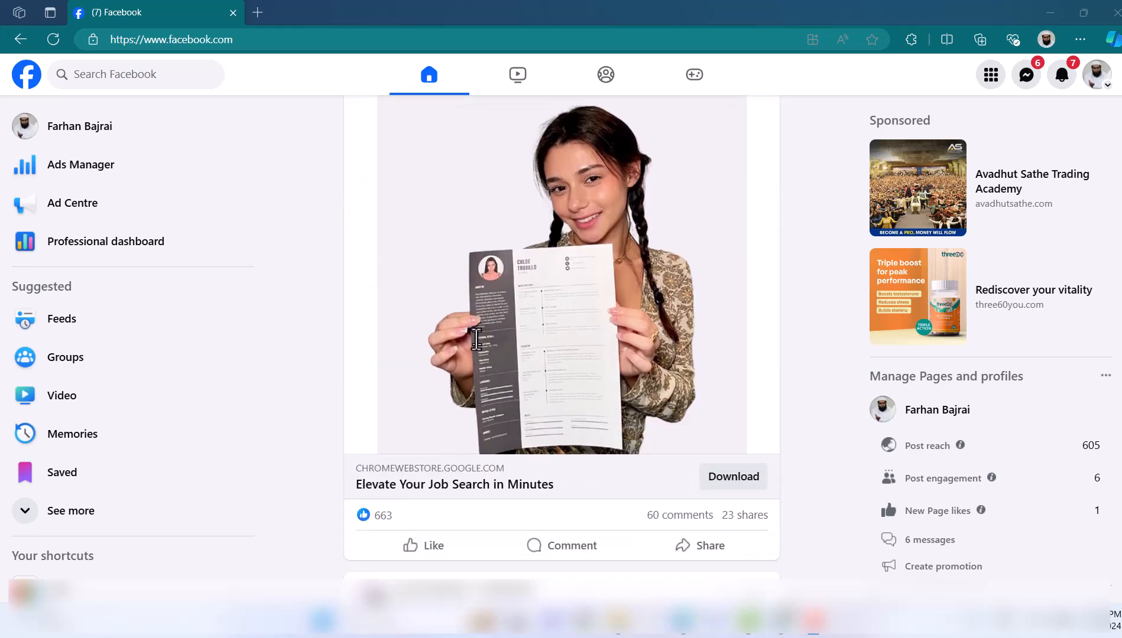
pyautogui.scroll(-12, 495, 349)
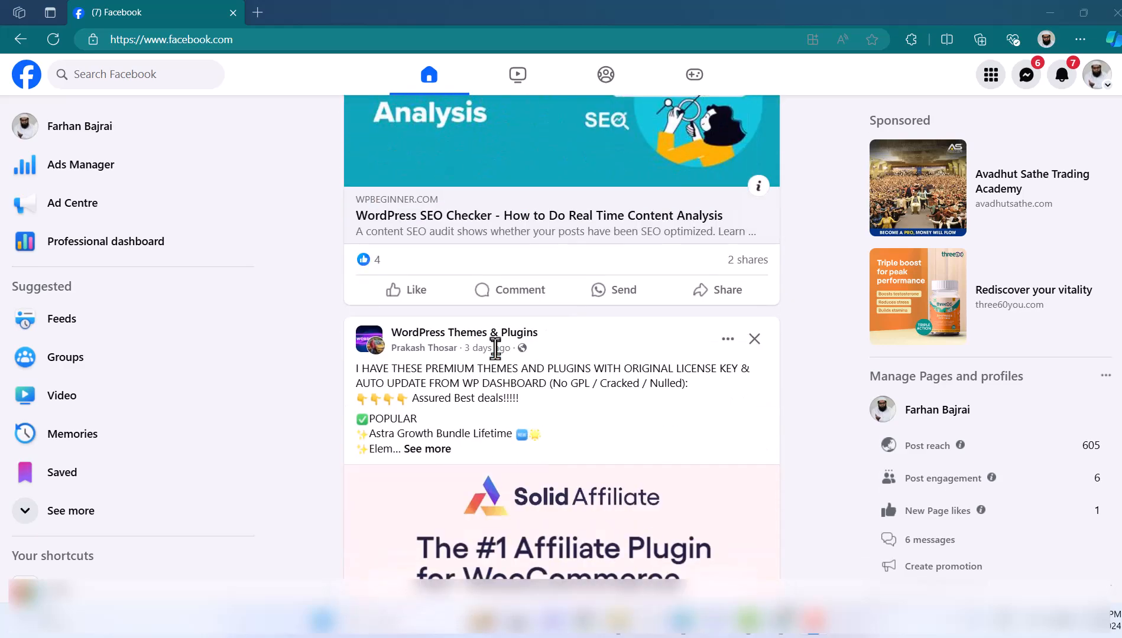
pyautogui.scroll(-10, 496, 349)
pyautogui.scroll(-10, 495, 349)
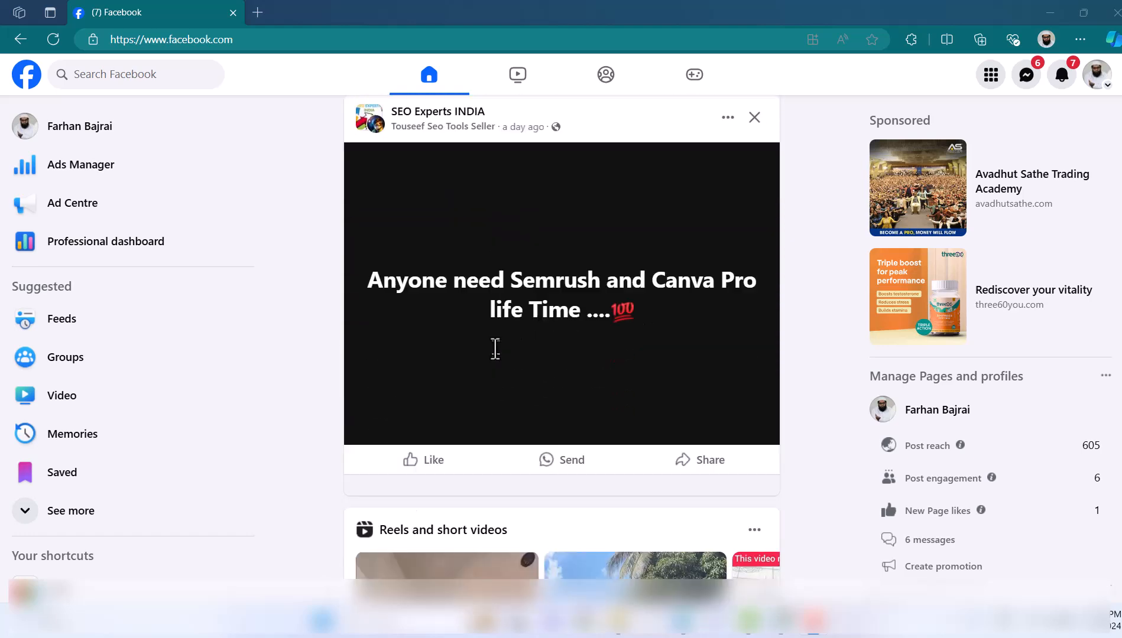
pyautogui.scroll(-10, 495, 349)
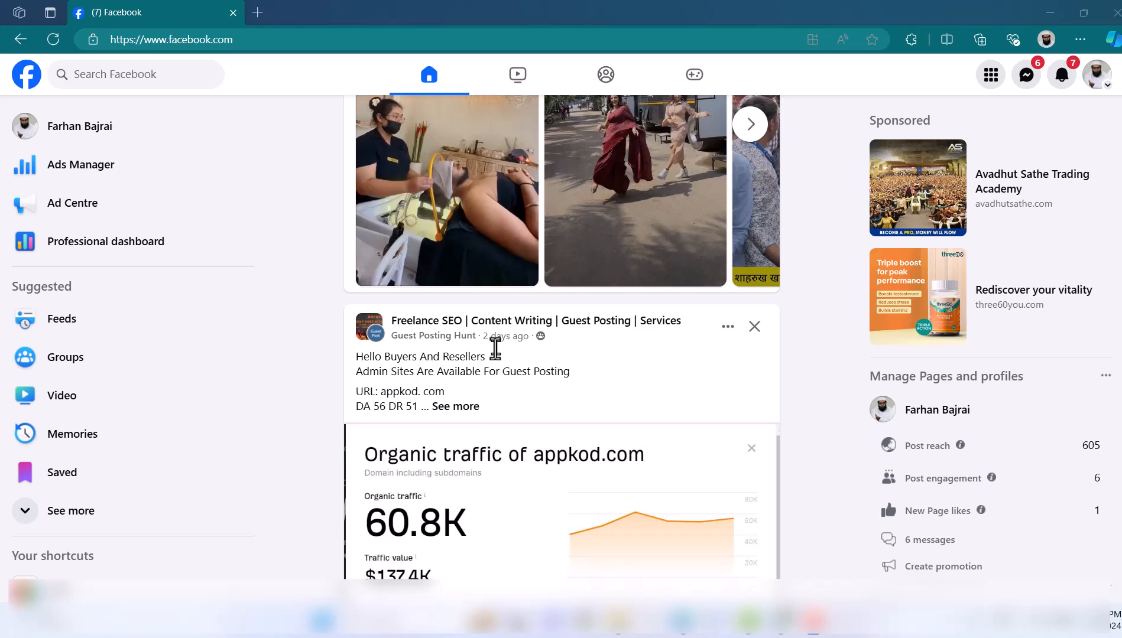
pyautogui.scroll(-7, 495, 349)
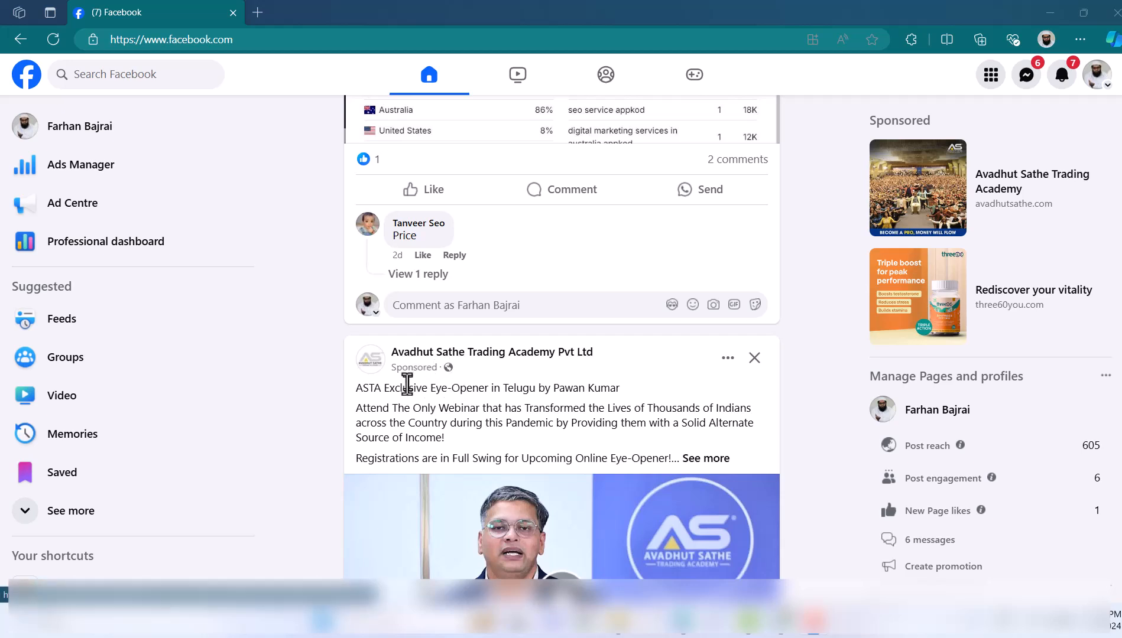
# Step: Switch from the Page profile to the personal profile, dismiss the switch notification and stay on the home feed
pyautogui.click(1104, 84)
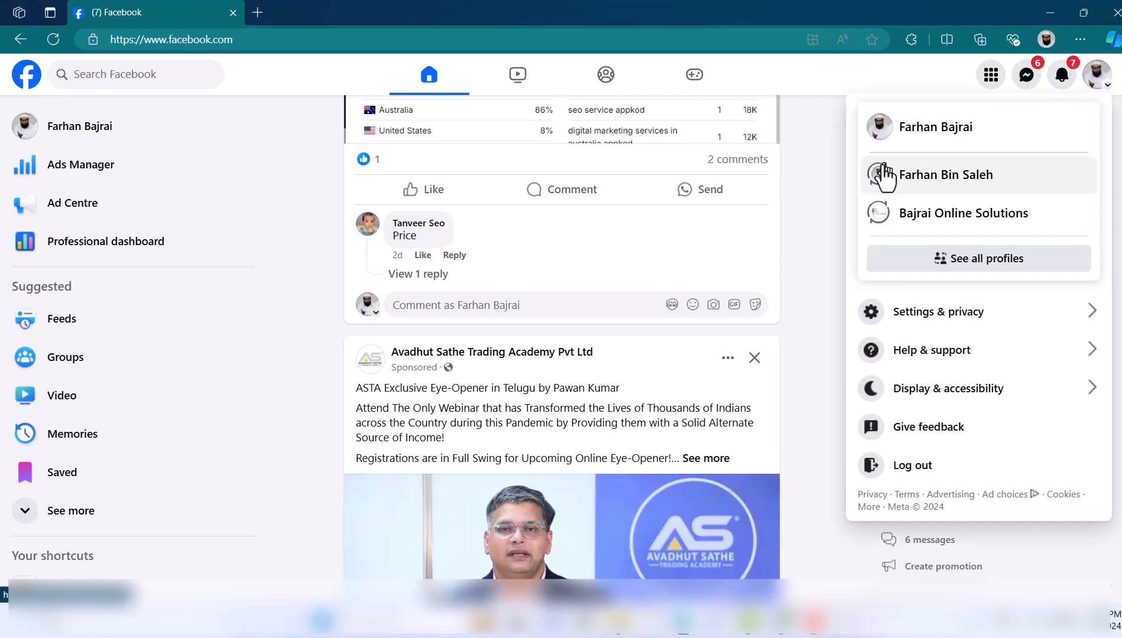
pyautogui.click(881, 177)
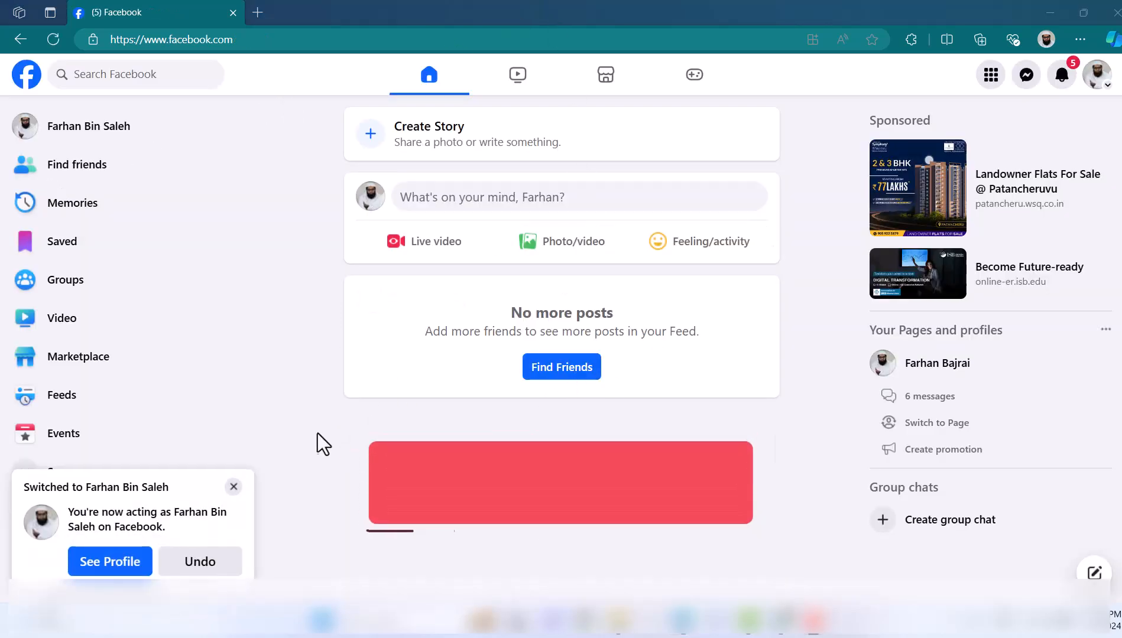
pyautogui.click(234, 487)
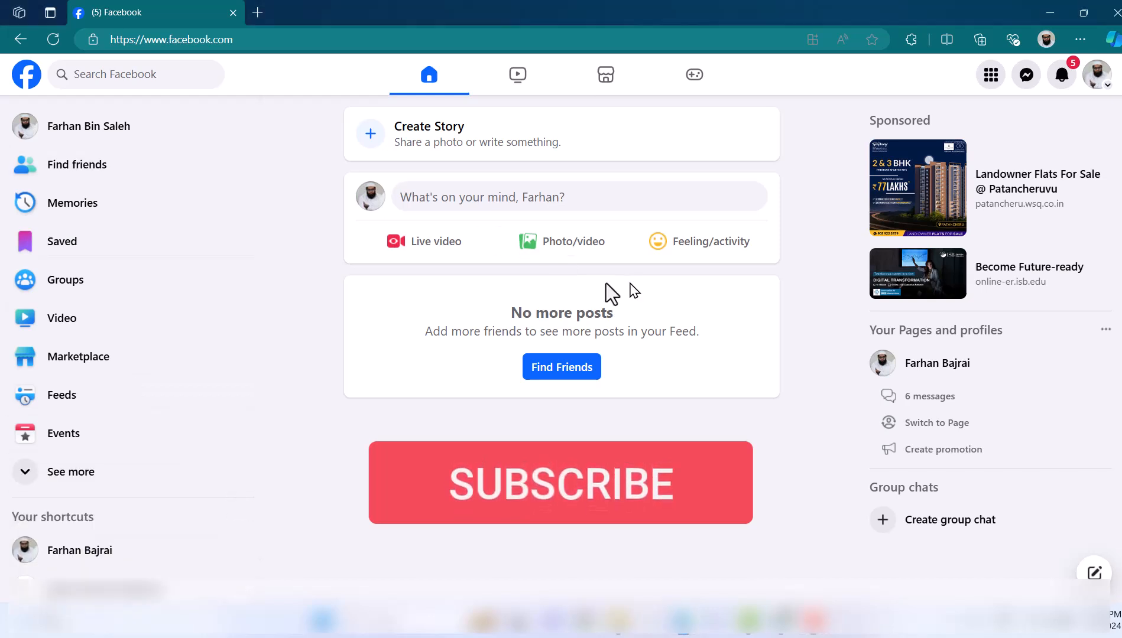
pyautogui.click(432, 74)
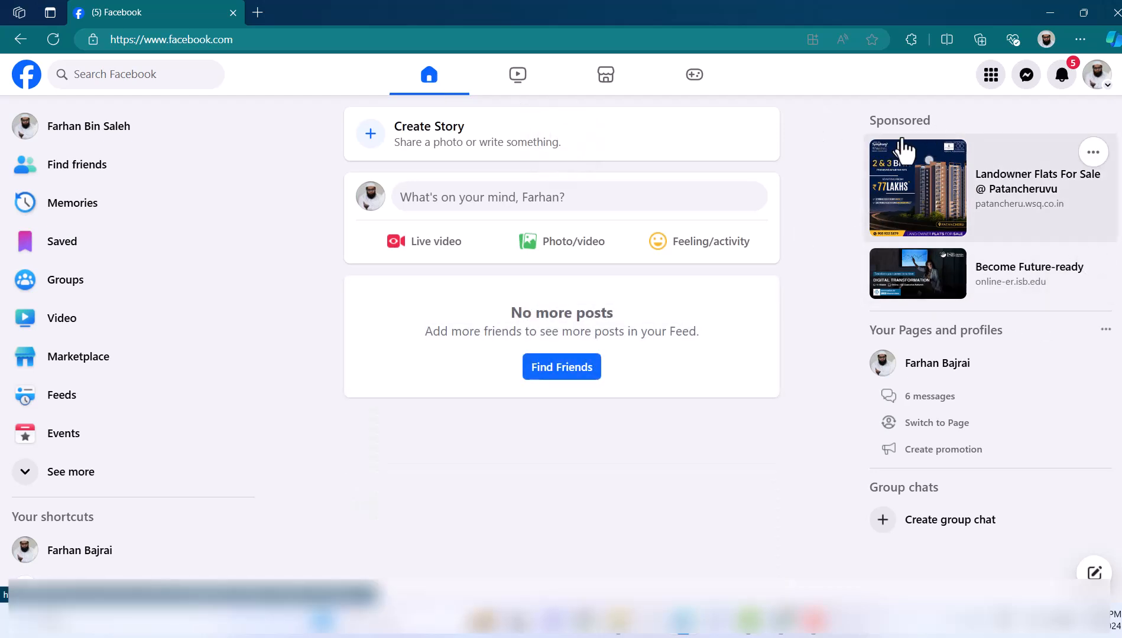
# Step: Open Ads Manager from the Professional tools and dismiss the tip about creating and saving views
pyautogui.moveTo(1082, 234)
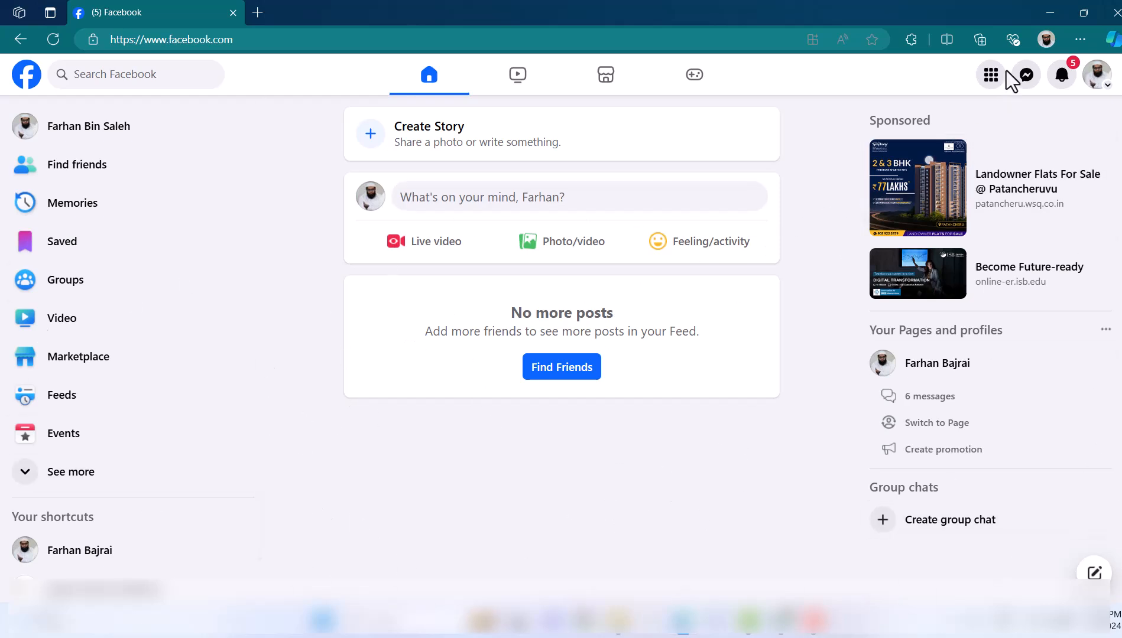
pyautogui.click(986, 76)
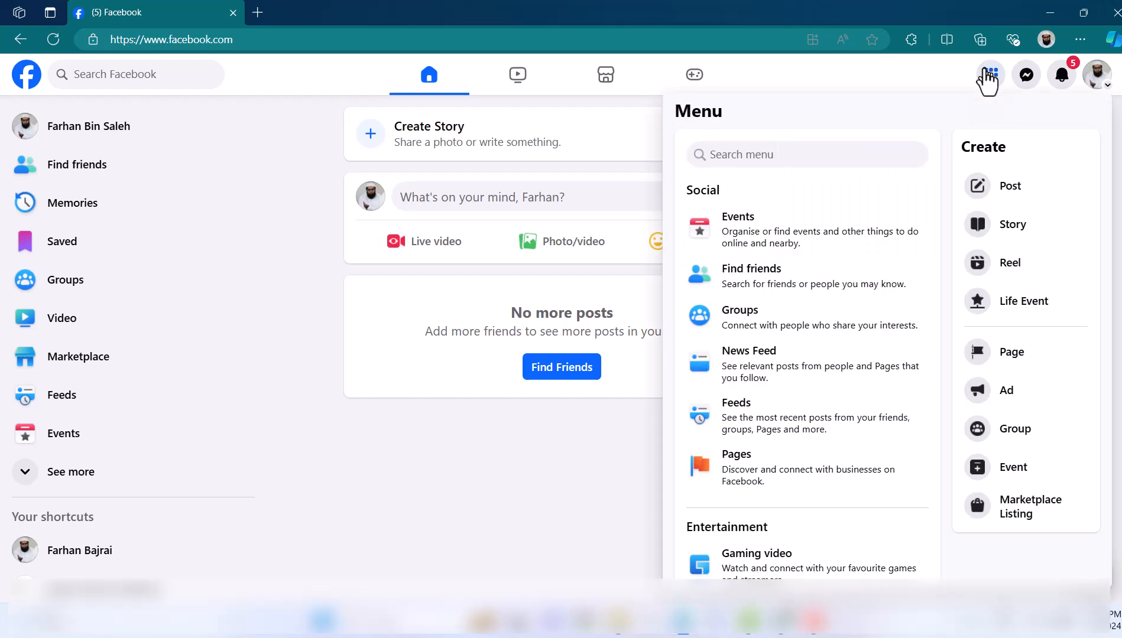
pyautogui.scroll(-3, 872, 331)
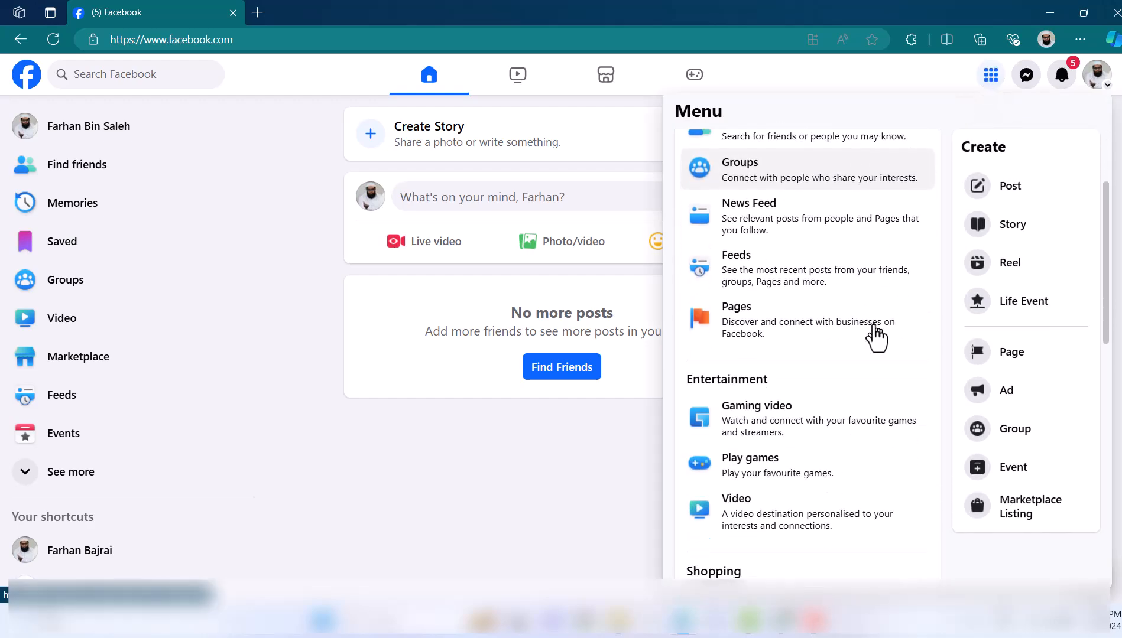
pyautogui.scroll(-8, 876, 337)
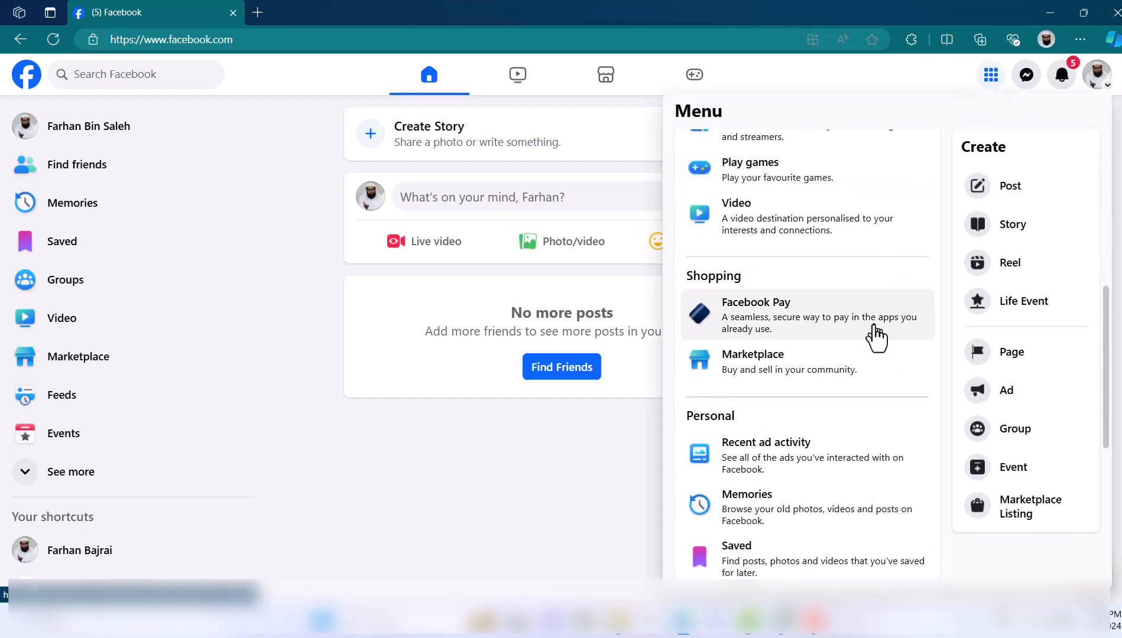
pyautogui.scroll(-1, 876, 337)
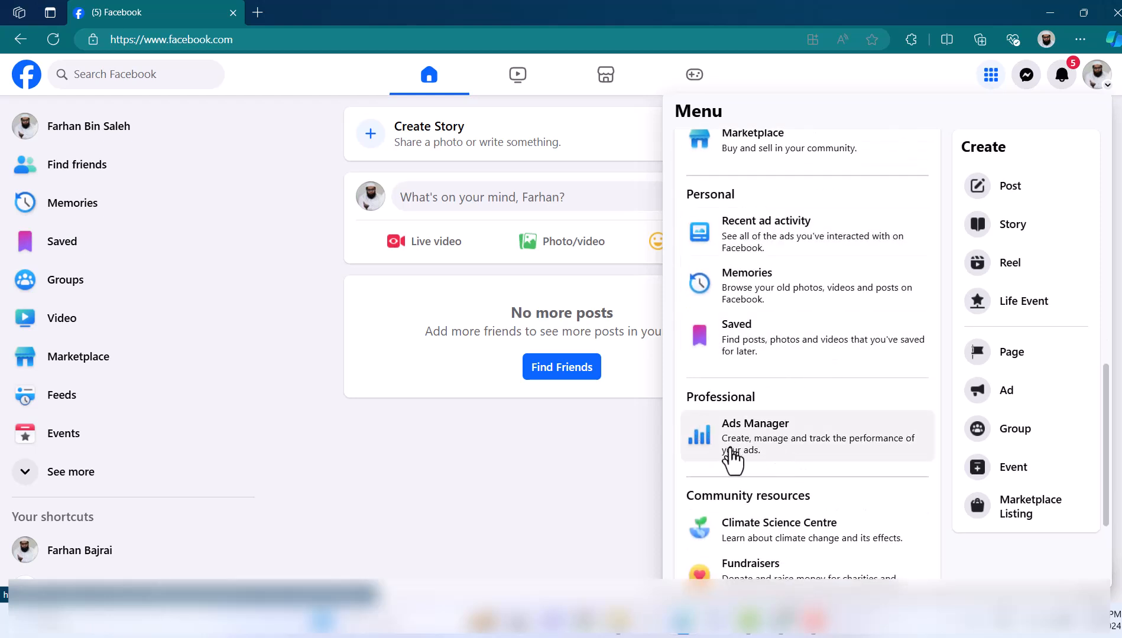
pyautogui.click(788, 460)
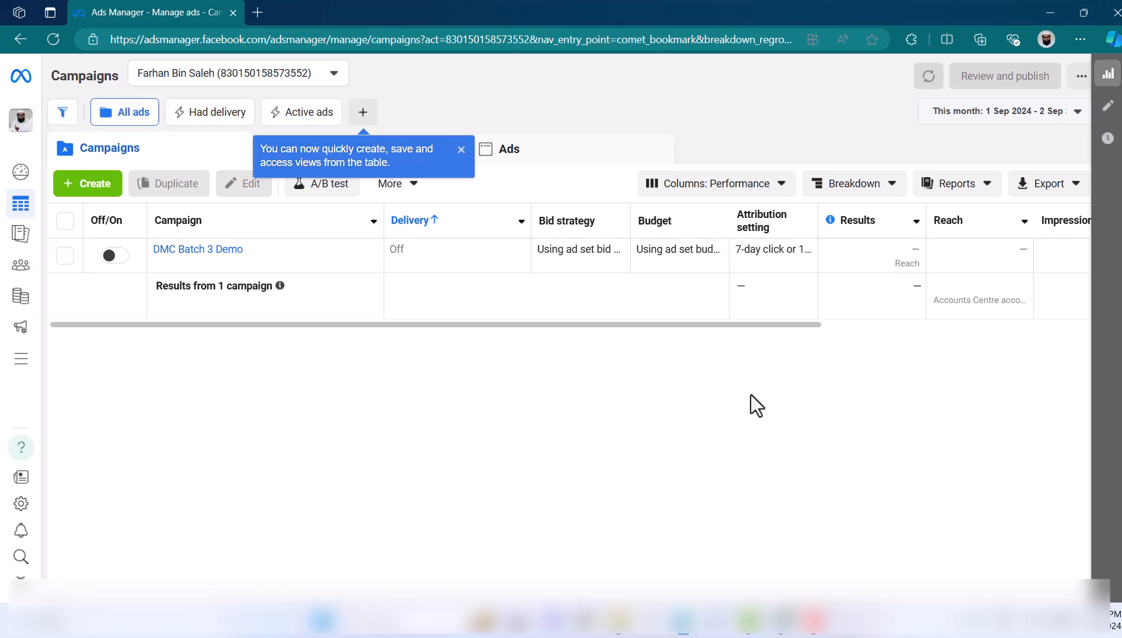
pyautogui.click(461, 151)
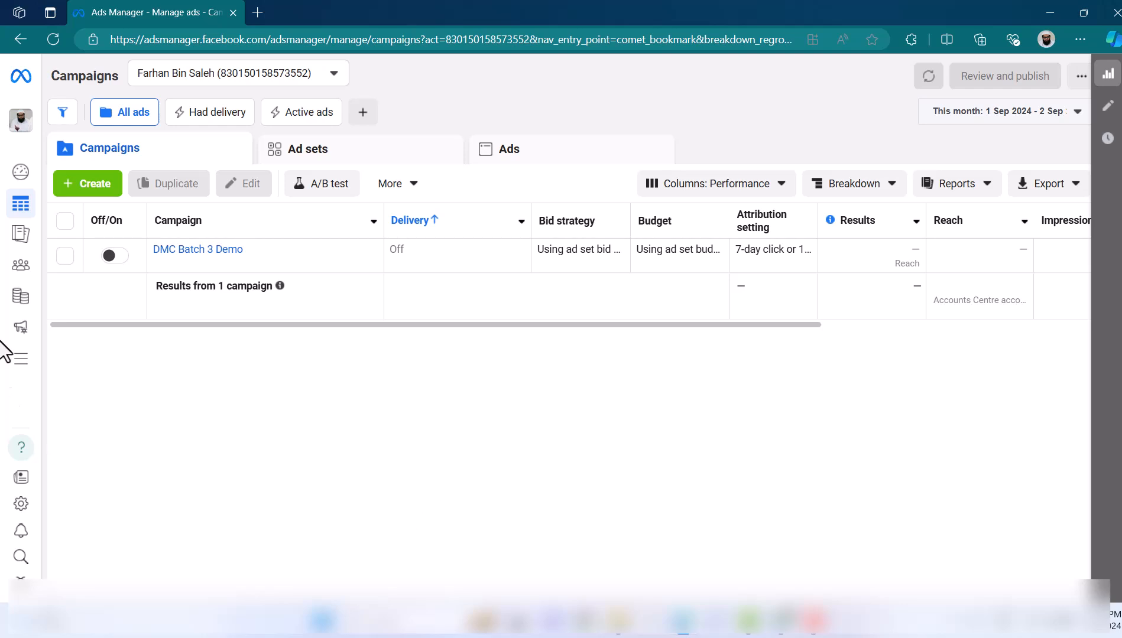
# Step: Look through the campaign, ad set and ad levels of the ad account
pyautogui.click(366, 160)
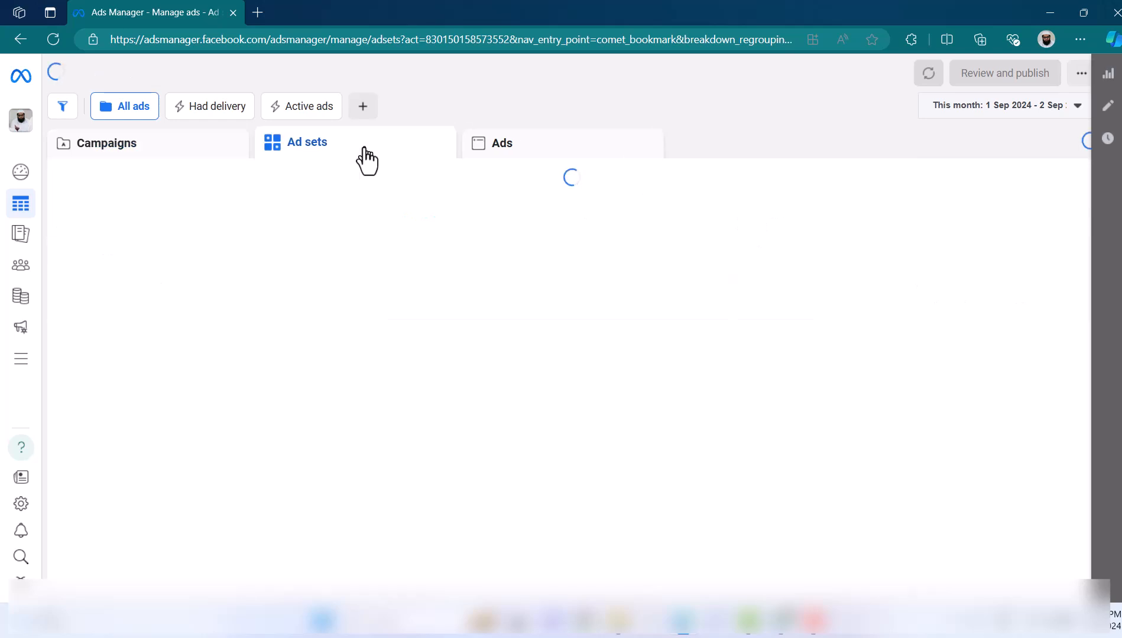
pyautogui.click(541, 155)
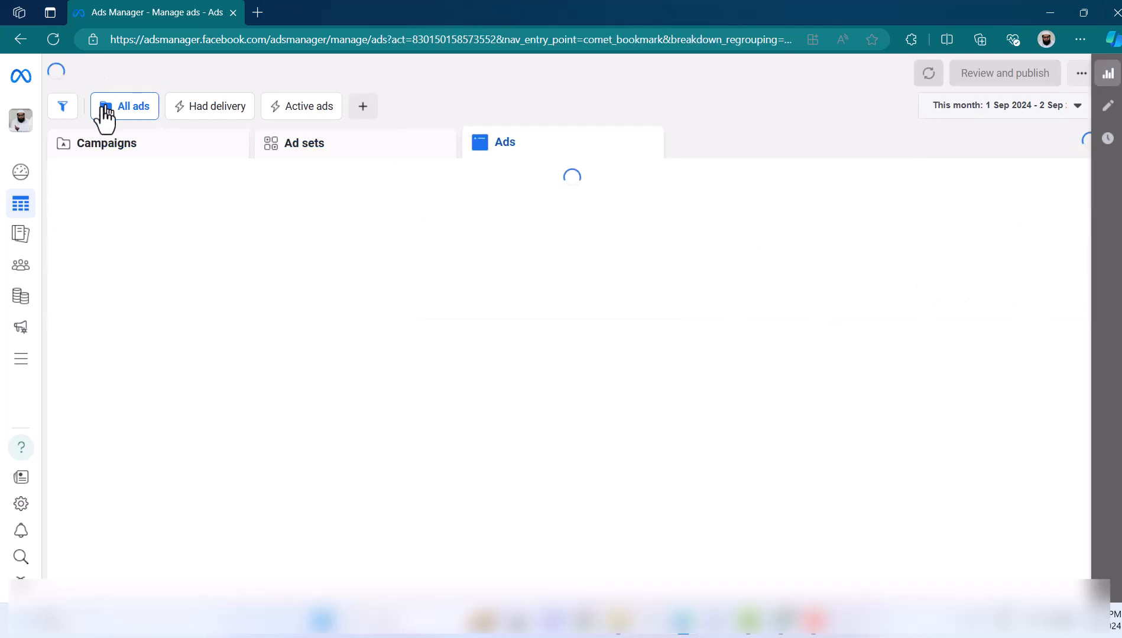
pyautogui.click(105, 156)
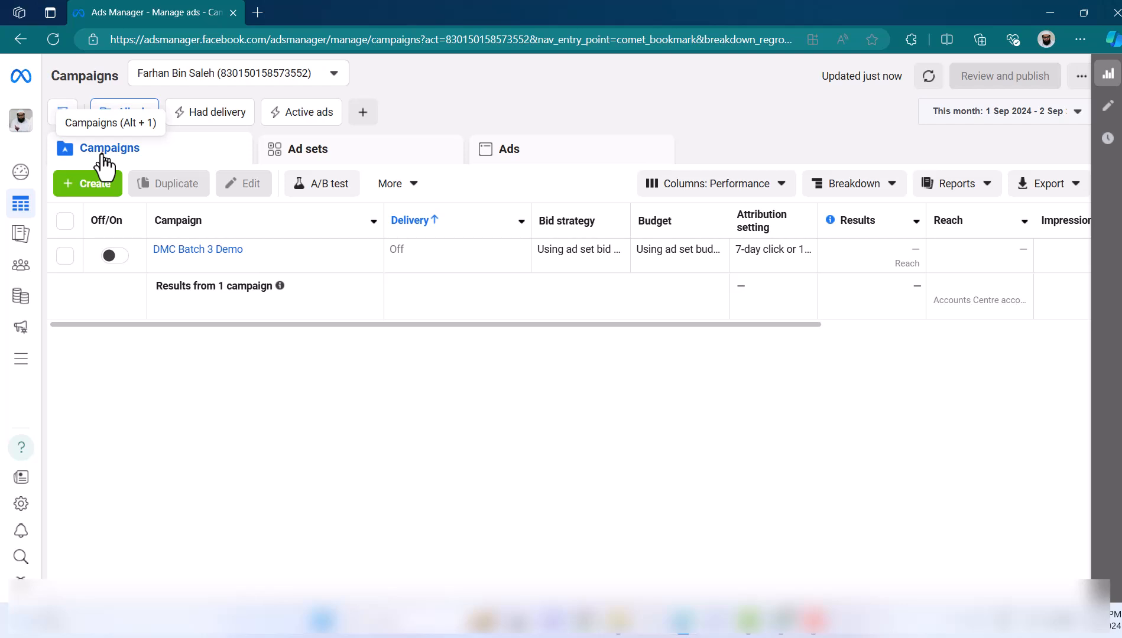
pyautogui.click(286, 154)
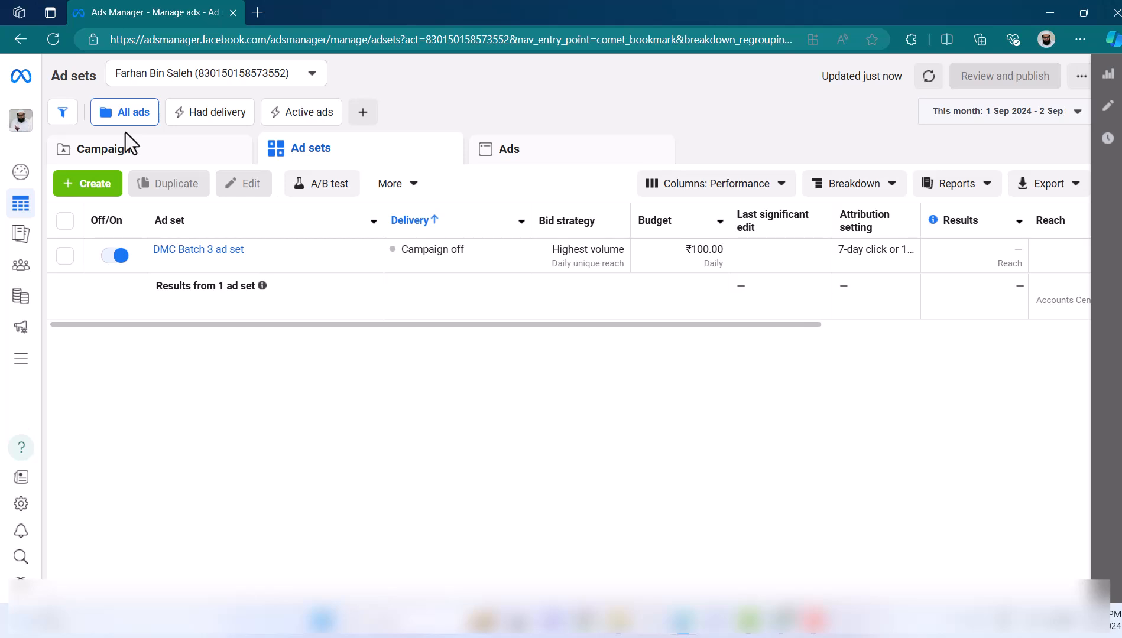
pyautogui.click(497, 152)
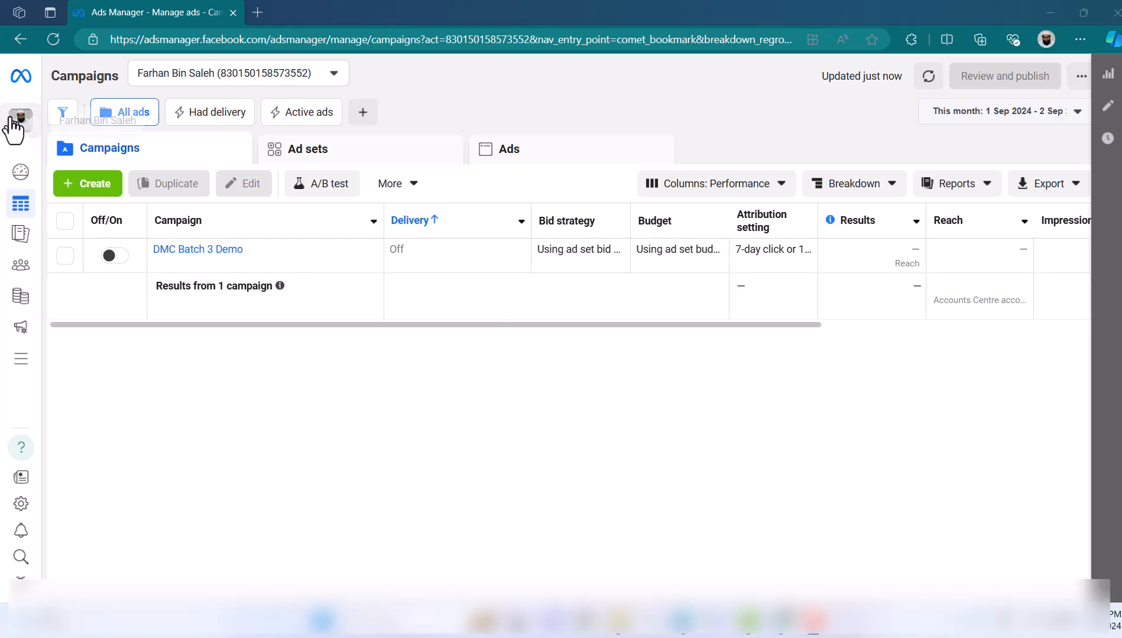
# Step: Open Billing & payments for the ad account and dismiss the payment tracking tour offer
pyautogui.moveTo(15, 431)
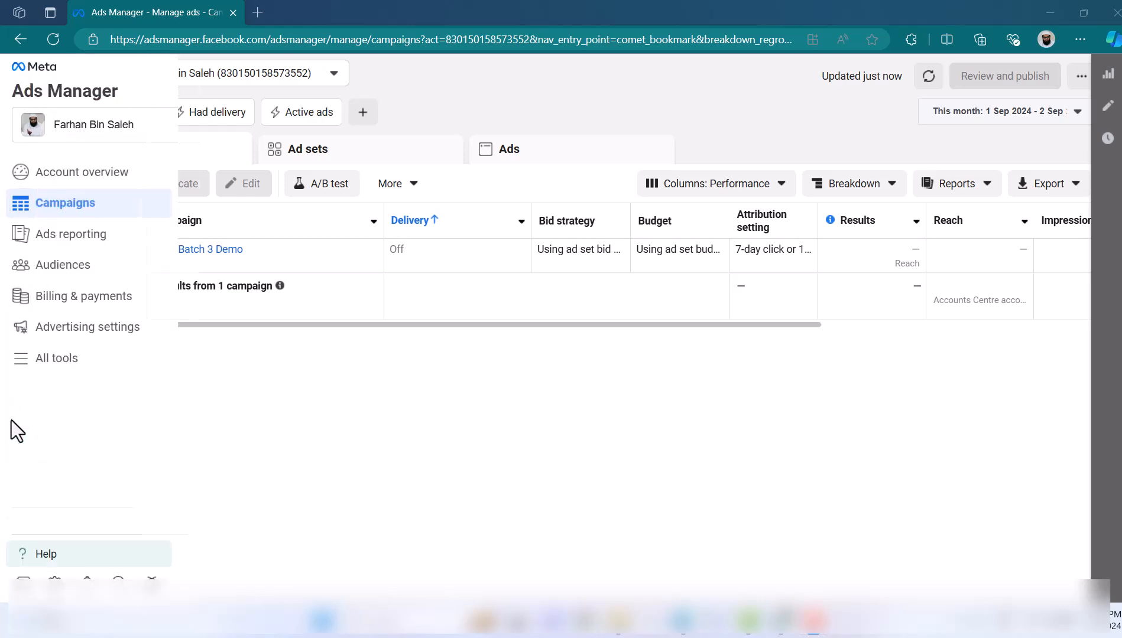
pyautogui.click(35, 308)
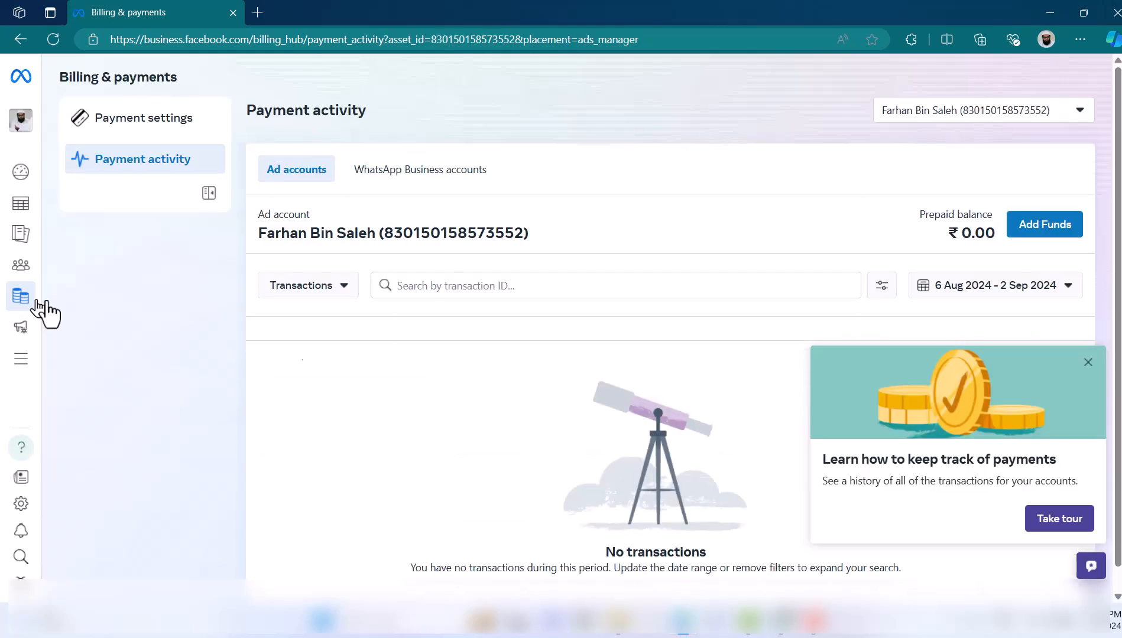
pyautogui.click(1087, 363)
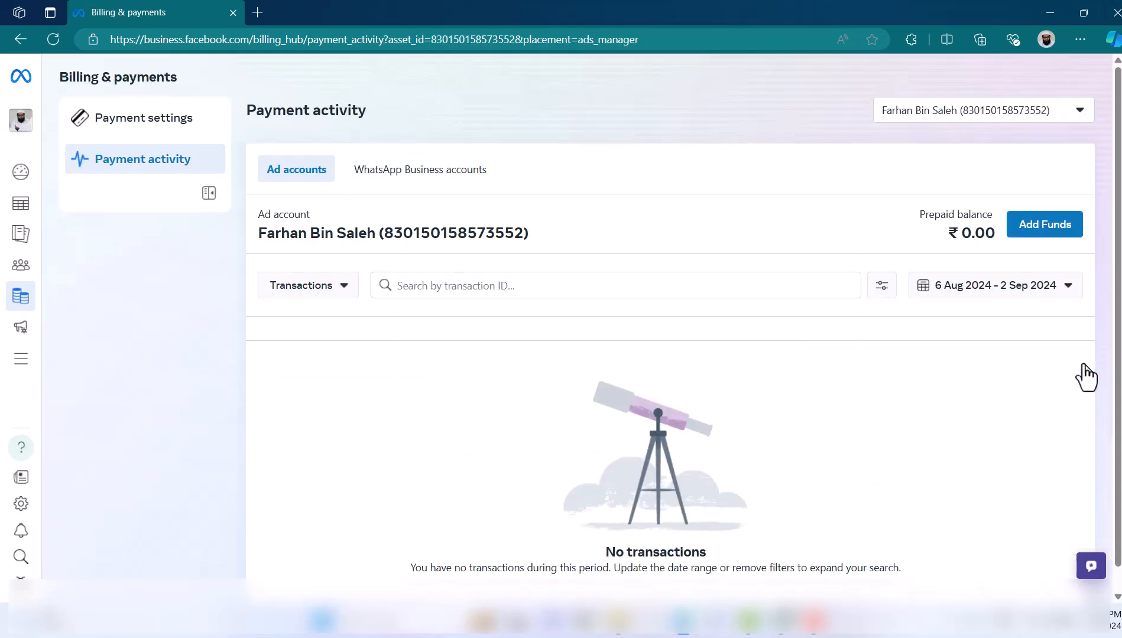
# Step: Start adding funds to the ad account and set the payment amount to ₹400
pyautogui.click(1072, 234)
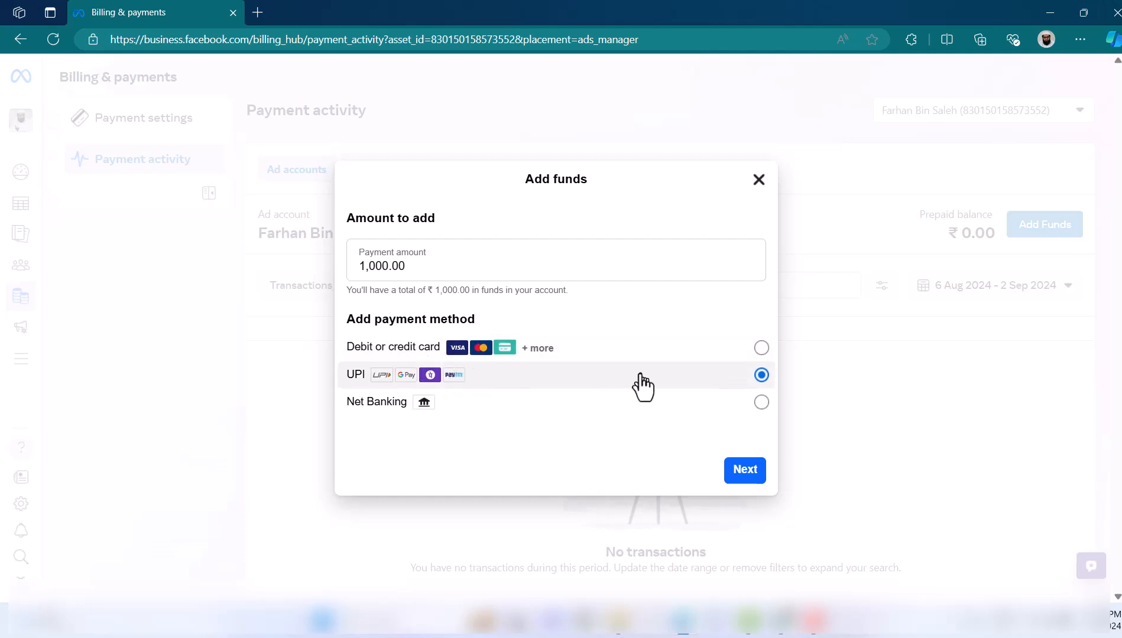
pyautogui.doubleClick(375, 267)
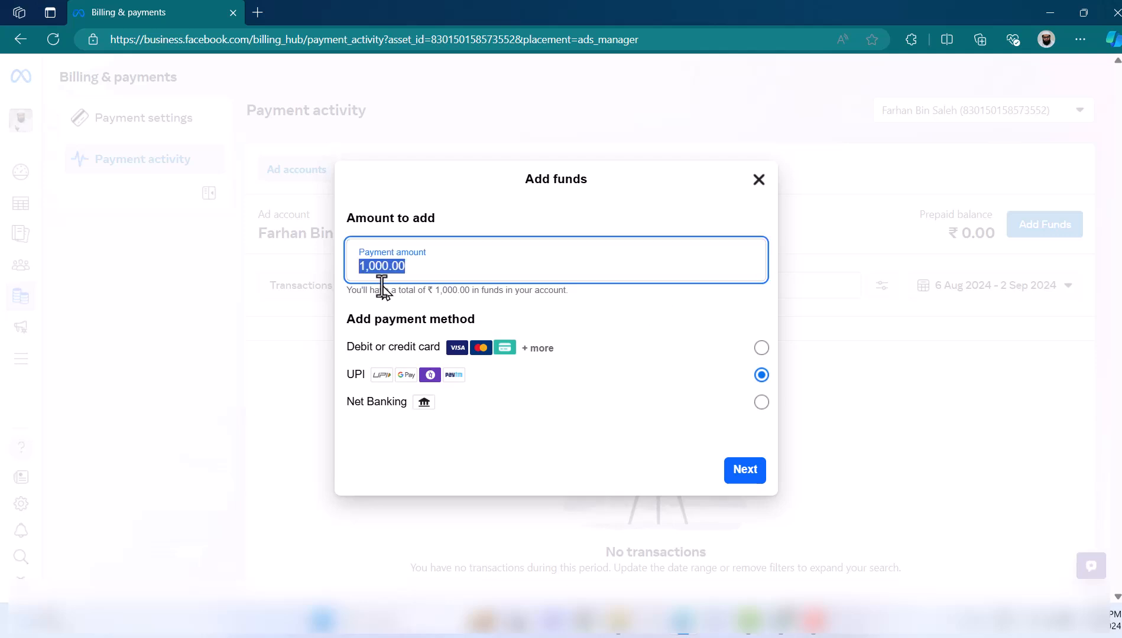
pyautogui.write('400')
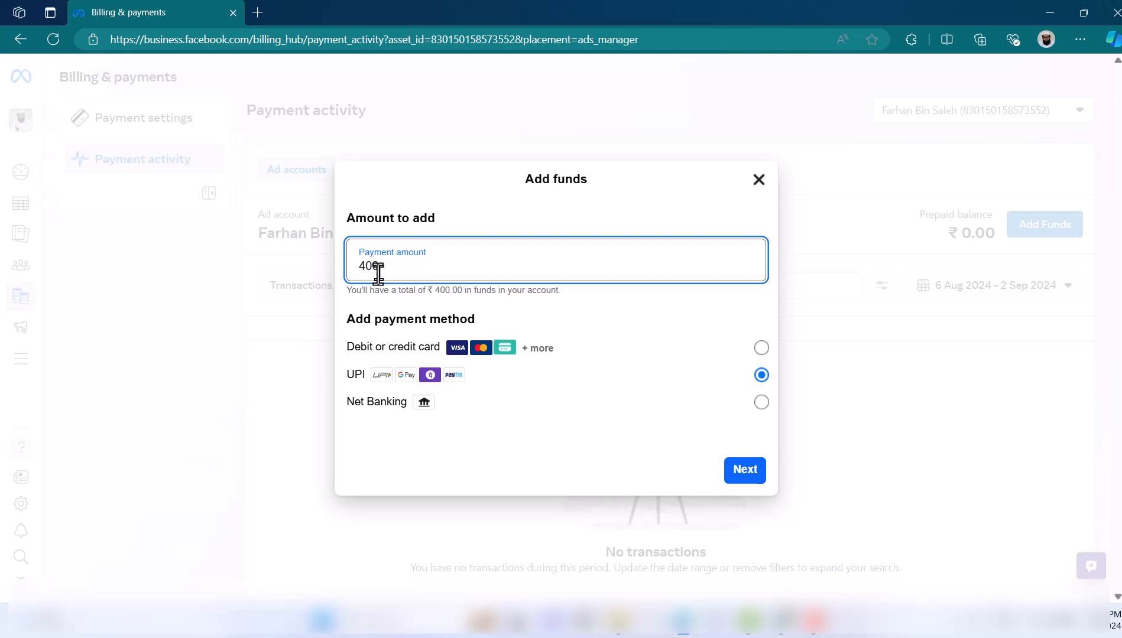
pyautogui.click(507, 428)
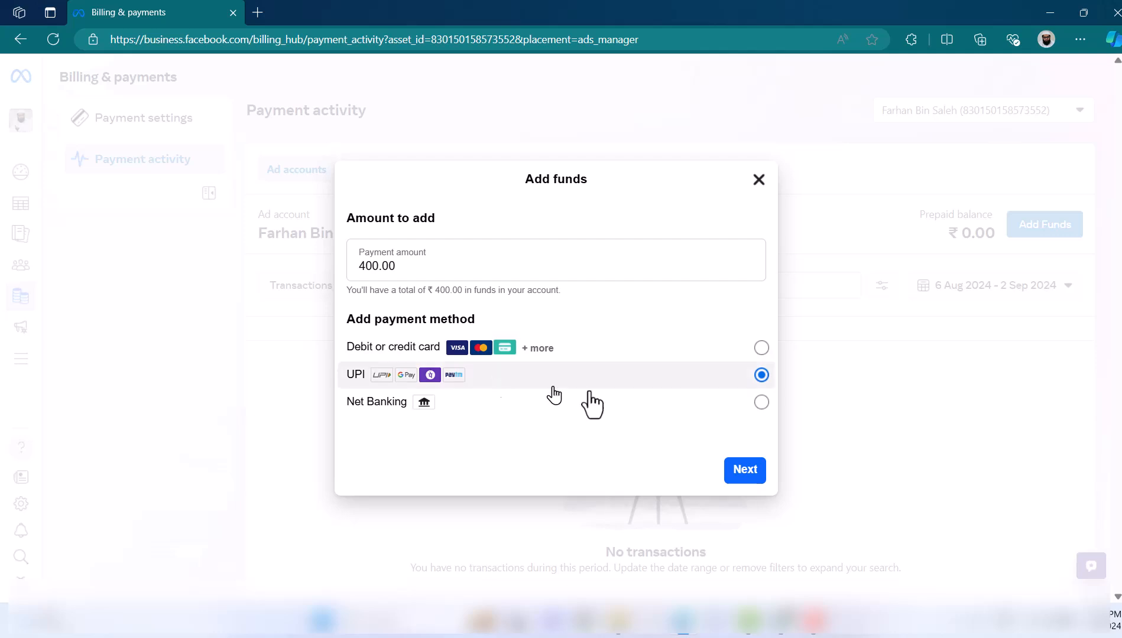
# Step: View the card details form for the debit or credit card option, then return to the payment method choices
pyautogui.click(760, 348)
pyautogui.click(739, 471)
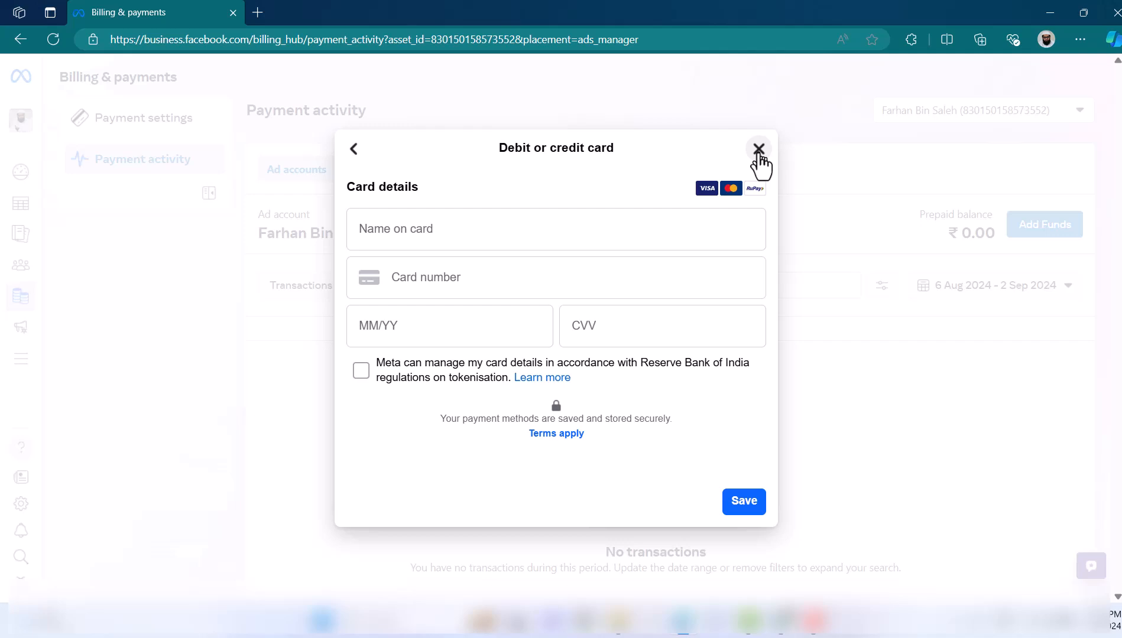
pyautogui.click(354, 150)
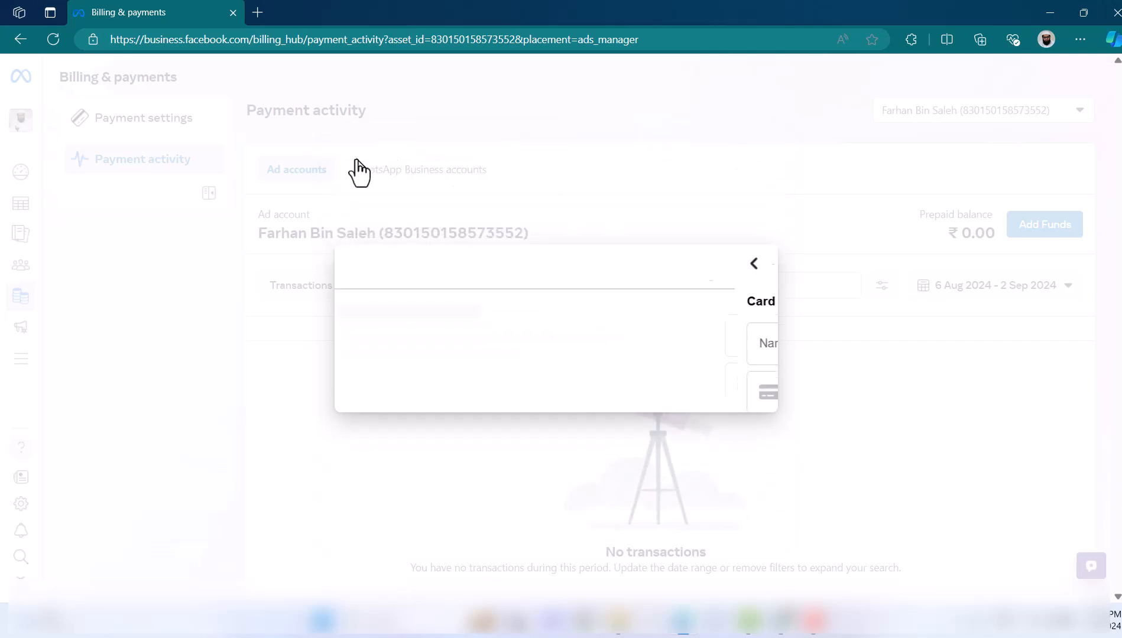
# Step: Continue adding the funds with UPI as the payment method and close the payment verification dialog
pyautogui.click(492, 376)
pyautogui.click(752, 478)
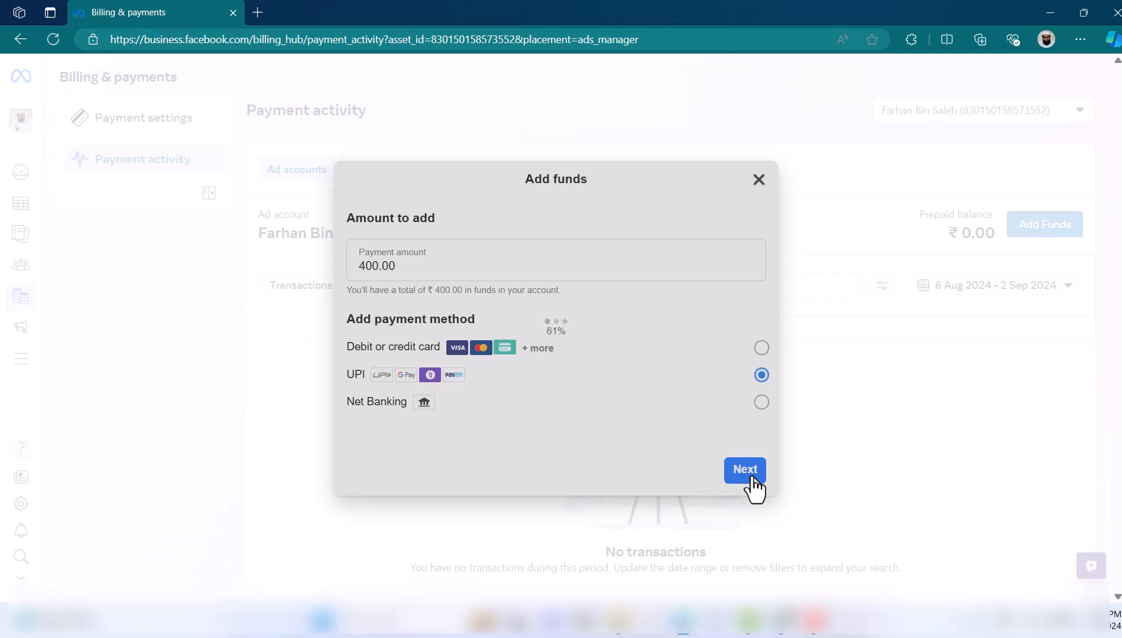
pyautogui.click(732, 414)
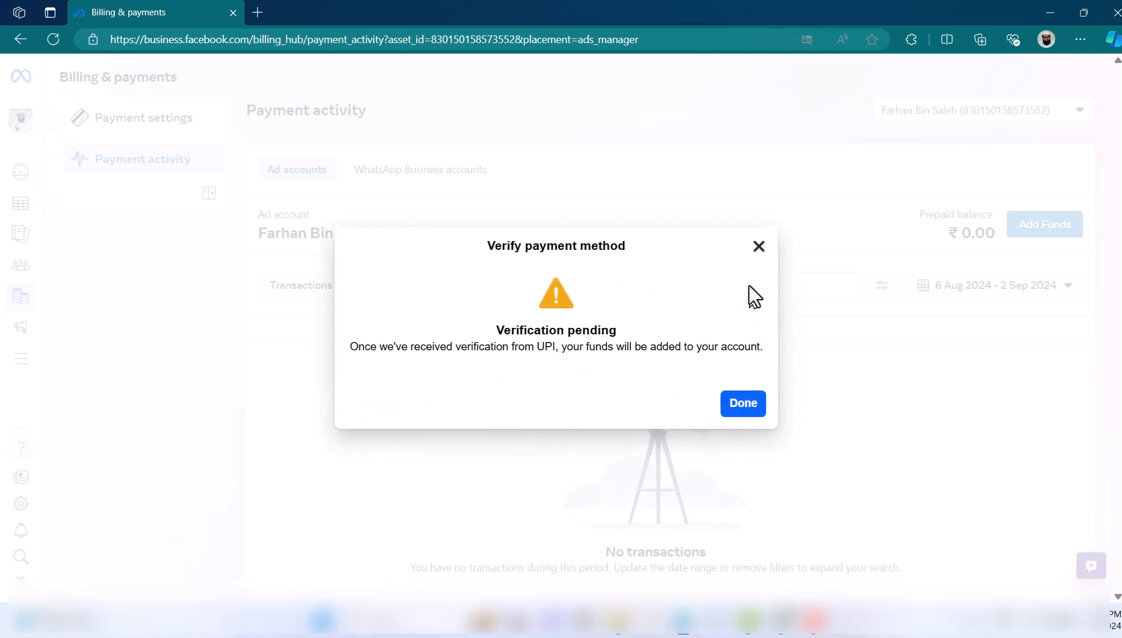
pyautogui.click(760, 249)
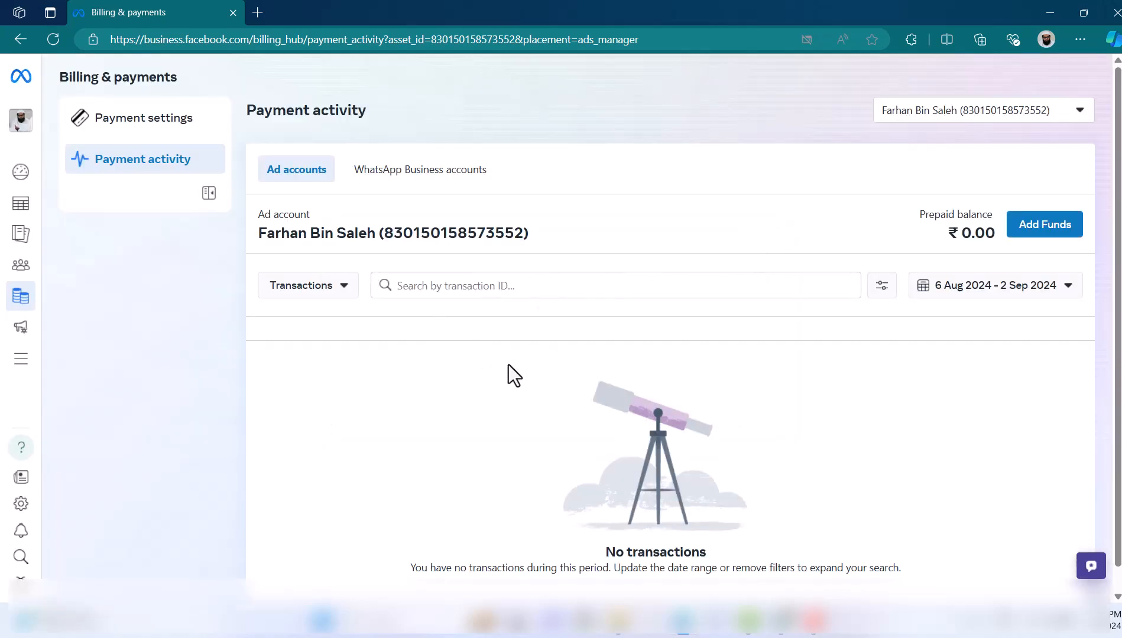
# Step: Open the payment settings and examine the prepaid funds, payment methods and the currency in the business info
pyautogui.scroll(-1, 517, 404)
pyautogui.scroll(1, 517, 404)
pyautogui.scroll(-1, 612, 349)
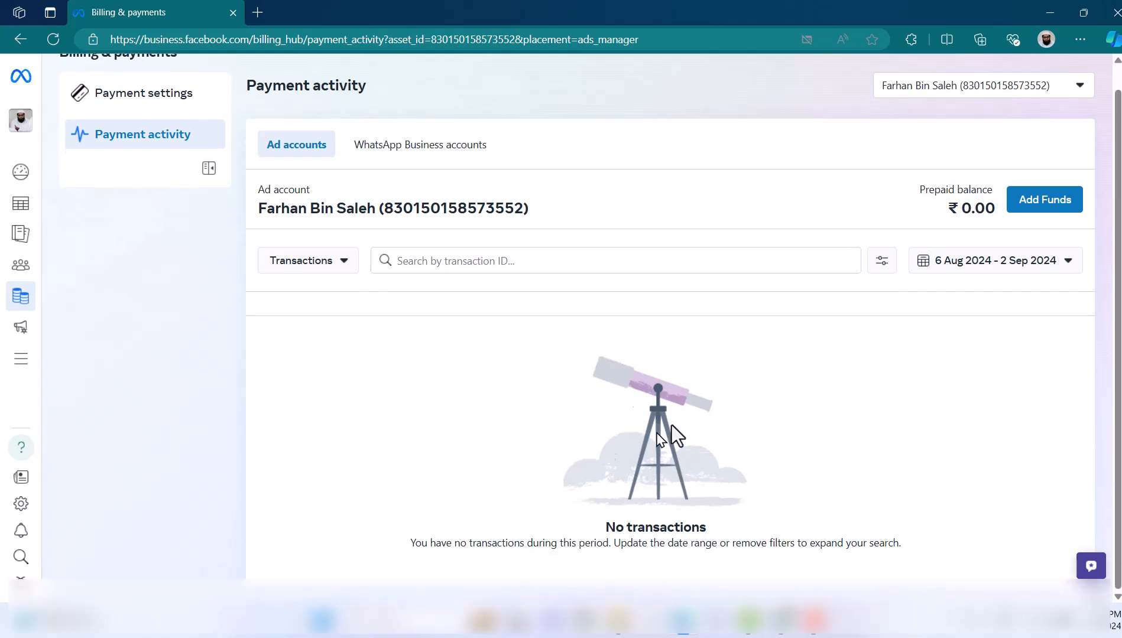
pyautogui.click(142, 93)
pyautogui.scroll(-2, 739, 520)
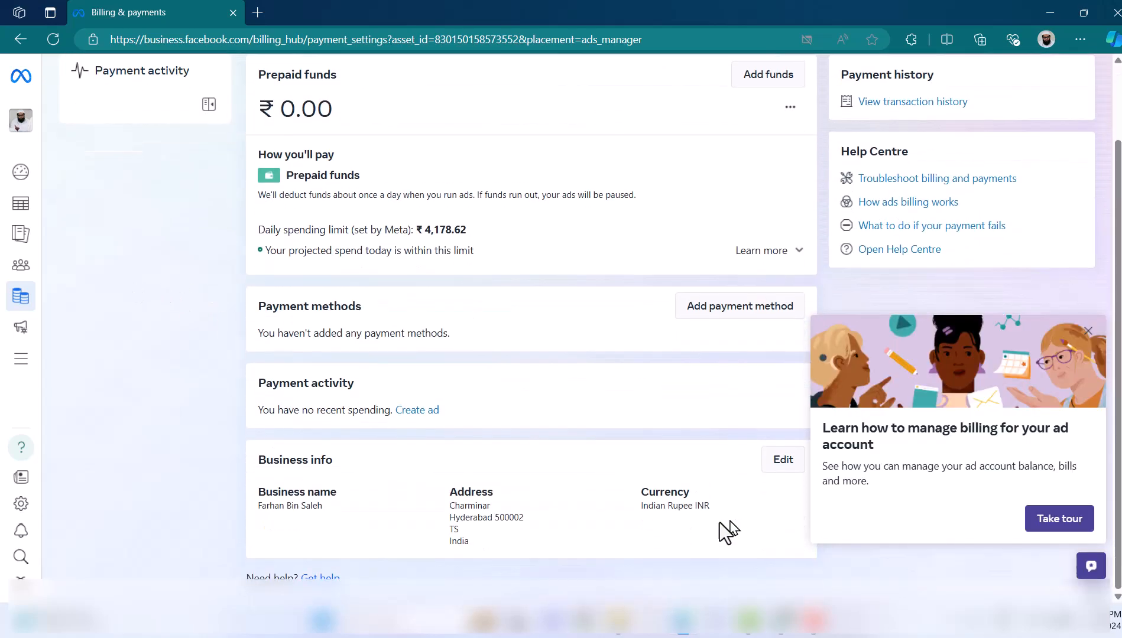
pyautogui.tripleClick(675, 506)
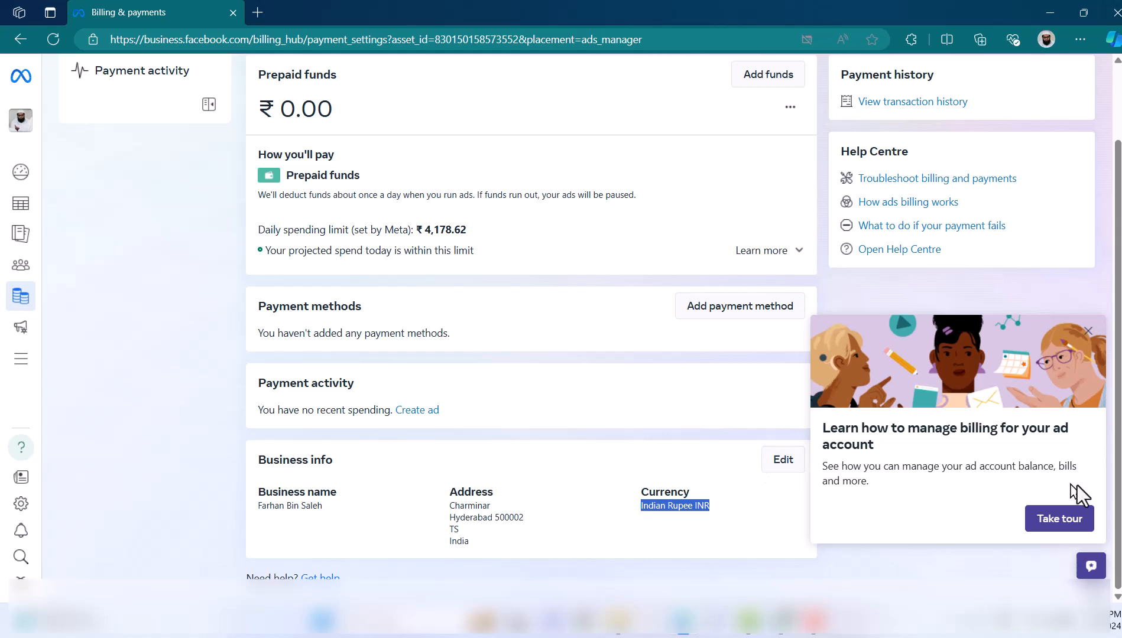
# Step: Dismiss the billing tour prompt and review the prepaid funds, payment methods and business info on the payment settings page
pyautogui.click(1088, 331)
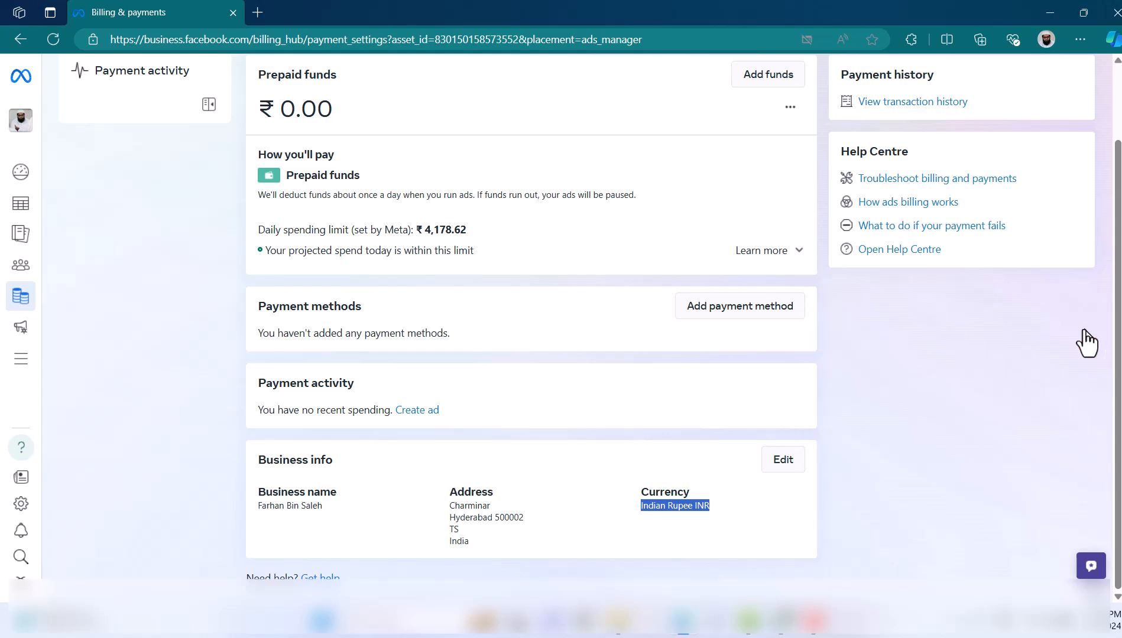
pyautogui.scroll(2, 776, 482)
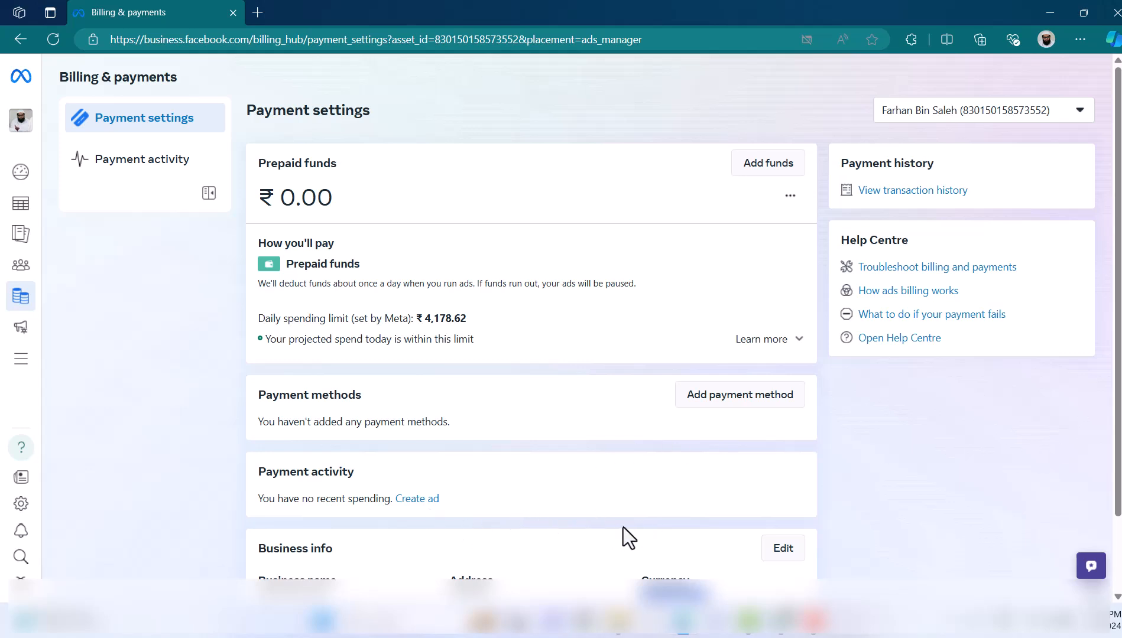
pyautogui.scroll(-1, 608, 251)
pyautogui.scroll(1, 608, 251)
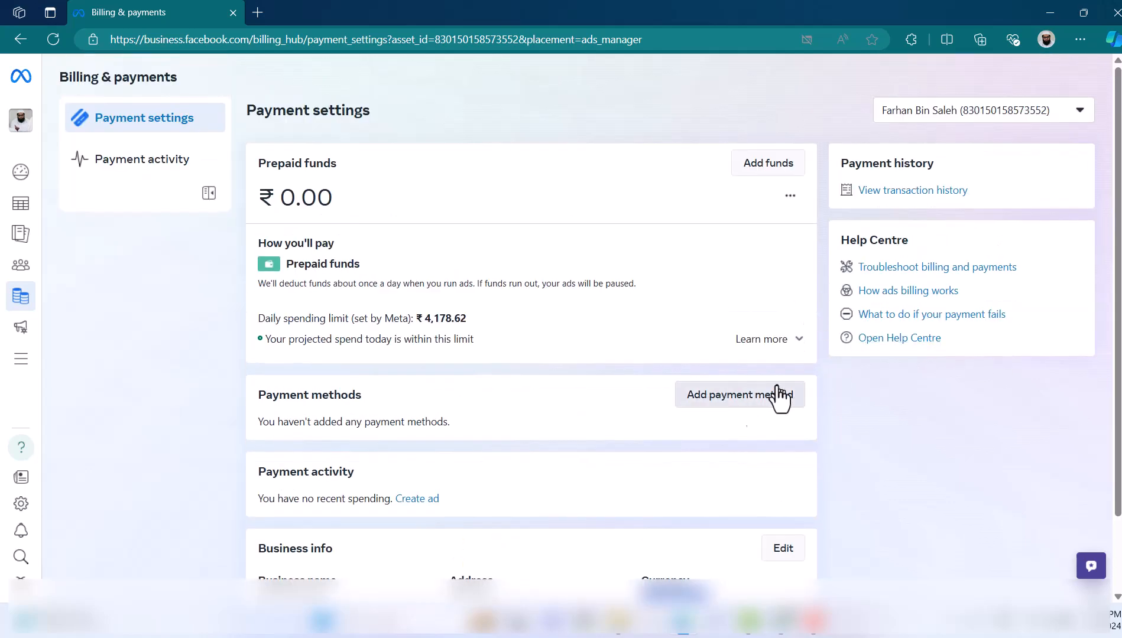
pyautogui.scroll(-1, 614, 443)
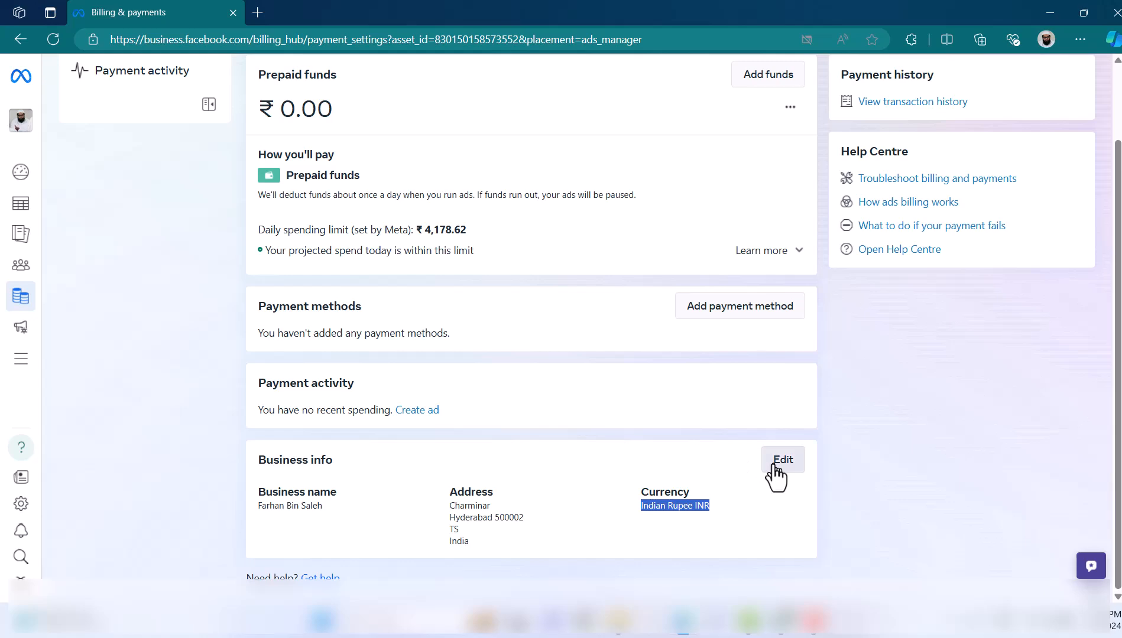
# Step: Open the business info for editing, view the available currencies and the remaining fields, and close it without changes
pyautogui.click(775, 467)
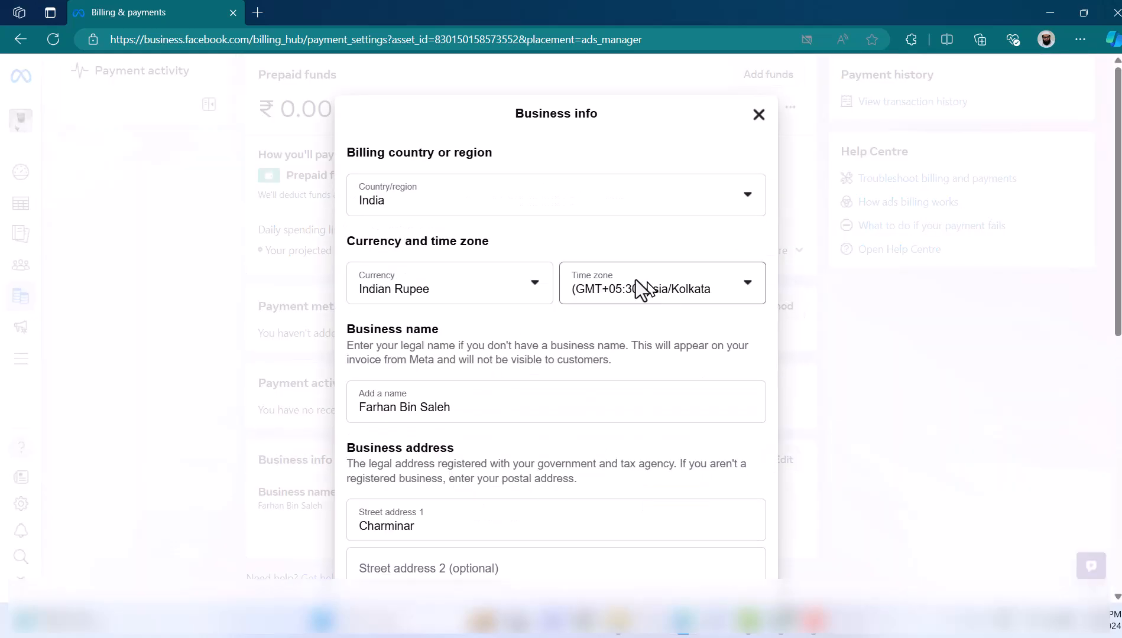
pyautogui.click(436, 287)
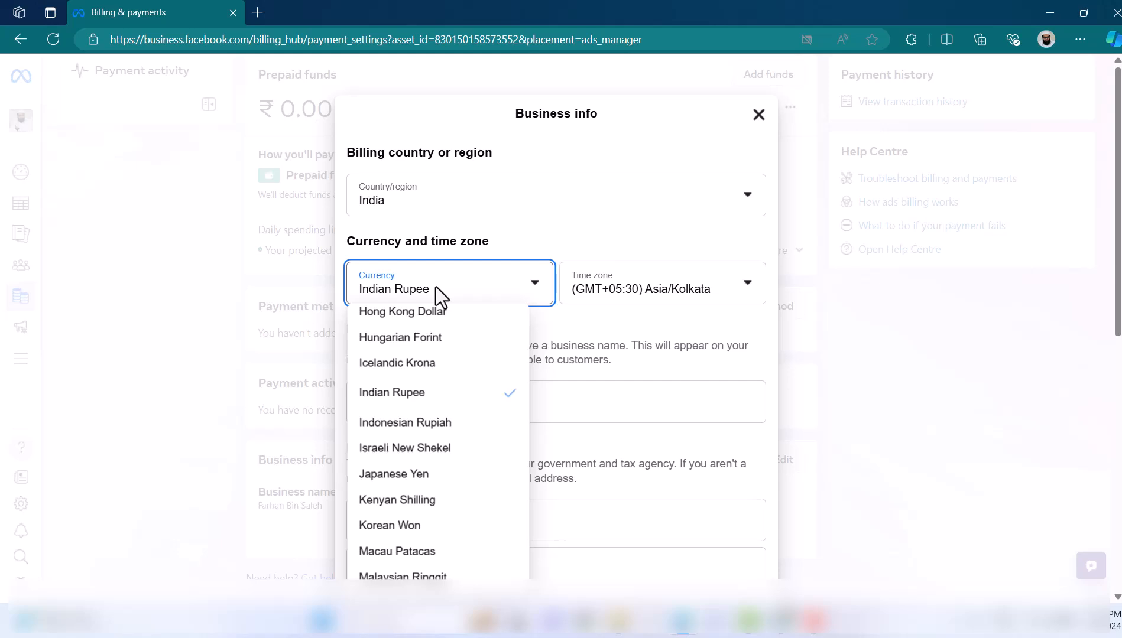
pyautogui.click(568, 236)
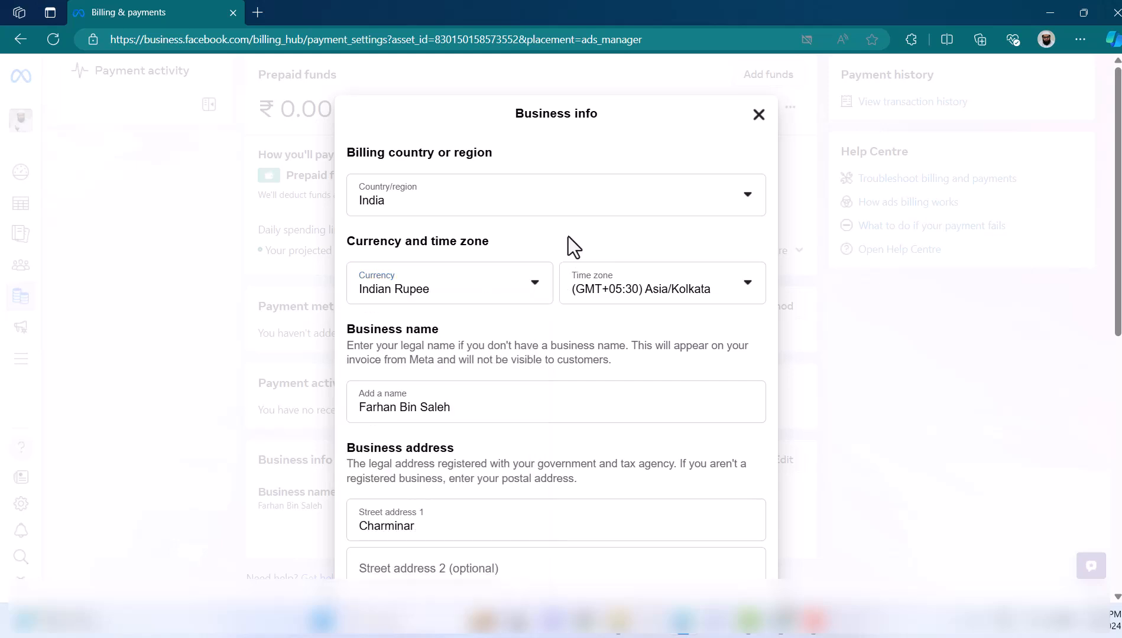
pyautogui.scroll(-3, 524, 461)
pyautogui.scroll(3, 526, 458)
pyautogui.click(758, 114)
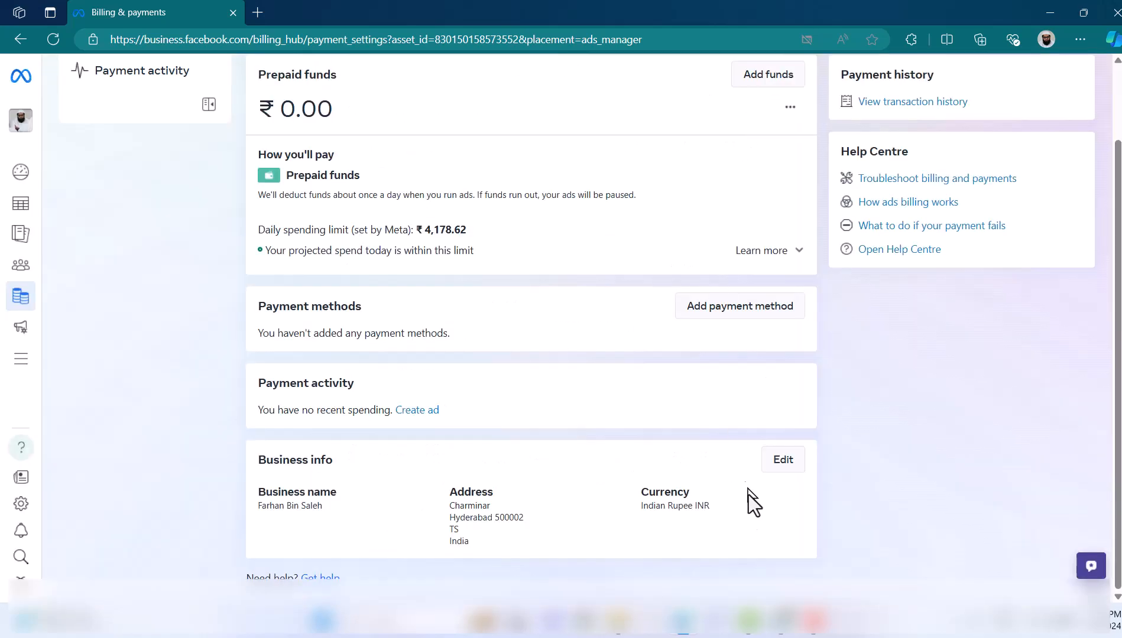
# Step: Open the ad account's payment activity in Billing & payments
pyautogui.scroll(2, 723, 523)
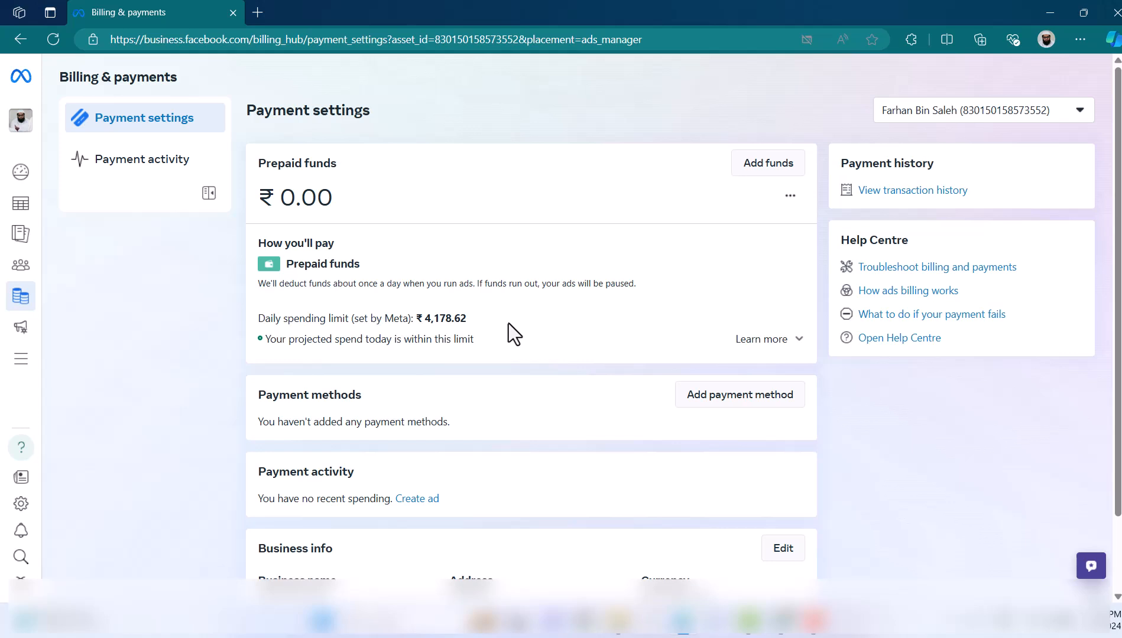
pyautogui.click(19, 294)
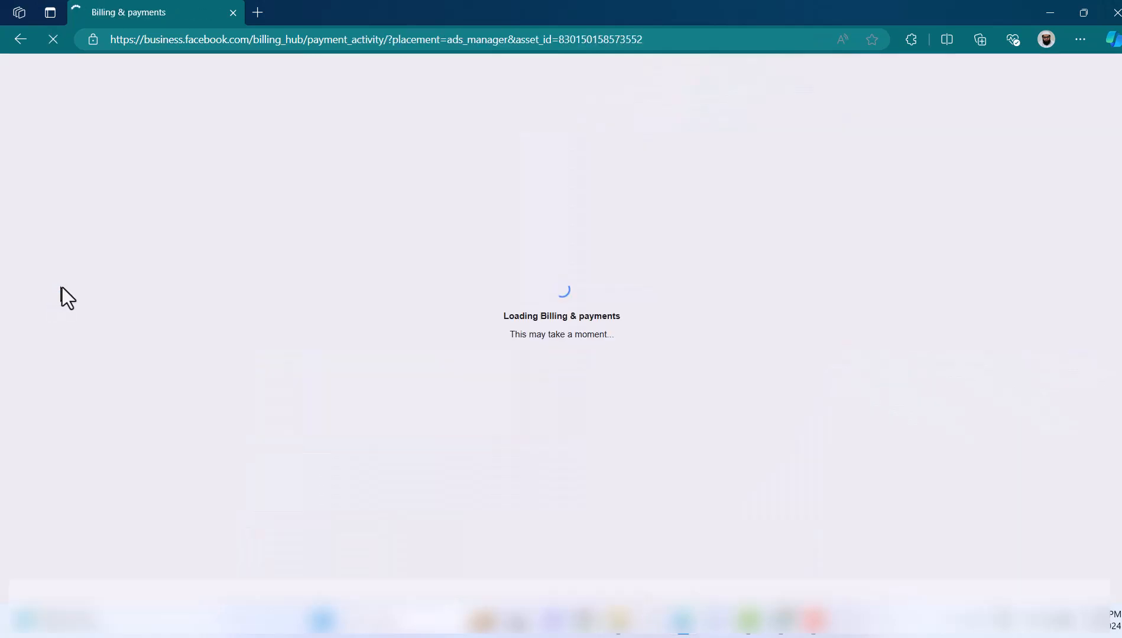
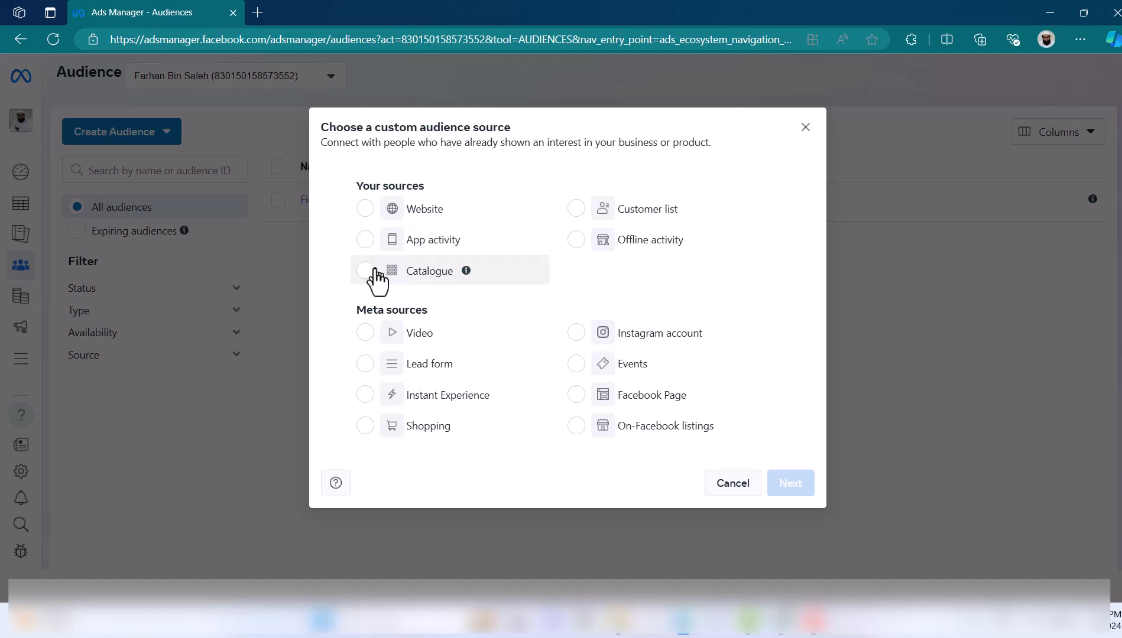
# Step: Choose Customer list as the custom audience source, view its description and continue
pyautogui.click(672, 248)
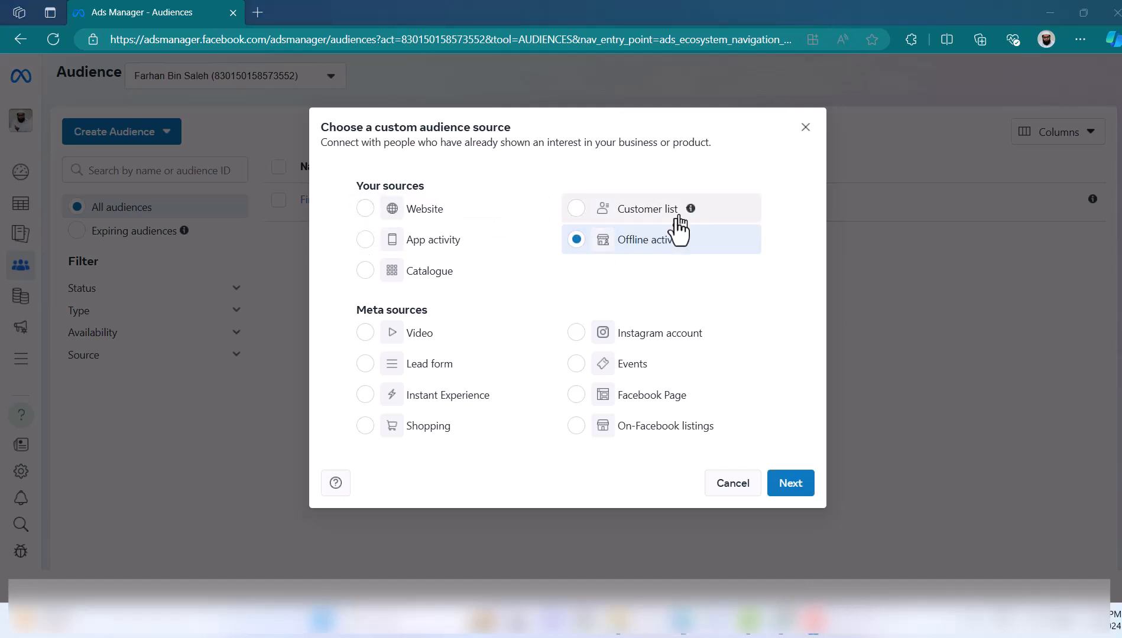
pyautogui.click(646, 214)
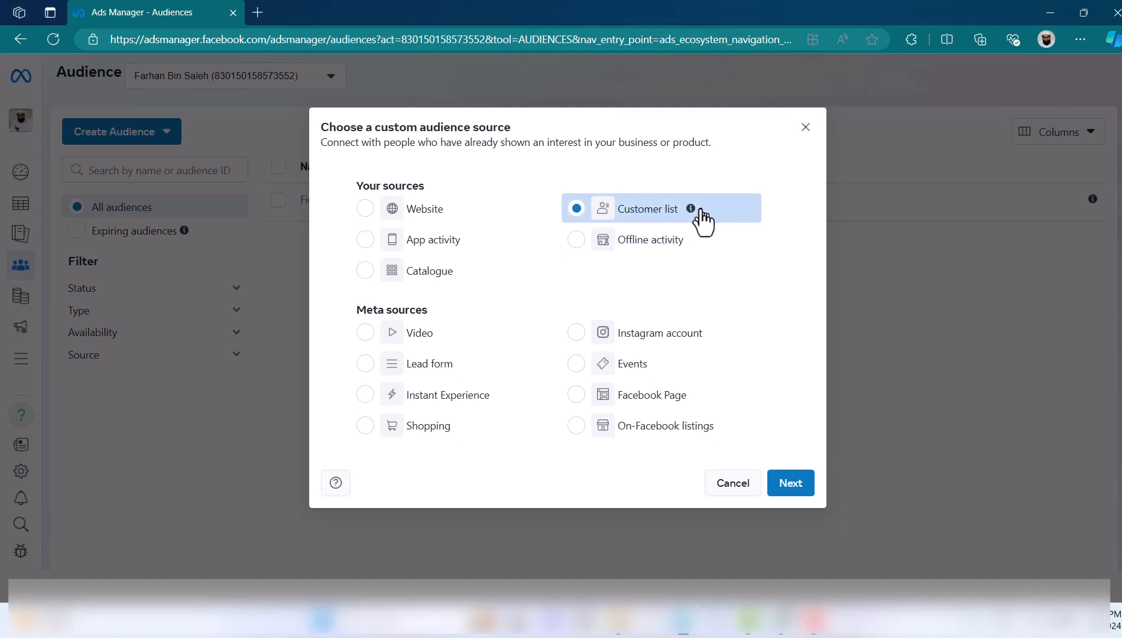
pyautogui.moveTo(691, 214)
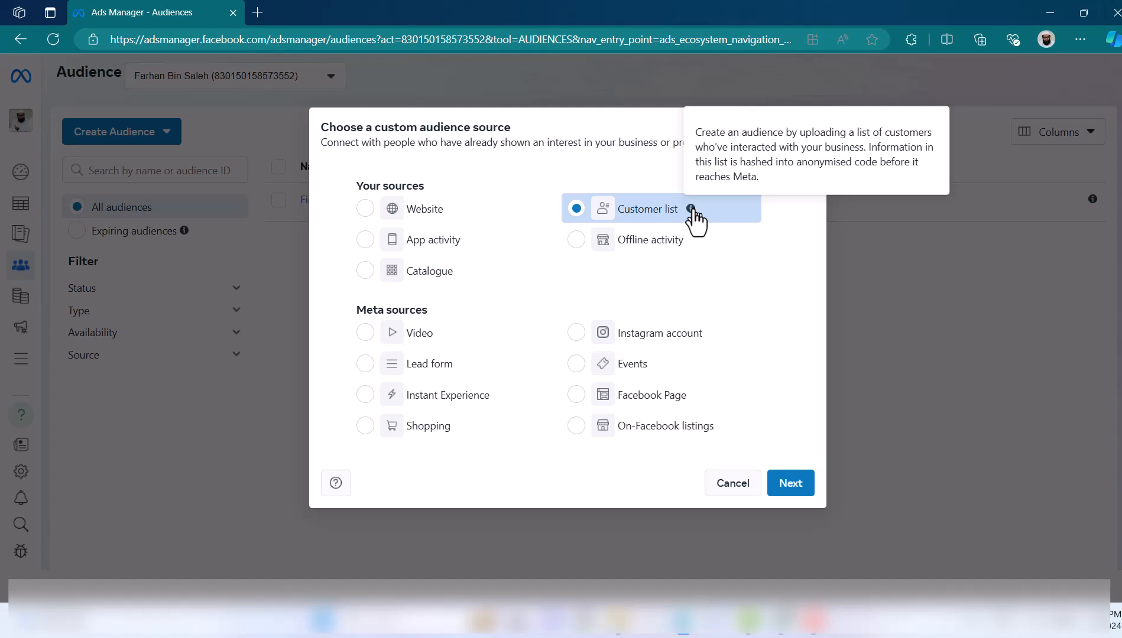
pyautogui.click(791, 488)
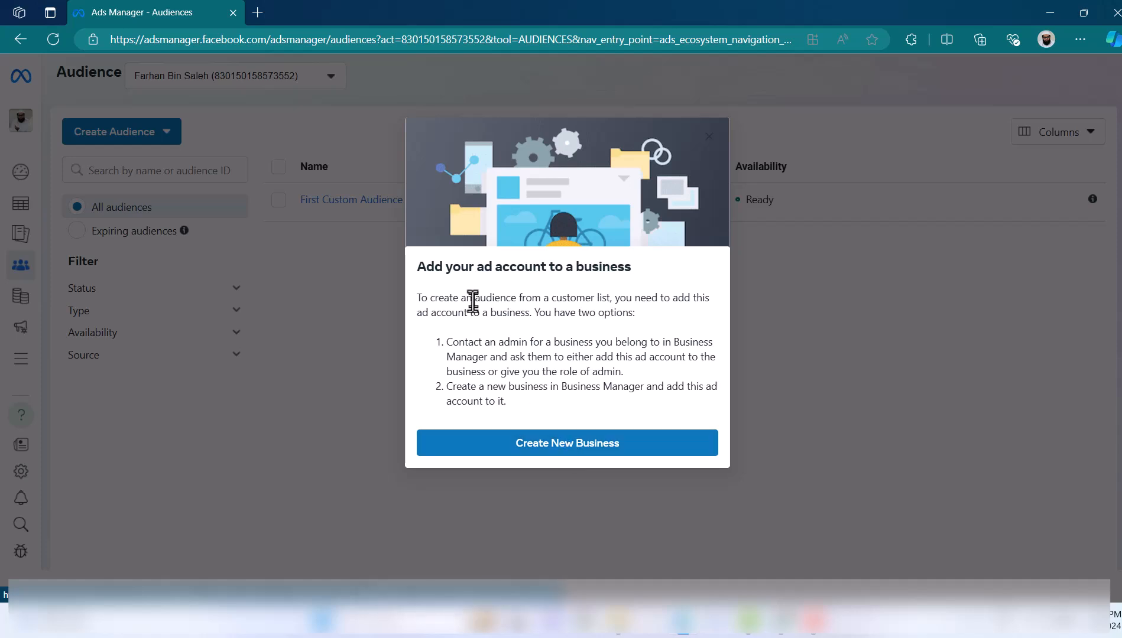
# Step: Start creating a new business for the ad account and open the Business Manager portfolio creation form
pyautogui.moveTo(486, 268); pyautogui.dragTo(510, 270)
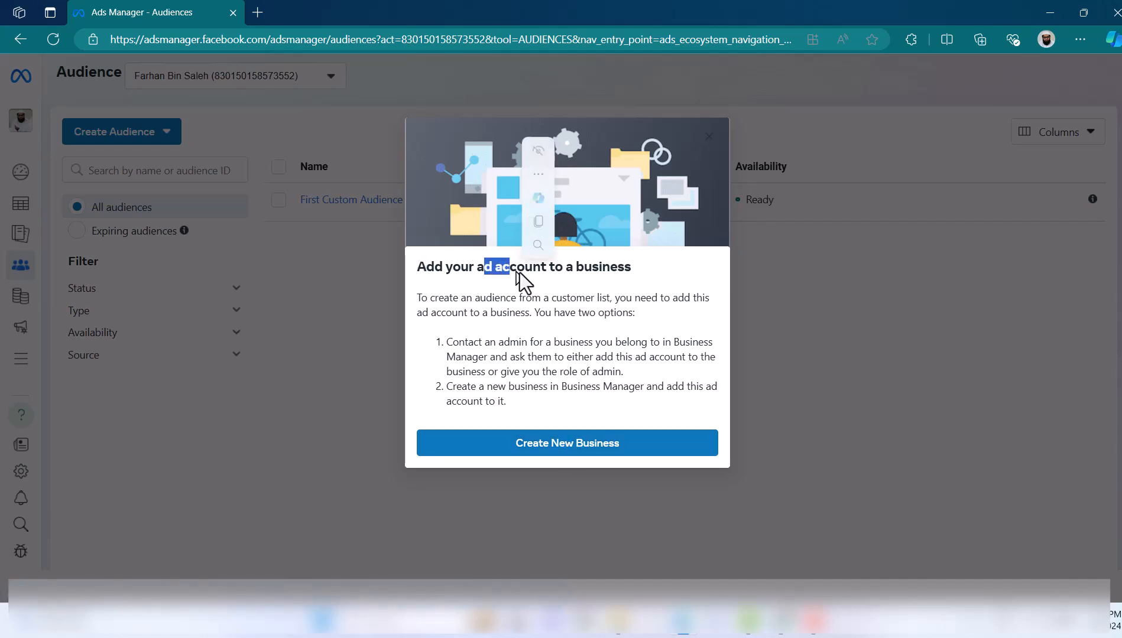
pyautogui.click(585, 455)
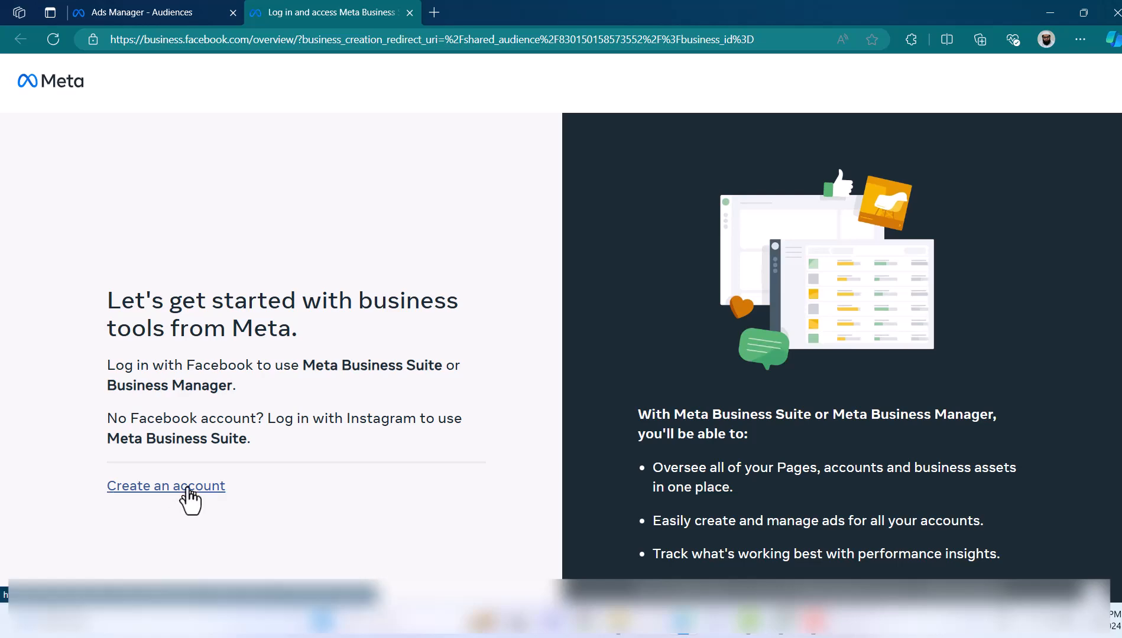
pyautogui.scroll(-5, 188, 496)
pyautogui.scroll(5, 188, 496)
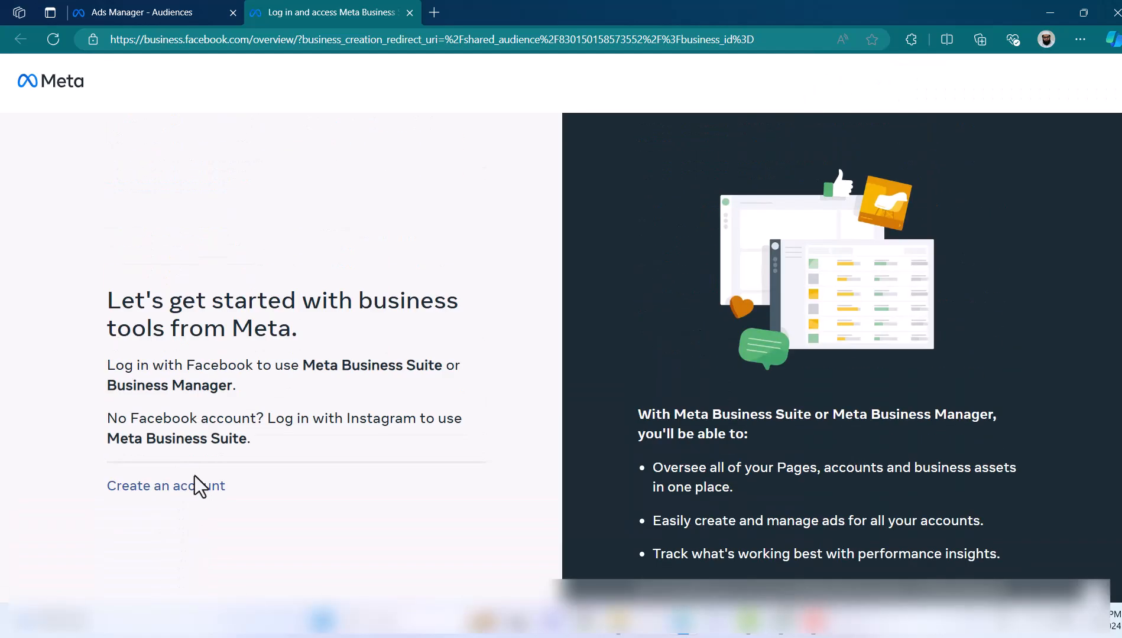
pyautogui.click(194, 487)
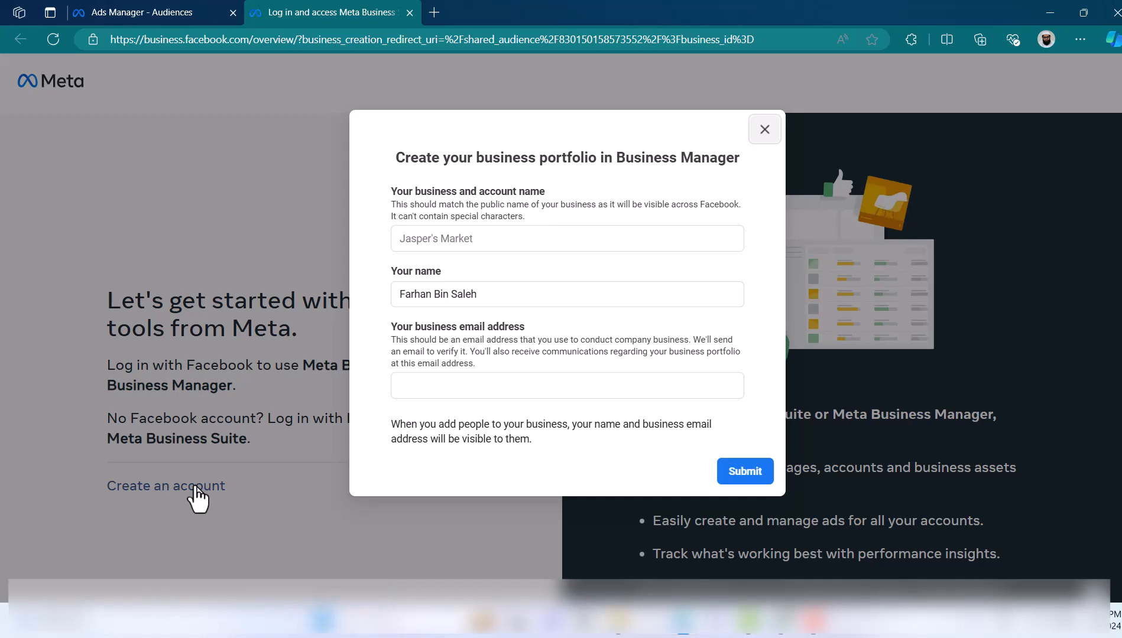
# Step: Enter Bajrai Online as the business and account name and go to the business email field
pyautogui.click(492, 239)
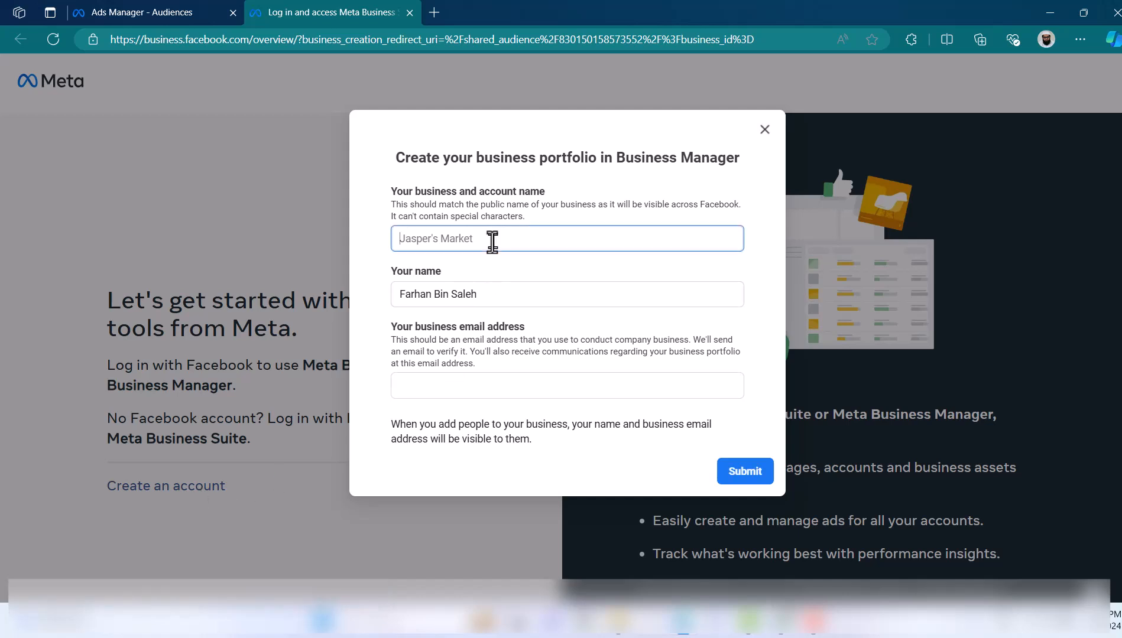
pyautogui.write('Bajrai Online')
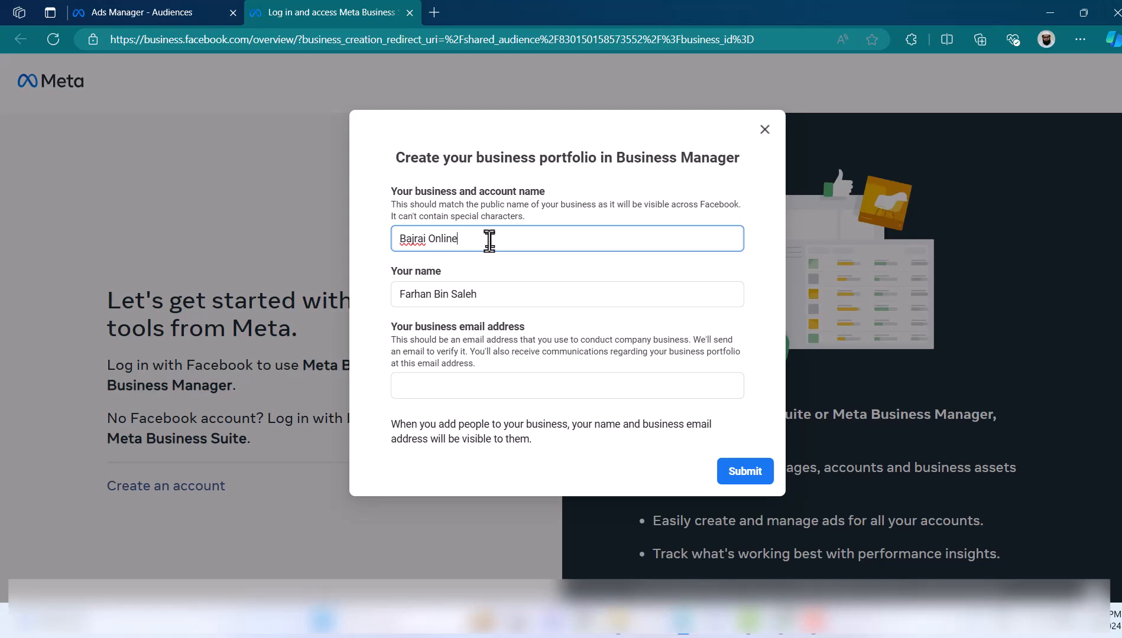
pyautogui.click(513, 387)
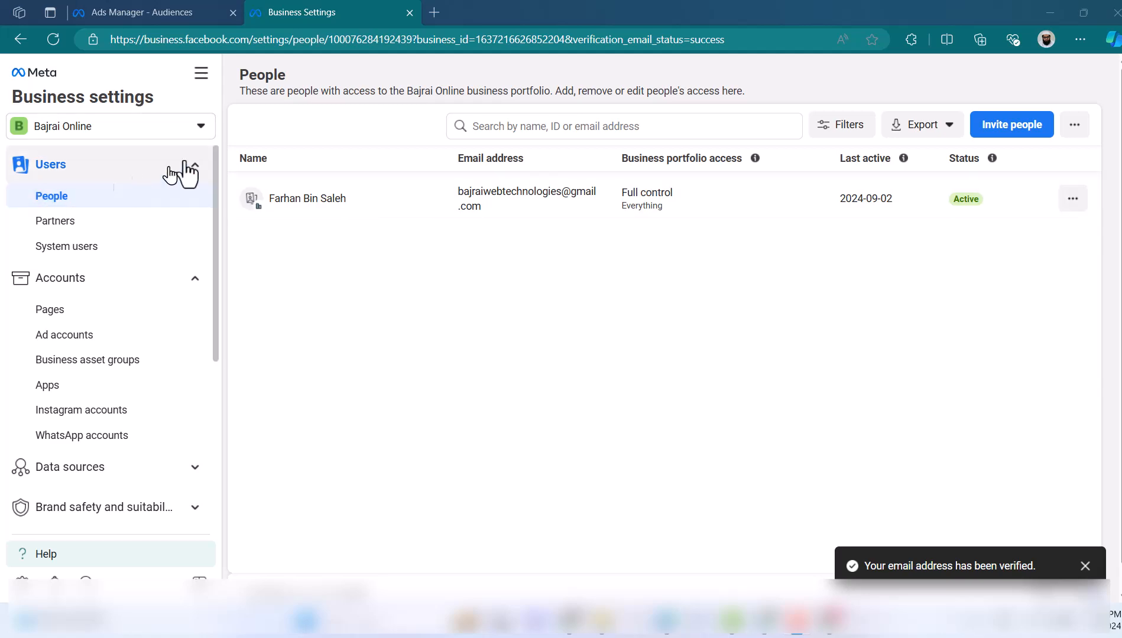
# Step: Return to Audiences in Ads Manager, close the business prompt and start another custom audience from a customer list
pyautogui.click(154, 13)
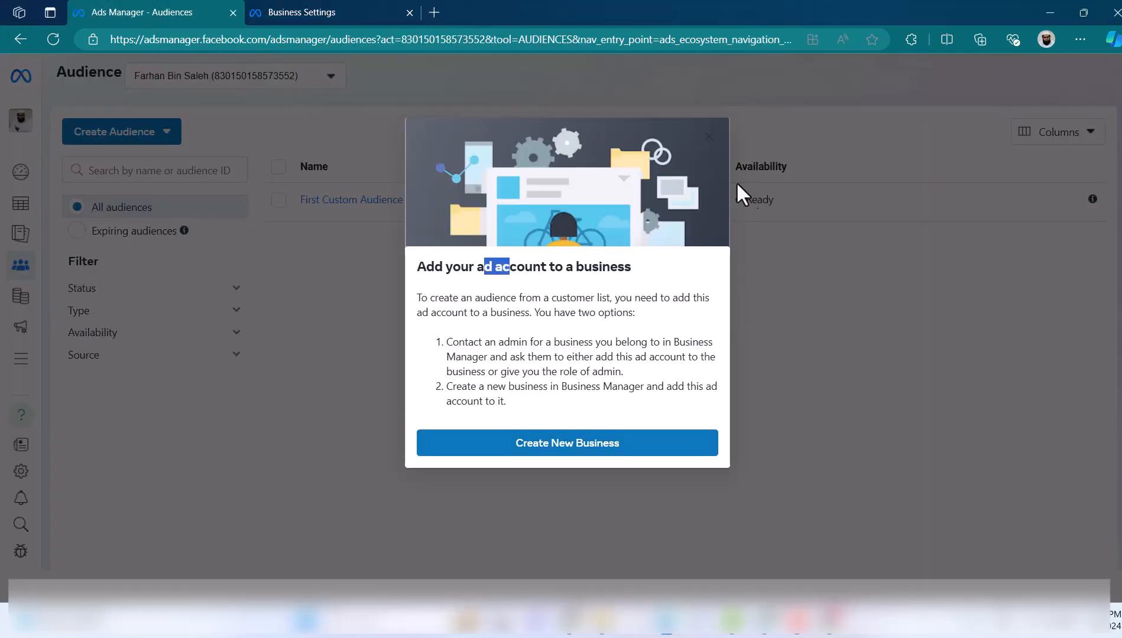
pyautogui.click(710, 145)
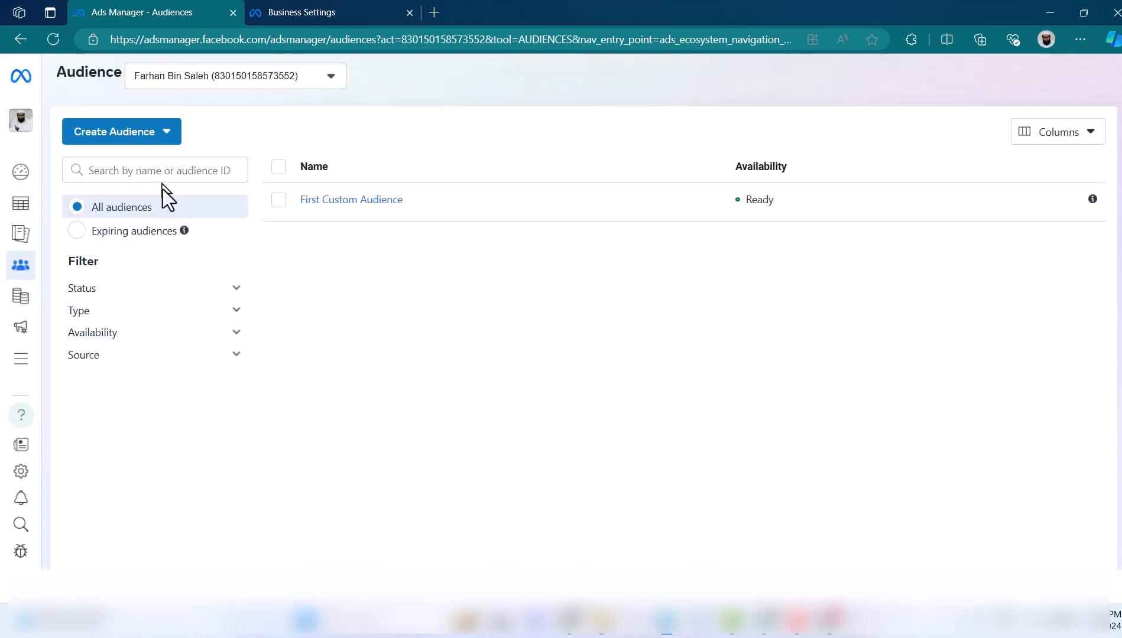
pyautogui.click(114, 142)
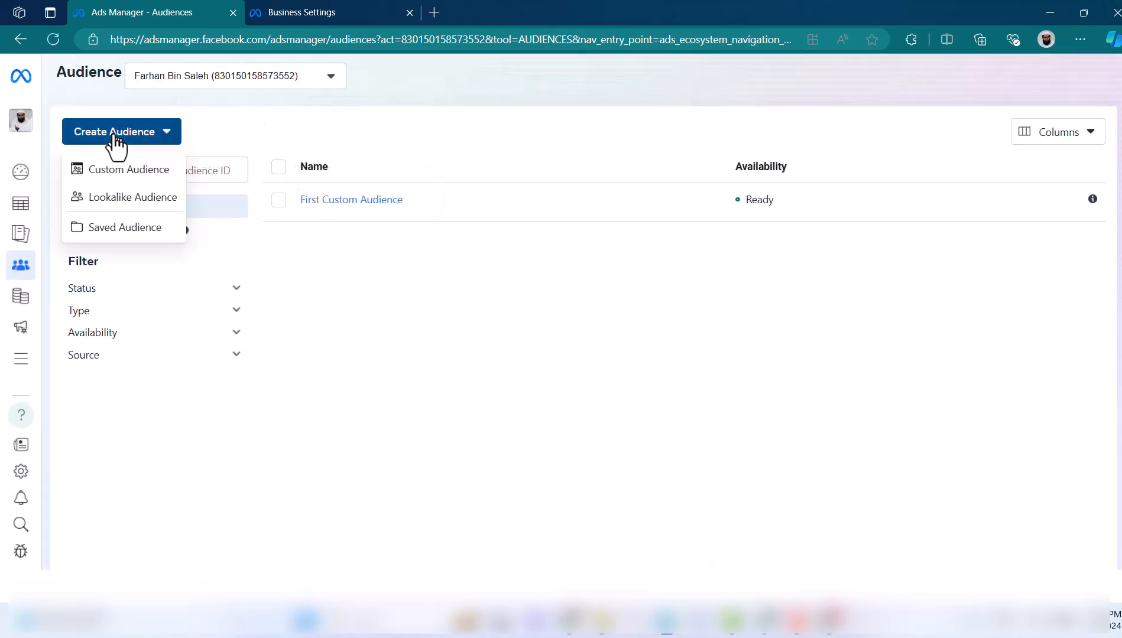
pyautogui.click(109, 177)
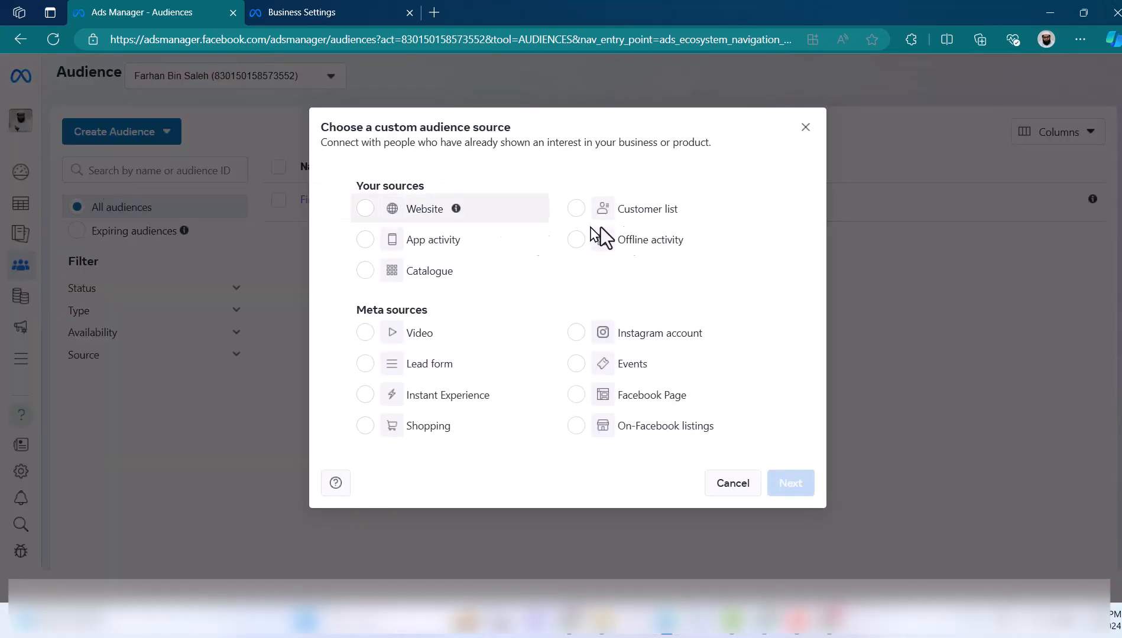
pyautogui.click(642, 215)
pyautogui.click(802, 484)
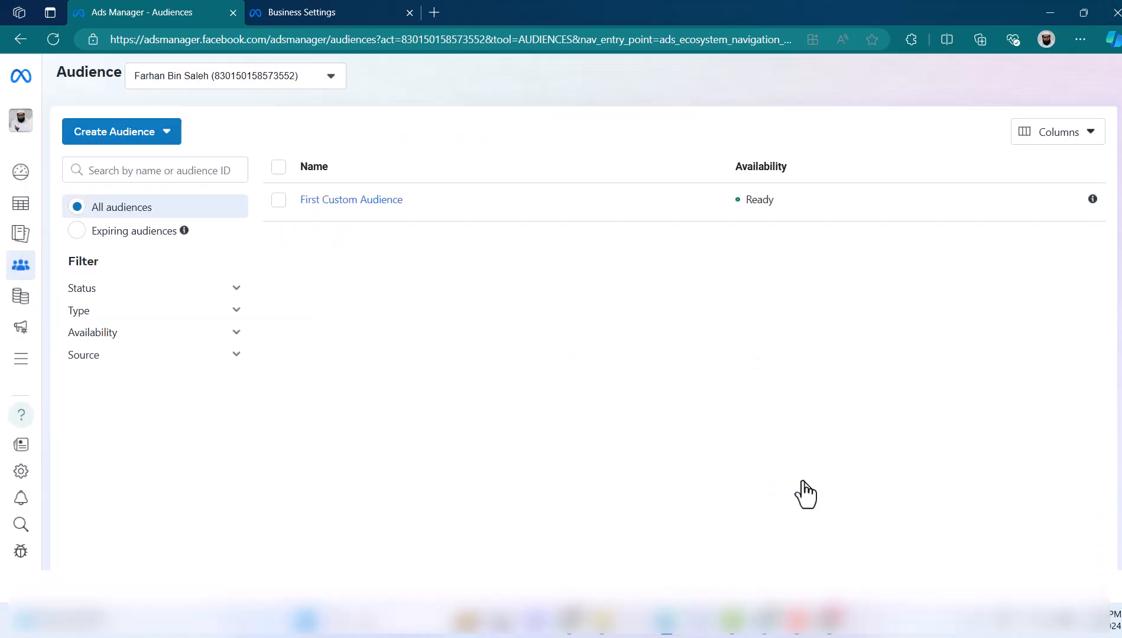
# Step: Try to add the personal ad account to the Bajrai Online business, and cancel out of the dialogs
pyautogui.click(630, 382)
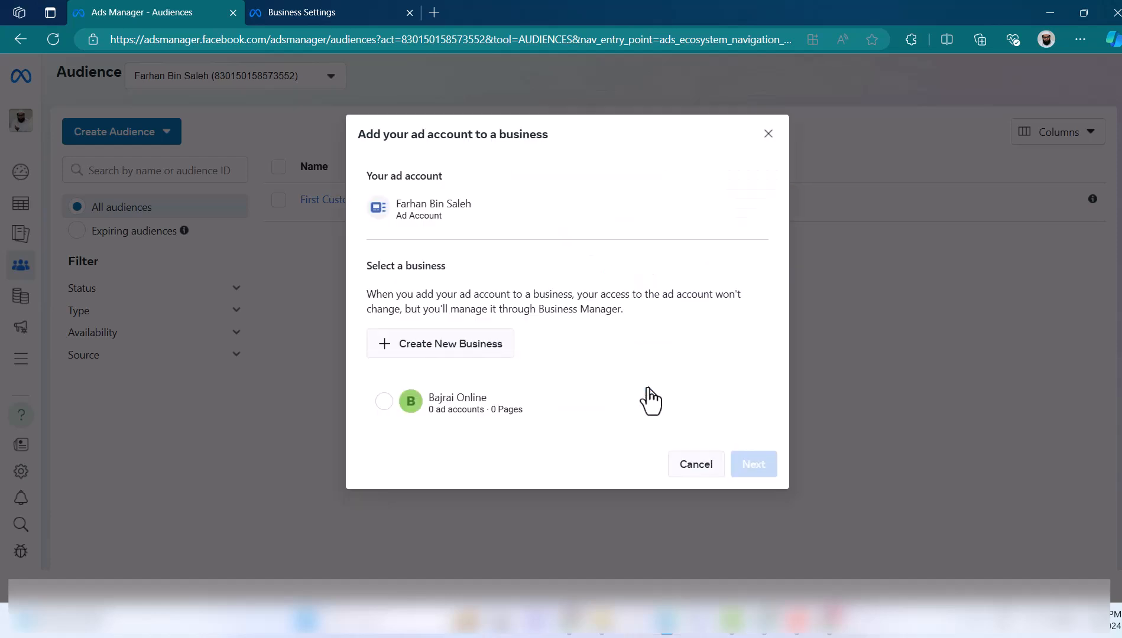
pyautogui.click(385, 403)
pyautogui.click(755, 465)
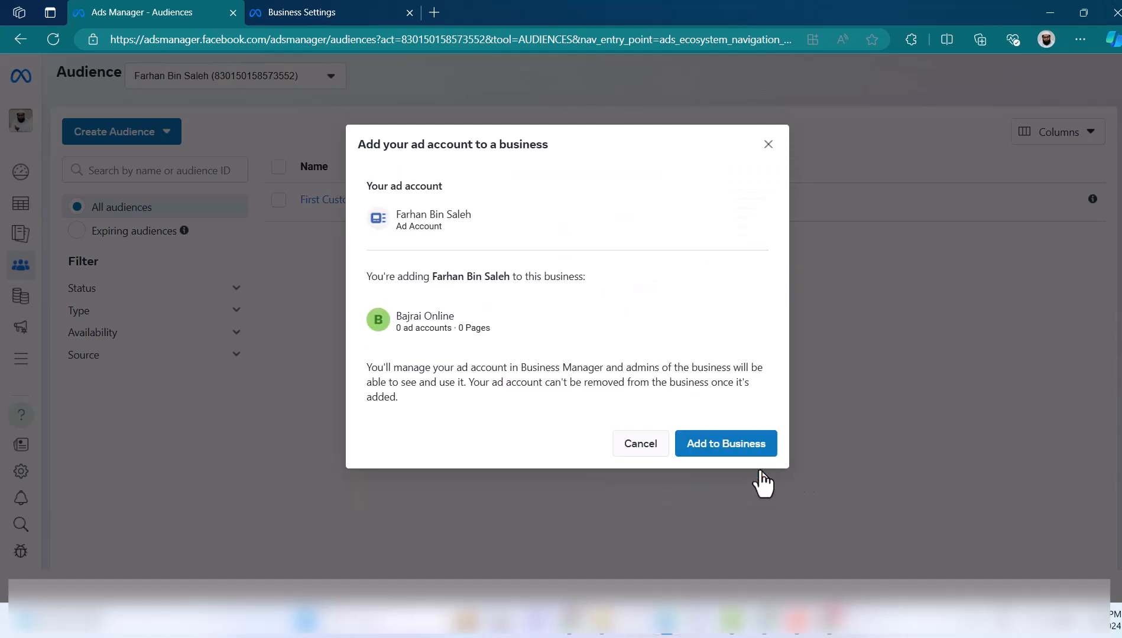
pyautogui.click(738, 450)
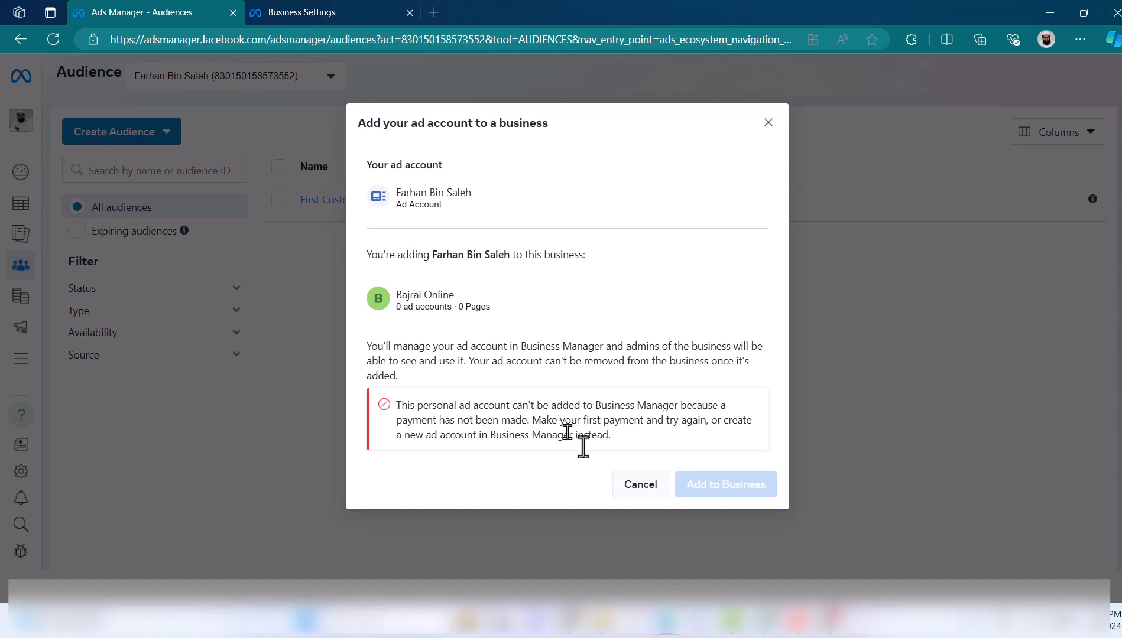
pyautogui.click(644, 496)
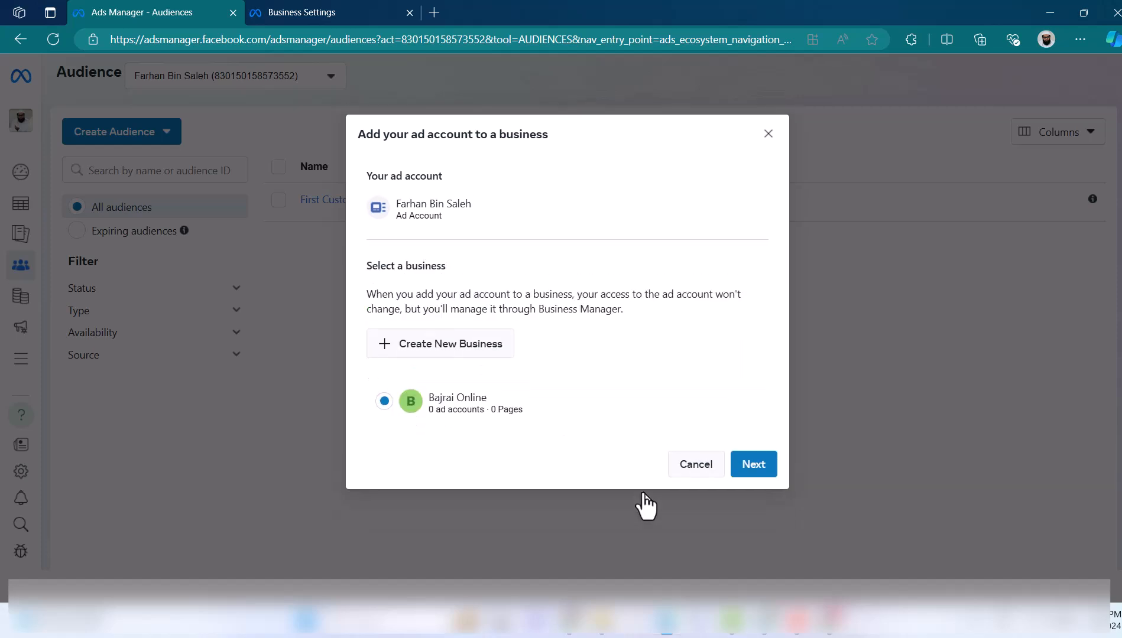
pyautogui.click(696, 470)
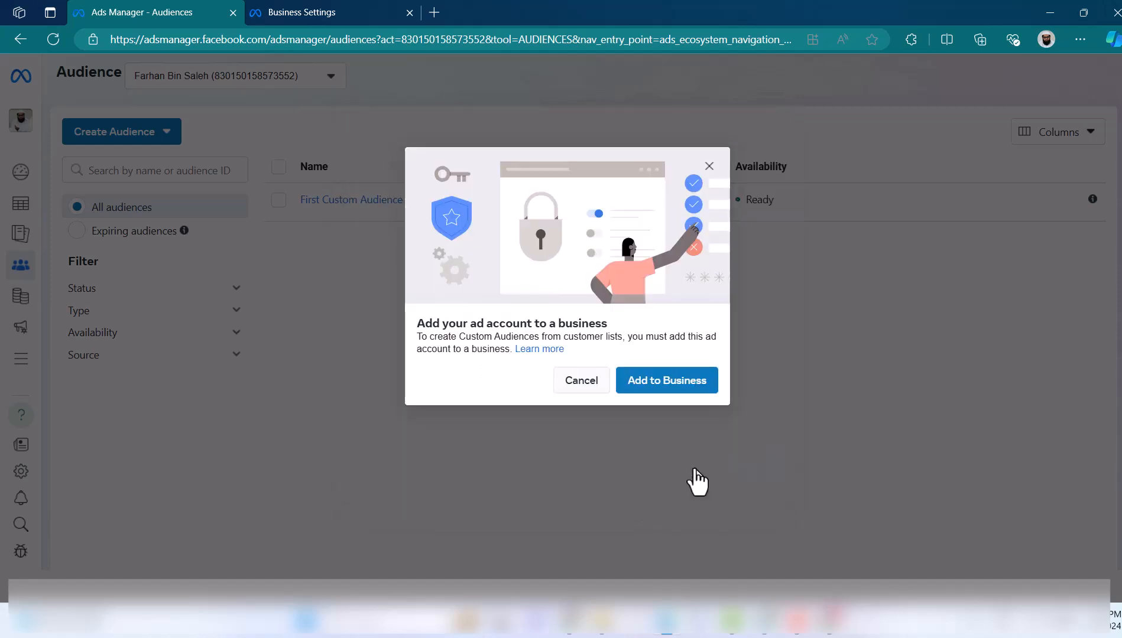
pyautogui.click(603, 390)
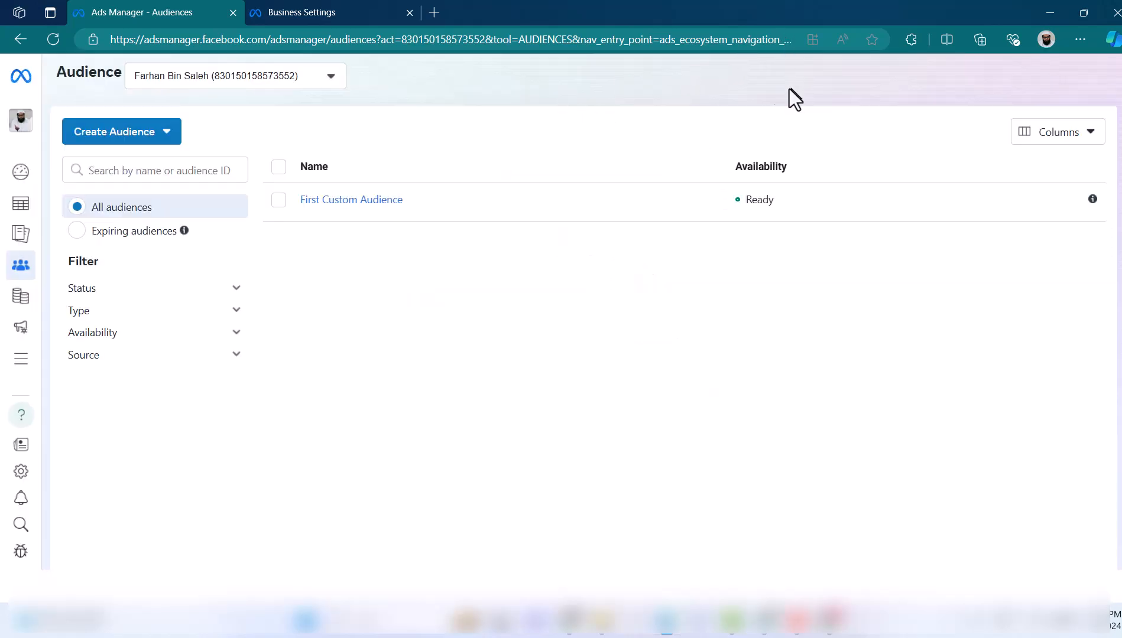
# Step: Open the account switcher and view the business portfolios and the personal account
pyautogui.click(21, 120)
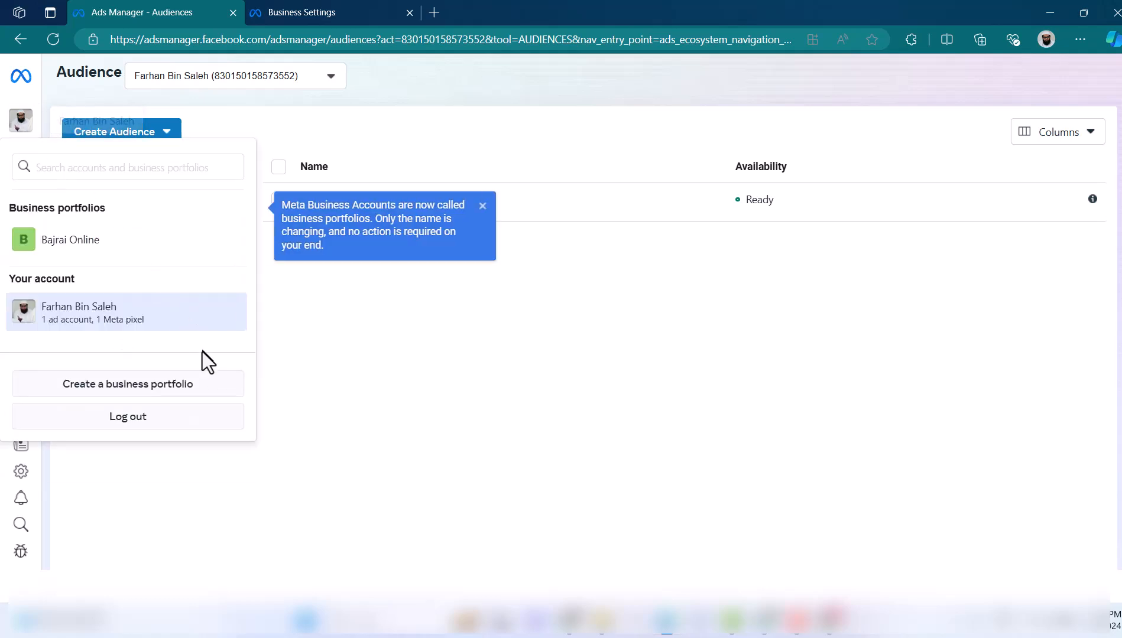
pyautogui.scroll(-1, 156, 342)
pyautogui.scroll(1, 234, 312)
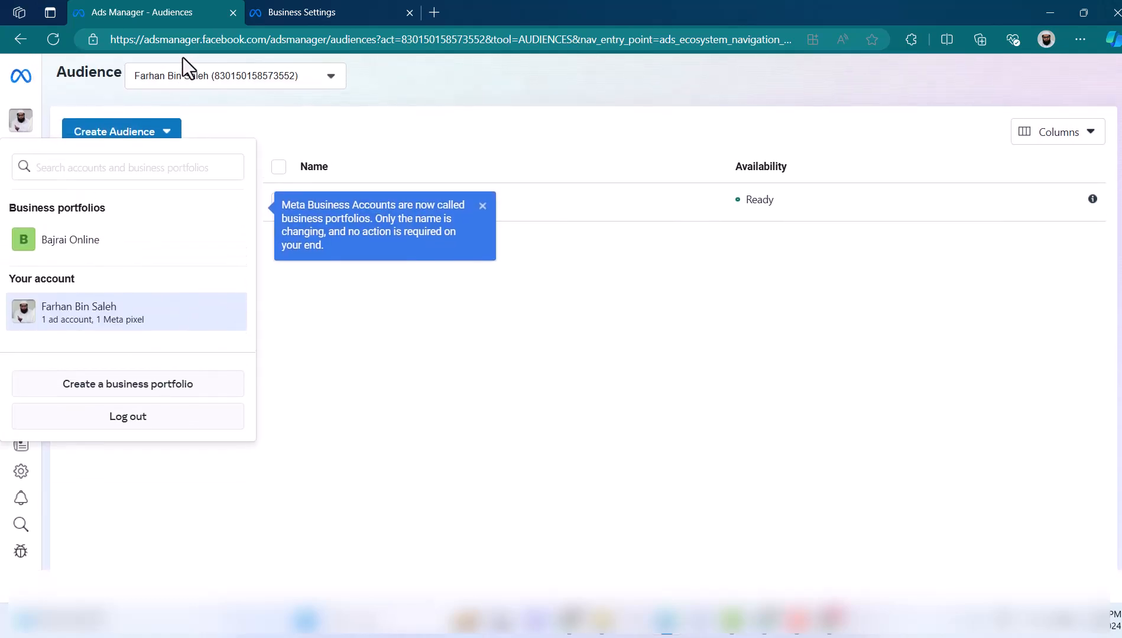
# Step: Go to facebook.com, switch from the personal profile to the first listed Page profile, and dismiss the switch notice
pyautogui.click(188, 40)
pyautogui.write('facebook.com')
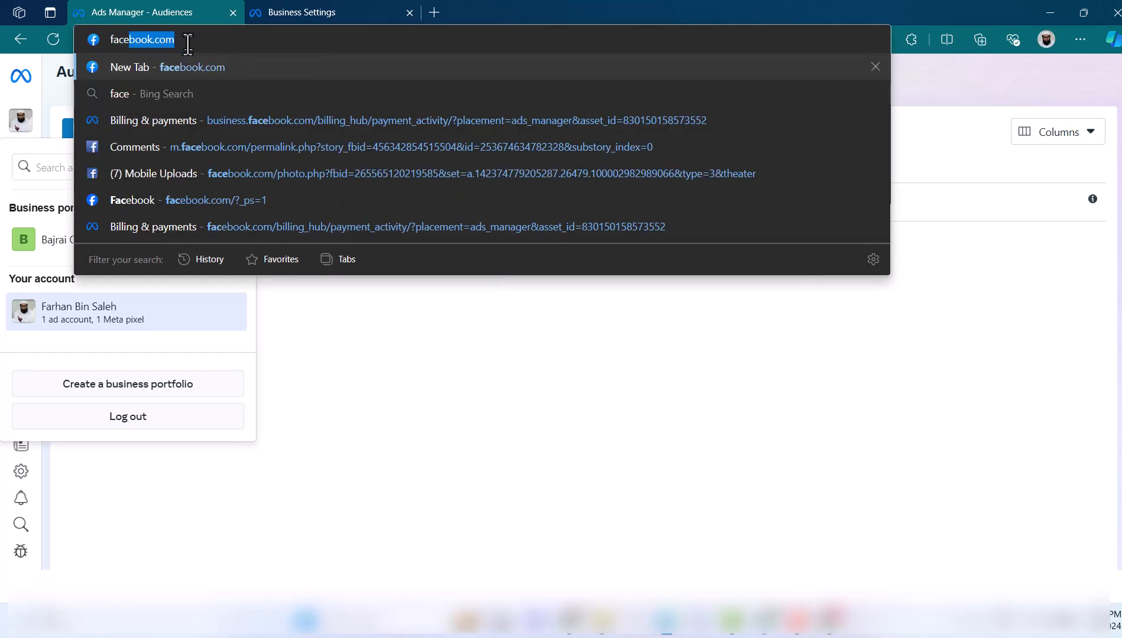
pyautogui.press('Return')
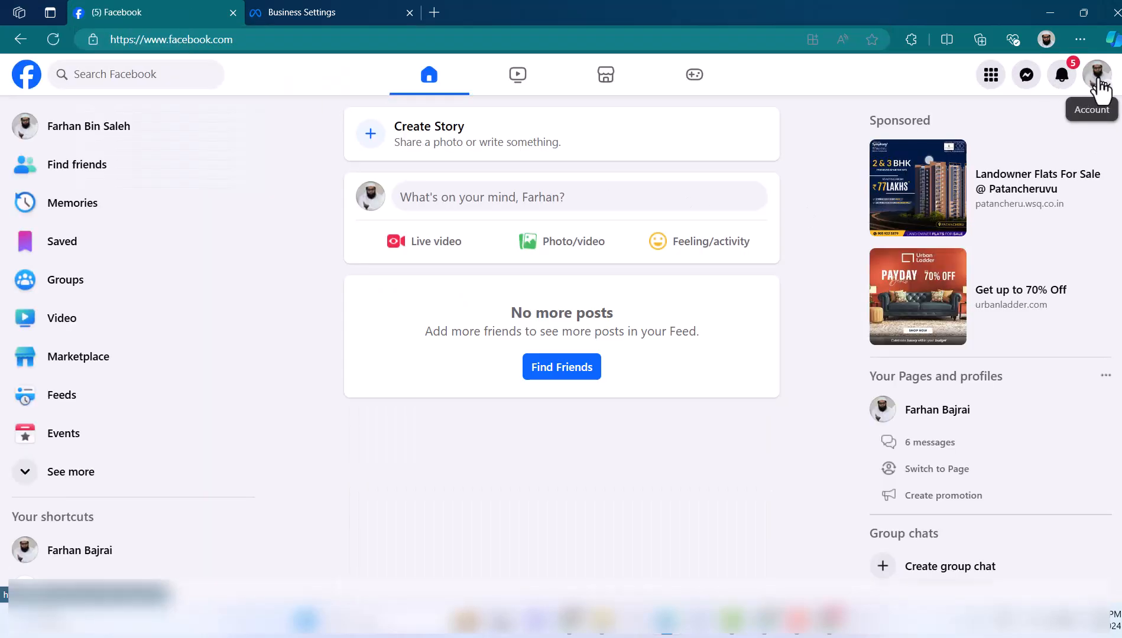
pyautogui.click(1098, 75)
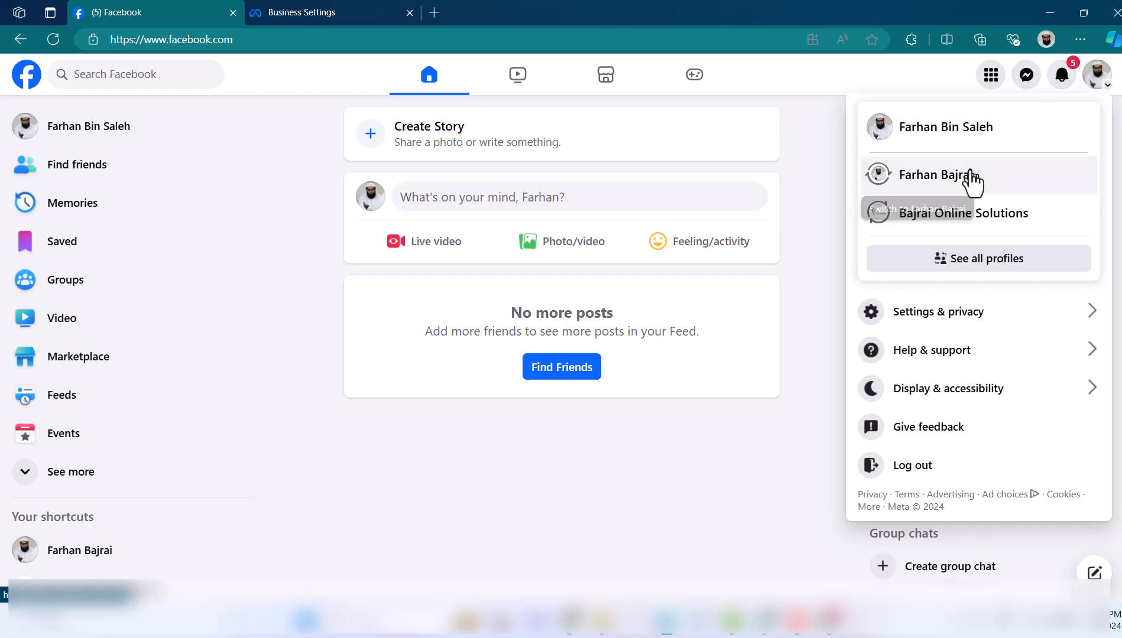
pyautogui.click(974, 176)
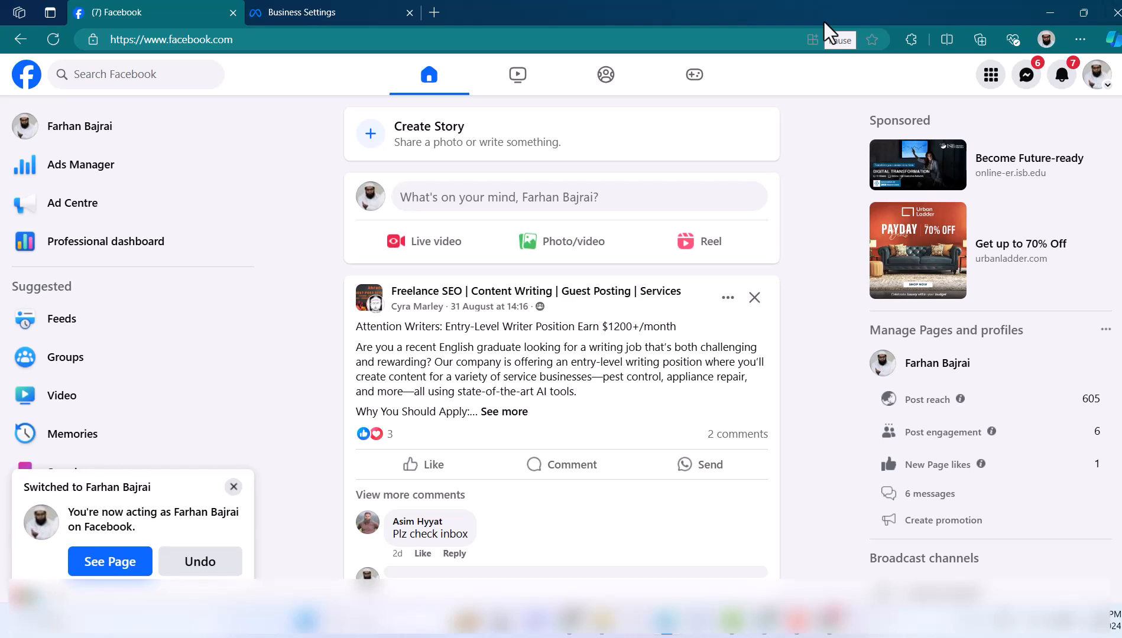
pyautogui.click(233, 487)
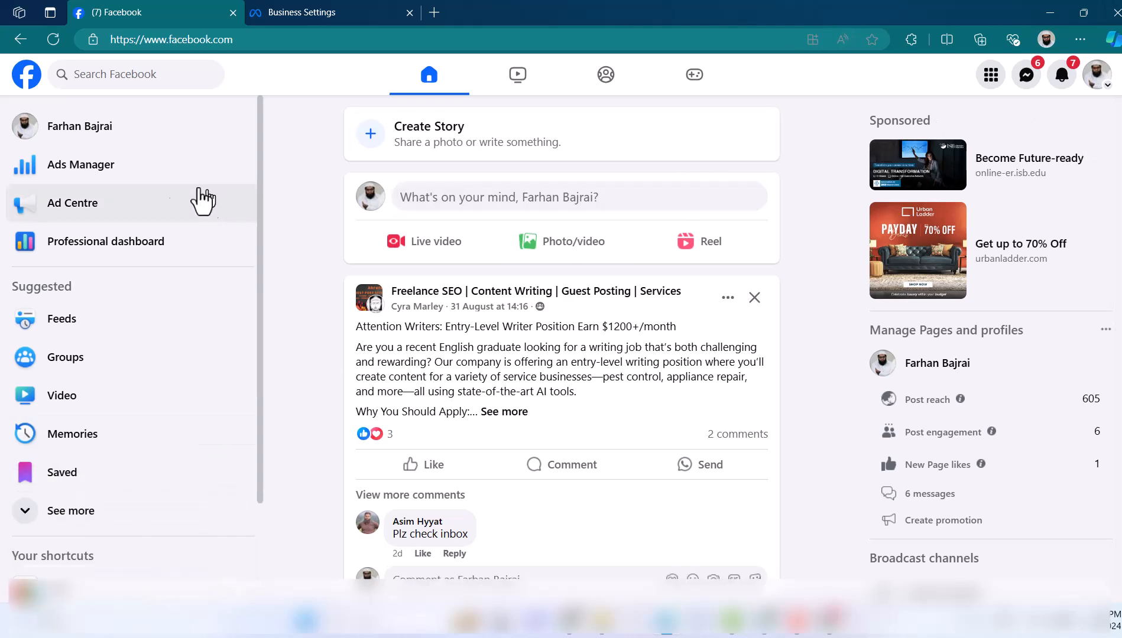
# Step: Open Ads Manager from the Page profile, check the available business portfolios and accounts, and reload Ads Manager
pyautogui.click(104, 172)
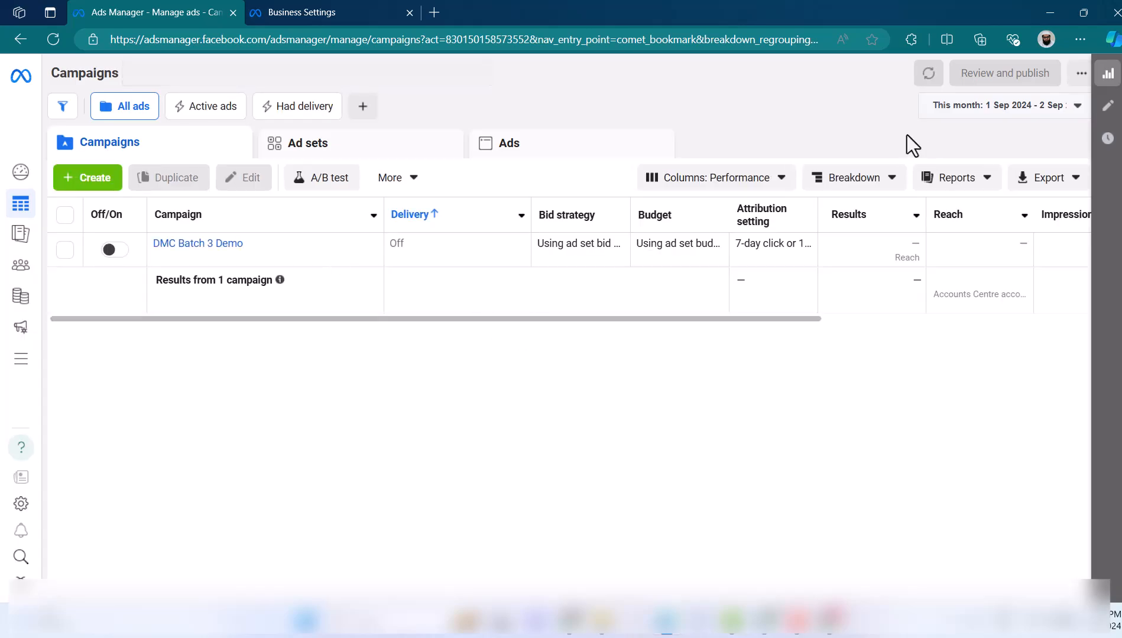
pyautogui.moveTo(34, 141)
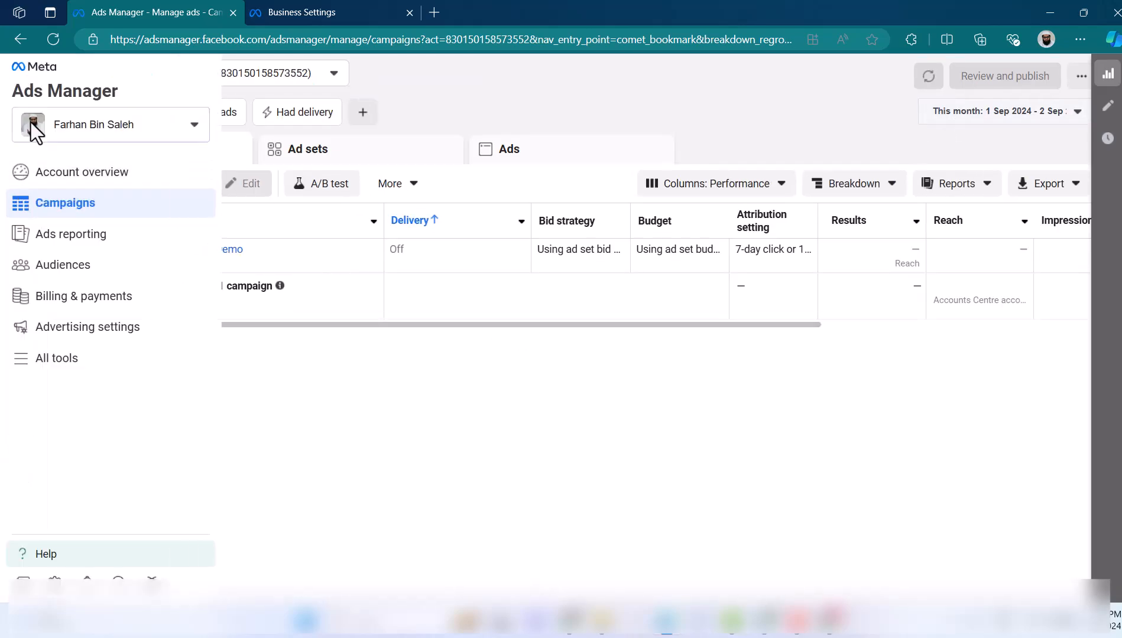
pyautogui.click(79, 134)
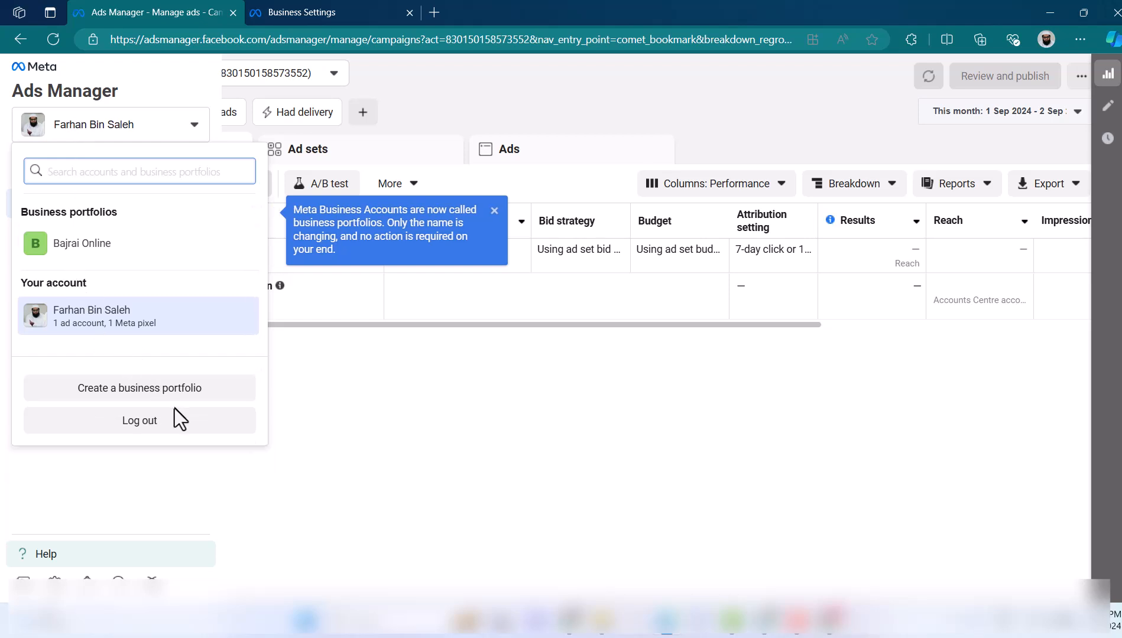
pyautogui.click(431, 405)
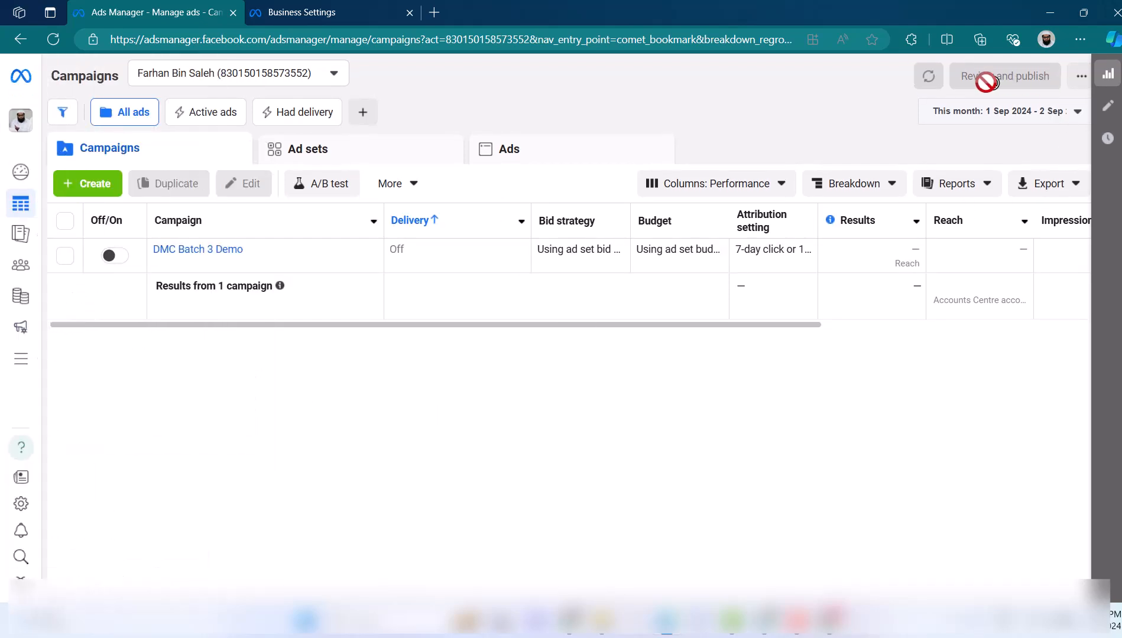
pyautogui.click(22, 77)
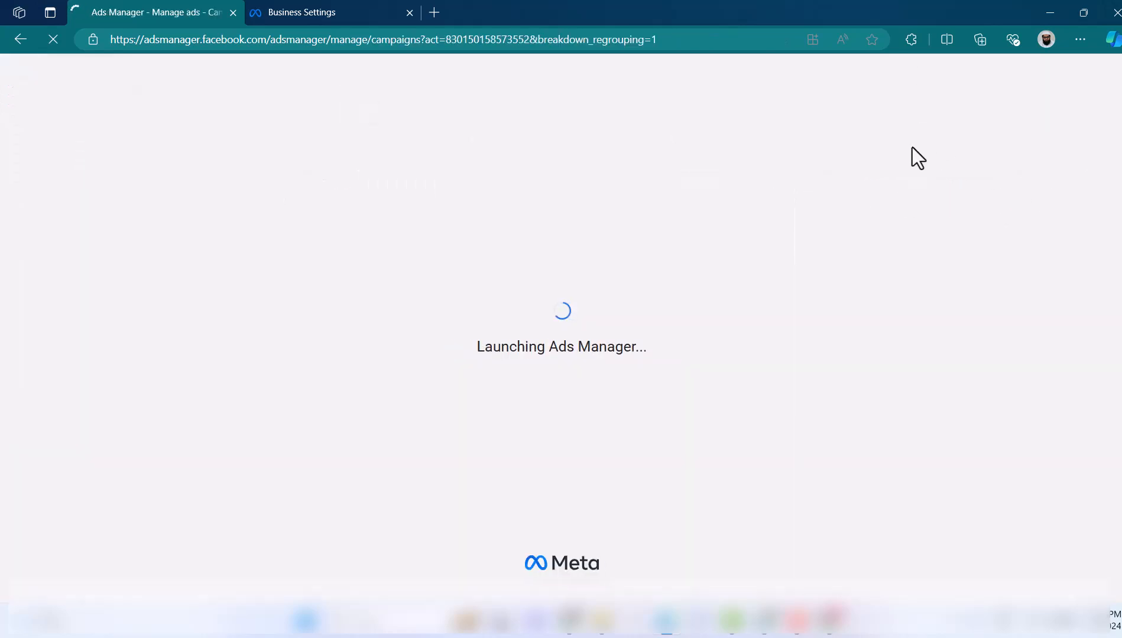
# Step: Switch to the Chrome window with the other ad account, close the two unrelated tabs, and dismiss the spend limit notice above the campaigns
pyautogui.hotkey('alt', 'Tab')
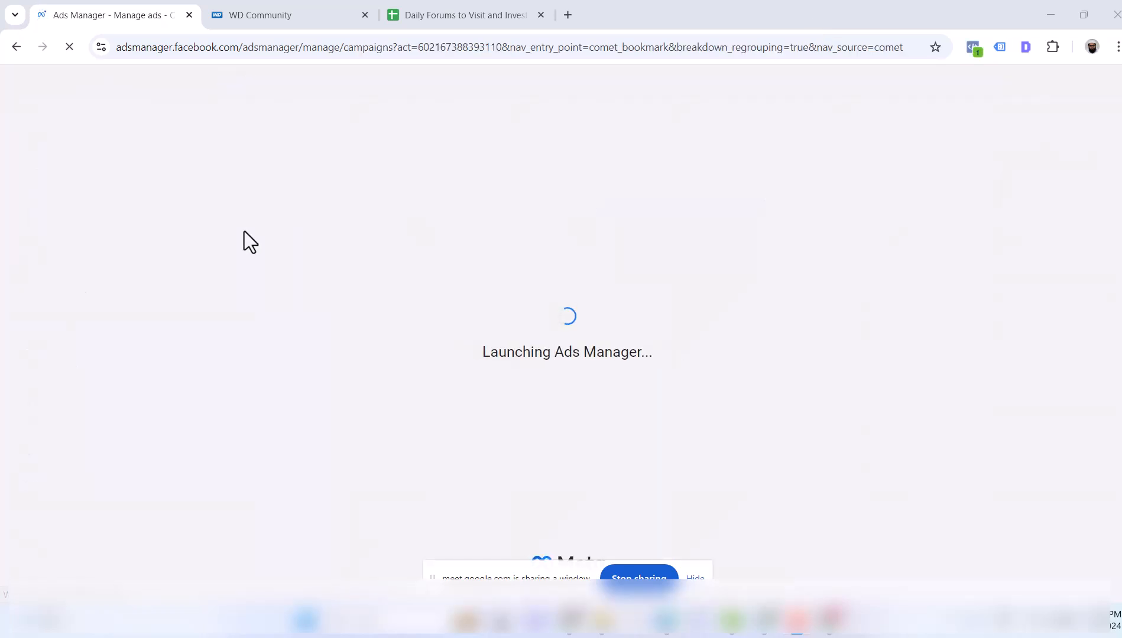
pyautogui.click(364, 15)
pyautogui.click(365, 15)
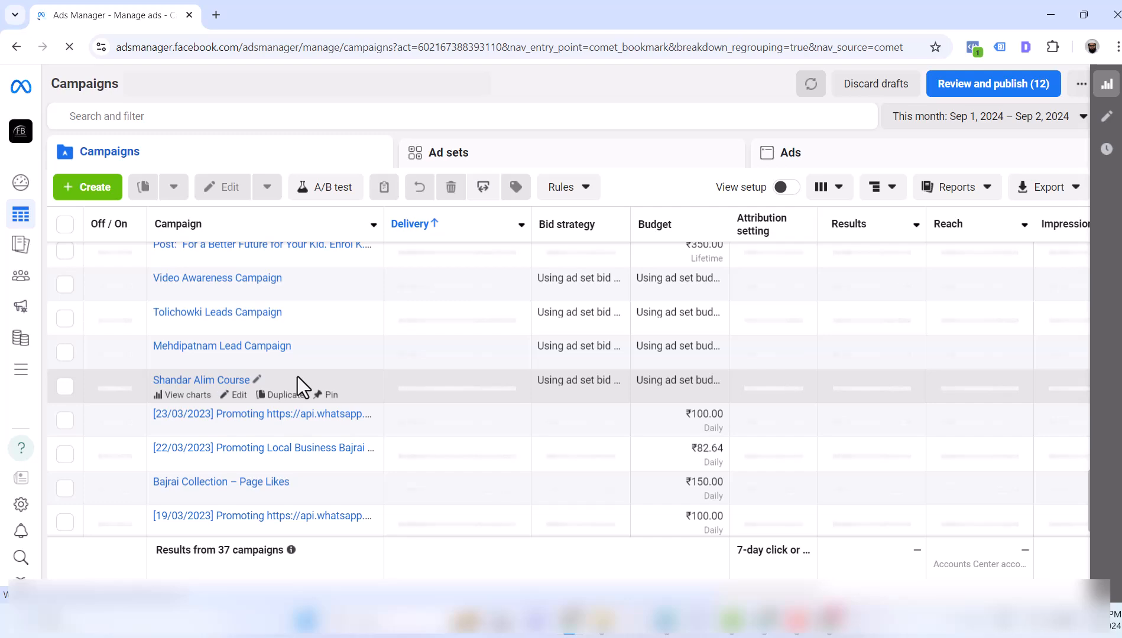
pyautogui.scroll(-10, 298, 377)
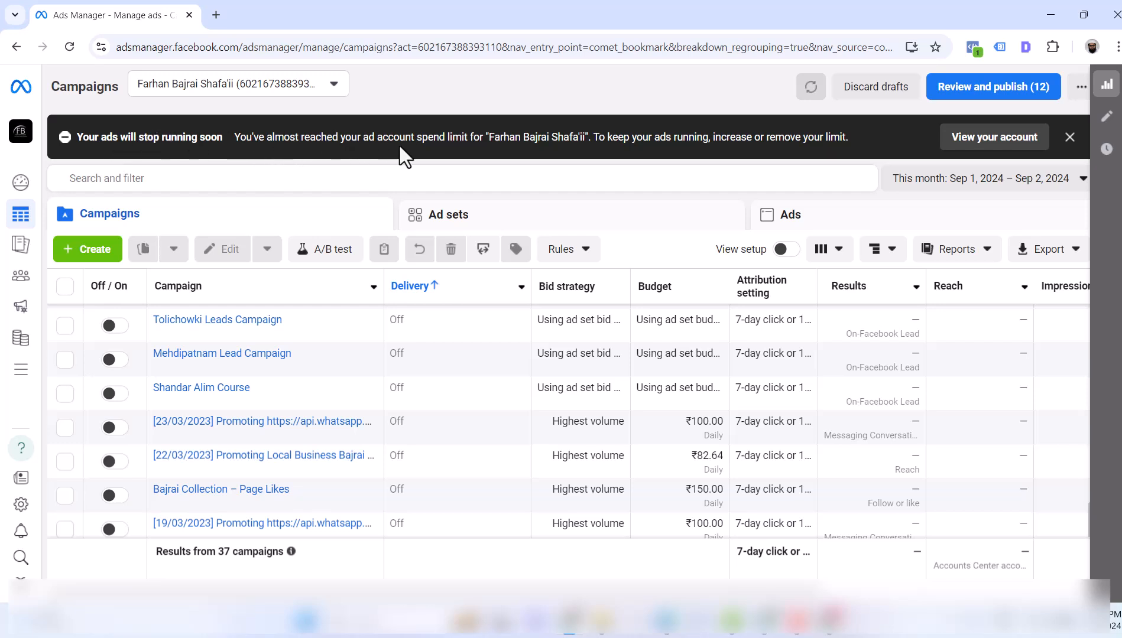
pyautogui.click(1071, 140)
pyautogui.moveTo(266, 398)
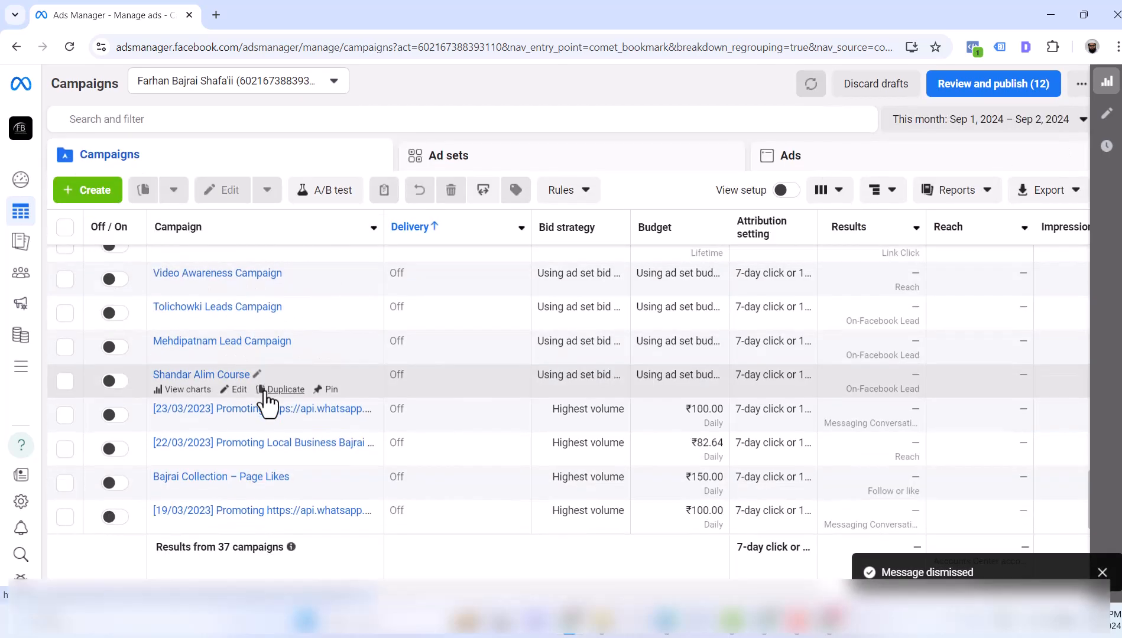
pyautogui.scroll(10, 266, 397)
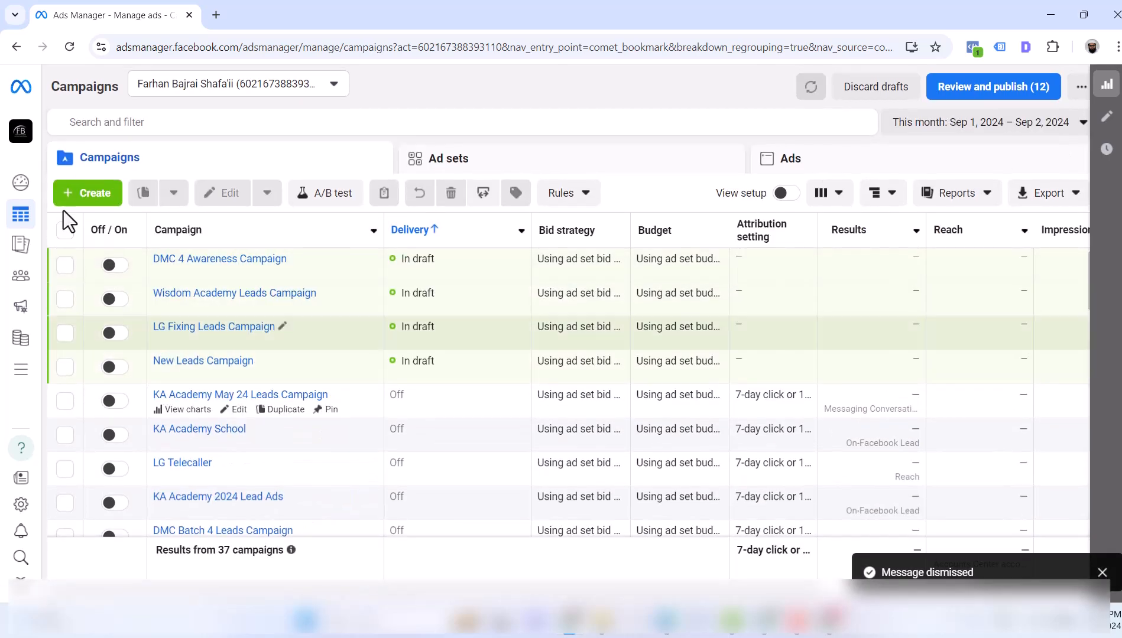
# Step: Open this ad account's Audiences and start a custom audience with Customer list as the source
pyautogui.moveTo(25, 261)
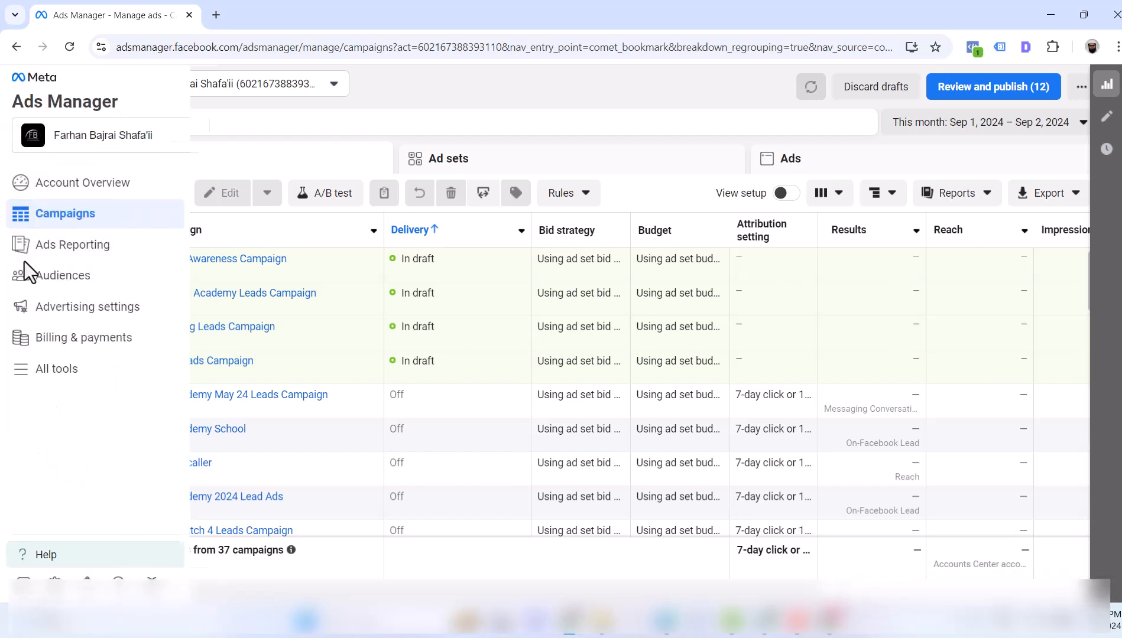
pyautogui.click(59, 277)
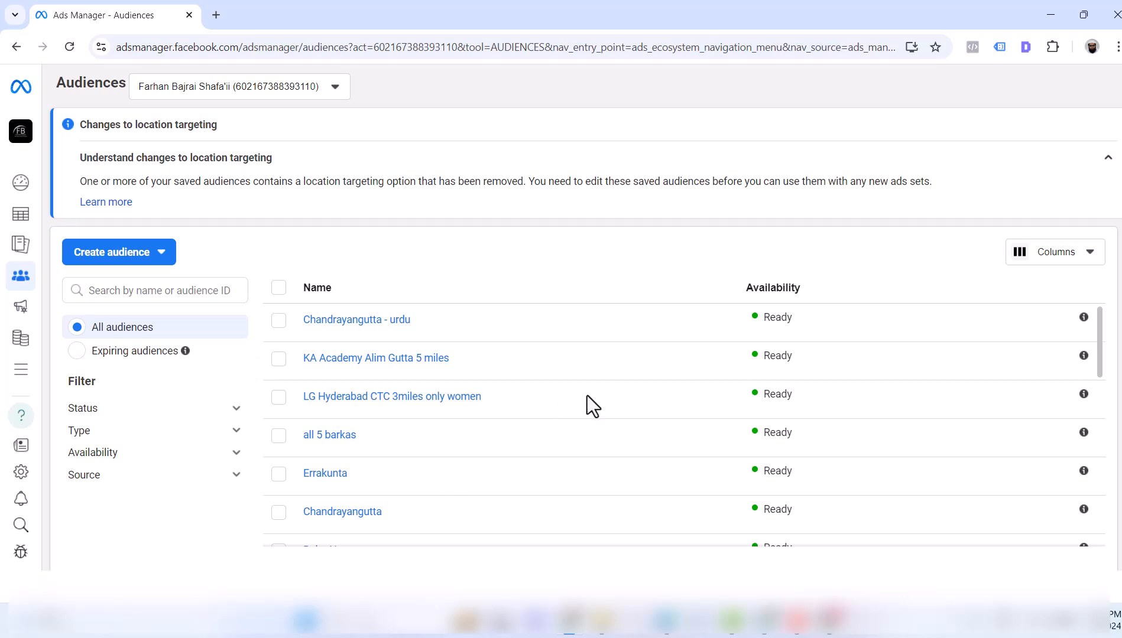
pyautogui.scroll(-5, 588, 395)
pyautogui.scroll(5, 563, 399)
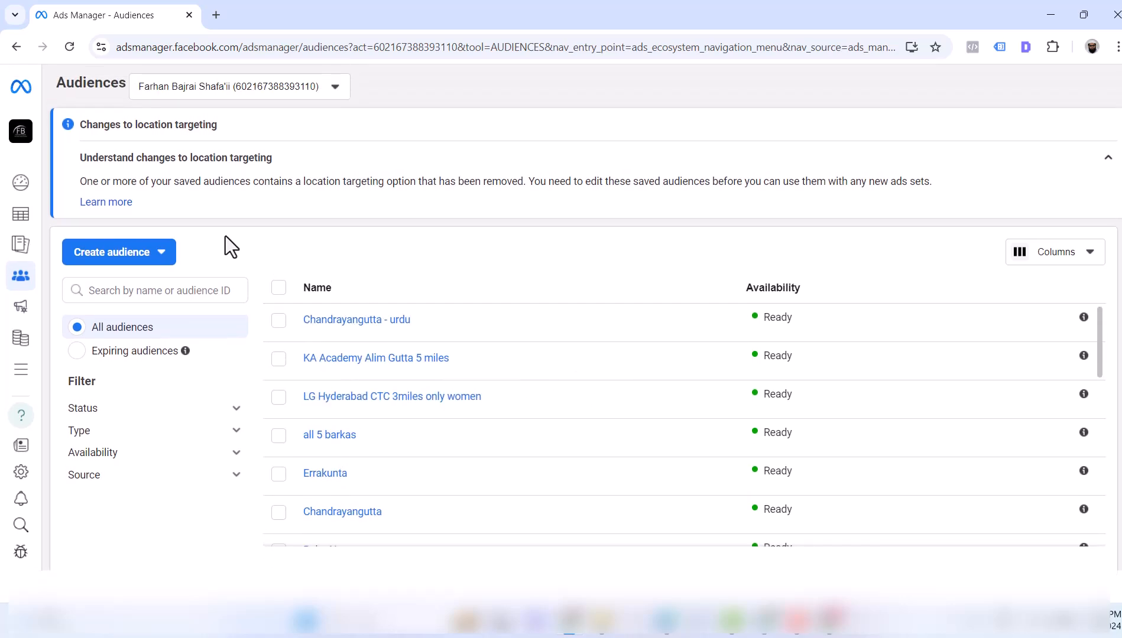
pyautogui.click(143, 251)
pyautogui.click(135, 293)
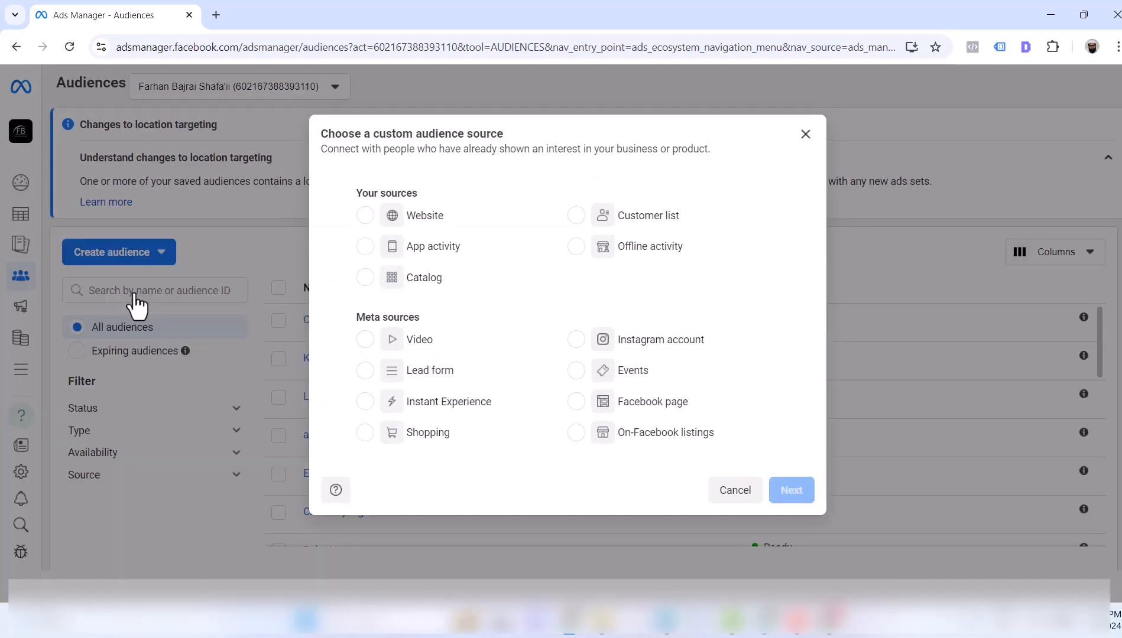
pyautogui.click(651, 223)
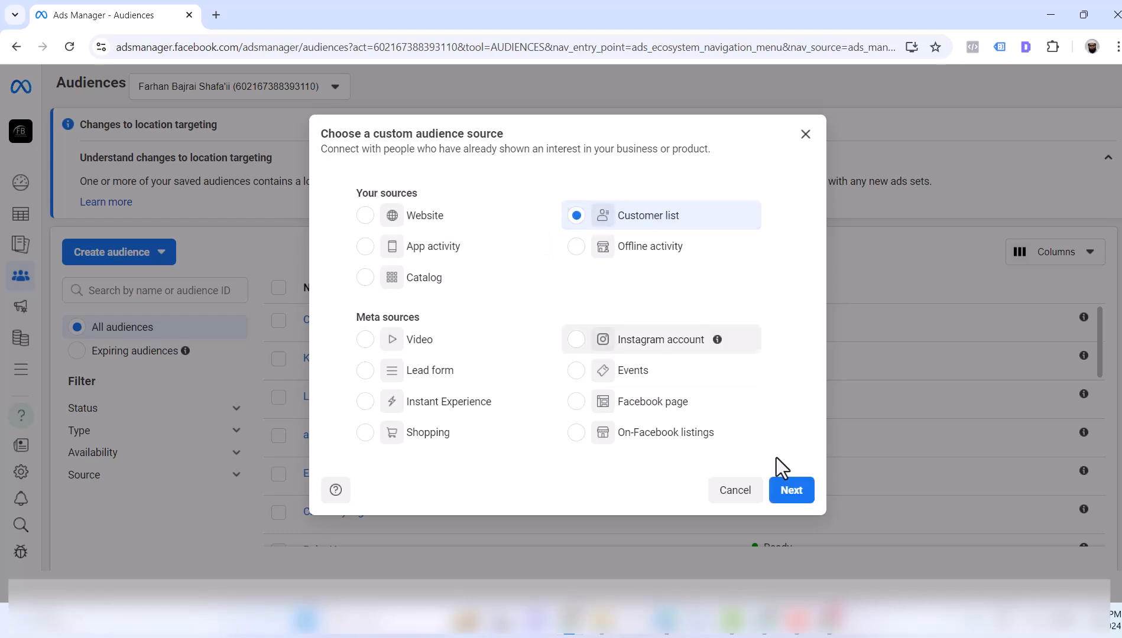
pyautogui.click(785, 500)
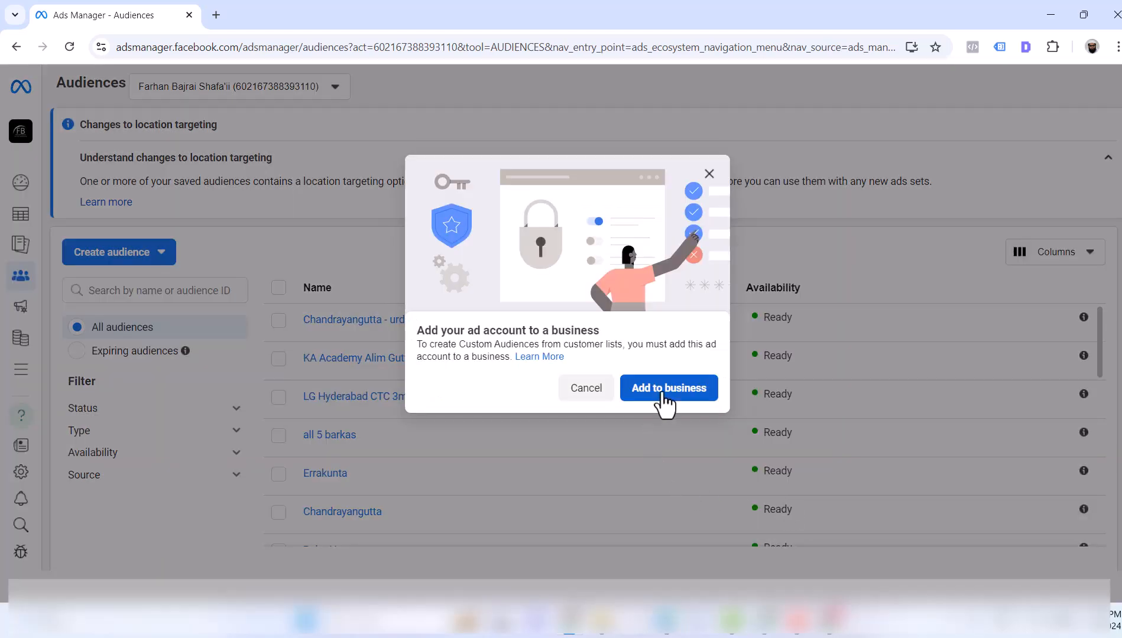
# Step: Add the ad account to the existing business that has 2 ad accounts and 4 Pages
pyautogui.click(665, 402)
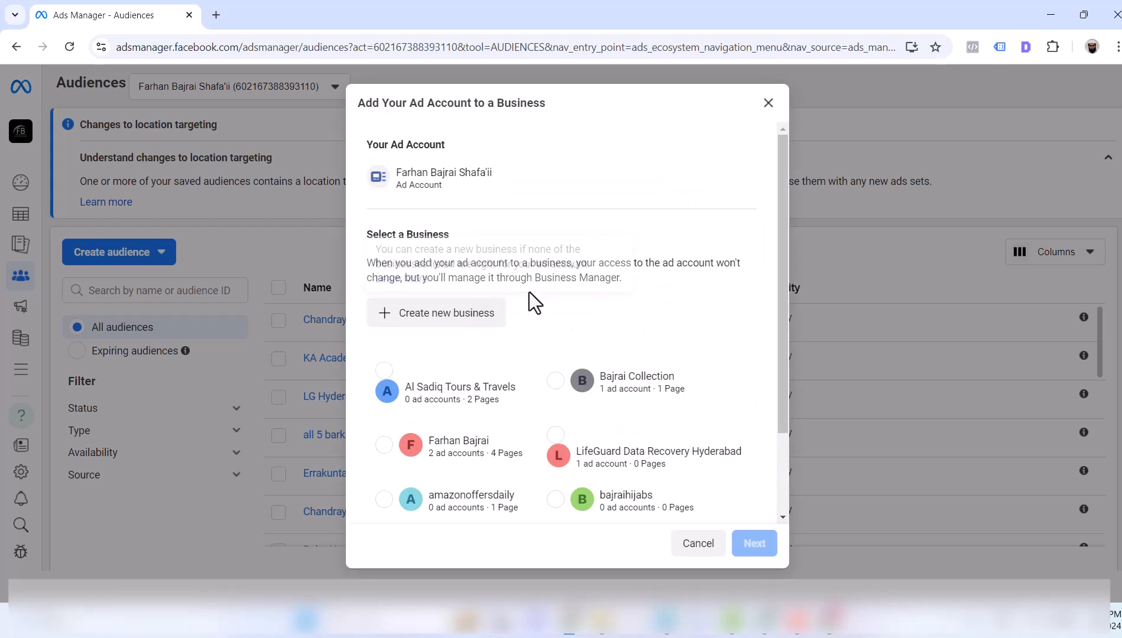
pyautogui.scroll(-2, 538, 374)
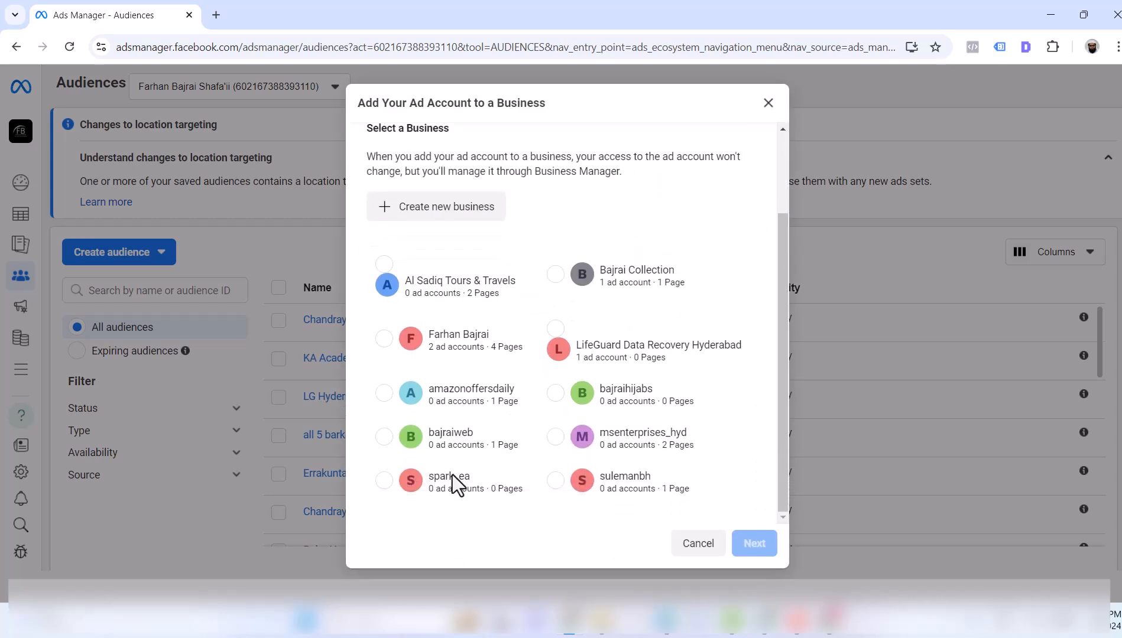
pyautogui.click(385, 338)
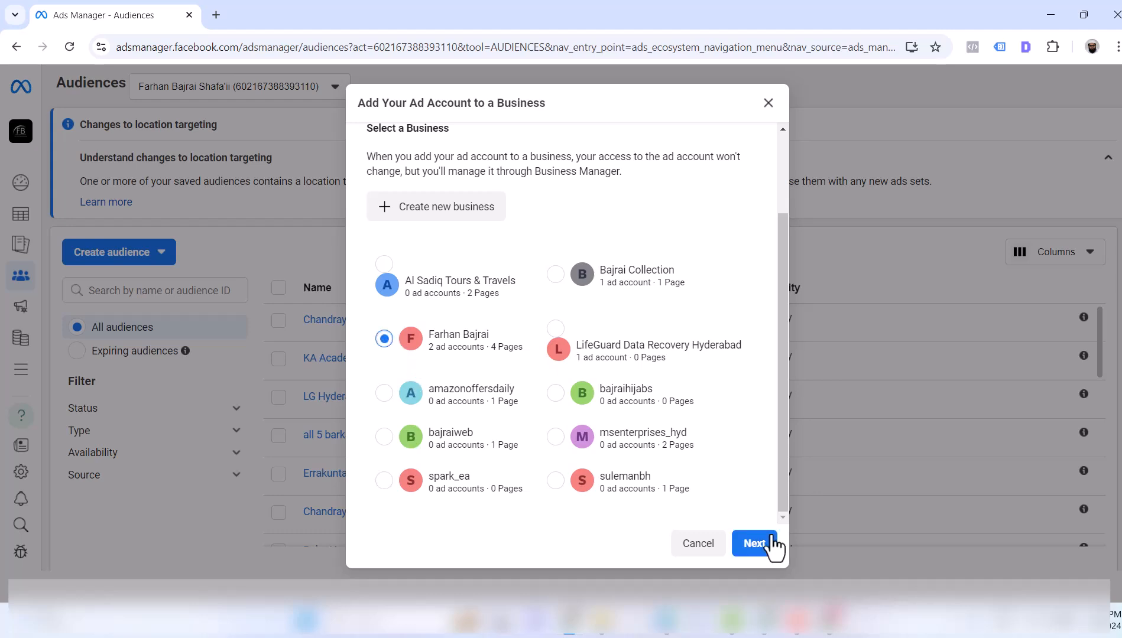
pyautogui.click(764, 543)
pyautogui.click(735, 462)
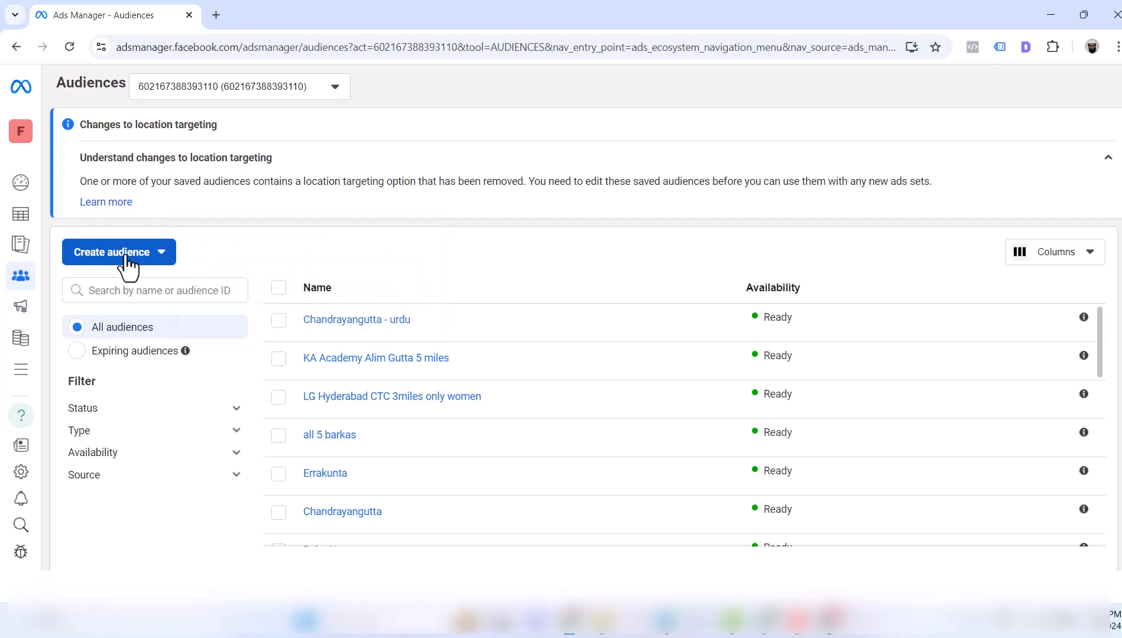
# Step: Collapse the location targeting notice and start a new custom audience from a customer list for the business-owned ad account
pyautogui.click(1107, 159)
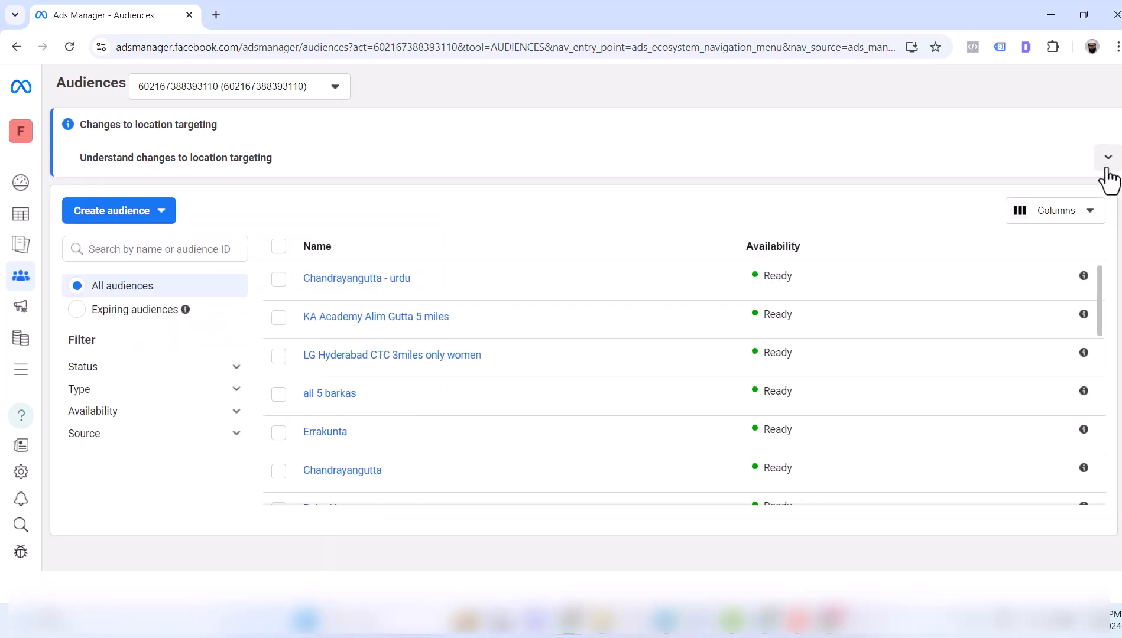
pyautogui.click(149, 216)
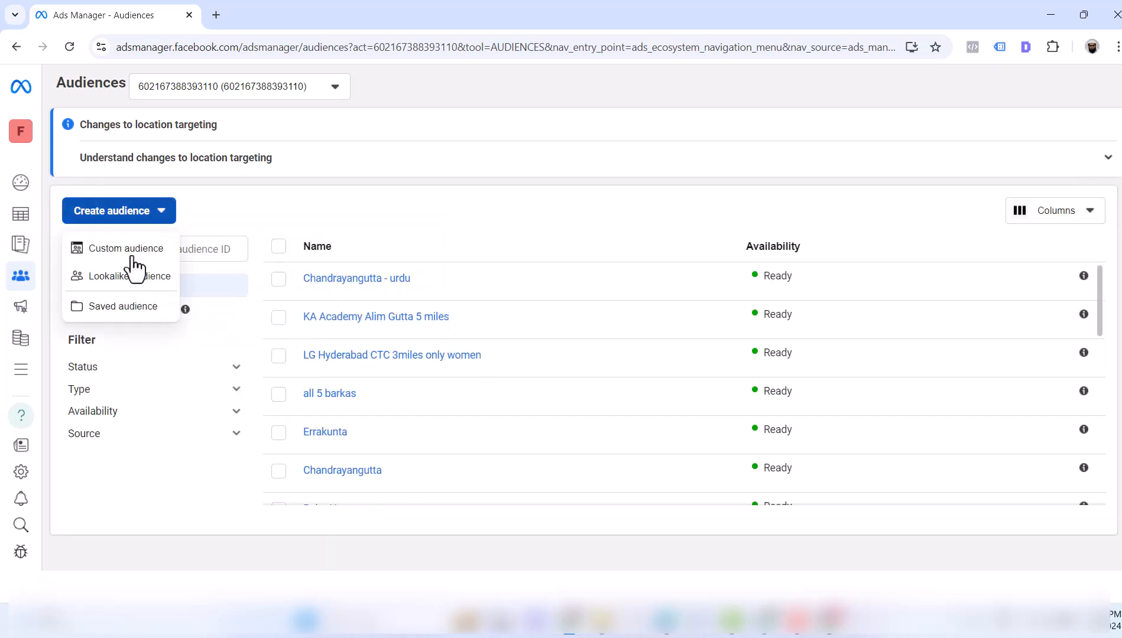
pyautogui.click(132, 256)
pyautogui.click(671, 240)
pyautogui.click(792, 491)
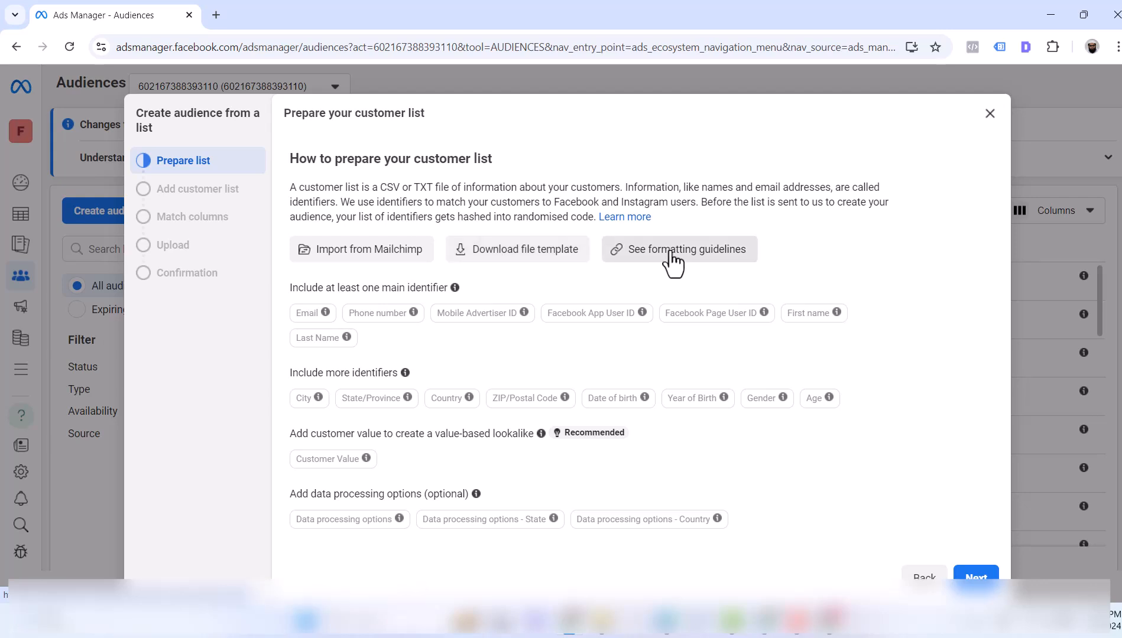
# Step: Download the customer list file template as example_value_based_audience_file.csv into the Downloads folder
pyautogui.click(538, 270)
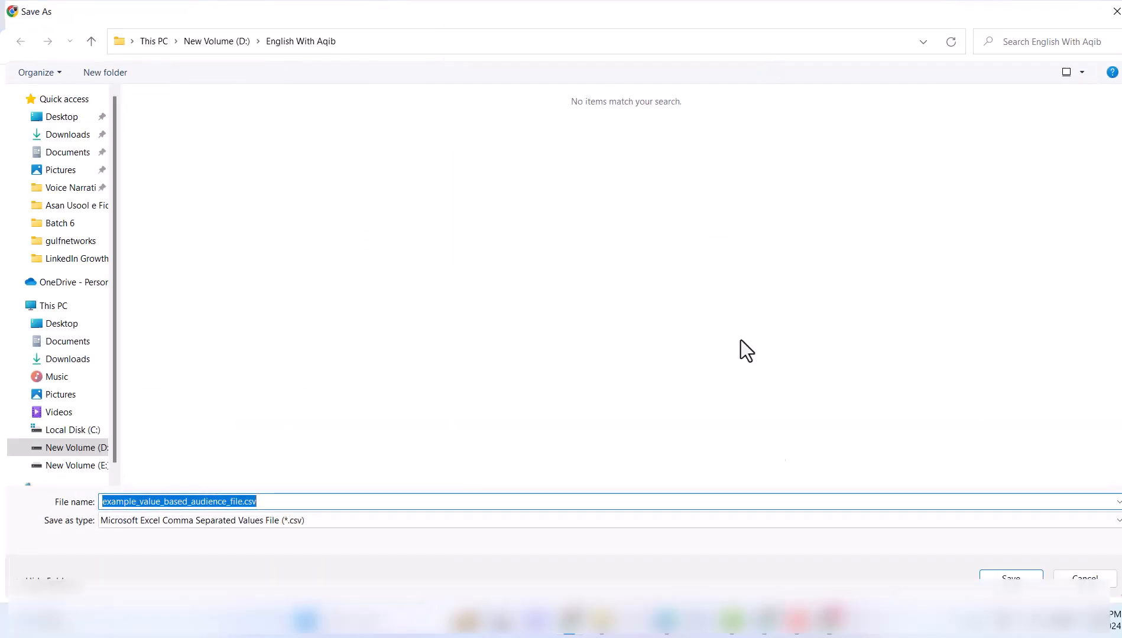
pyautogui.click(53, 136)
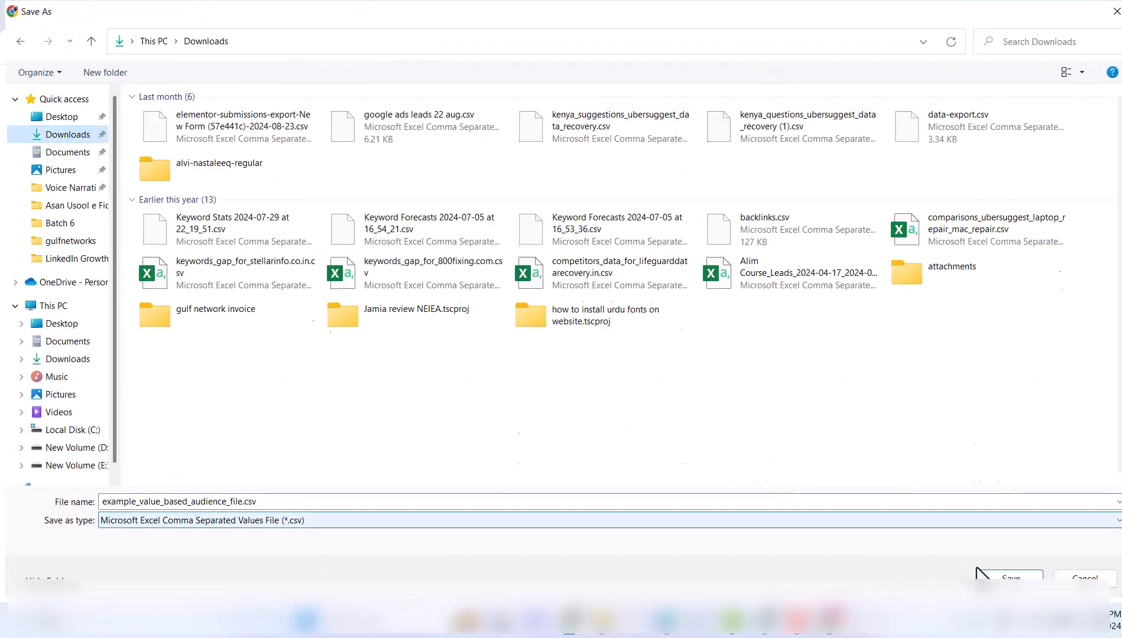
pyautogui.click(1011, 578)
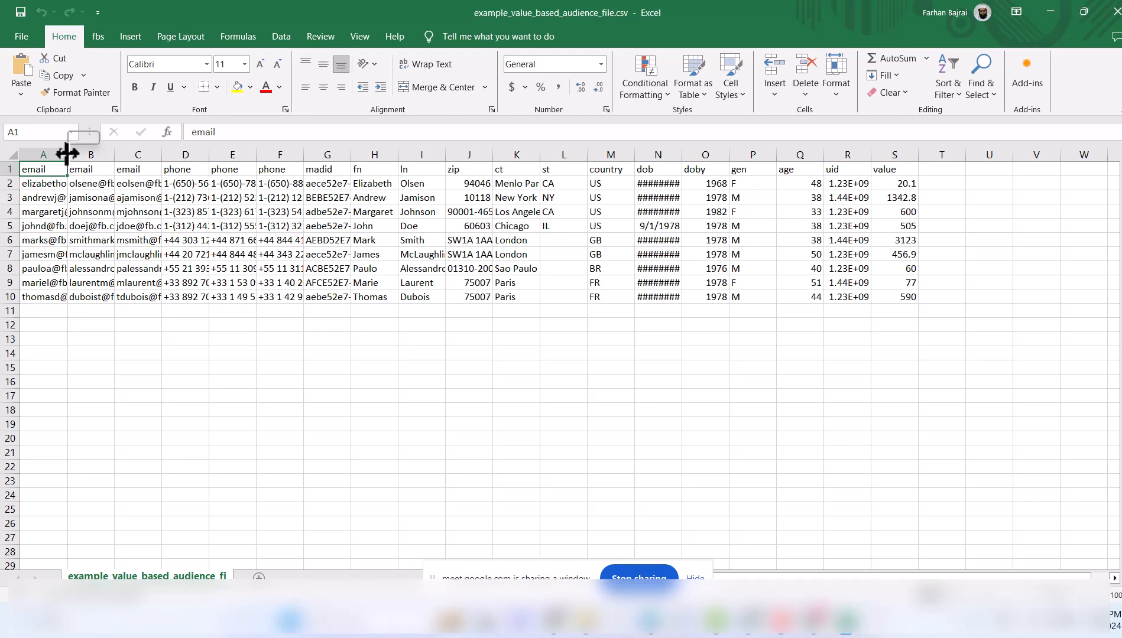
# Step: In Excel, autofit the widths of the email and phone columns A to F in the template
pyautogui.doubleClick(67, 154)
pyautogui.doubleClick(158, 154)
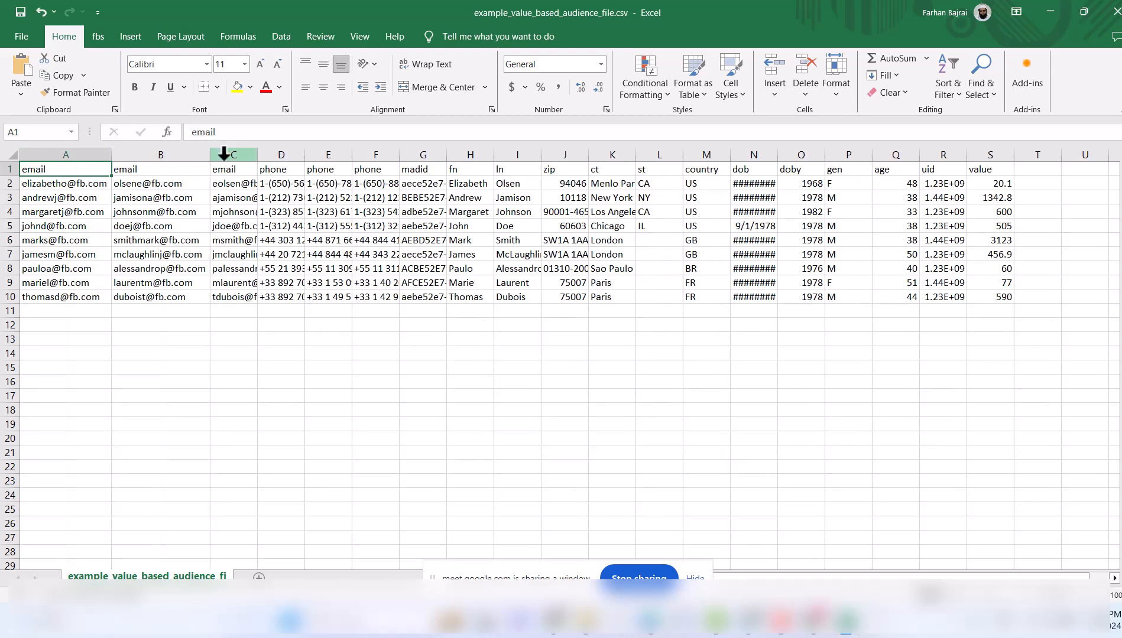
pyautogui.doubleClick(257, 154)
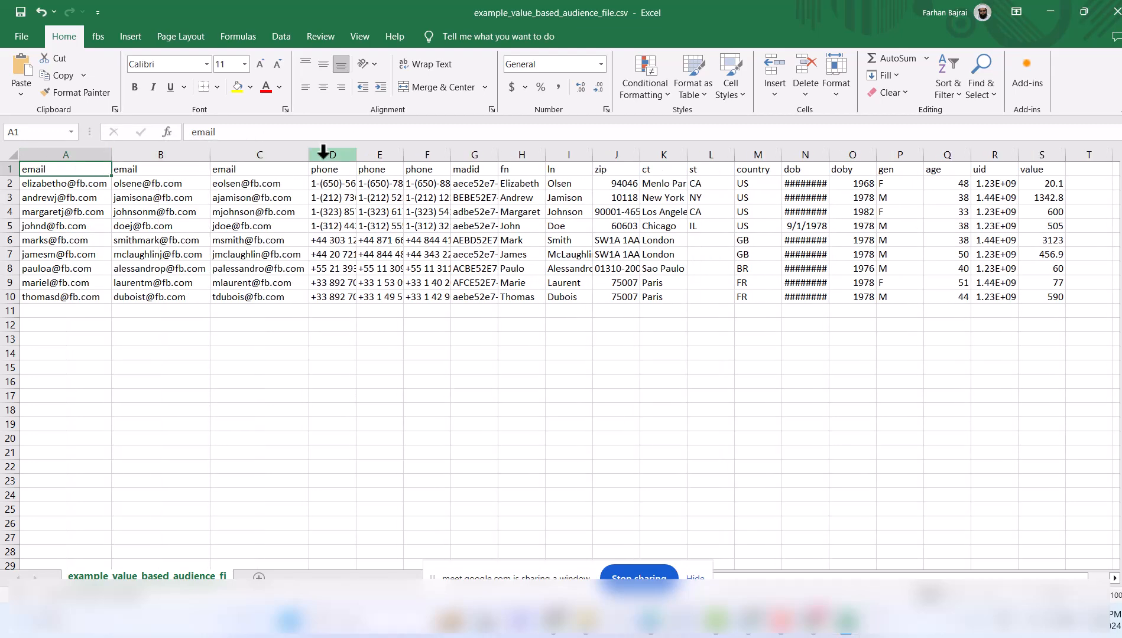
pyautogui.doubleClick(356, 155)
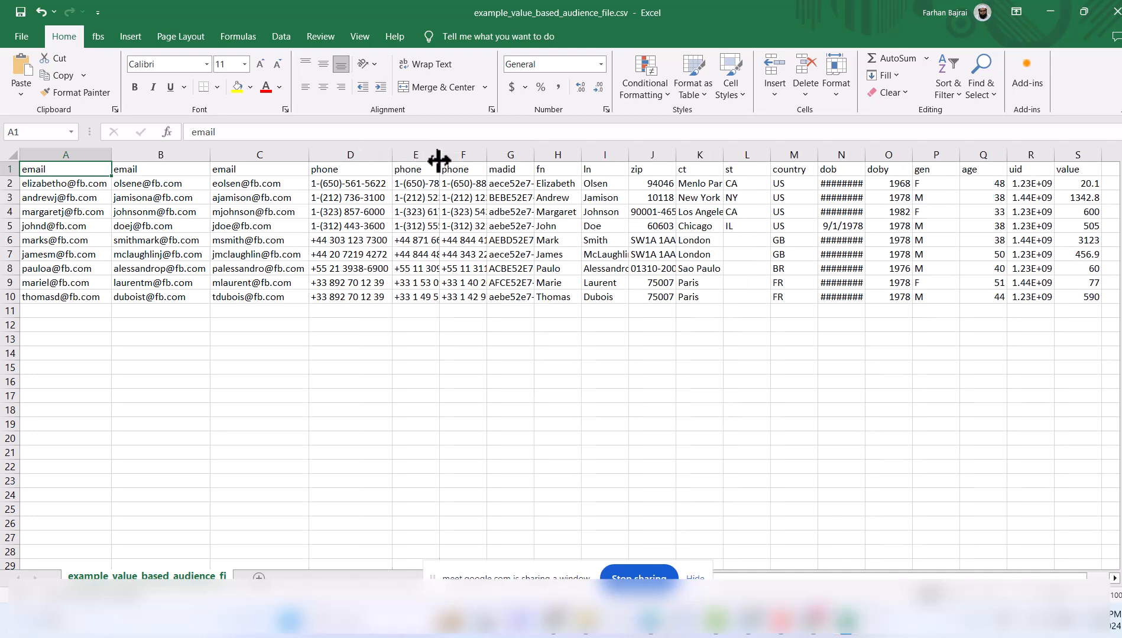
pyautogui.doubleClick(438, 156)
pyautogui.doubleClick(523, 154)
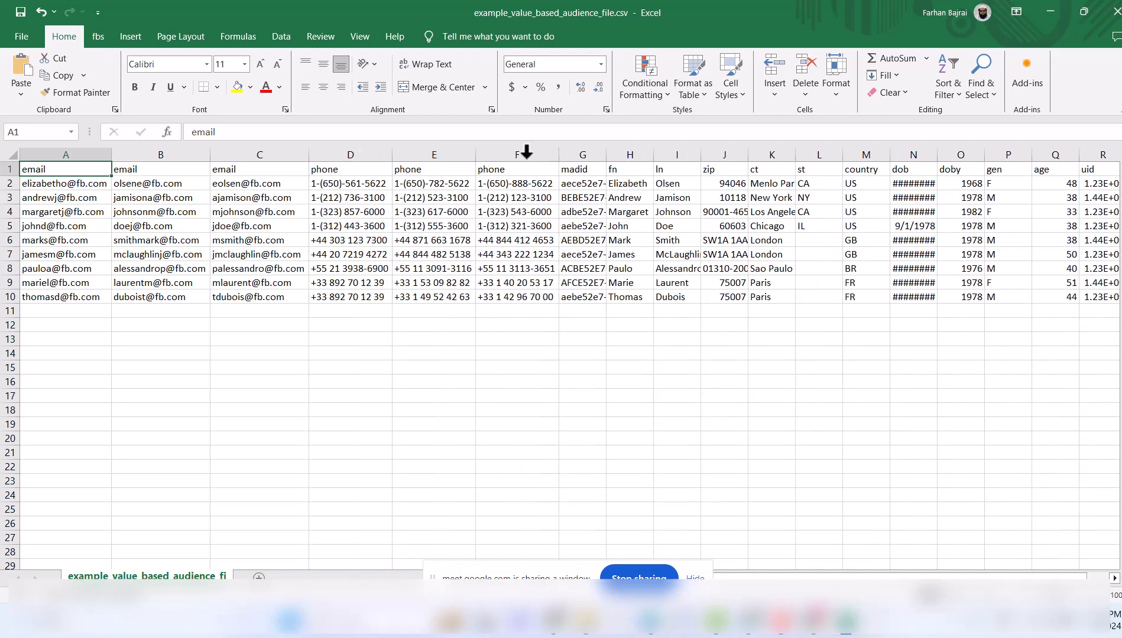
# Step: Autofit the madid through ct columns G to K to their contents, and widen the st column L
pyautogui.doubleClick(605, 154)
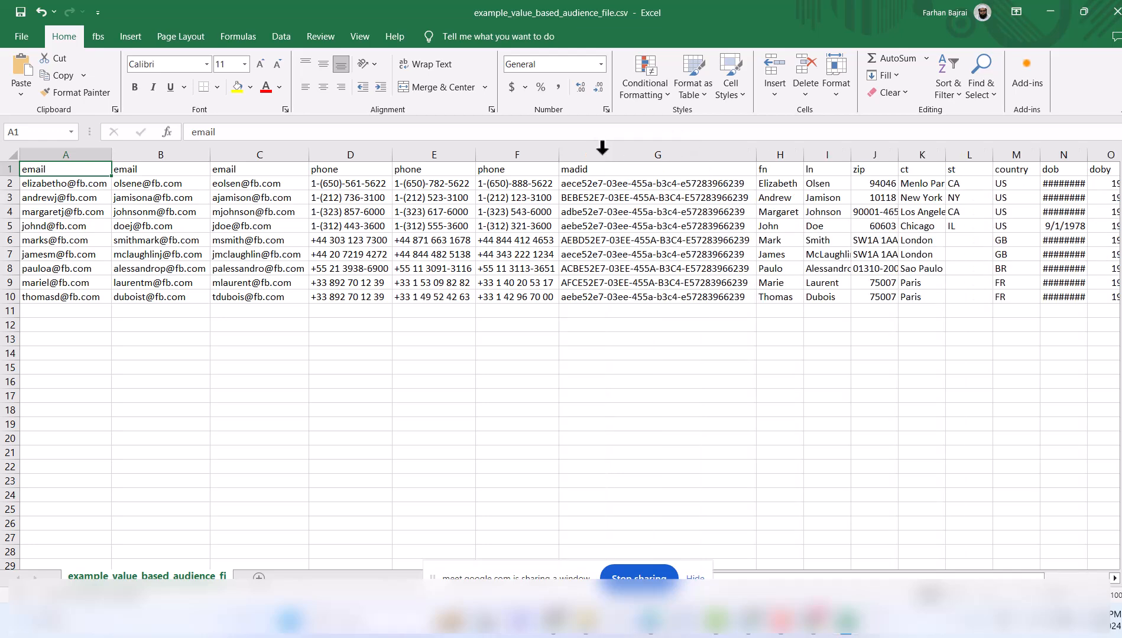
pyautogui.moveTo(799, 152); pyautogui.dragTo(799, 152)
pyautogui.doubleClick(852, 155)
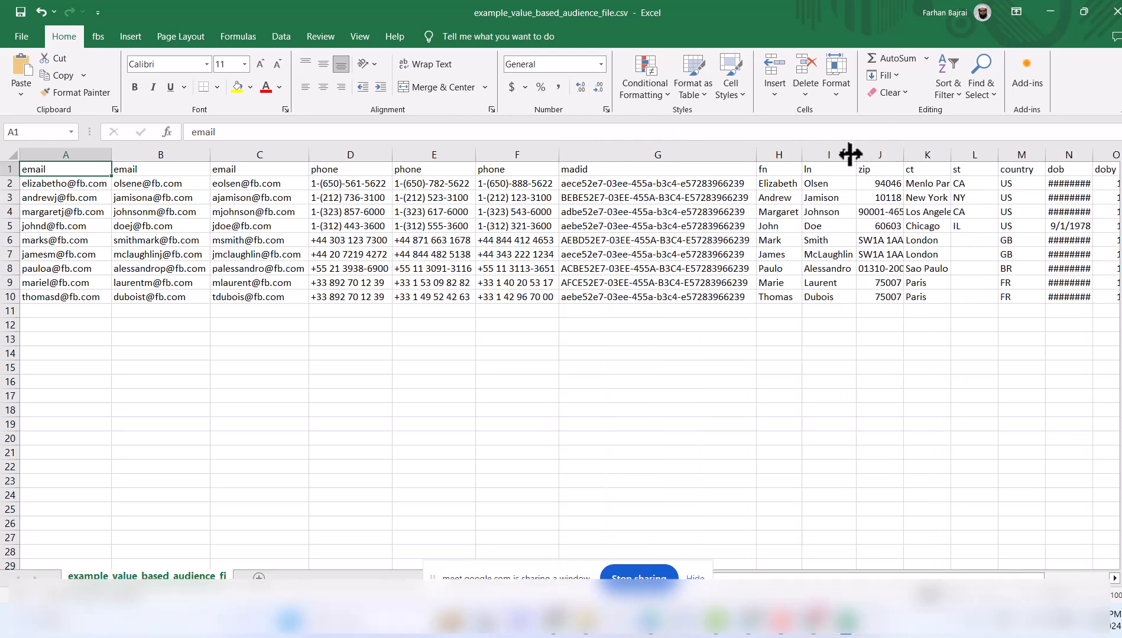
pyautogui.doubleClick(904, 154)
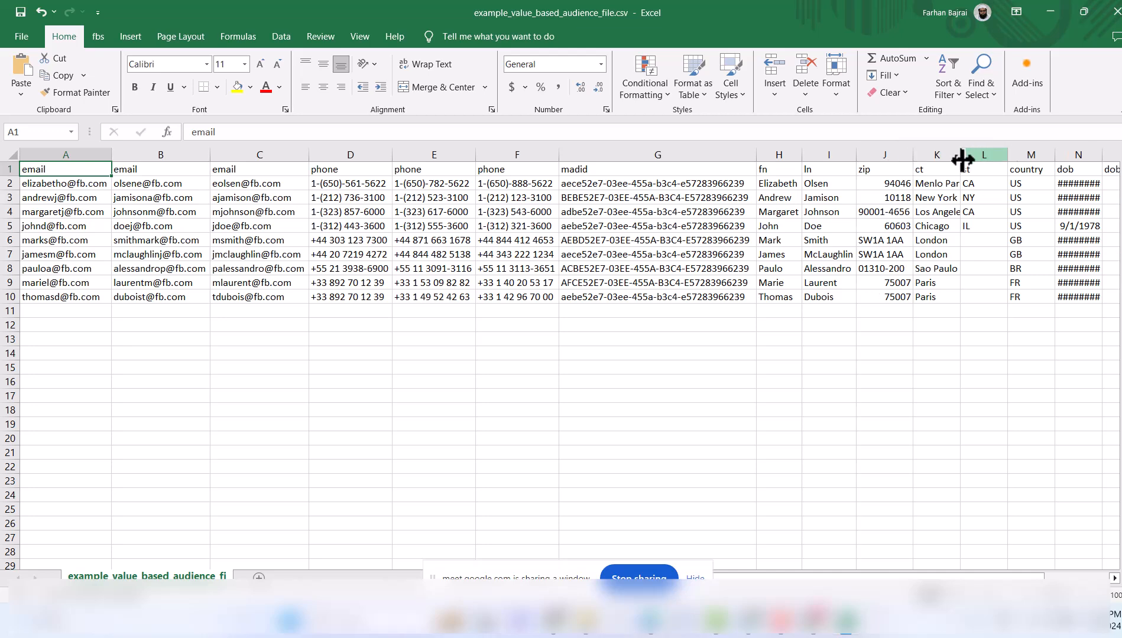
pyautogui.doubleClick(961, 155)
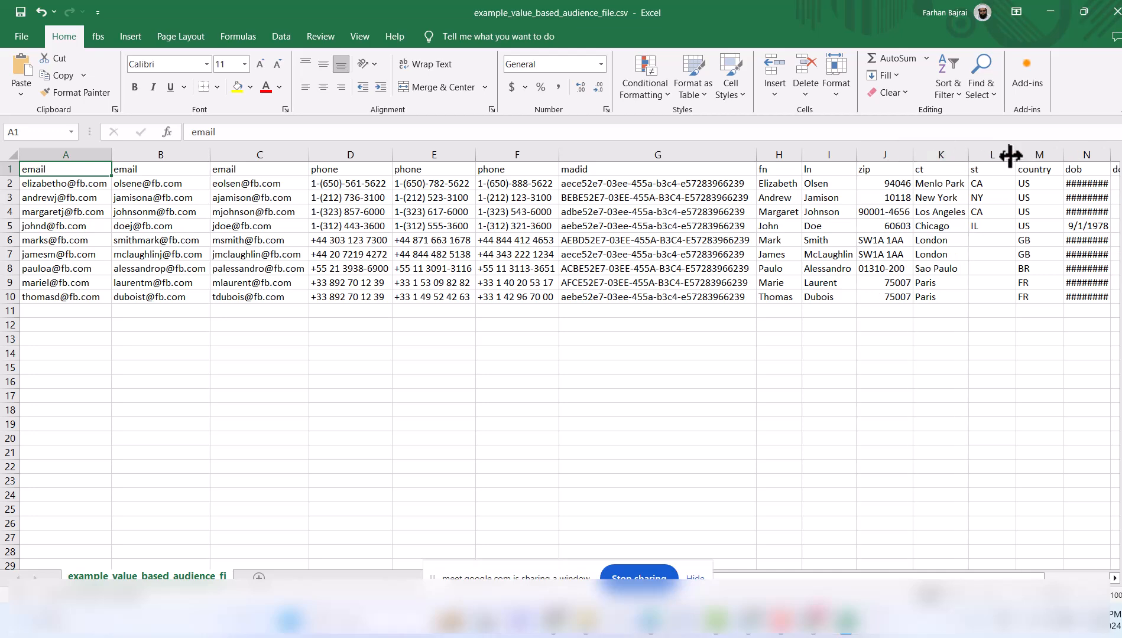
pyautogui.doubleClick(1011, 155)
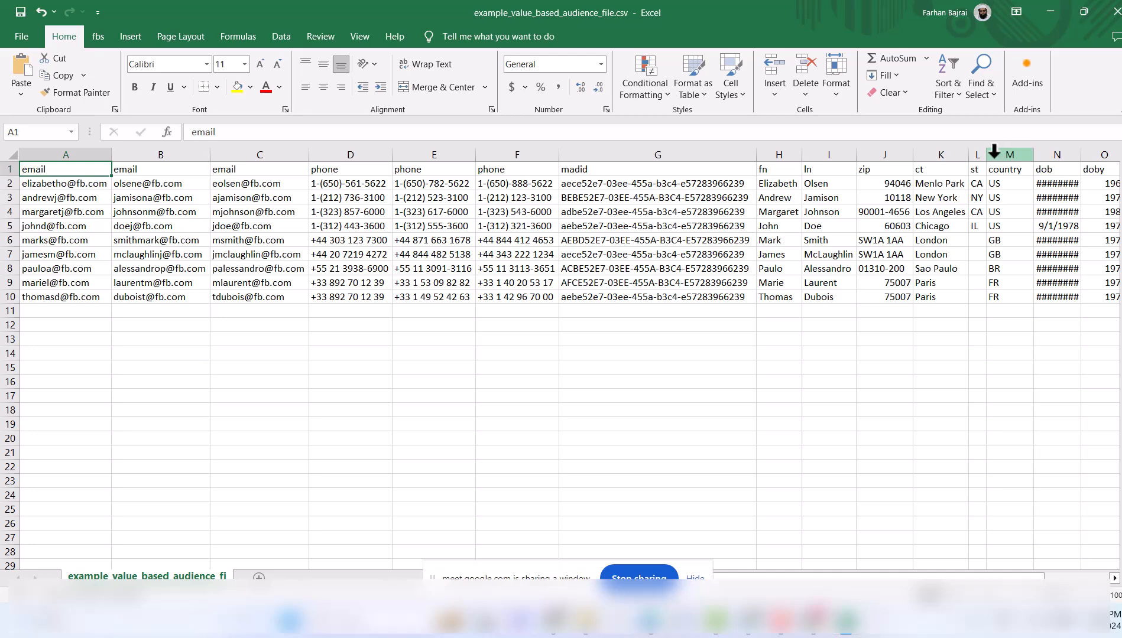
pyautogui.moveTo(986, 155); pyautogui.dragTo(1043, 155)
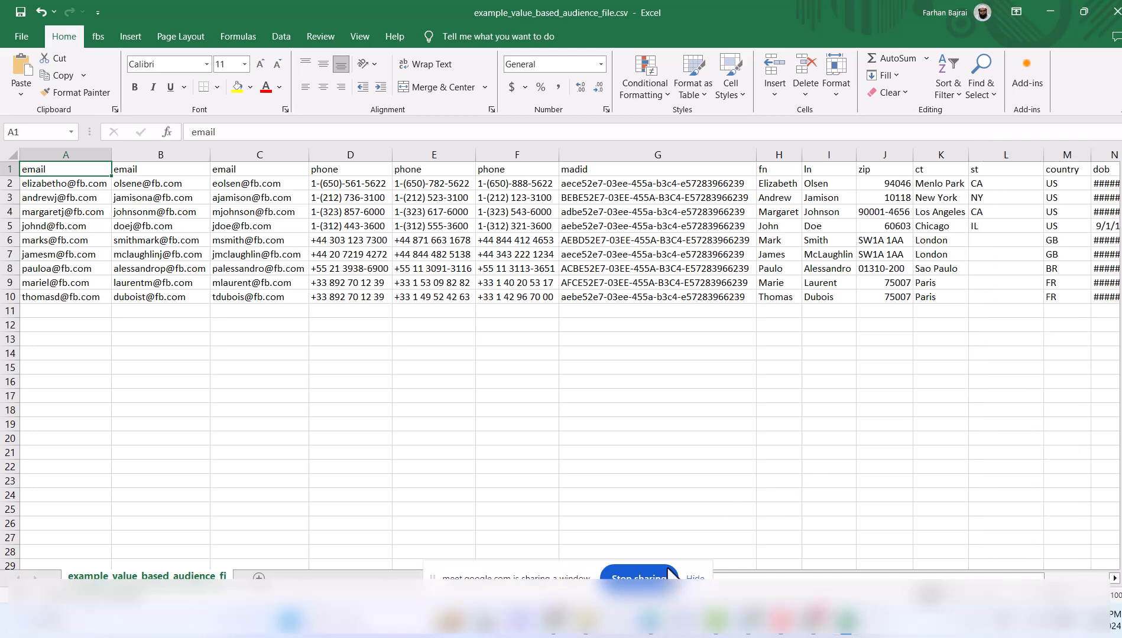
# Step: Hide the screen-sharing notice and fit the uid, value and dob columns to their contents
pyautogui.click(695, 578)
pyautogui.moveTo(716, 579); pyautogui.dragTo(846, 571)
pyautogui.moveTo(1038, 155); pyautogui.dragTo(1050, 155)
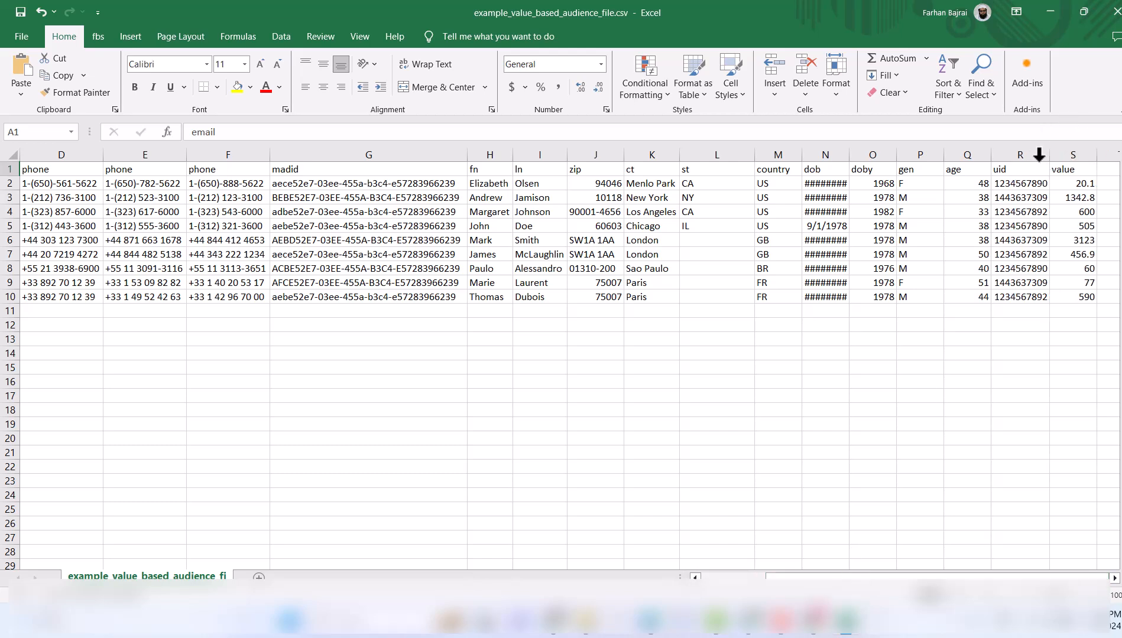
pyautogui.doubleClick(1097, 155)
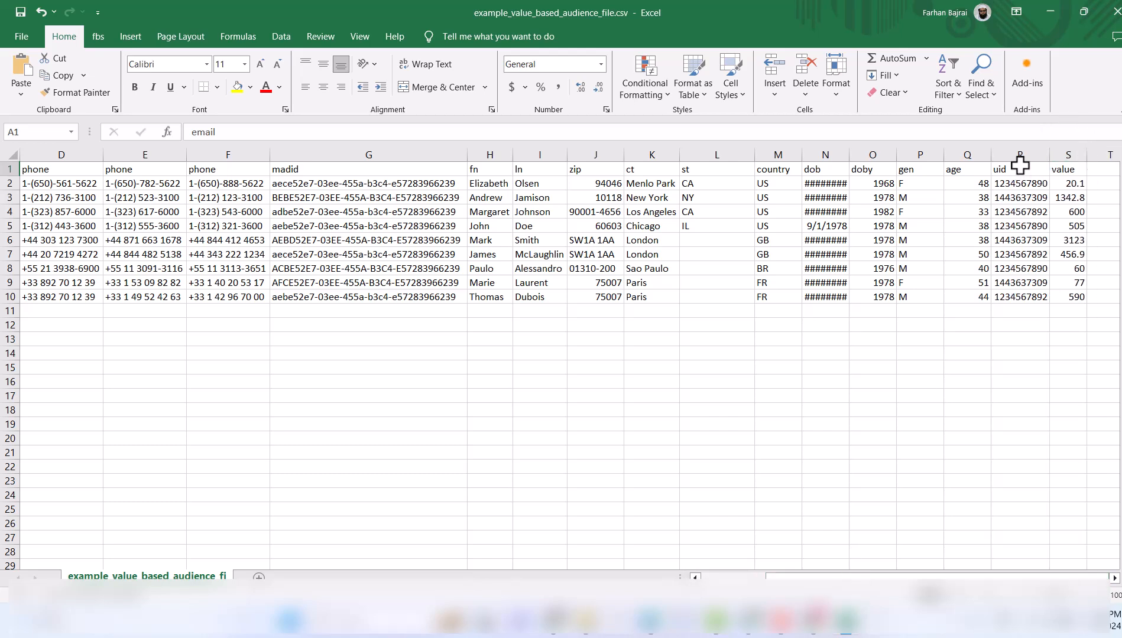
pyautogui.doubleClick(849, 155)
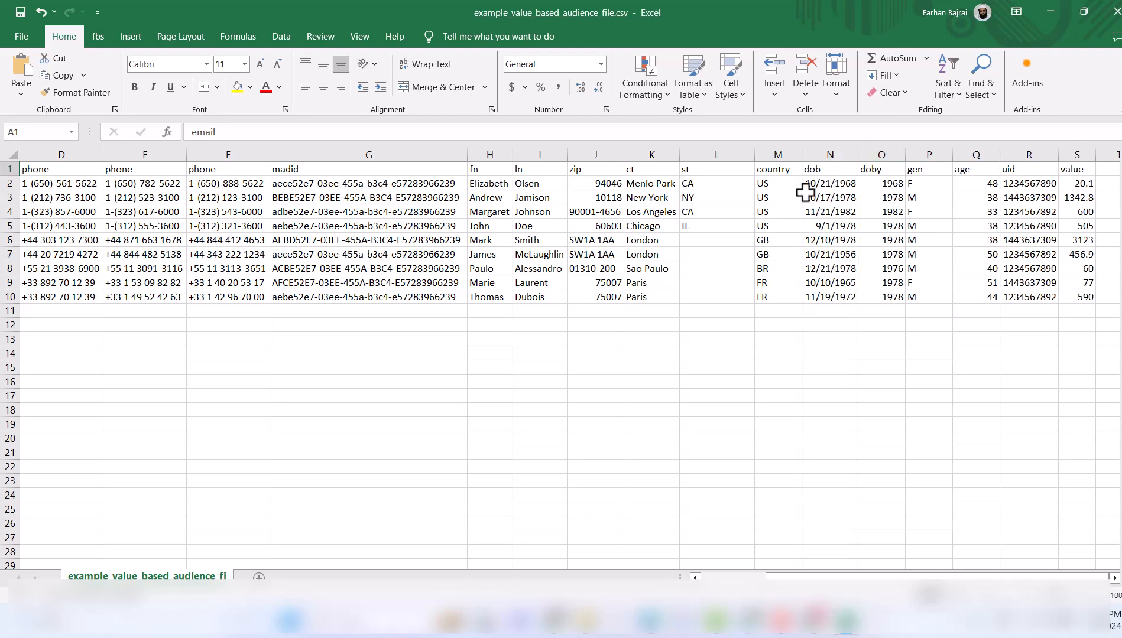
# Step: Examine the template's first sample record in row 2, from the email columns through phone, madid, name, zip, city, state and country
pyautogui.click(717, 579)
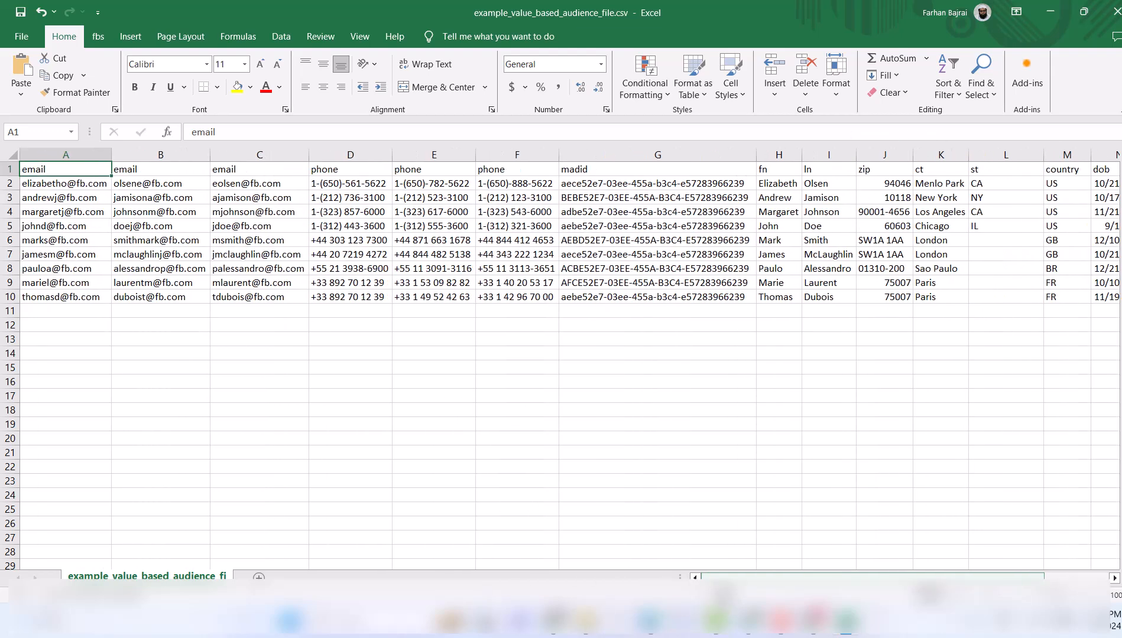
pyautogui.click(31, 182)
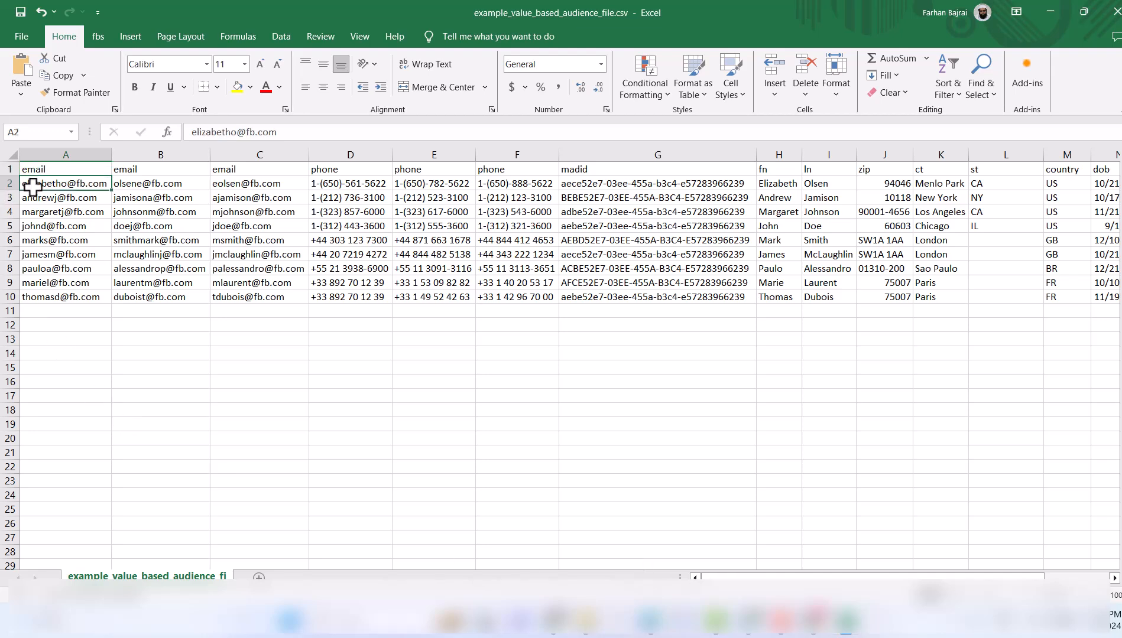
pyautogui.click(273, 185)
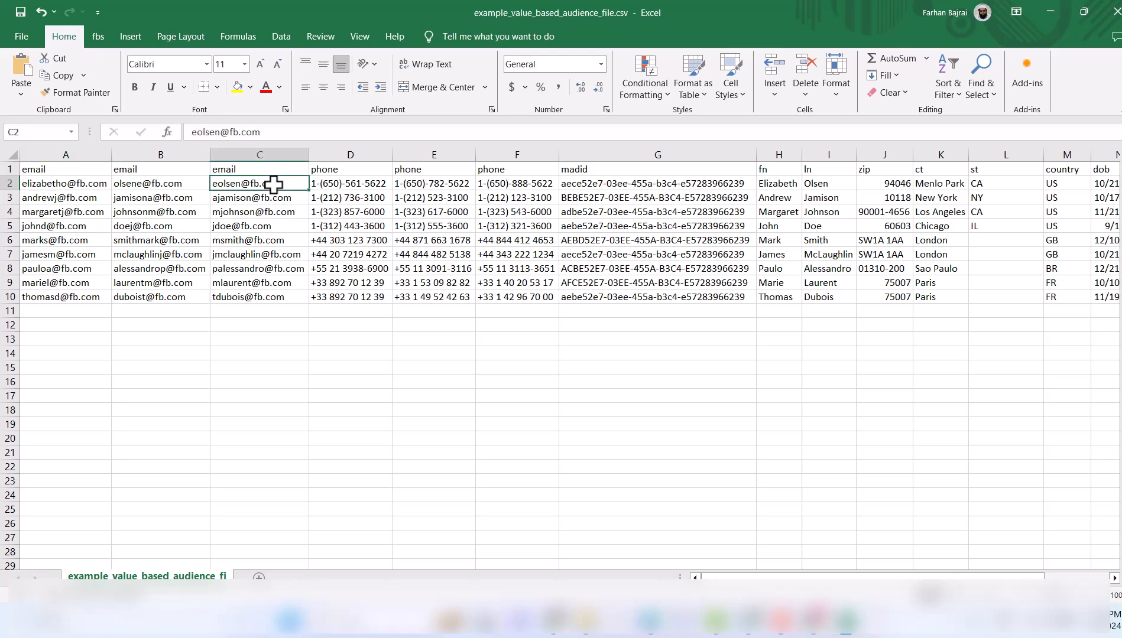
pyautogui.press('Right')
pyautogui.press('Right')
pyautogui.press('Right')
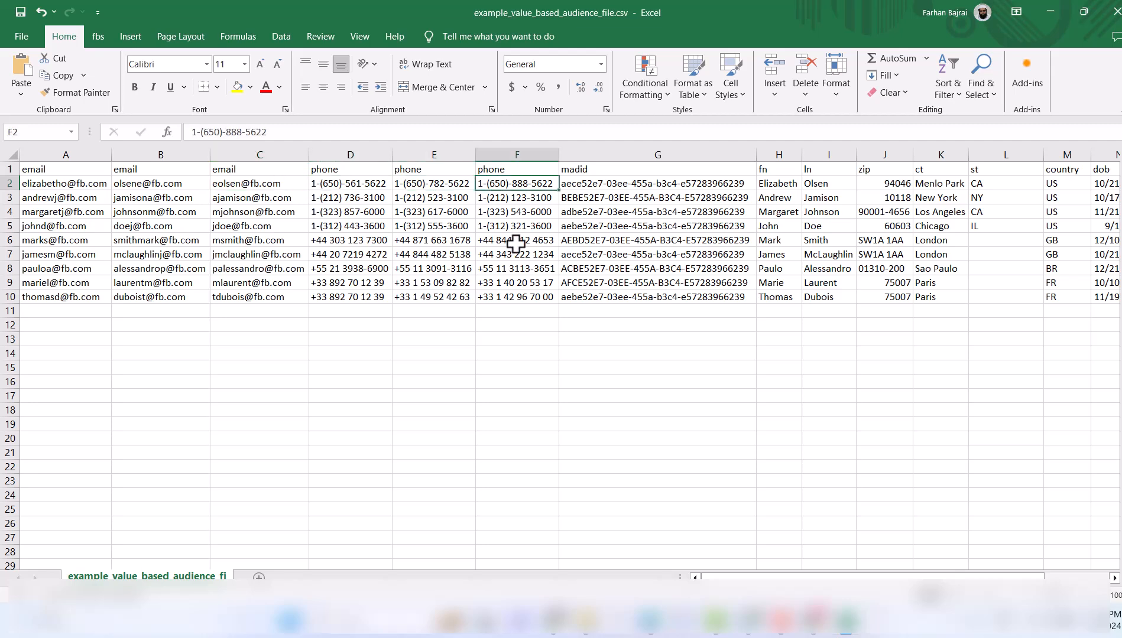
pyautogui.press('Right')
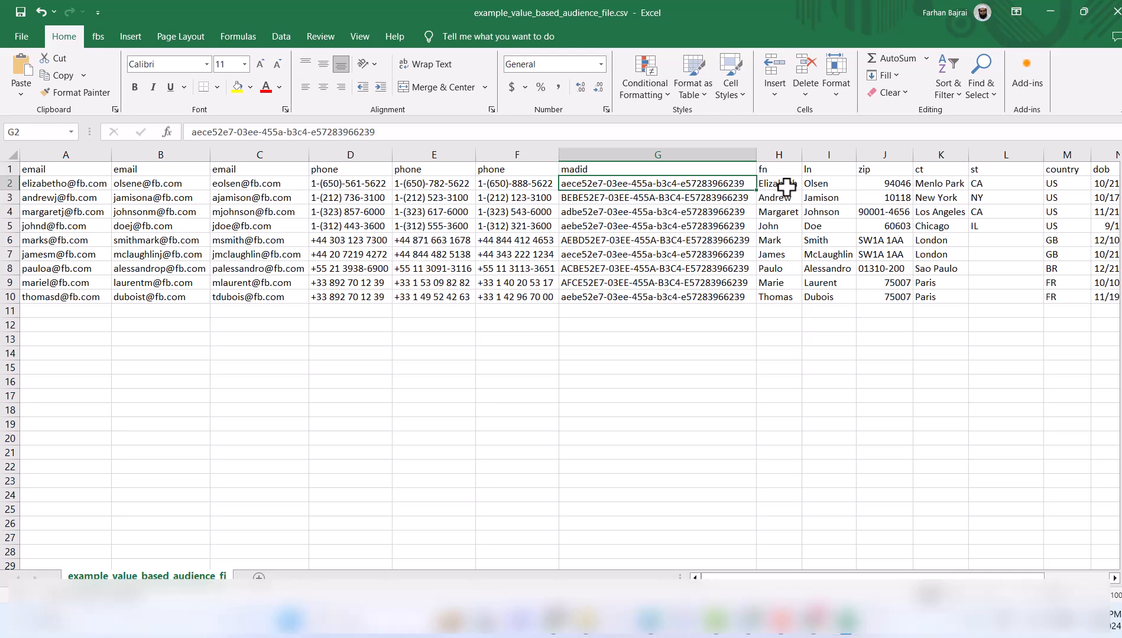
pyautogui.press('Right')
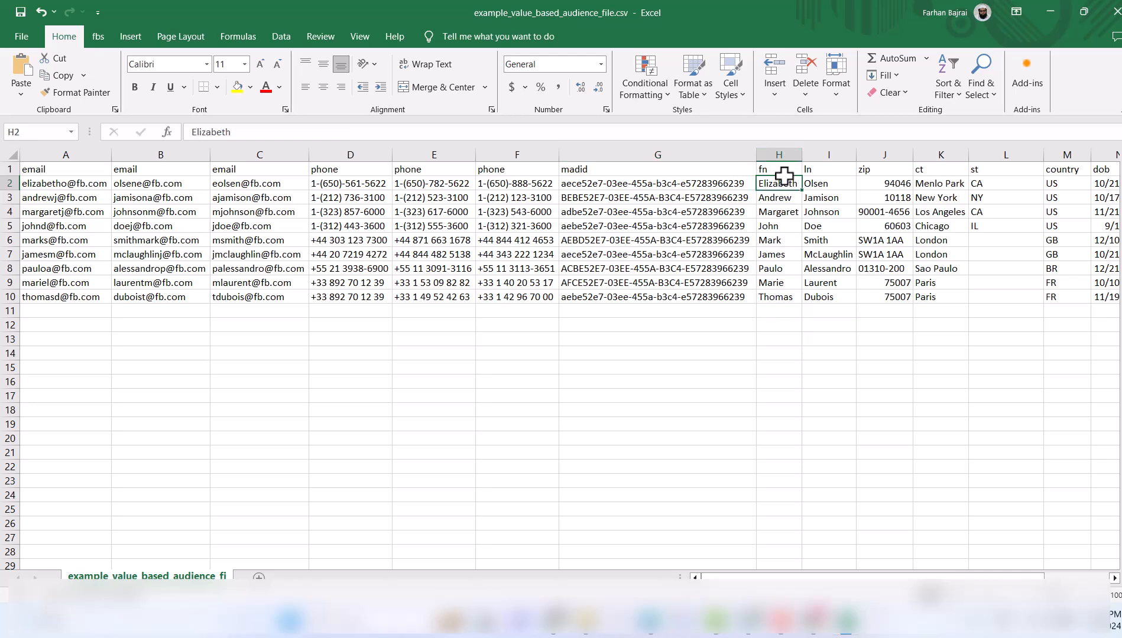
pyautogui.click(816, 184)
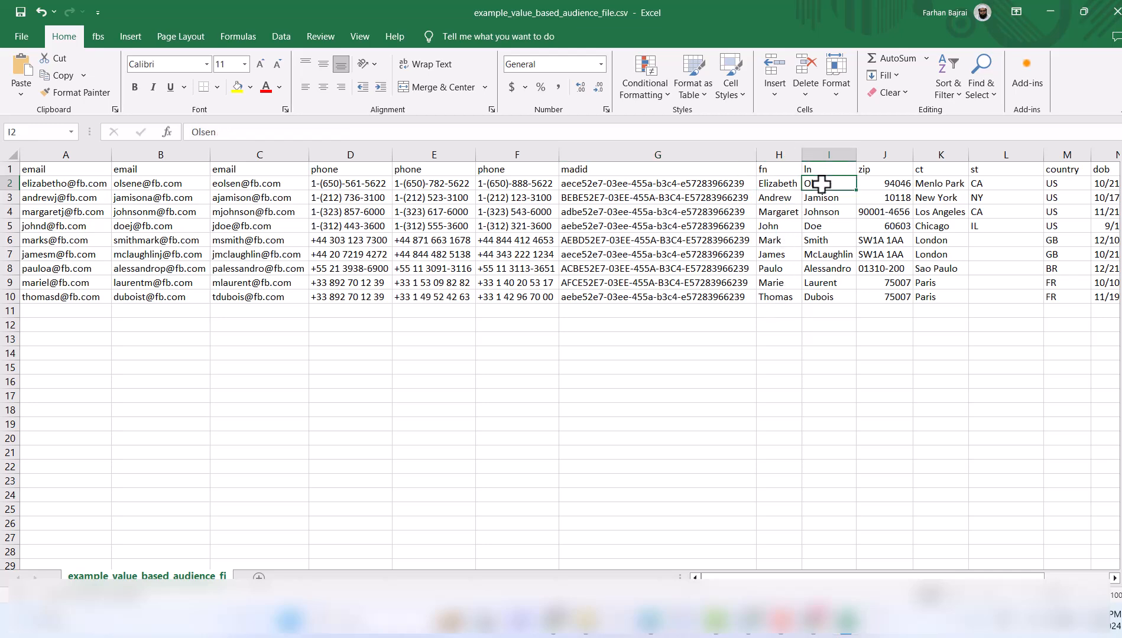
pyautogui.click(869, 180)
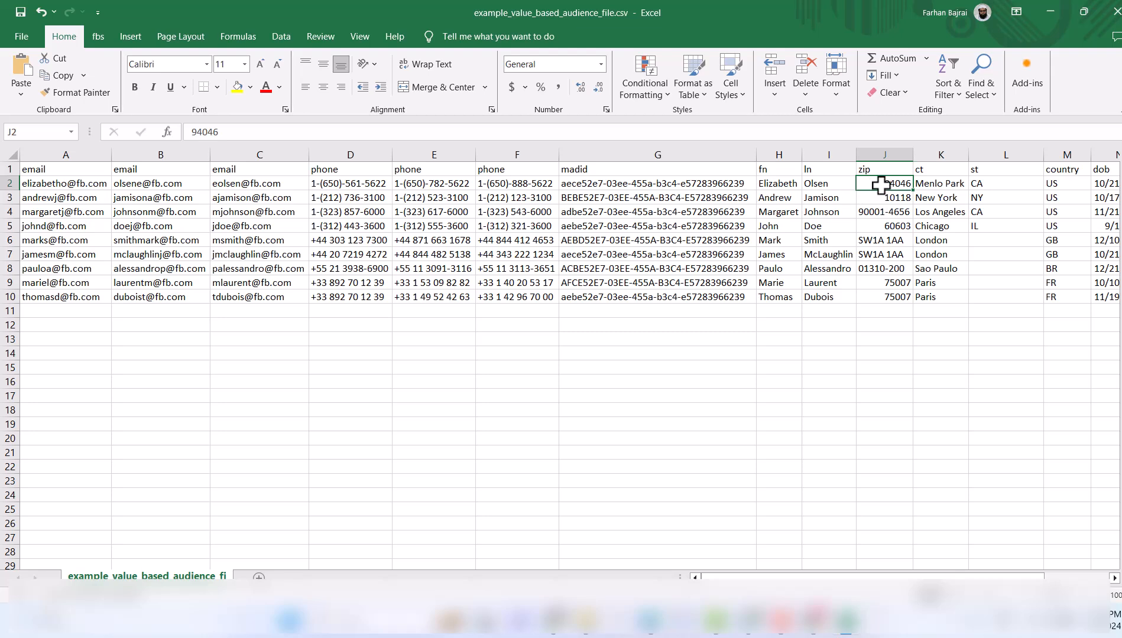
pyautogui.click(932, 184)
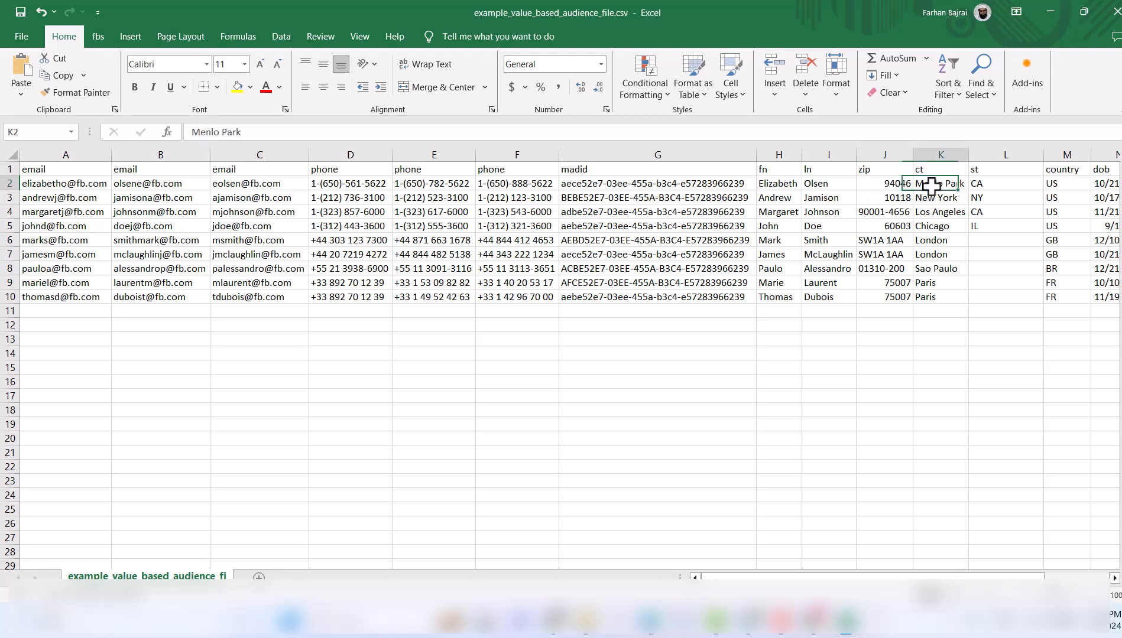
pyautogui.click(985, 185)
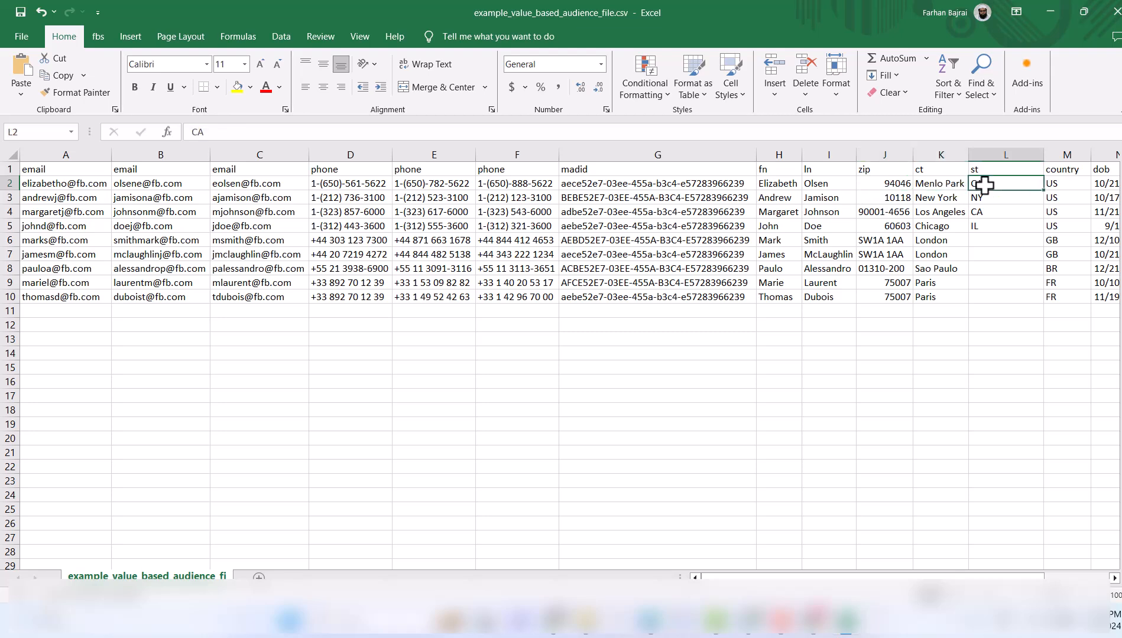
pyautogui.click(1080, 182)
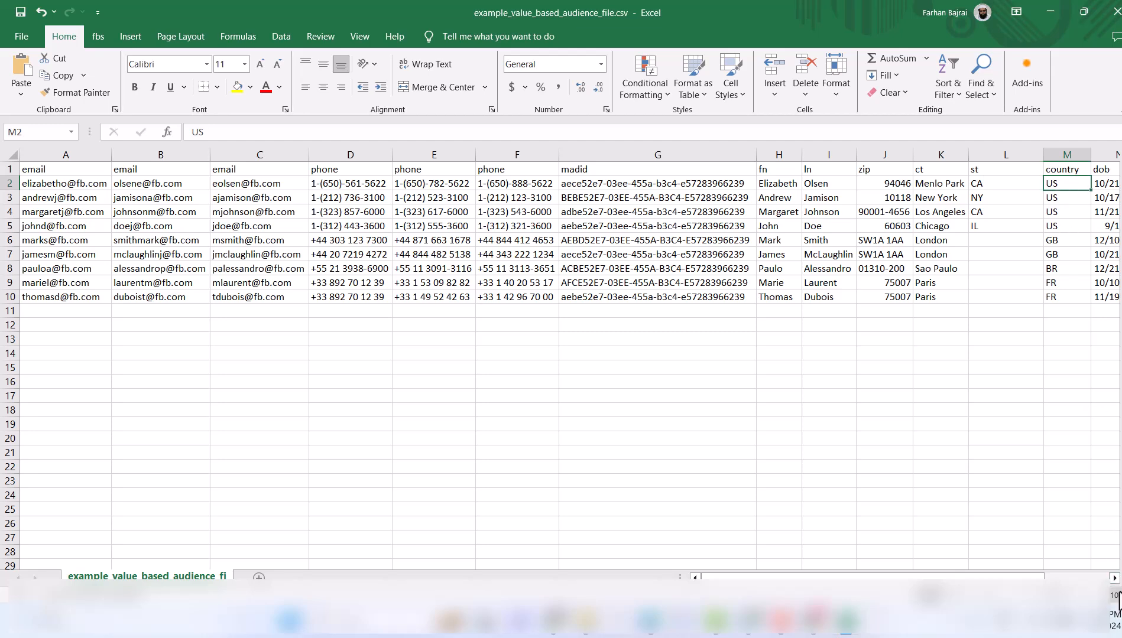
# Step: Examine the first record's year of birth, gender, age and uid fields, and return to its madid field
pyautogui.click(1115, 579)
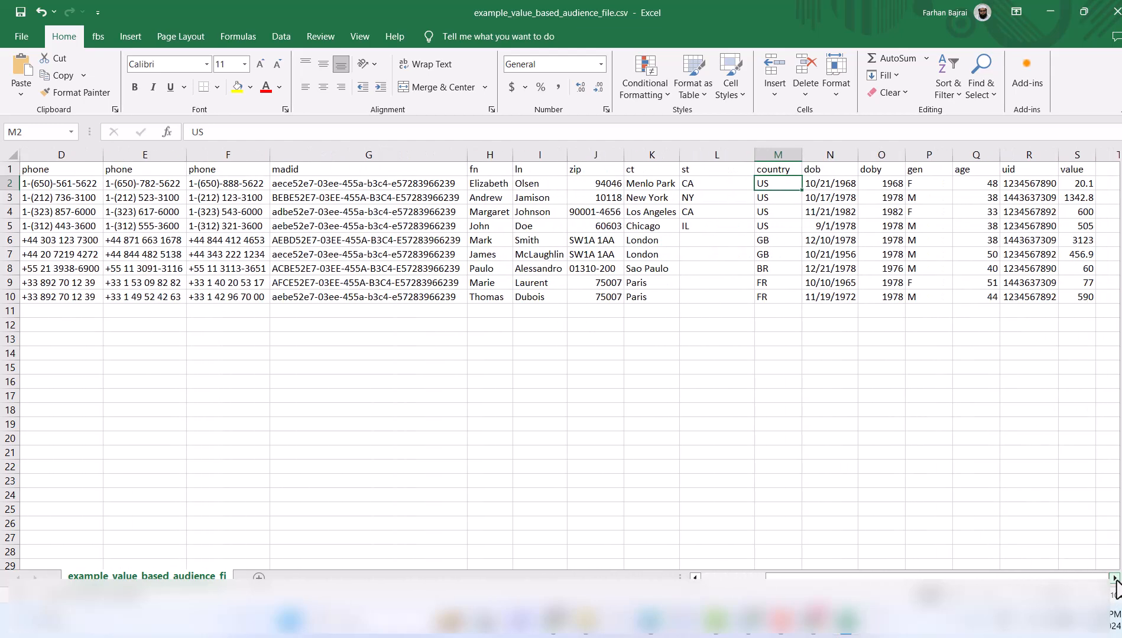
pyautogui.click(888, 183)
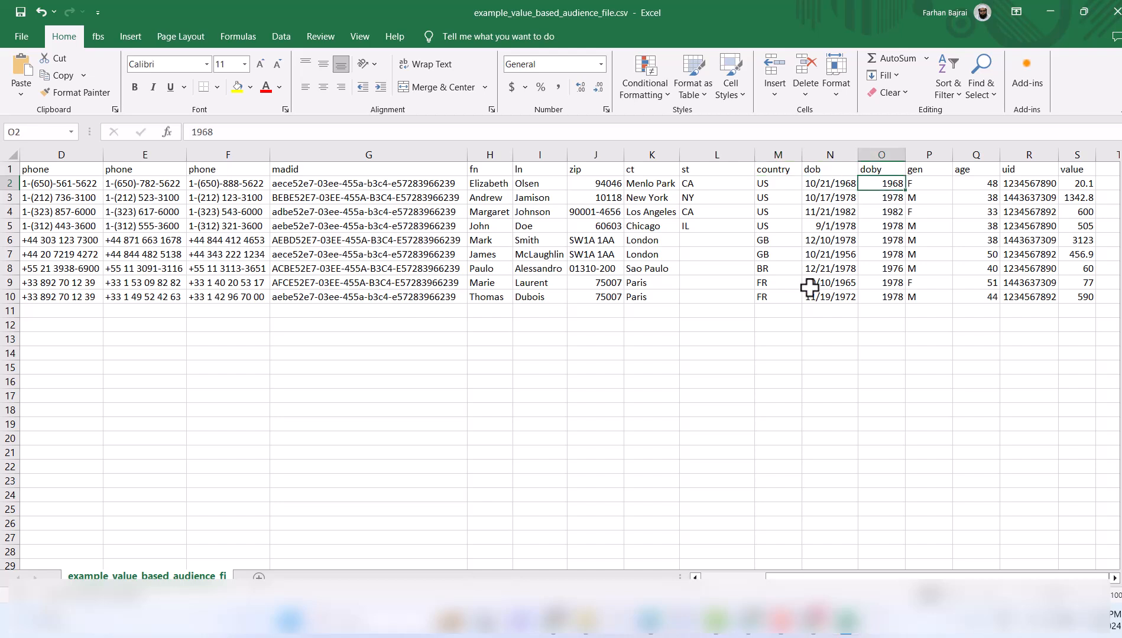
pyautogui.click(918, 184)
pyautogui.click(978, 182)
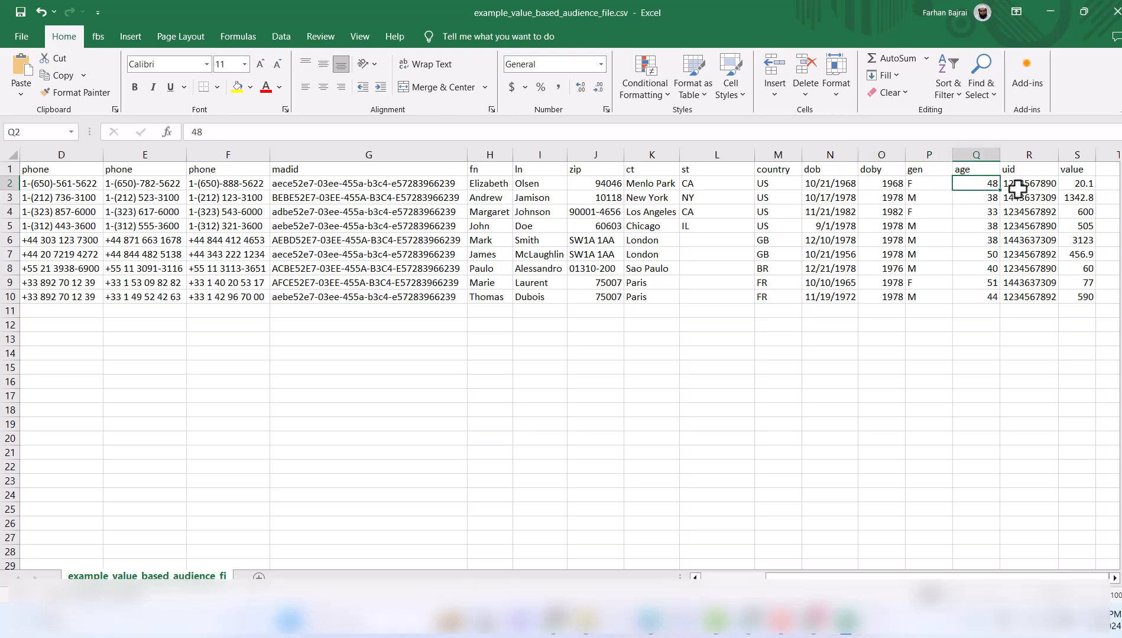
pyautogui.click(1035, 185)
pyautogui.hotkey('ctrl', 'z')
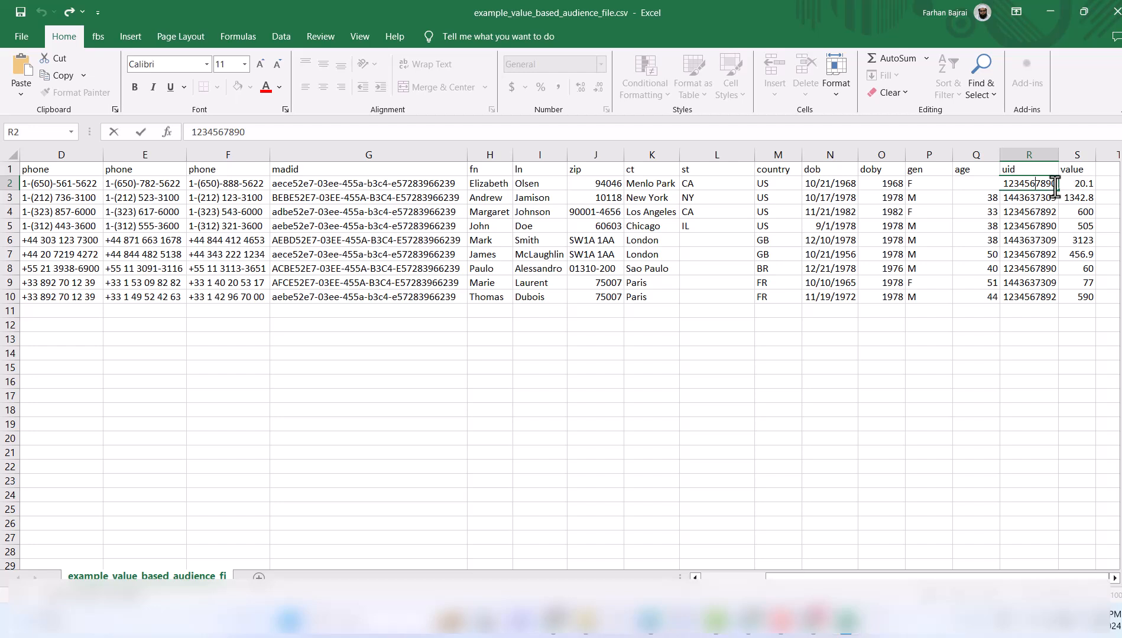
pyautogui.hotkey('ctrl', 'y')
pyautogui.click(324, 185)
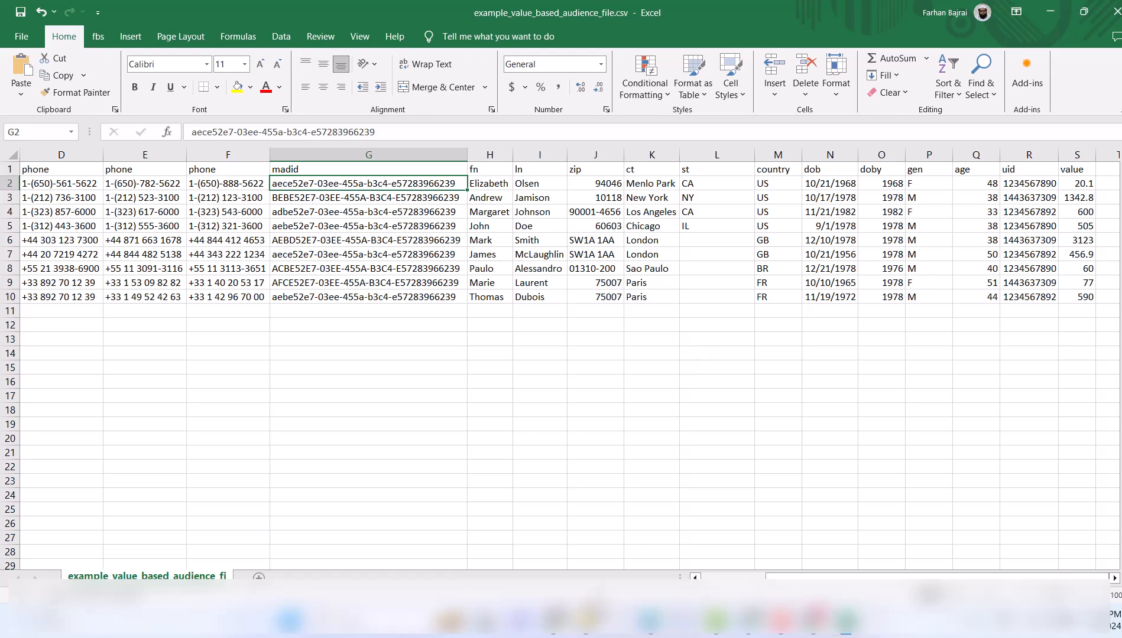
# Step: In Google Meet, present the Ads Manager Audiences window instead of the spreadsheet, and switch to that Ads Manager window
pyautogui.moveTo(752, 633)
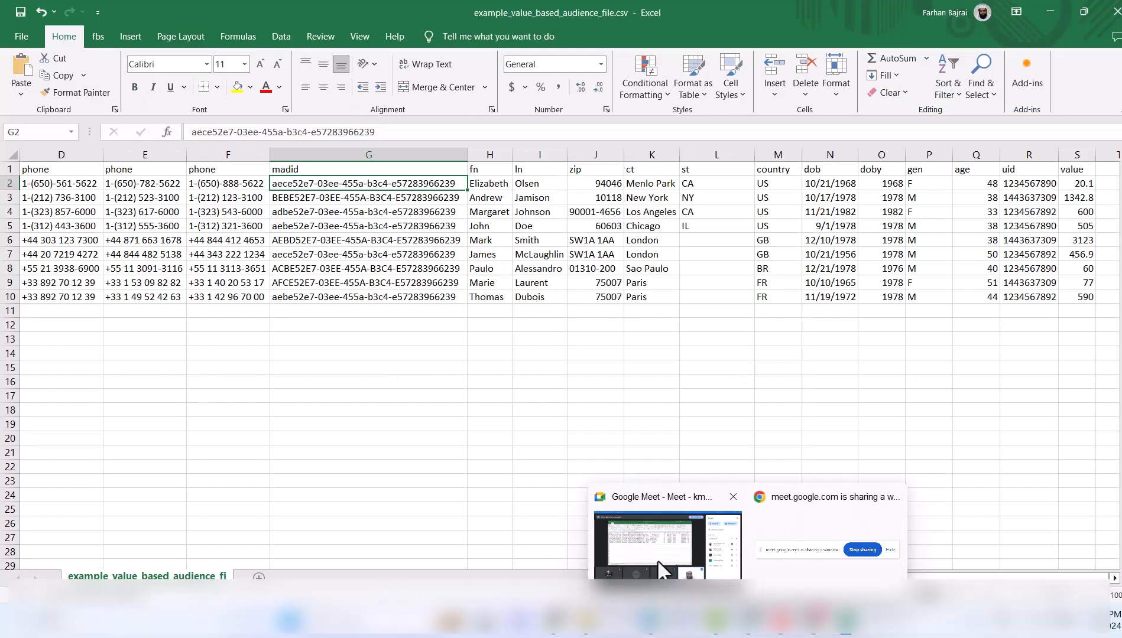
pyautogui.click(658, 562)
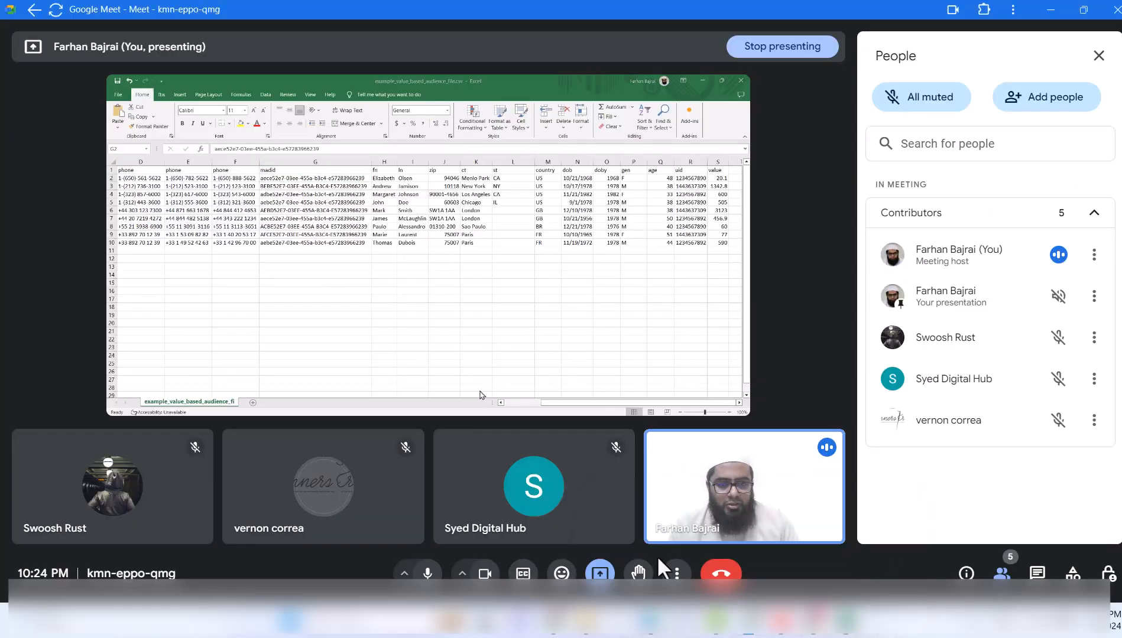
pyautogui.click(600, 573)
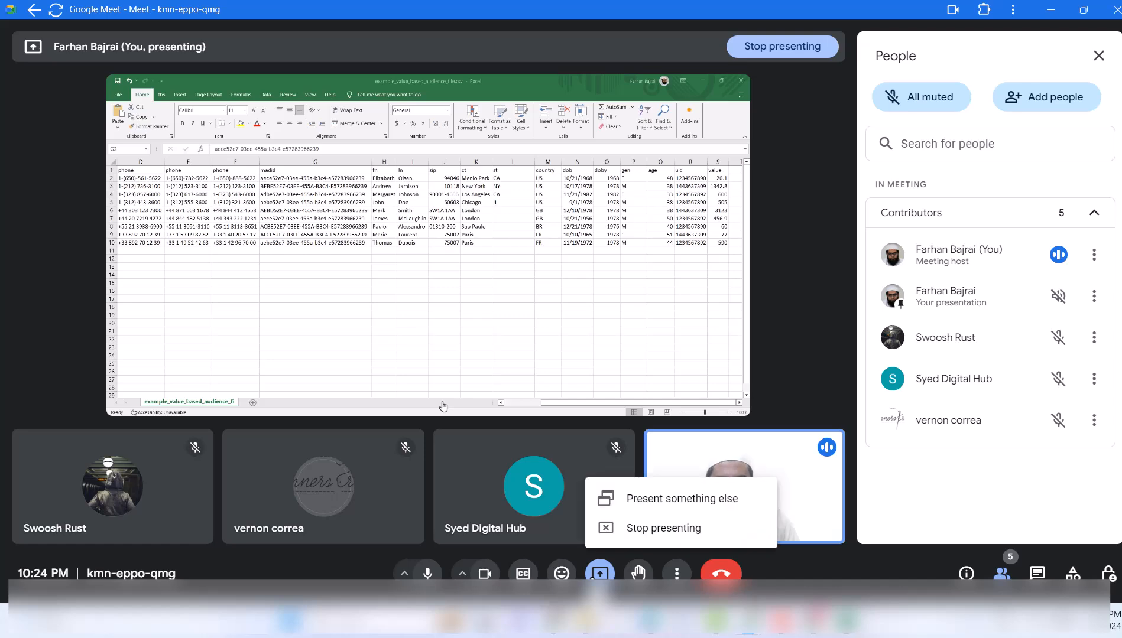
pyautogui.click(648, 501)
pyautogui.click(547, 90)
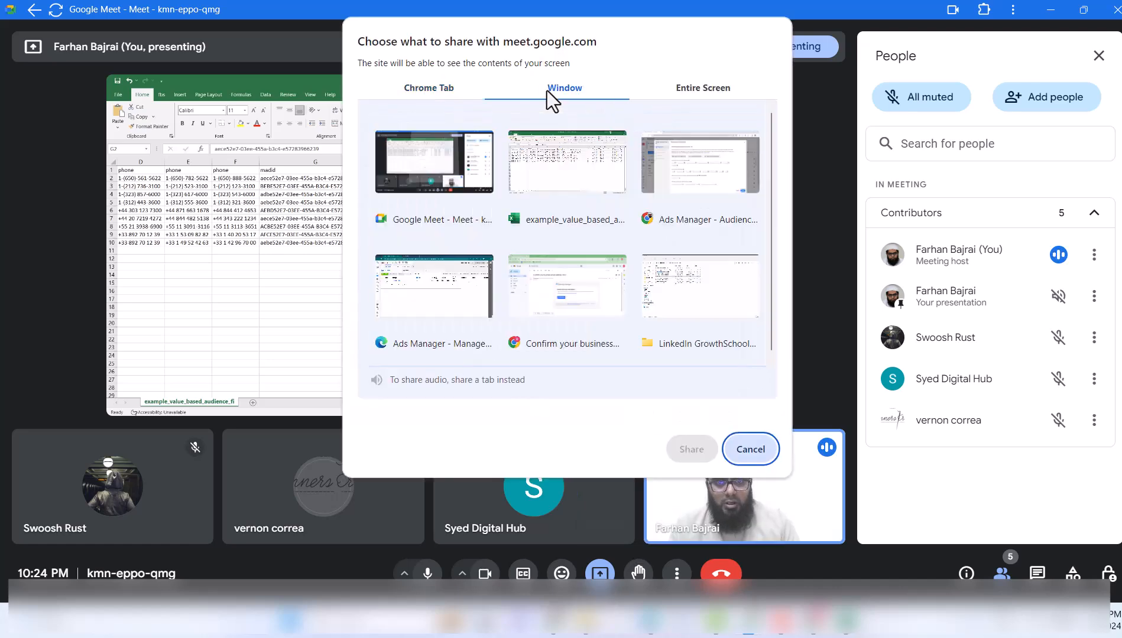
pyautogui.click(680, 177)
pyautogui.click(690, 449)
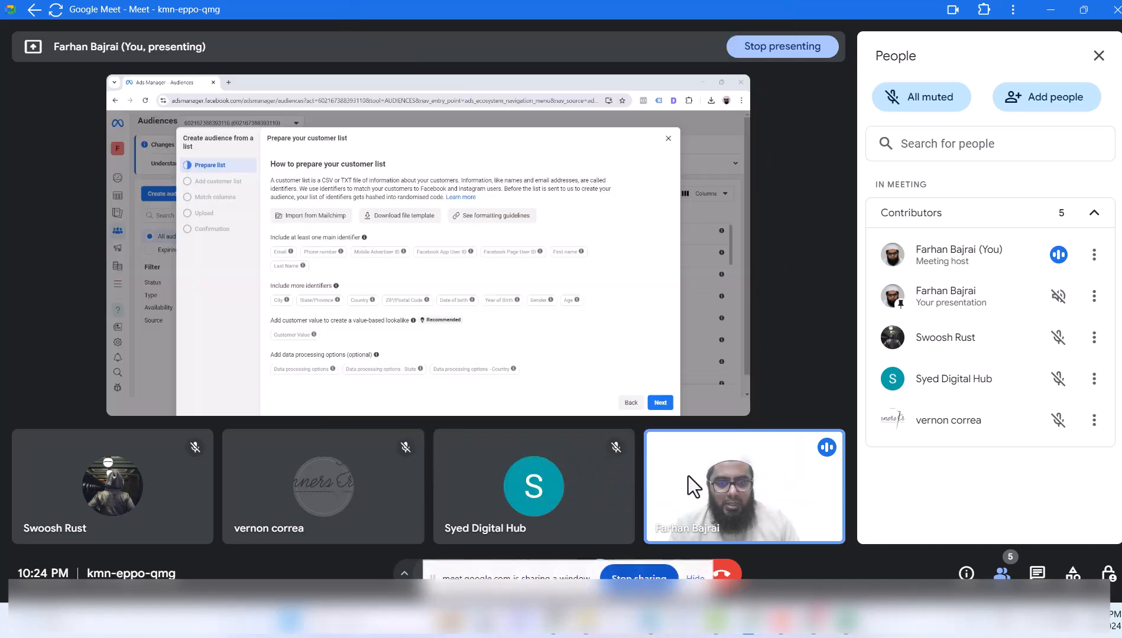
pyautogui.click(565, 631)
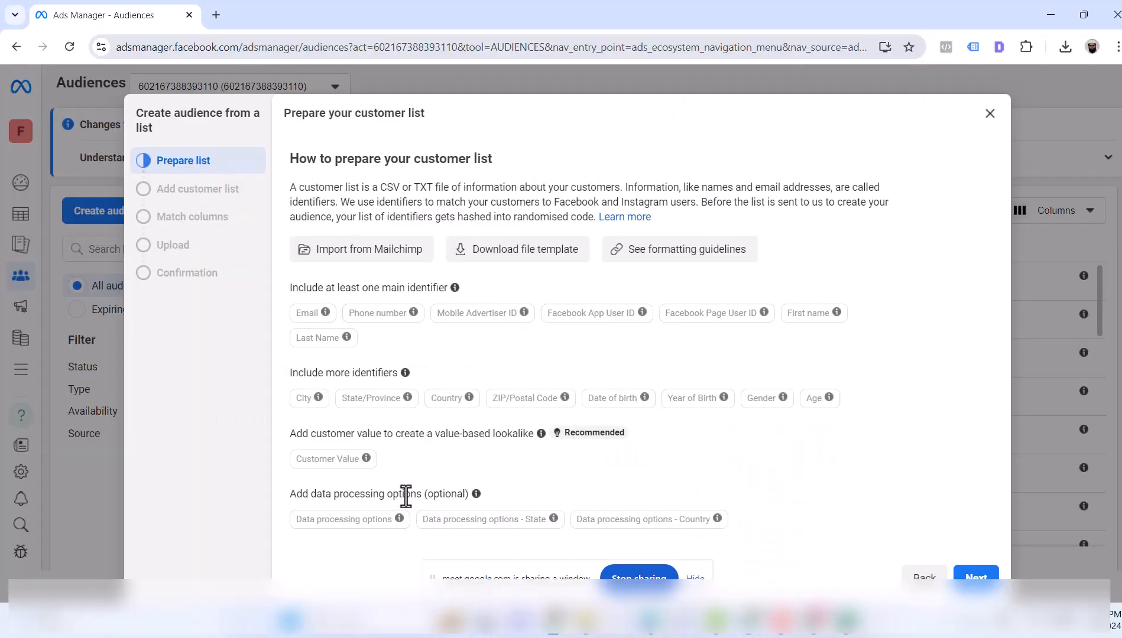
# Step: Review the formatting guidelines for the Email, Mobile Advertiser ID and Facebook App User ID identifiers, and hide the screen-sharing notice
pyautogui.moveTo(320, 311)
pyautogui.moveTo(358, 316)
pyautogui.moveTo(526, 309)
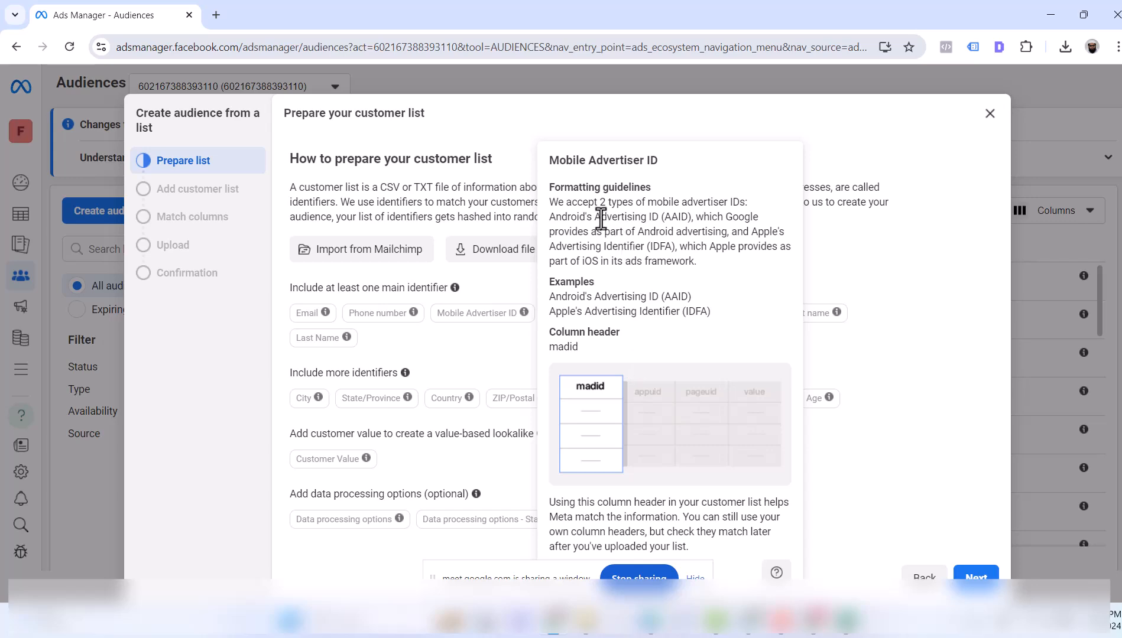
pyautogui.doubleClick(564, 223)
pyautogui.moveTo(563, 224); pyautogui.dragTo(642, 220)
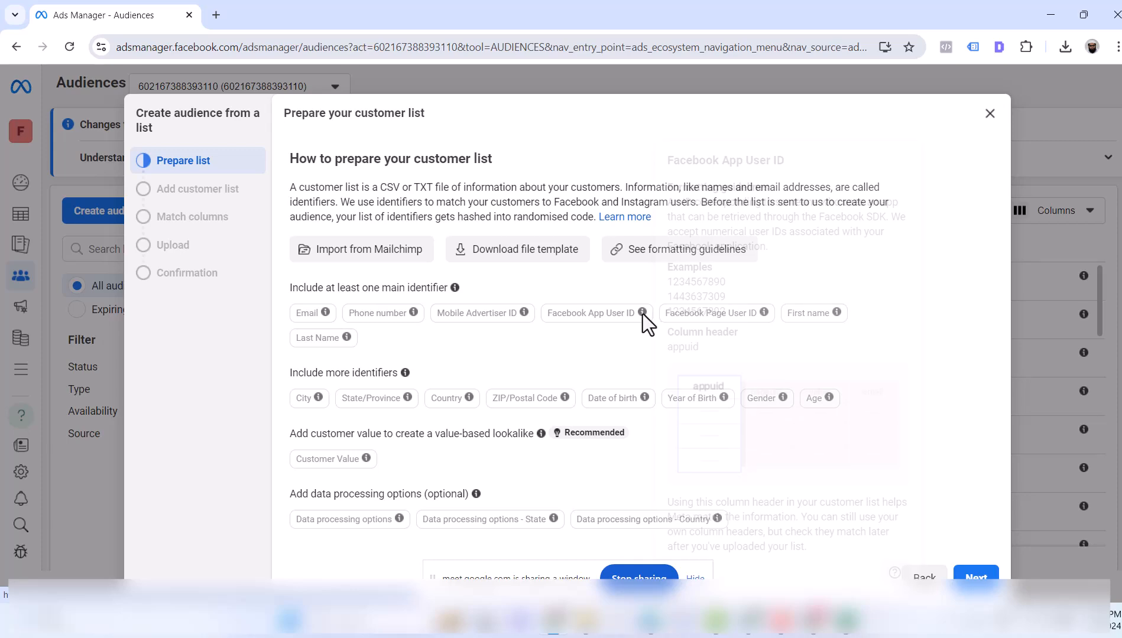
pyautogui.moveTo(643, 314)
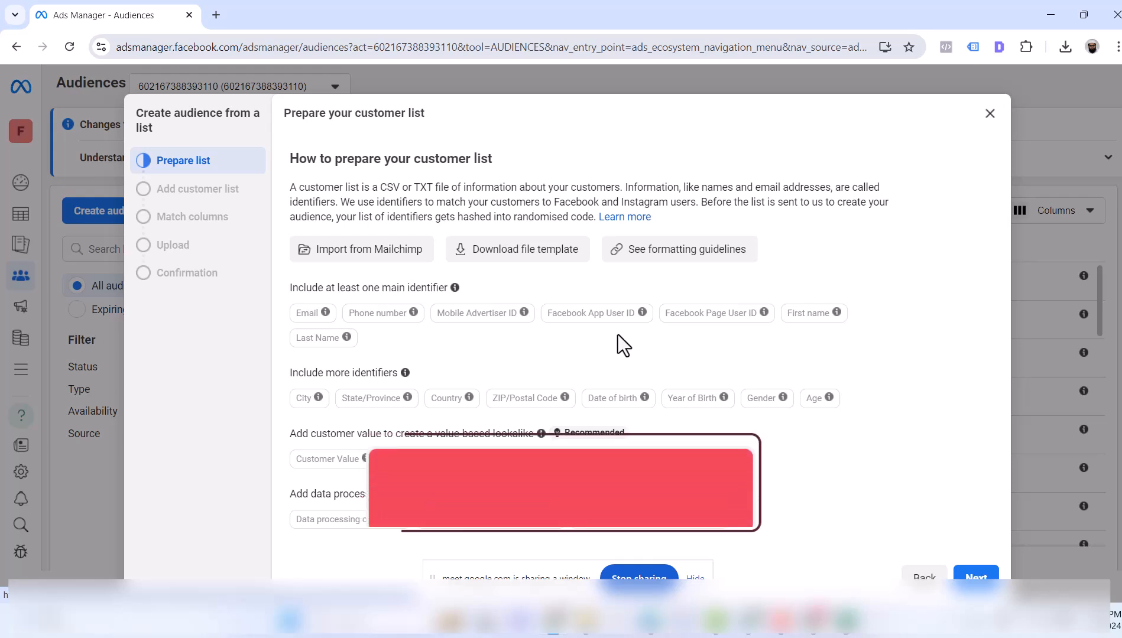
pyautogui.click(698, 579)
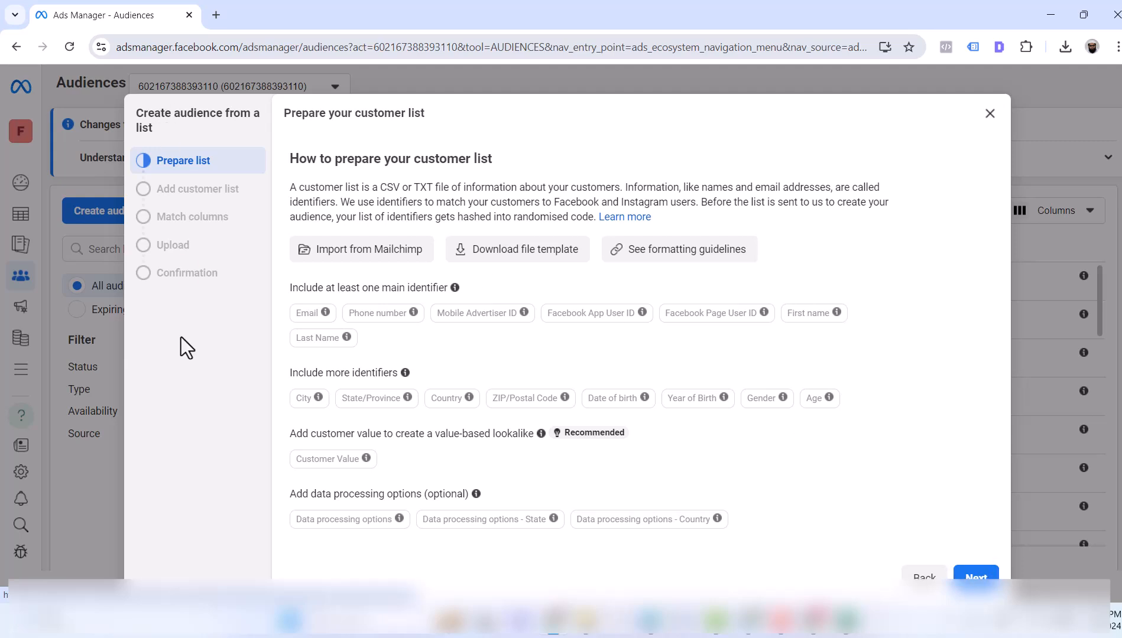
# Step: Add example_value_based_audience_file.csv from Downloads as the customer list, without a customer value column, and accept the Custom audiences terms
pyautogui.click(976, 577)
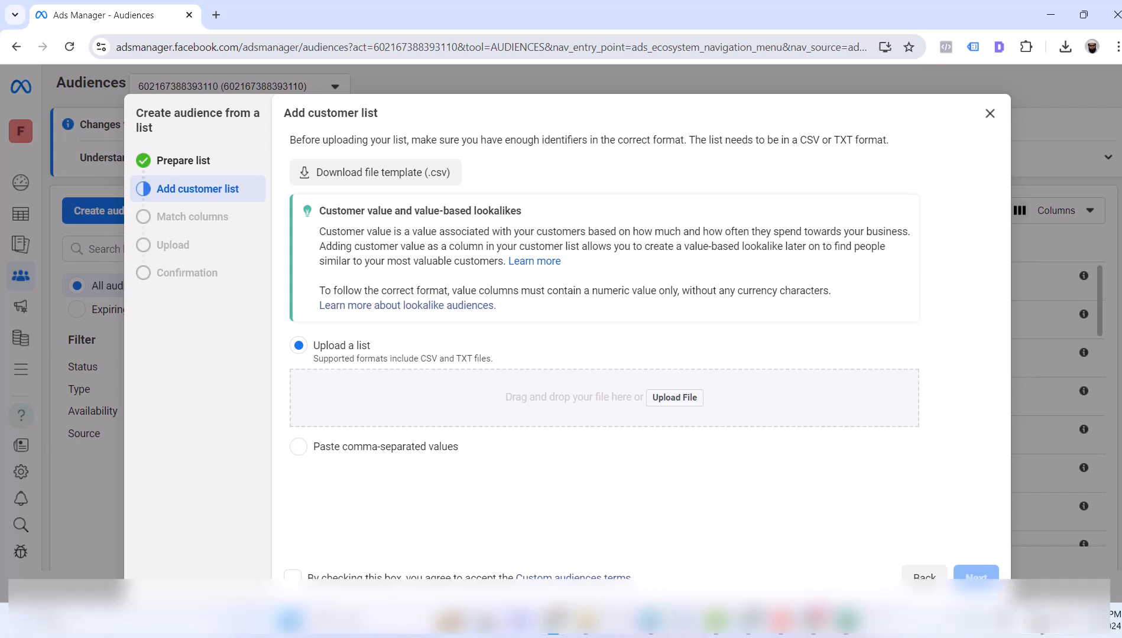
pyautogui.click(683, 405)
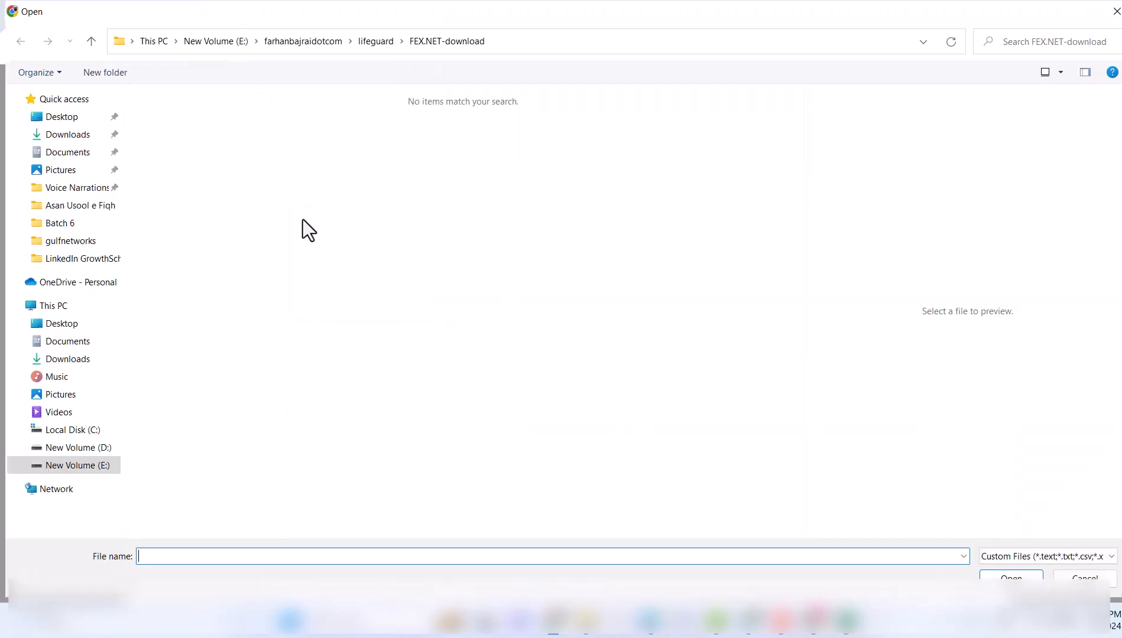
pyautogui.click(80, 137)
pyautogui.doubleClick(246, 135)
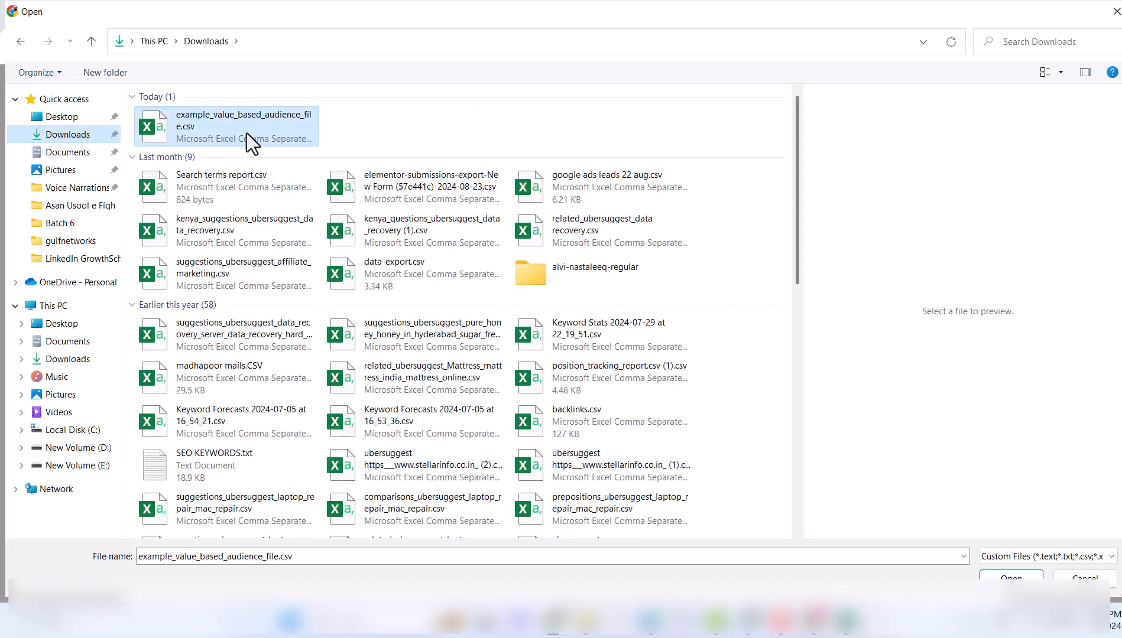
pyautogui.scroll(-2, 821, 517)
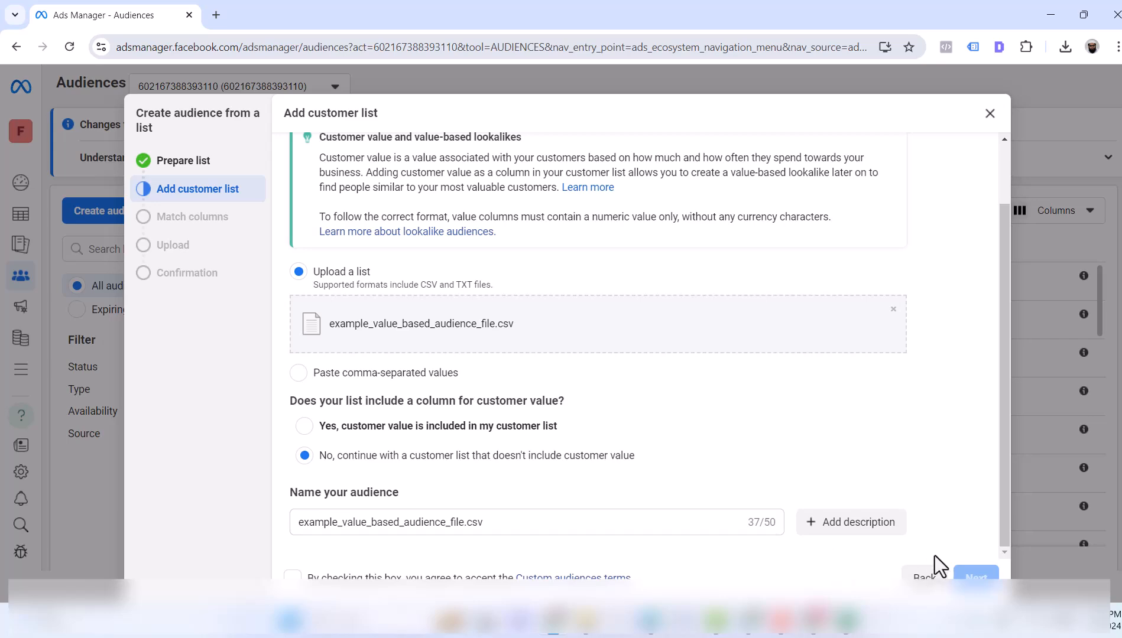
pyautogui.click(293, 576)
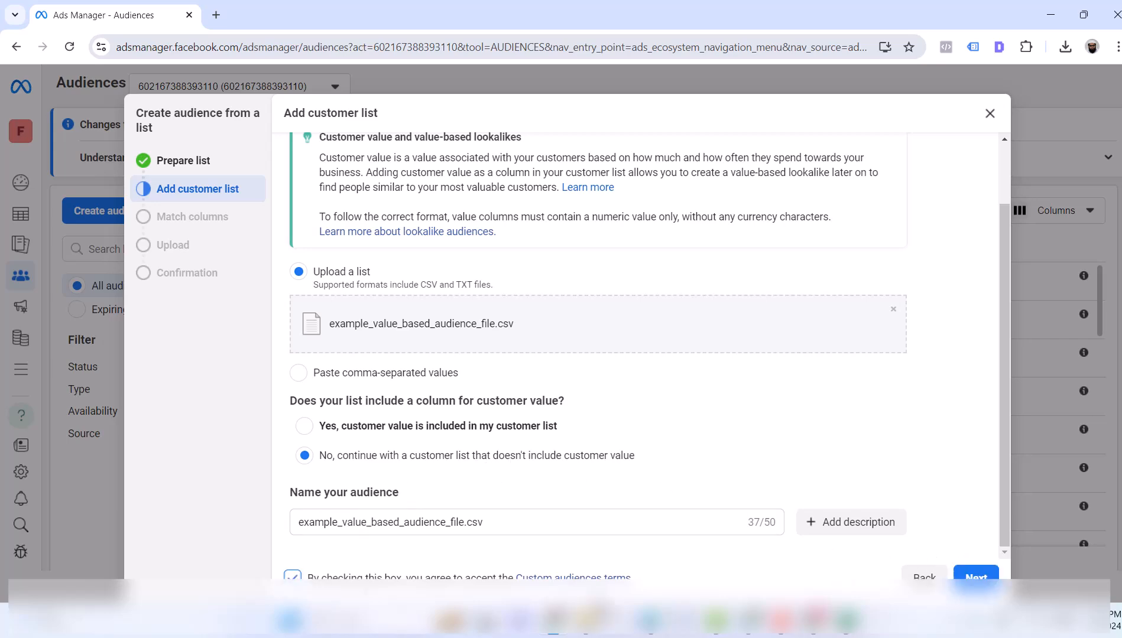
pyautogui.click(977, 576)
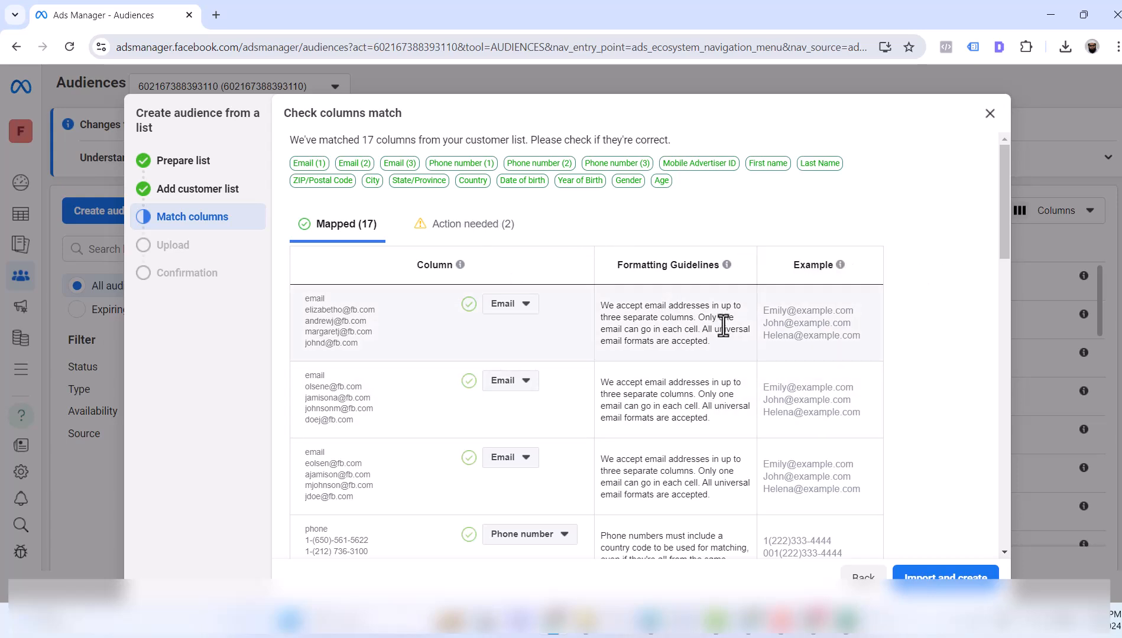
# Step: Check the column matches, including the uid and value columns set to Do not upload, and import the list to create the audience
pyautogui.scroll(-2, 718, 402)
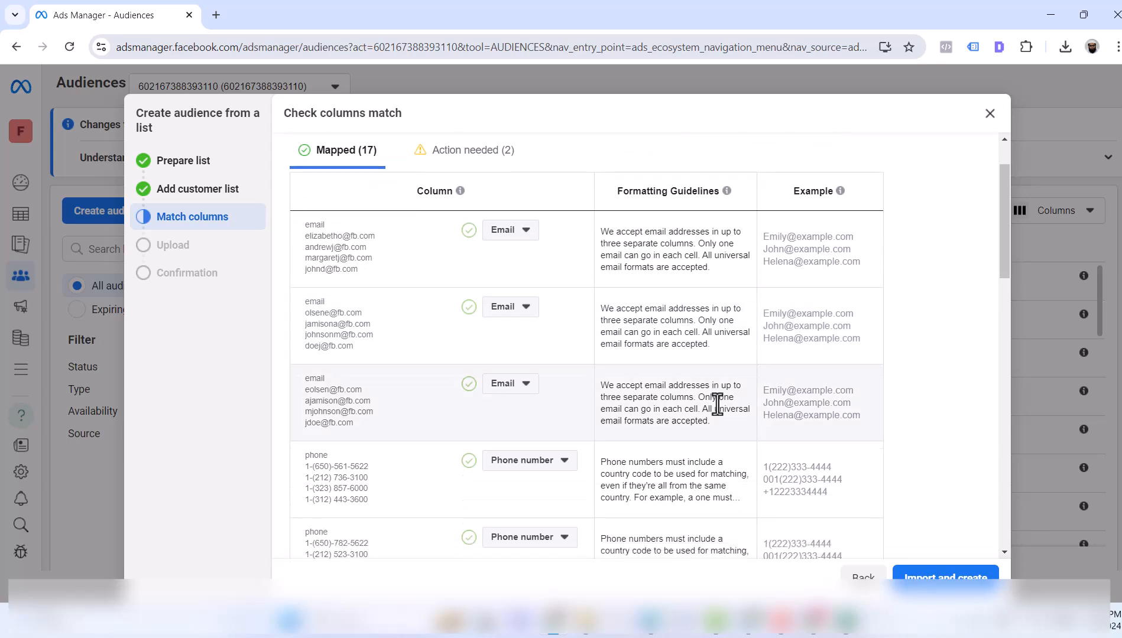
pyautogui.scroll(-15, 718, 404)
pyautogui.scroll(9, 718, 405)
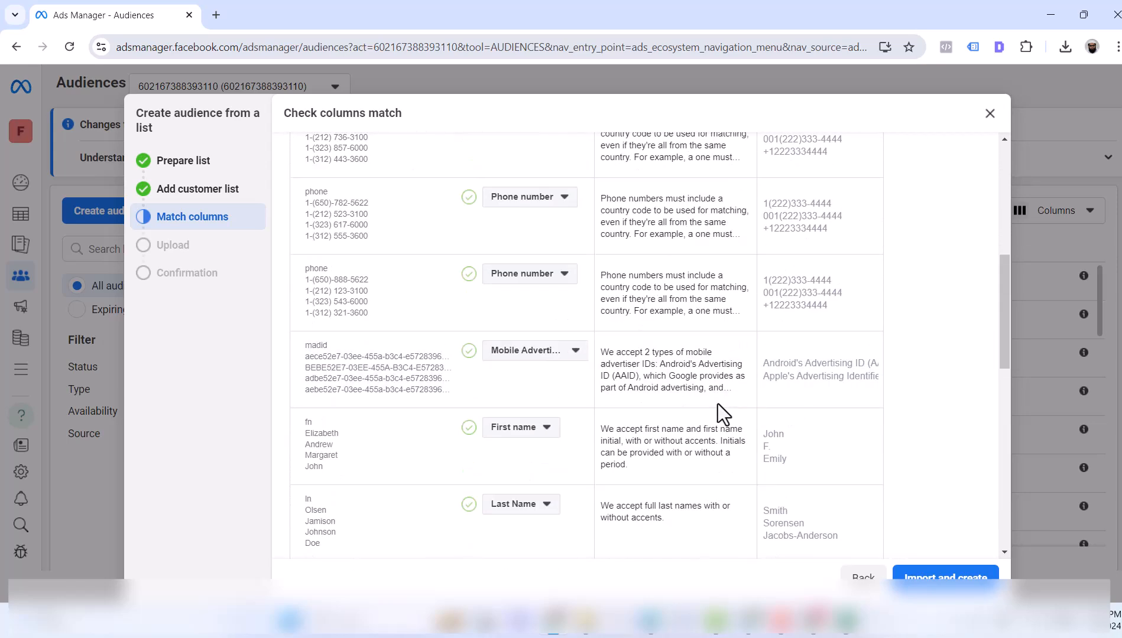
pyautogui.scroll(8, 936, 550)
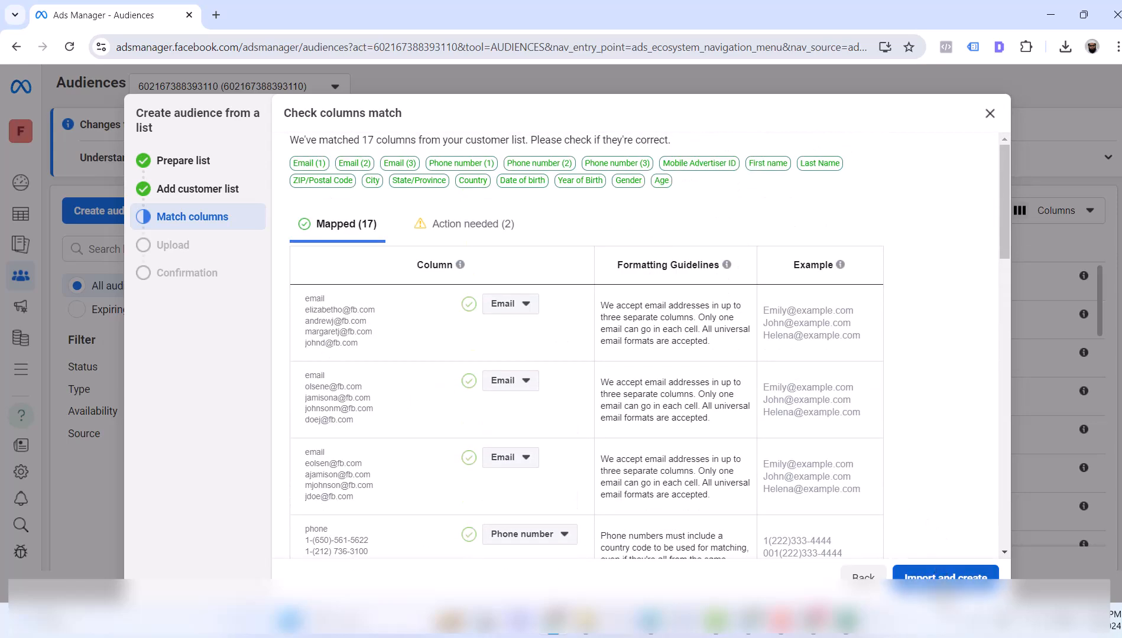
pyautogui.click(490, 237)
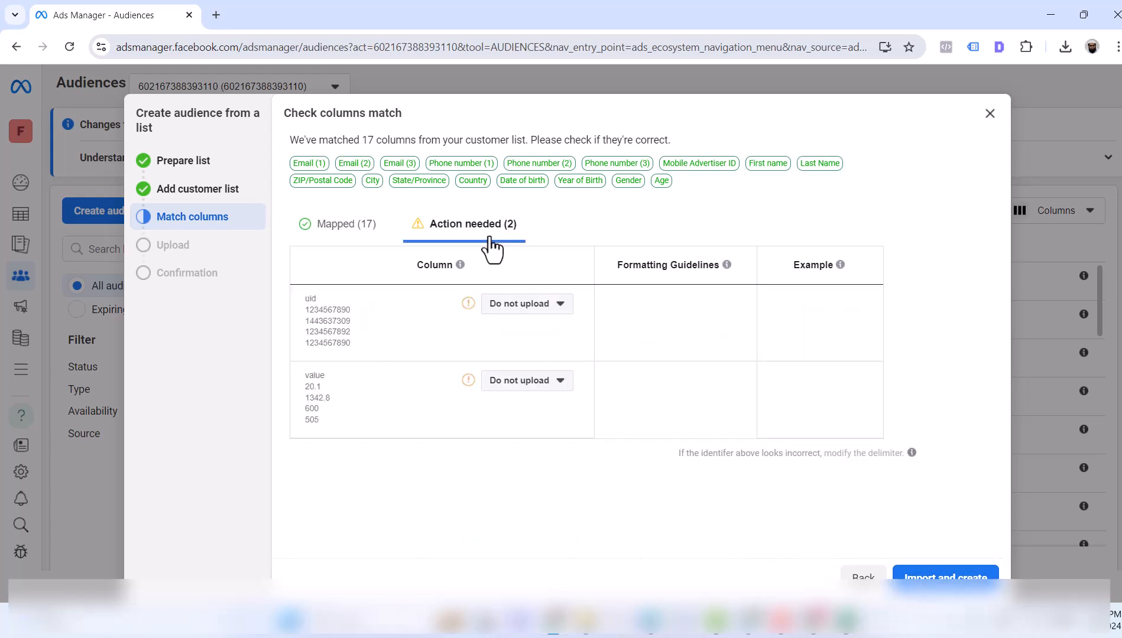
pyautogui.click(520, 305)
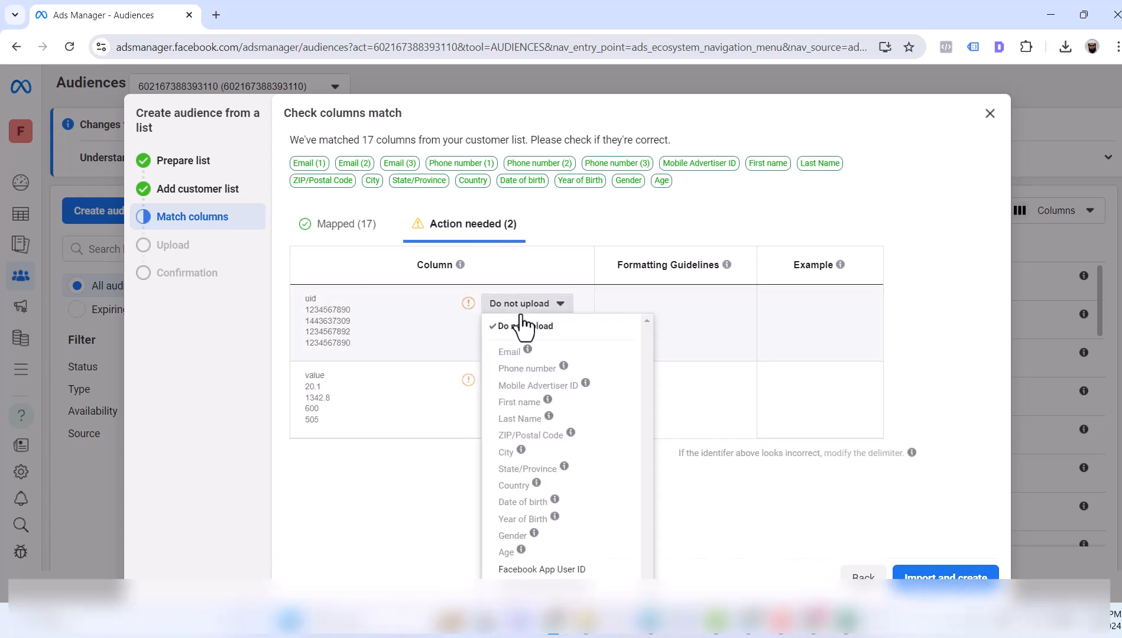
pyautogui.click(414, 336)
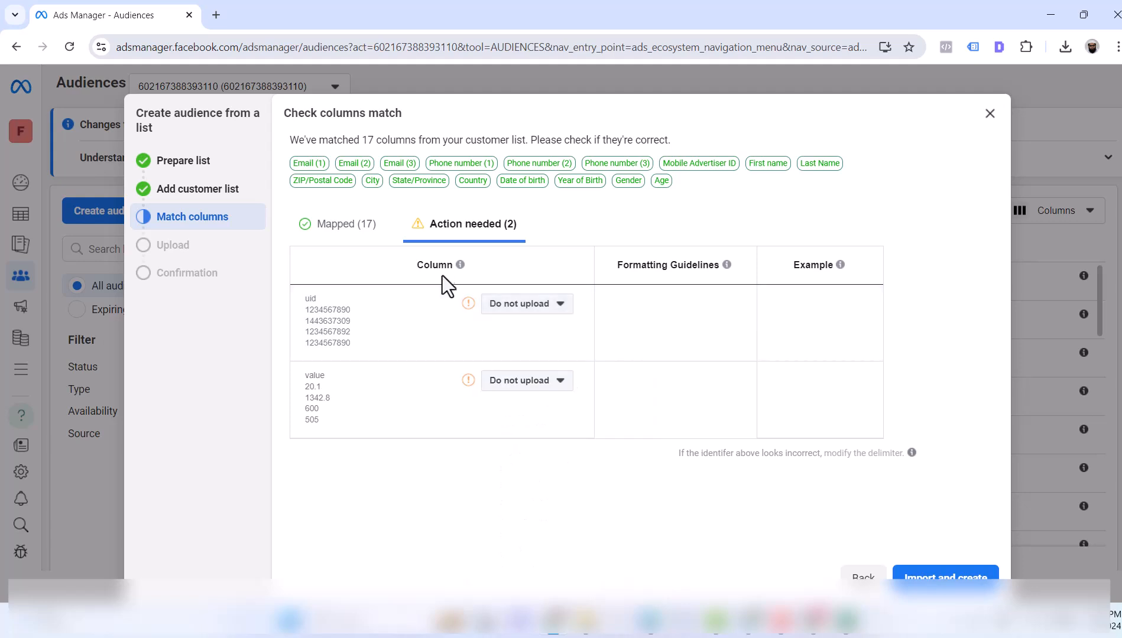
pyautogui.moveTo(459, 266)
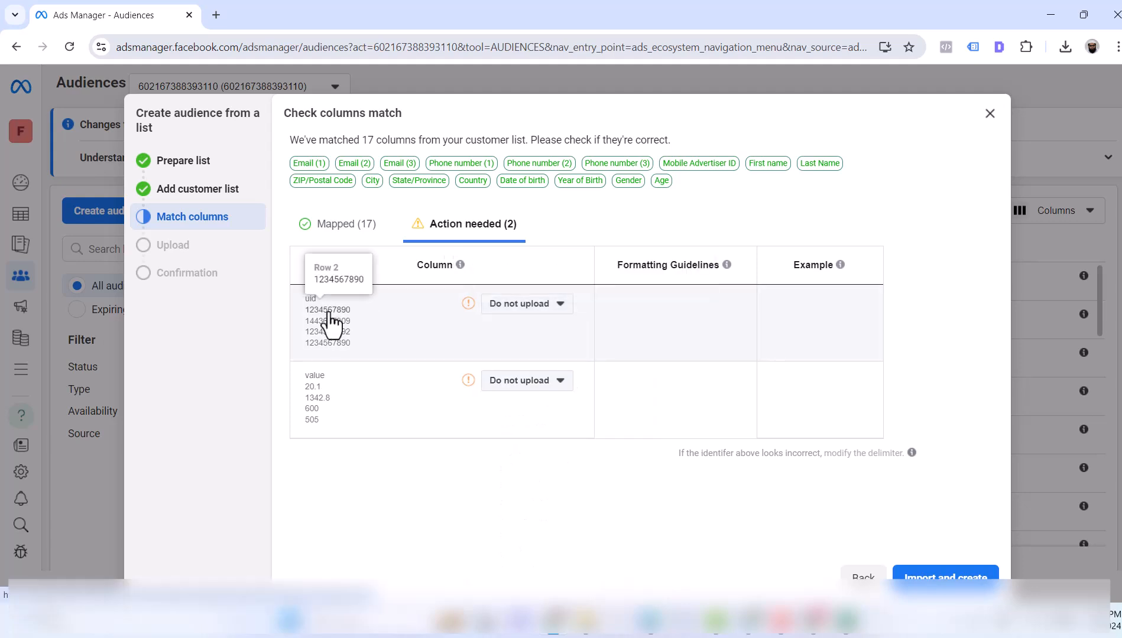
pyautogui.click(334, 228)
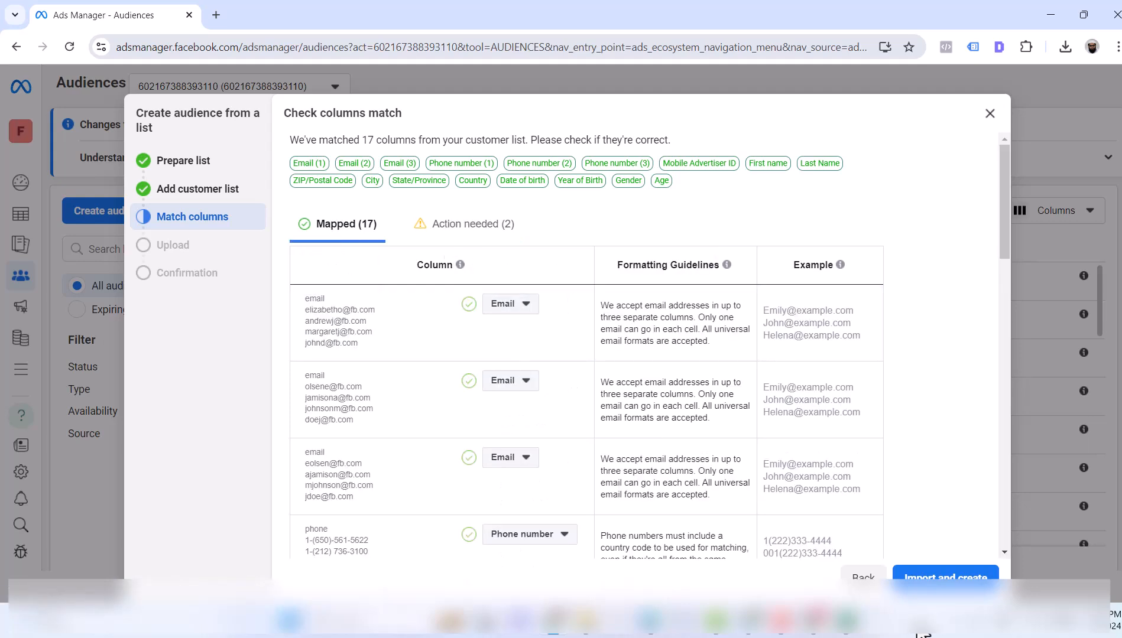
pyautogui.click(928, 578)
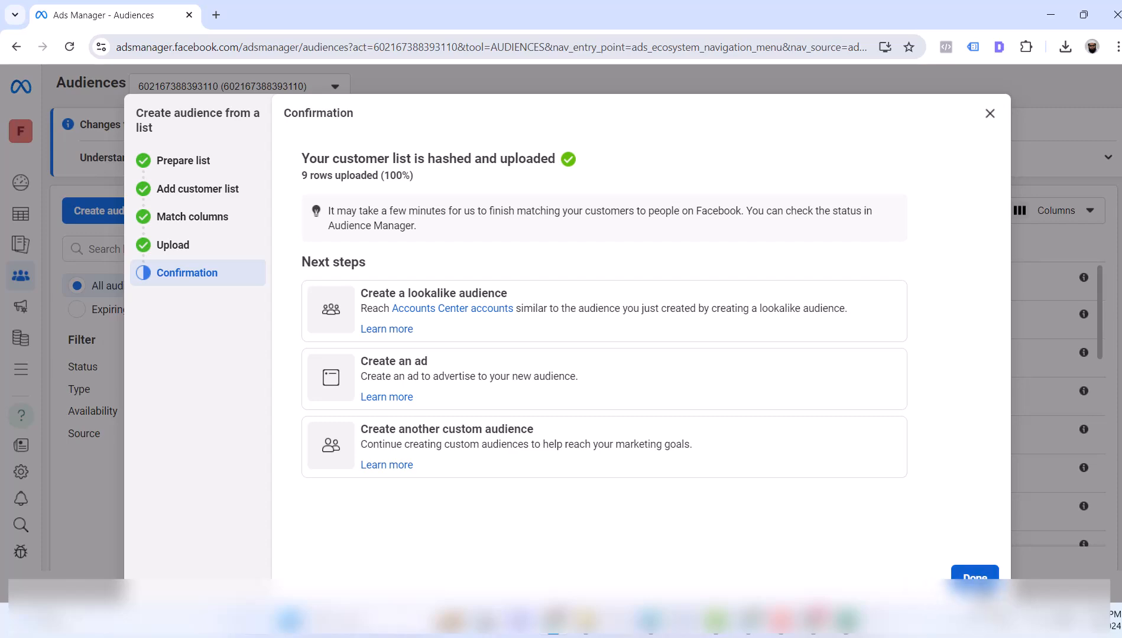
pyautogui.click(975, 577)
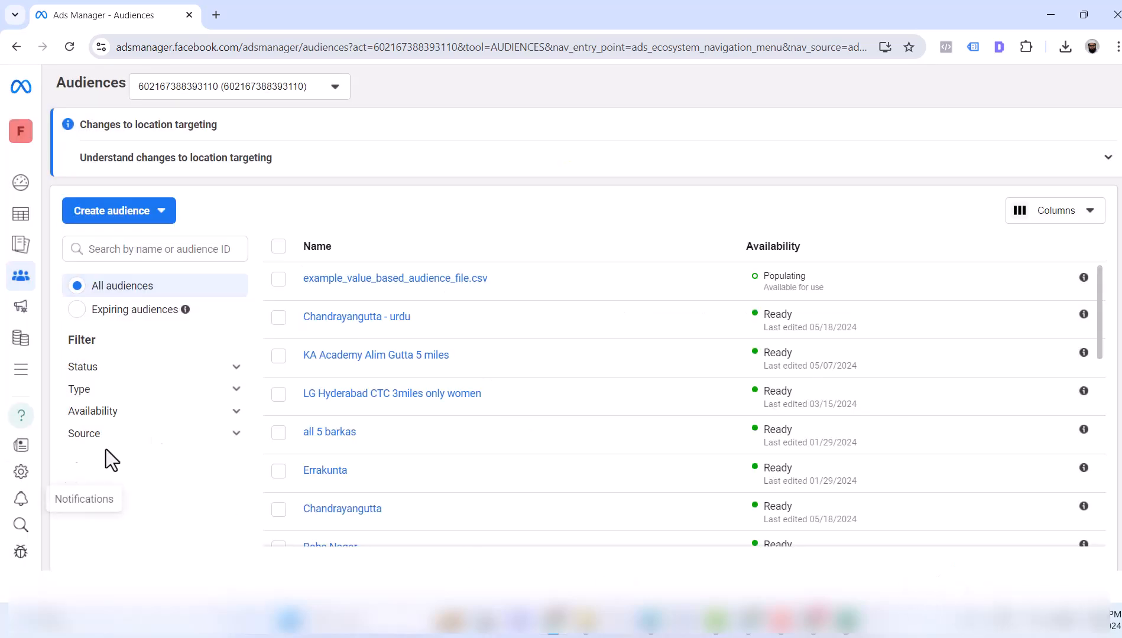
# Step: Delete the example_value_based_audience_file.csv audience from the ad account
pyautogui.click(280, 278)
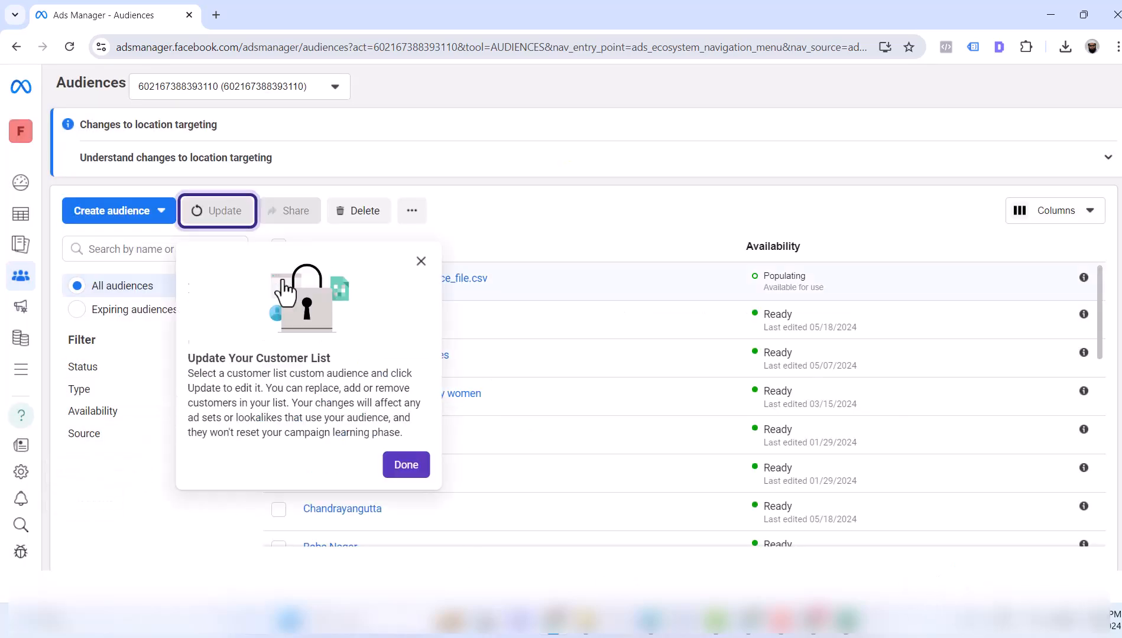
pyautogui.click(412, 468)
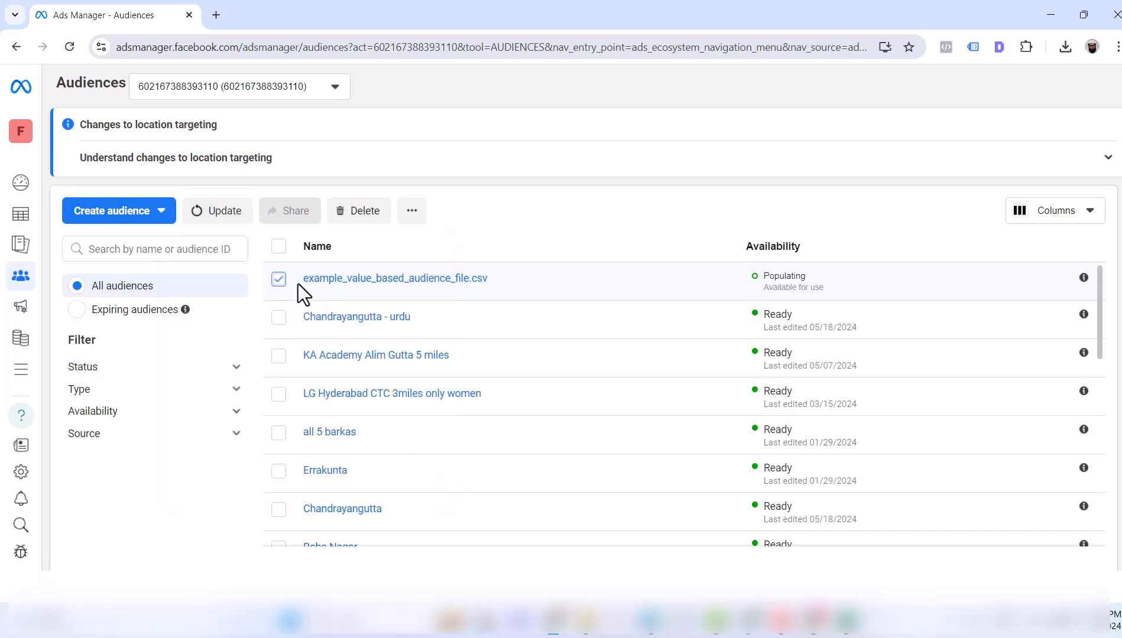
pyautogui.click(353, 213)
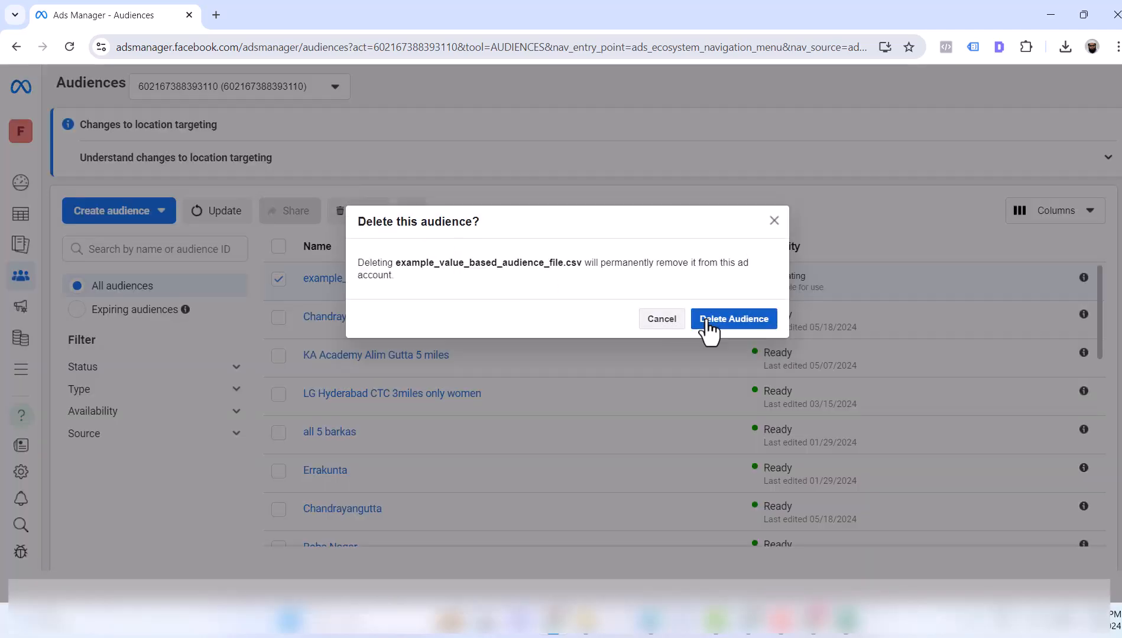
pyautogui.click(706, 320)
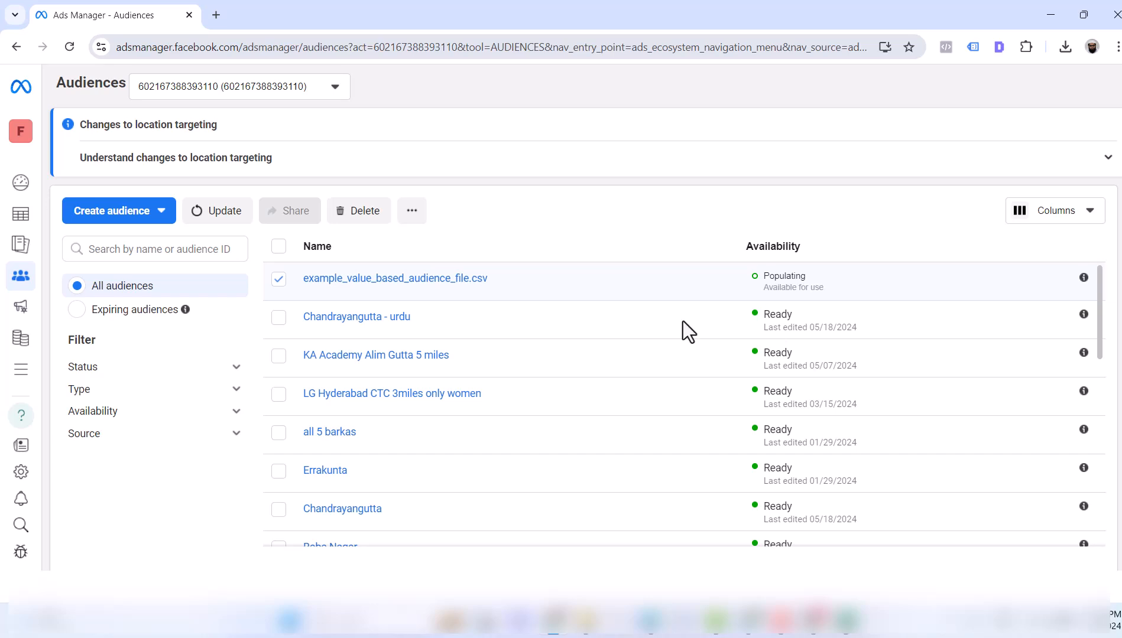
# Step: Start a new custom audience with Facebook page as its source
pyautogui.click(141, 212)
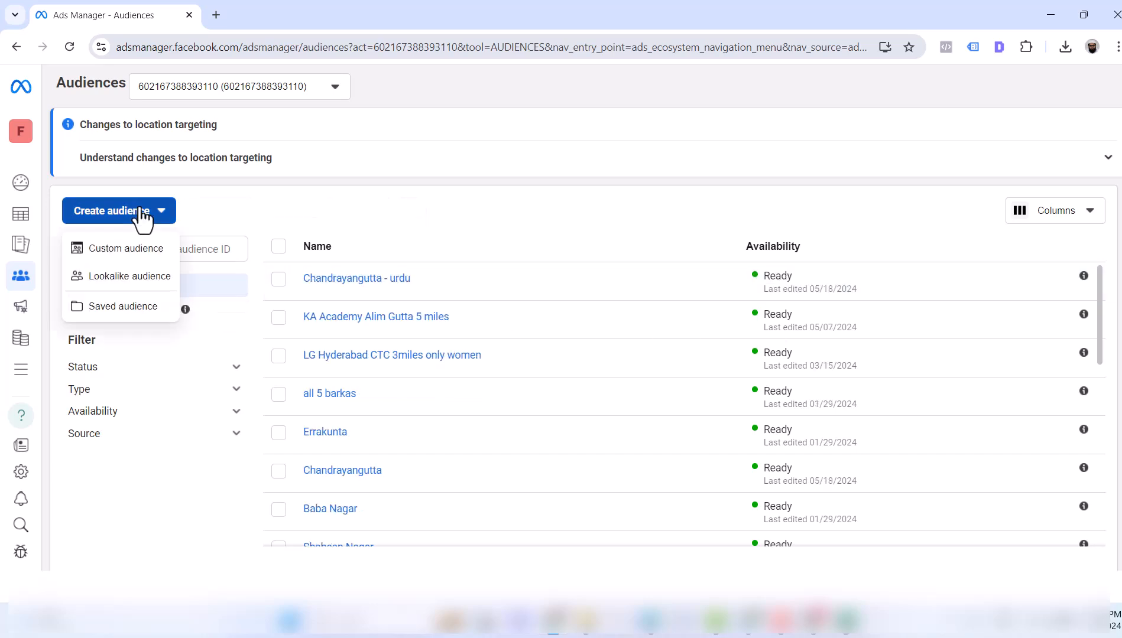
pyautogui.click(130, 250)
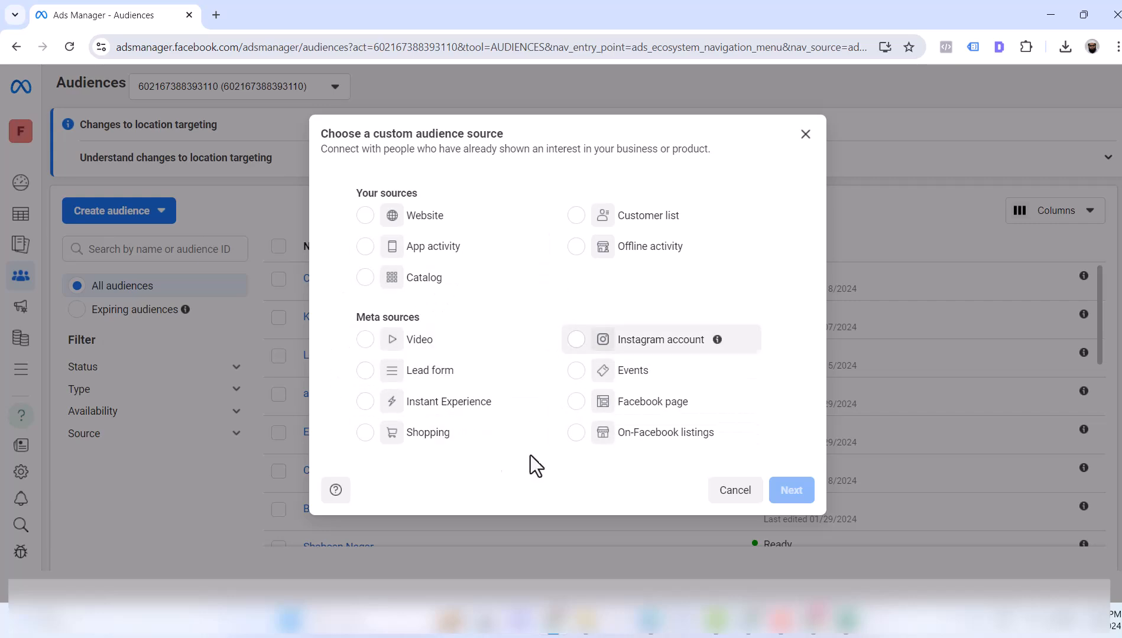
pyautogui.click(574, 341)
pyautogui.click(579, 403)
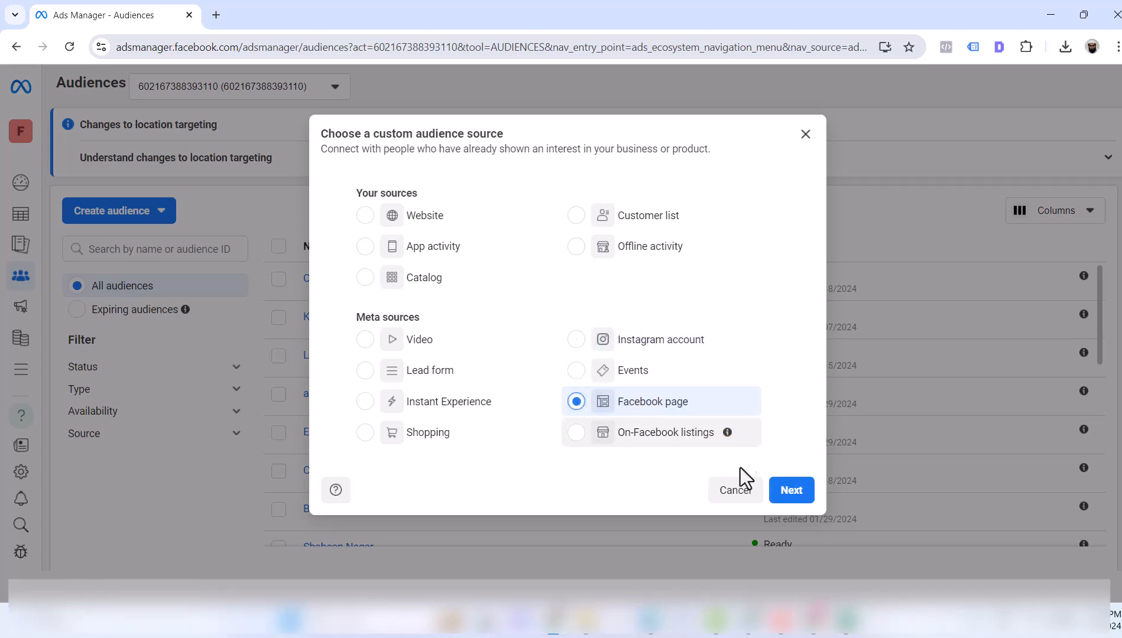
pyautogui.click(795, 496)
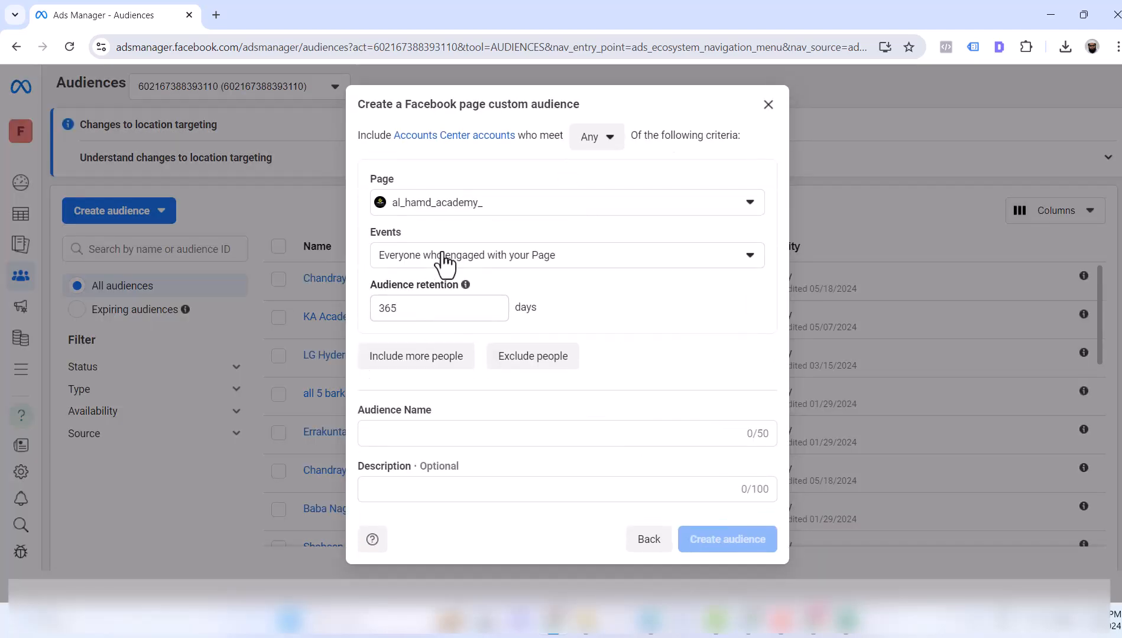
# Step: Choose the Page that carries the account owner's full name, and create the audience under the name My FB page
pyautogui.click(484, 227)
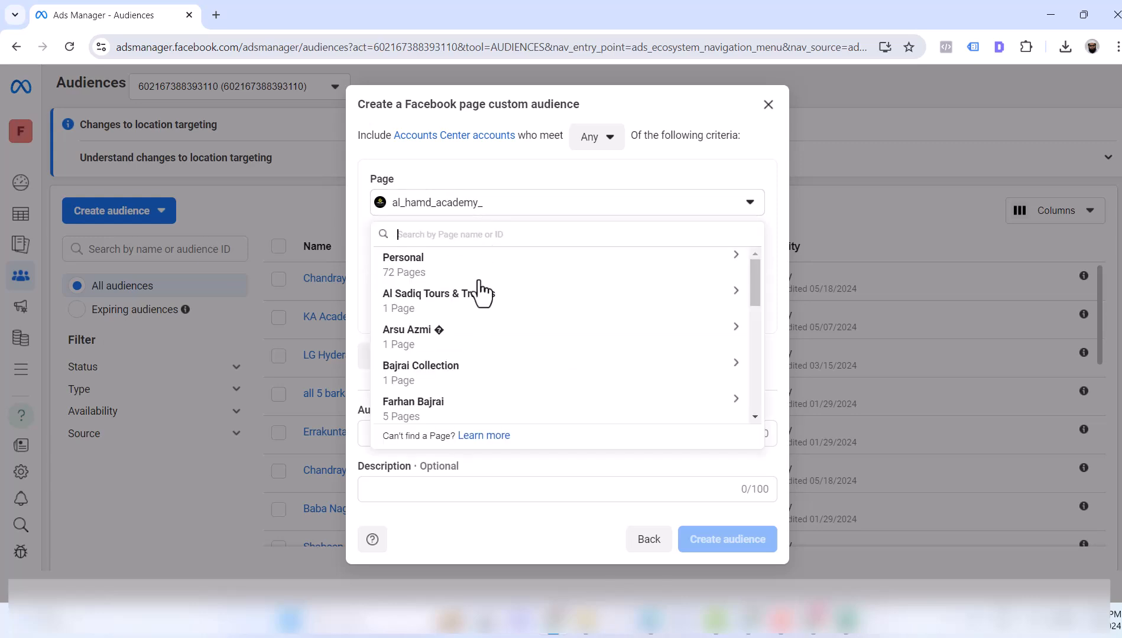
pyautogui.write('farhanab')
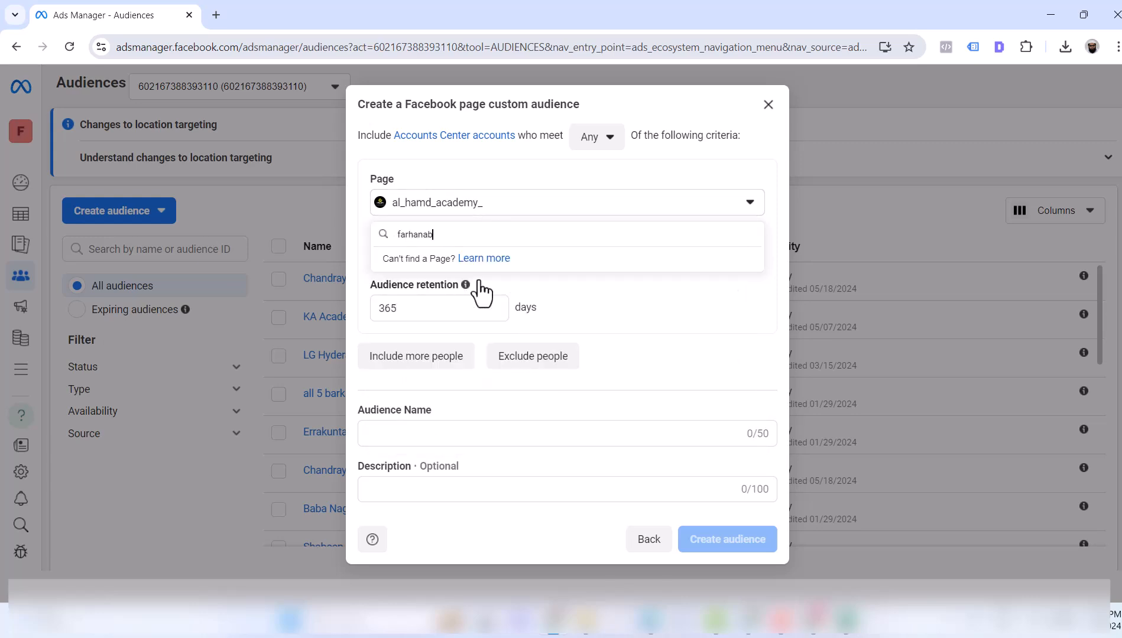
pyautogui.press('BackSpace')
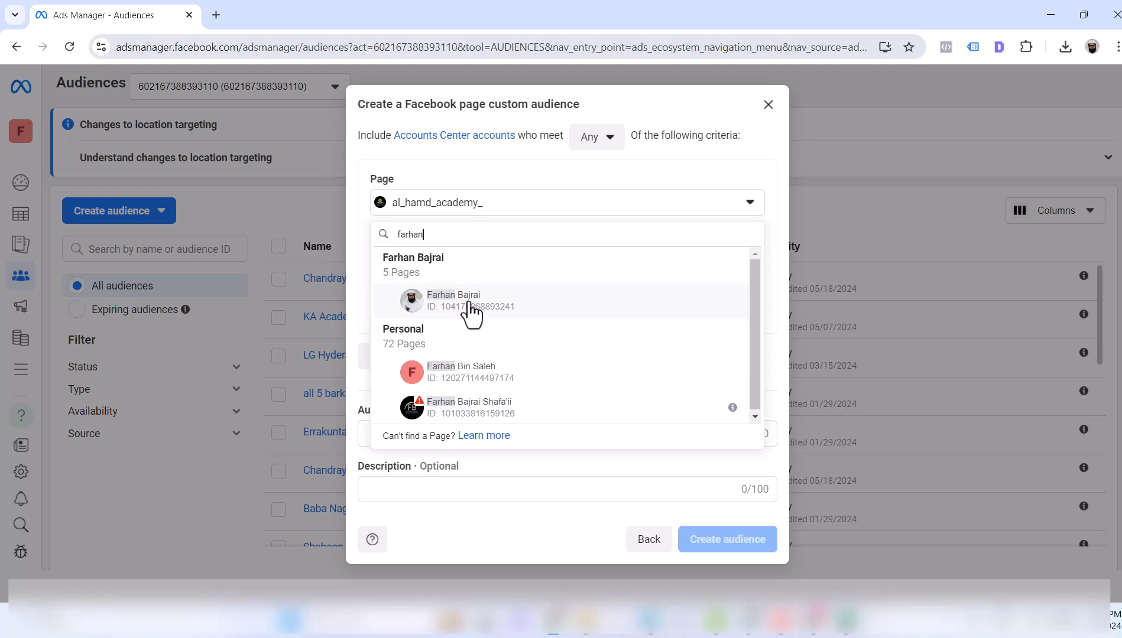
pyautogui.click(467, 301)
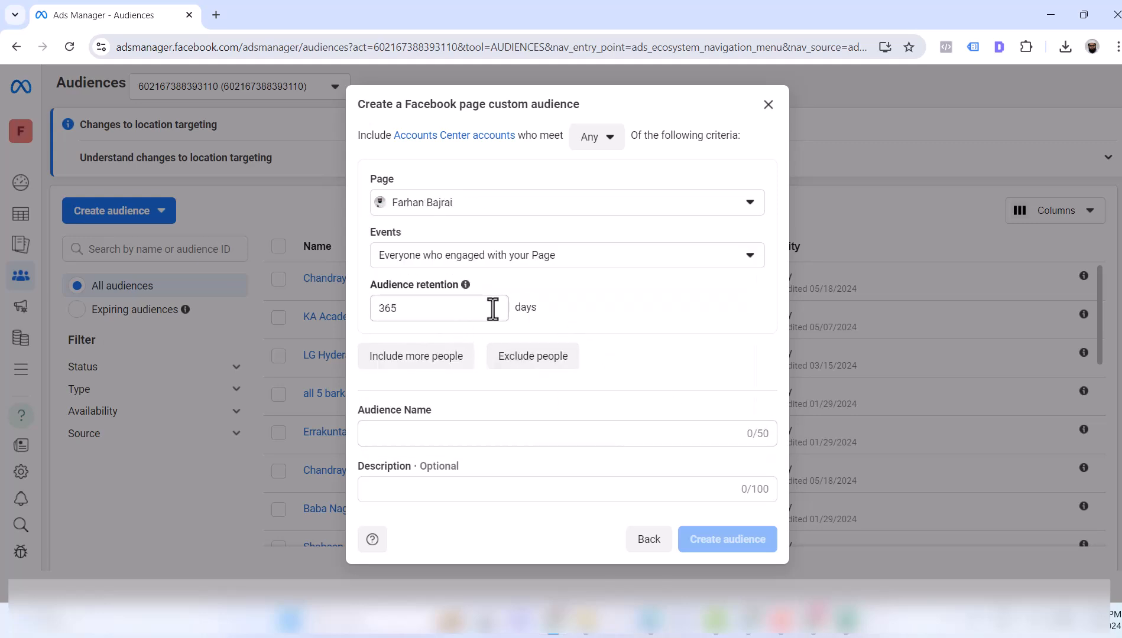
pyautogui.click(607, 431)
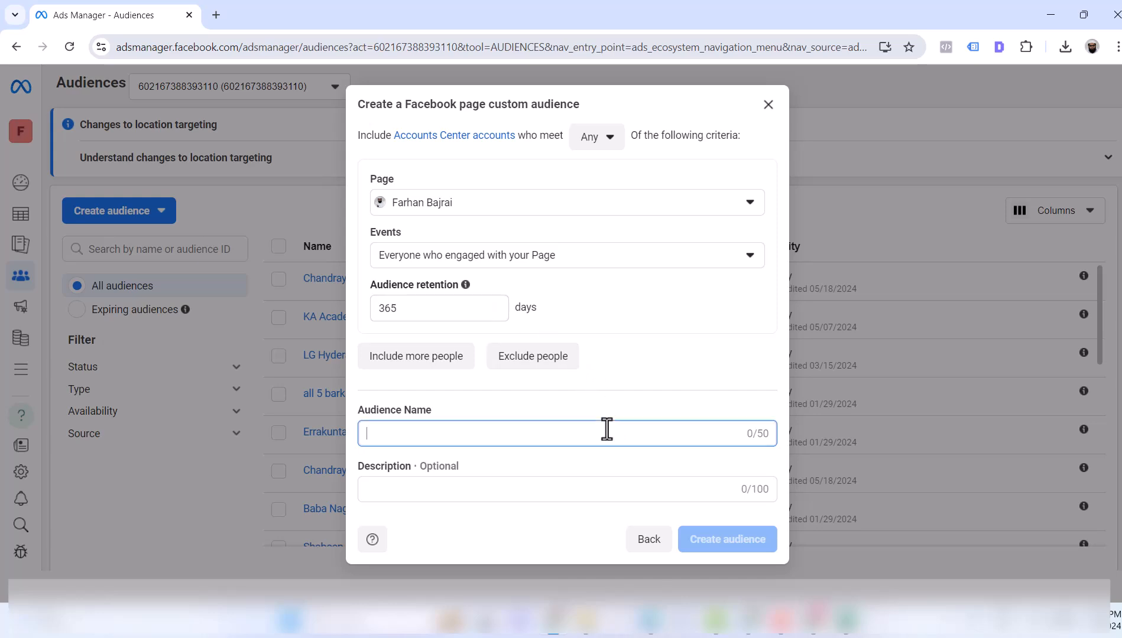
pyautogui.write('My FB page')
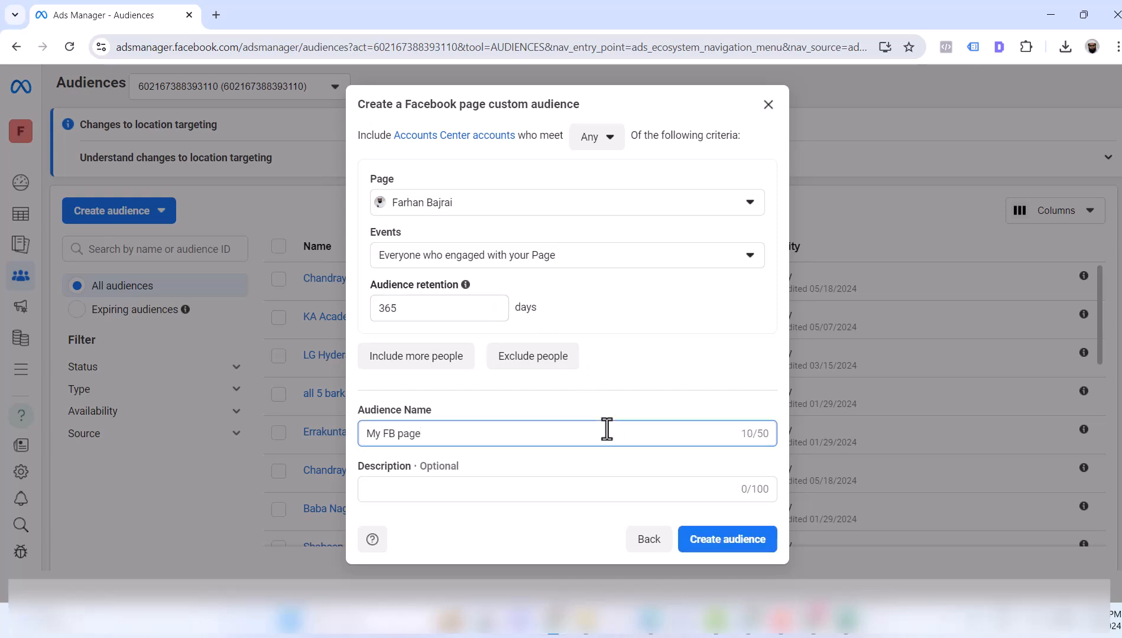
pyautogui.click(722, 547)
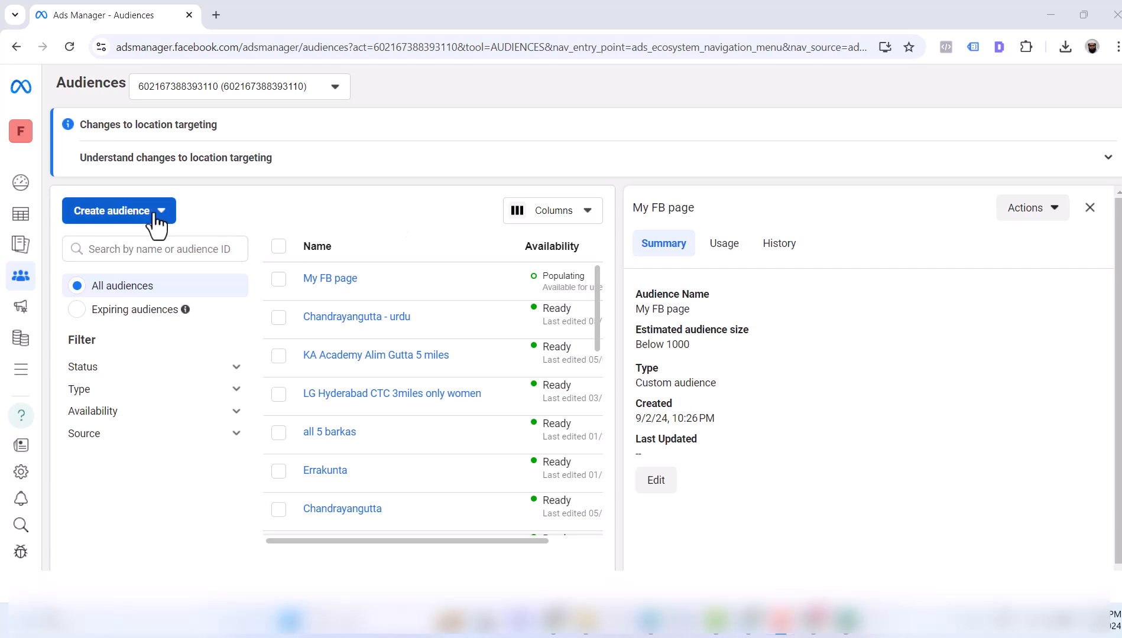
# Step: Start another custom audience with Facebook page as its source
pyautogui.click(154, 214)
pyautogui.click(137, 247)
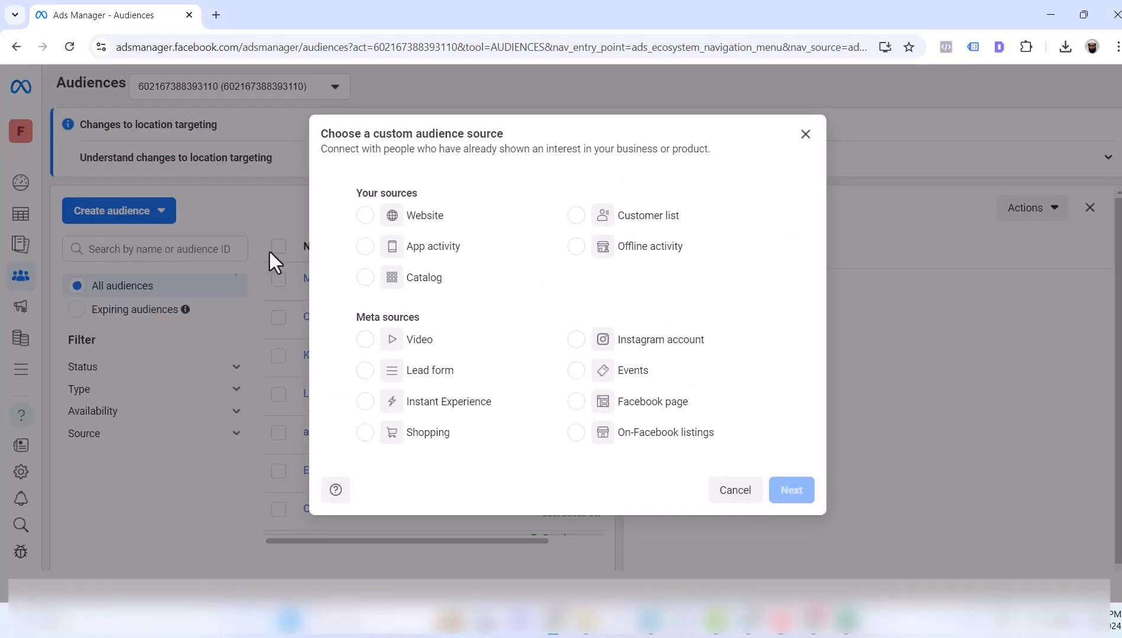
pyautogui.click(627, 409)
pyautogui.click(796, 496)
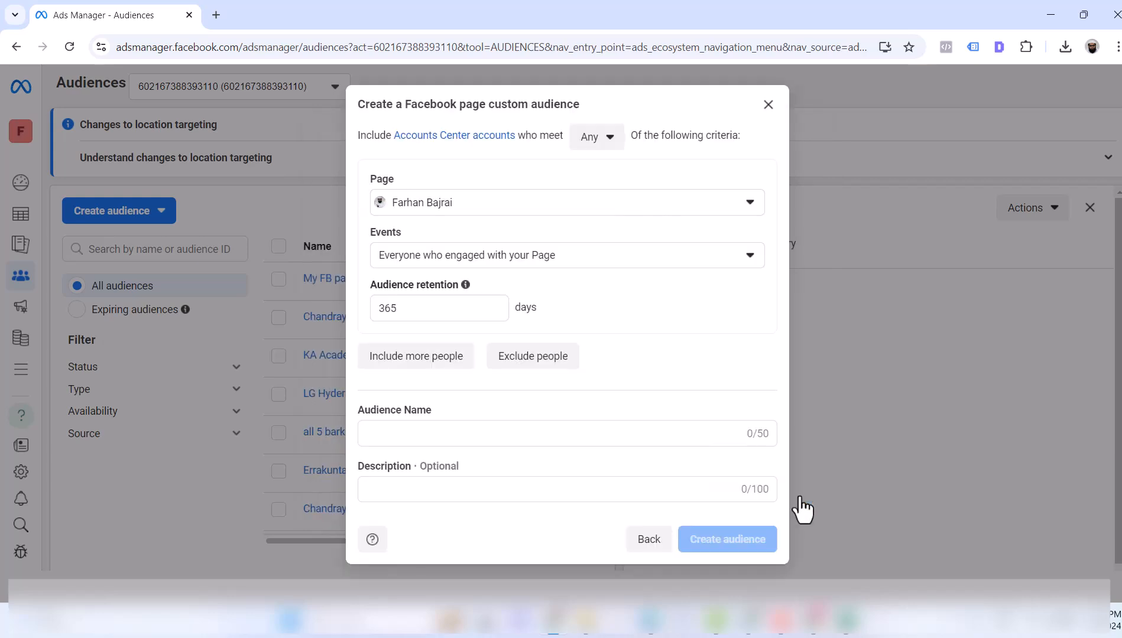
# Step: Search the Page list for another person's page and for adidas, and close the form without creating an audience
pyautogui.click(465, 207)
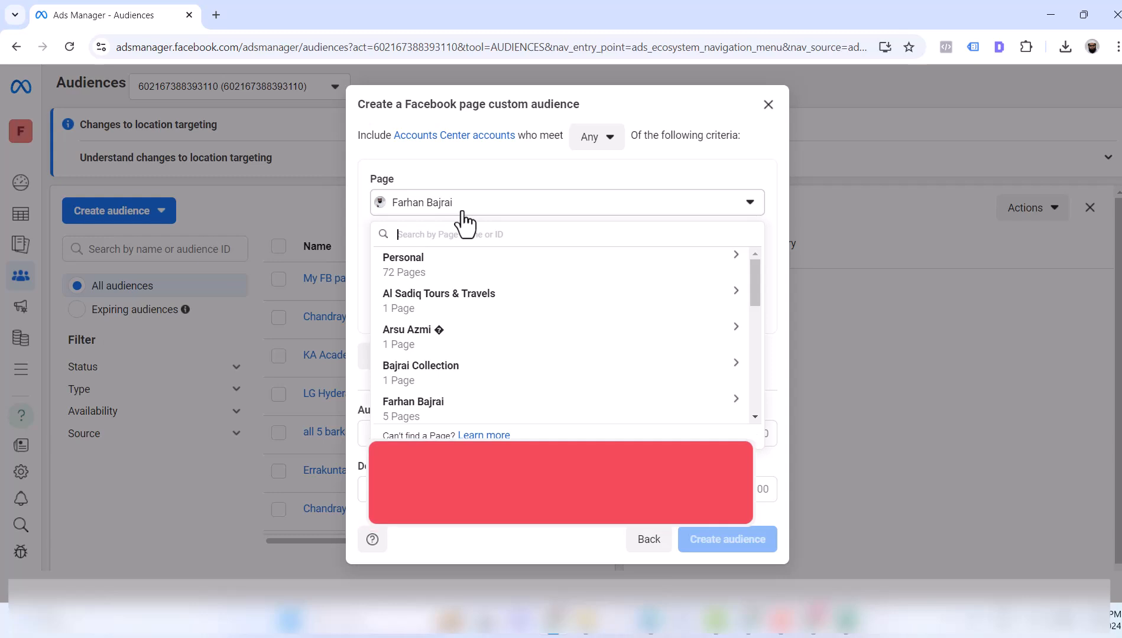
pyautogui.write('Zohair')
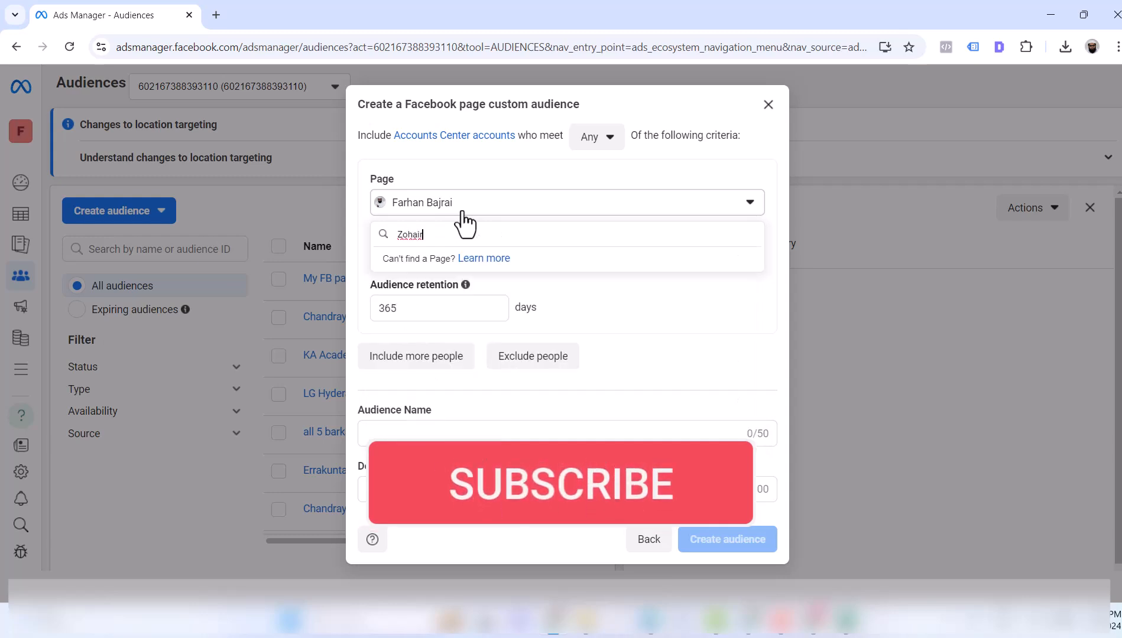
pyautogui.hotkey('ctrl', 'a')
pyautogui.write('adi')
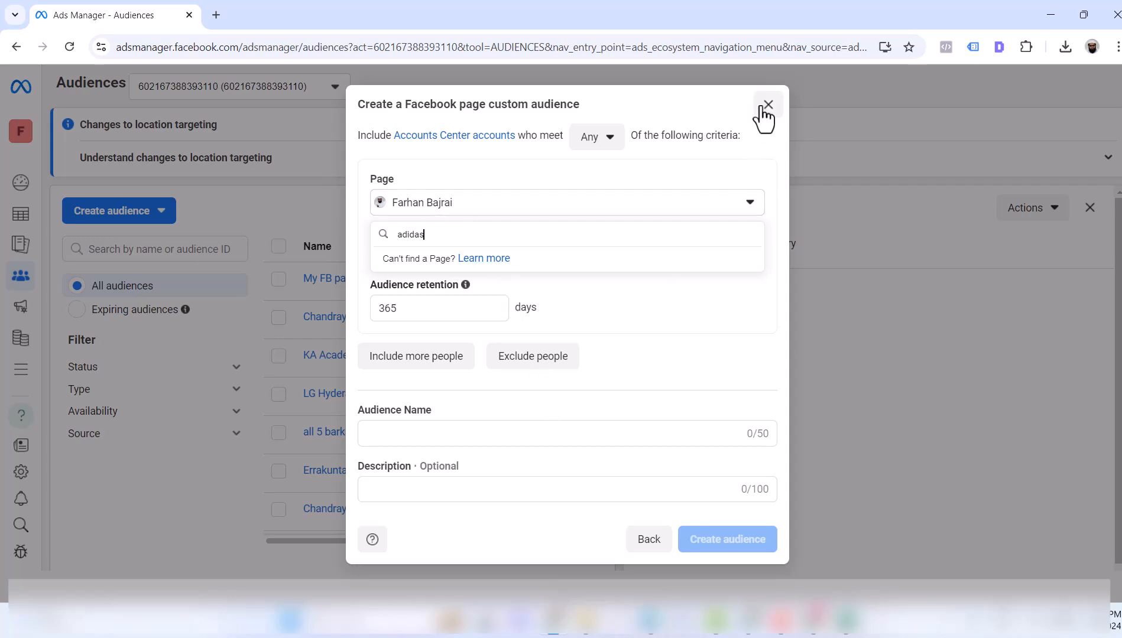
pyautogui.doubleClick(410, 234)
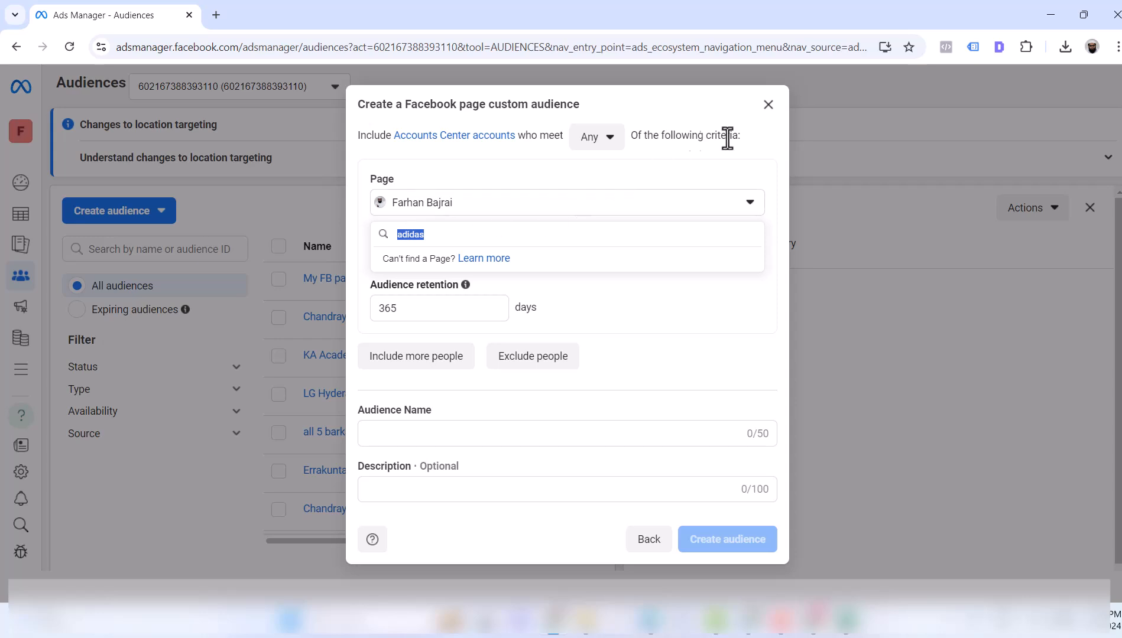
pyautogui.click(768, 105)
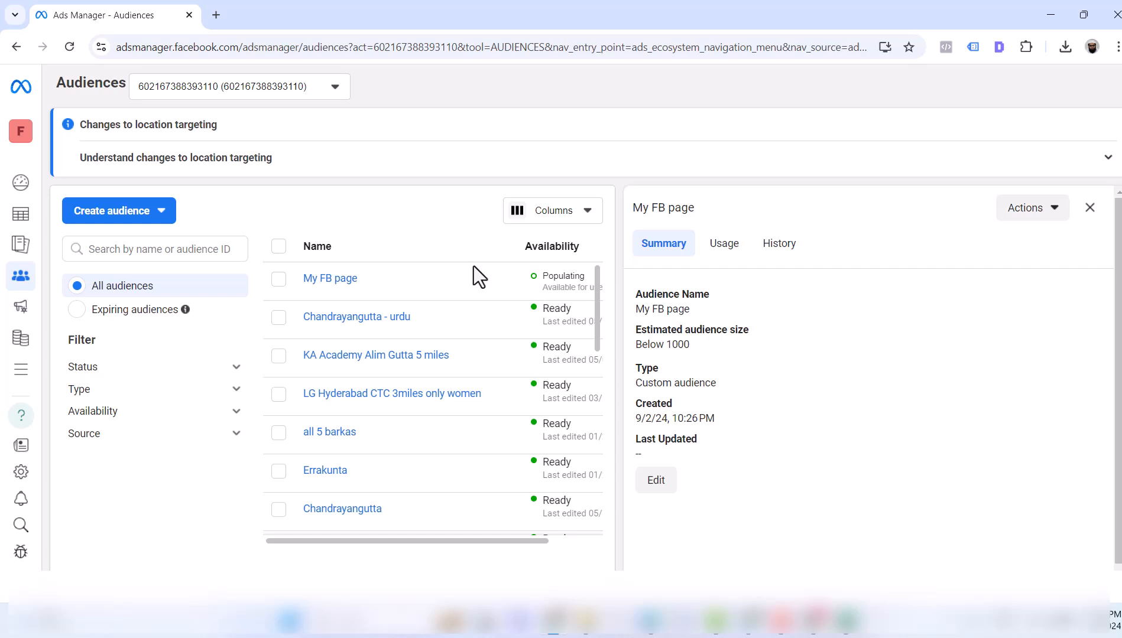
# Step: Try a lookalike audience with My FB page as its source and a 0% to 2% audience size, and cancel it
pyautogui.click(155, 214)
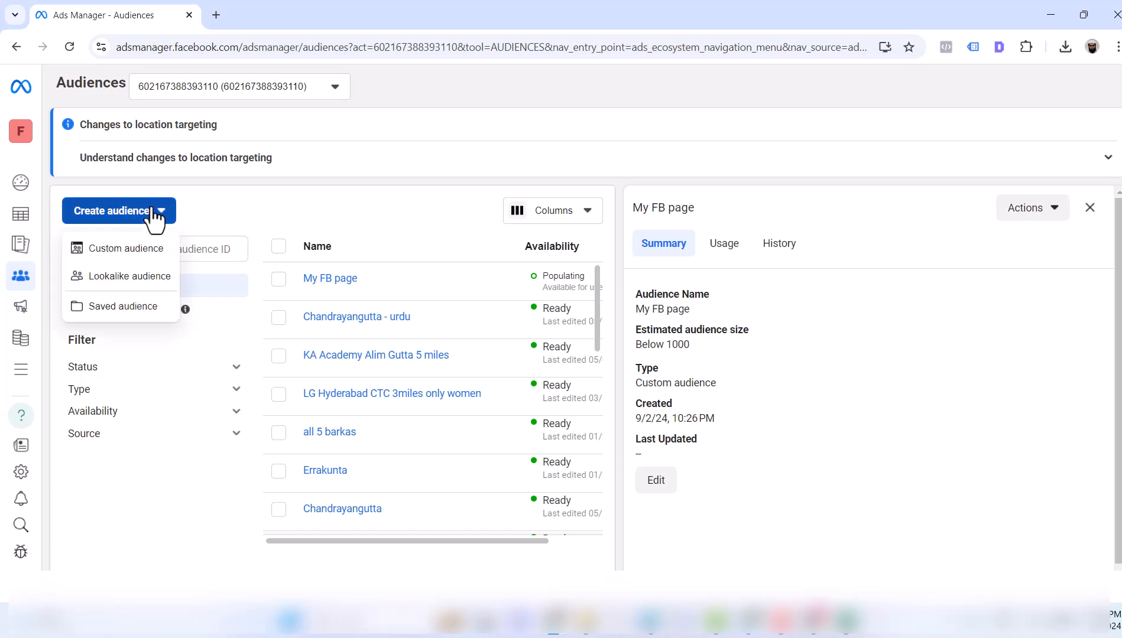
pyautogui.click(121, 278)
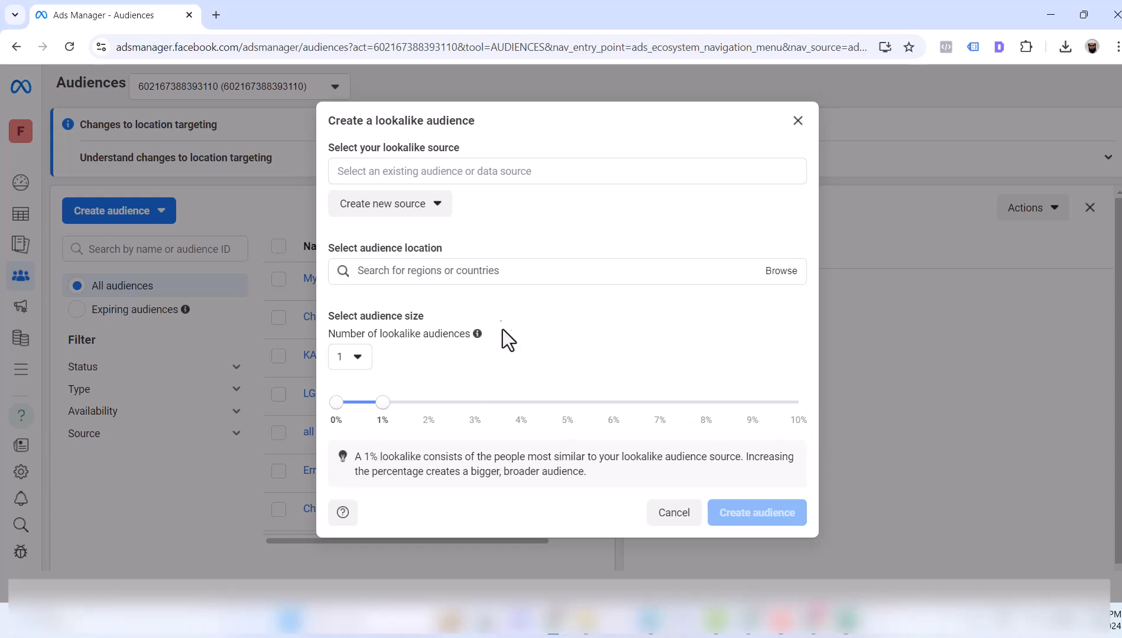
pyautogui.click(407, 174)
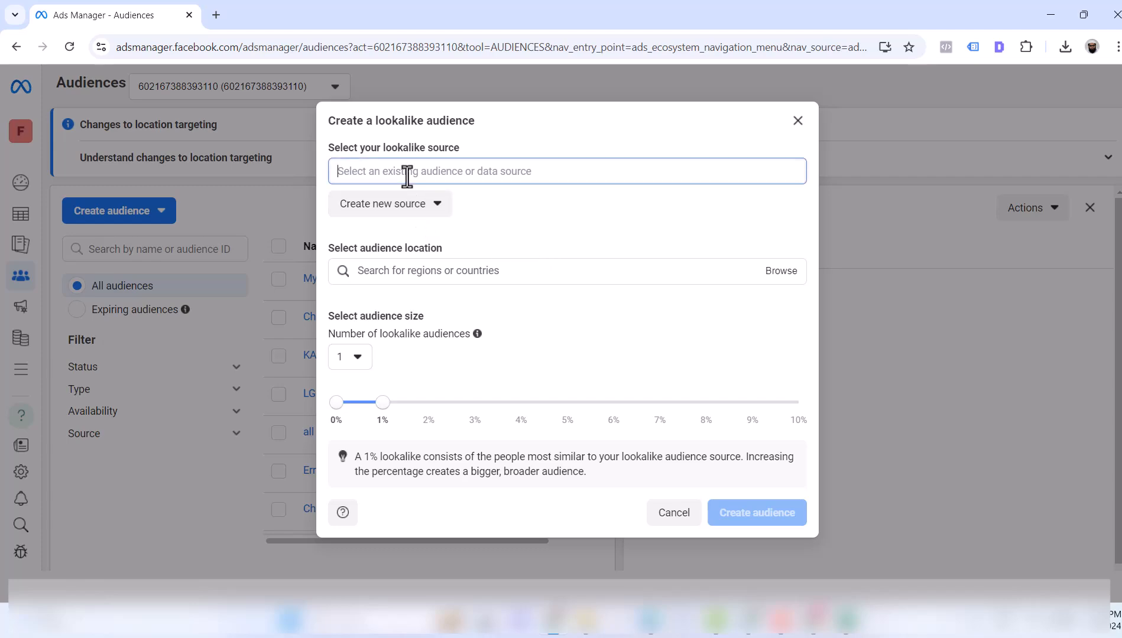
pyautogui.write('My Page L')
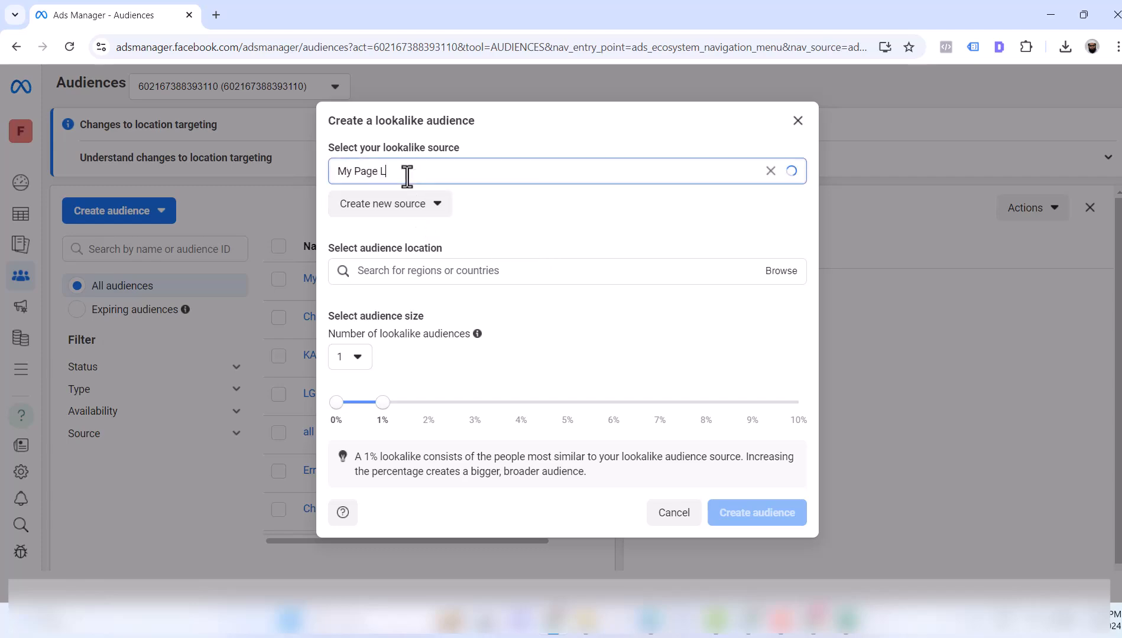
pyautogui.write('ookalike')
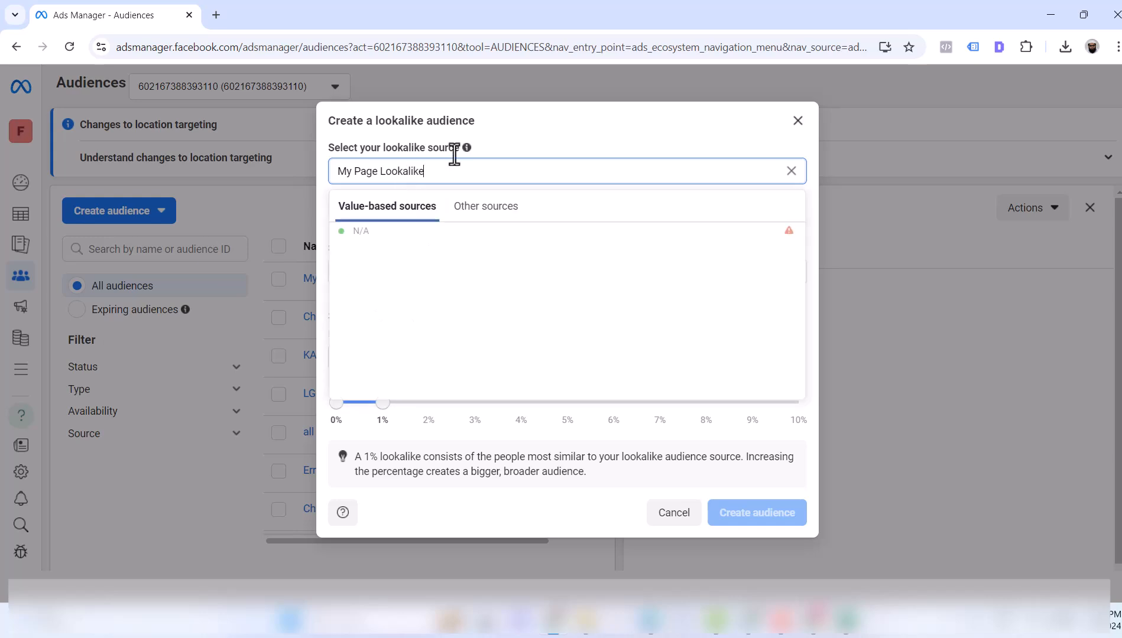
pyautogui.hotkey('ctrl', 'a')
pyautogui.write('my')
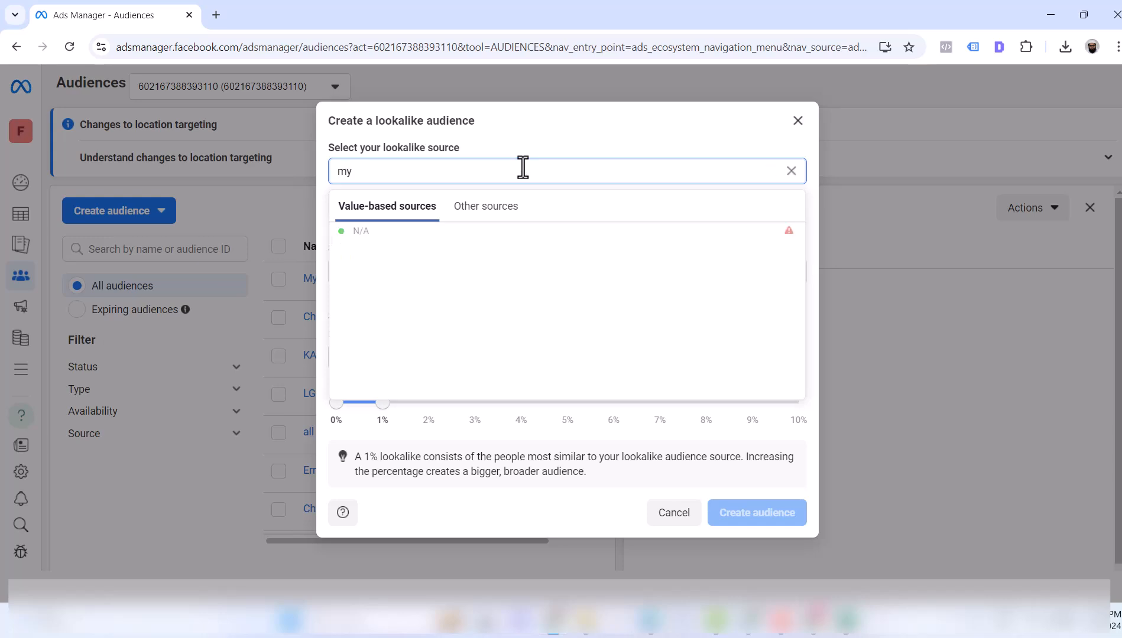
pyautogui.click(496, 206)
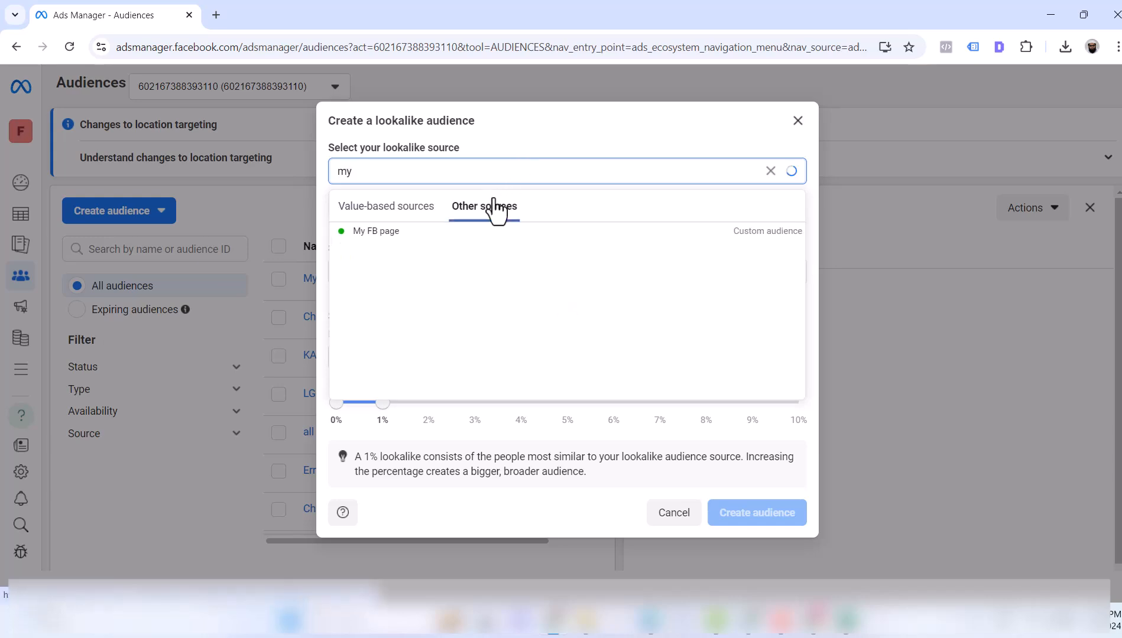
pyautogui.click(385, 233)
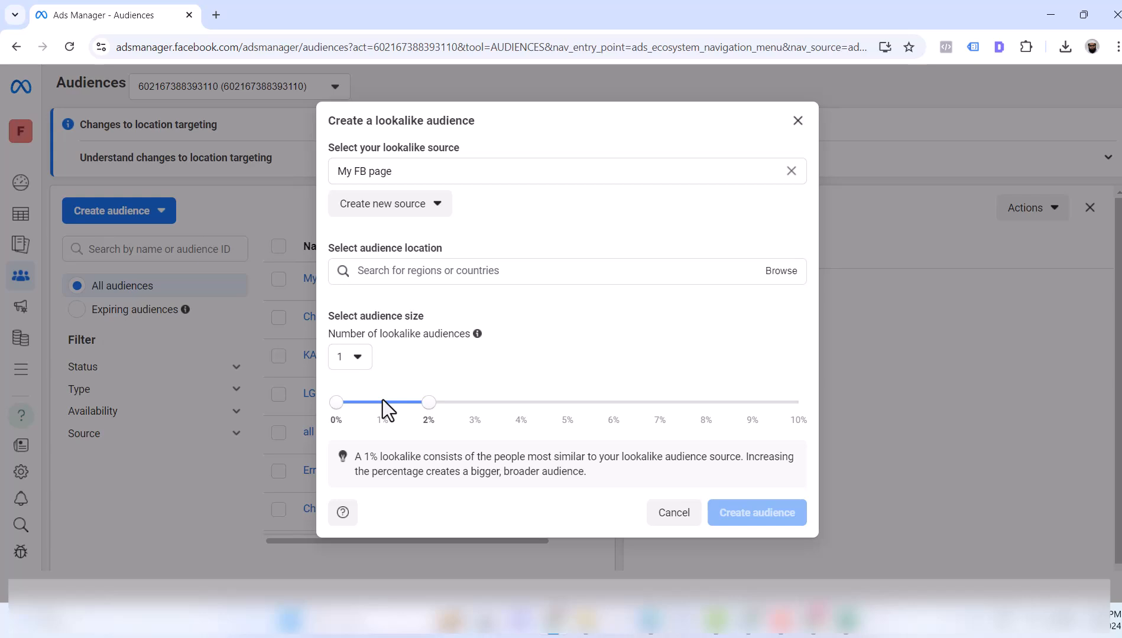
pyautogui.click(660, 517)
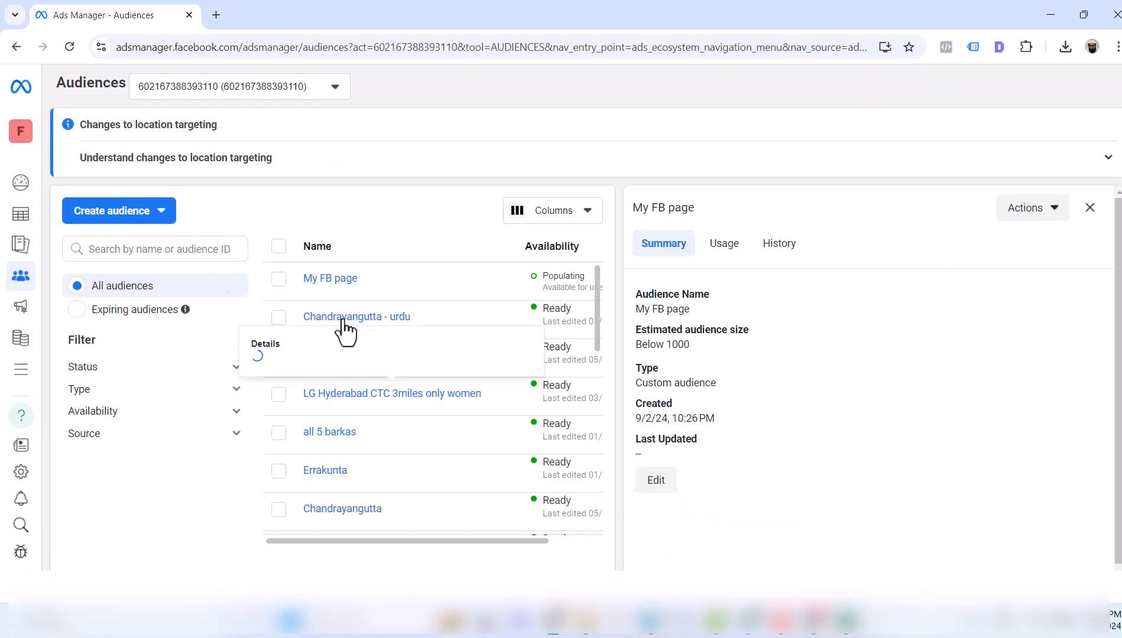
# Step: Start a new saved audience and name it Charminar
pyautogui.click(95, 218)
pyautogui.click(96, 312)
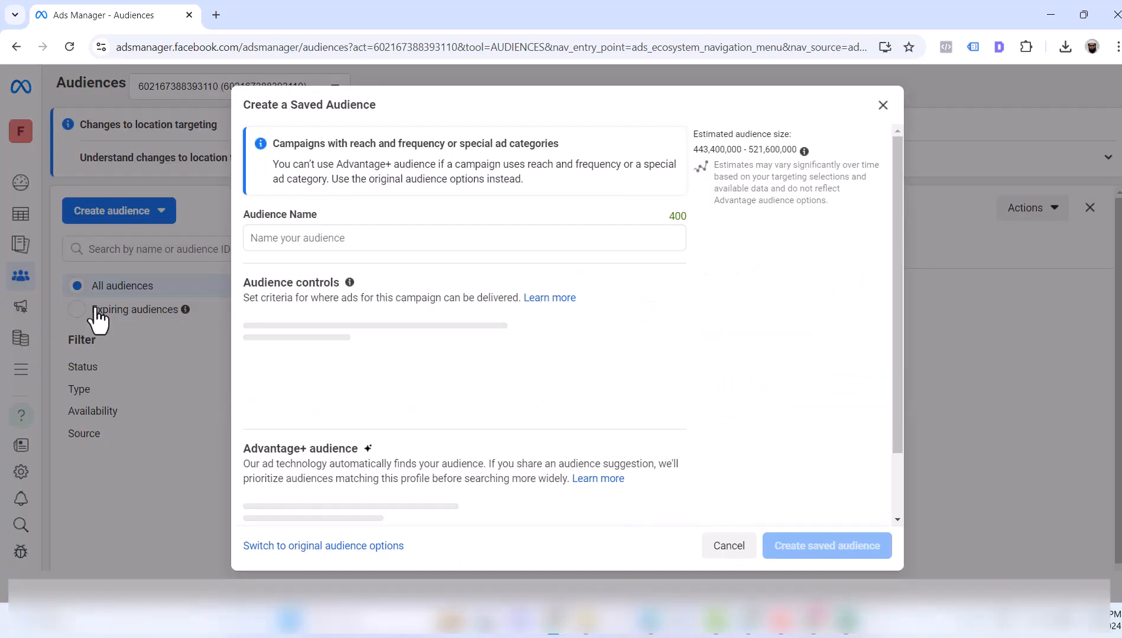
pyautogui.click(291, 243)
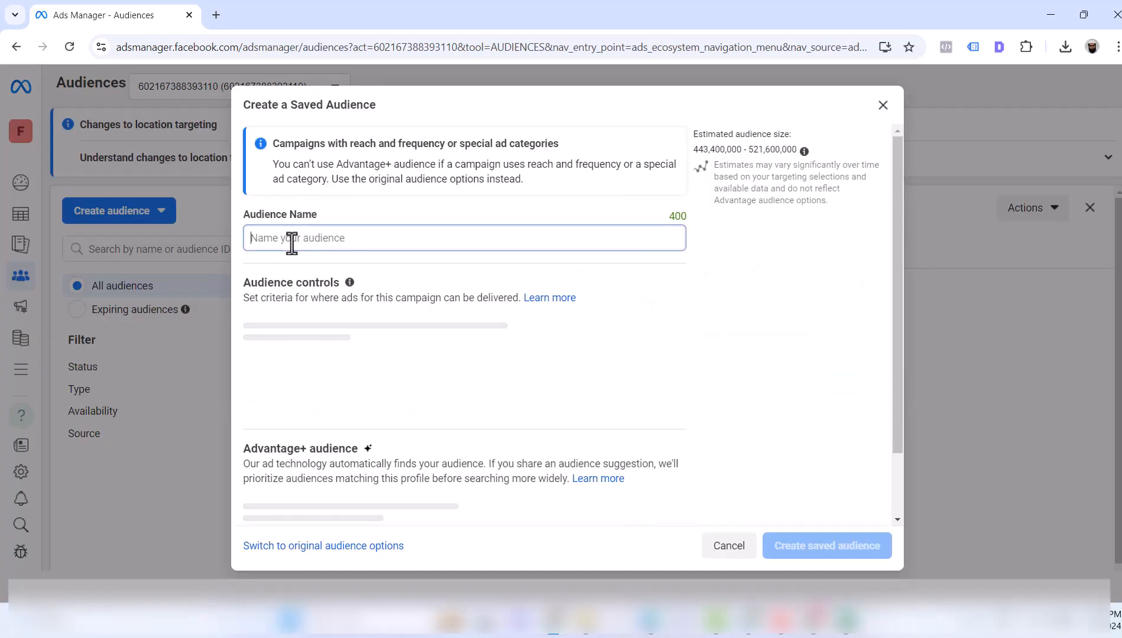
pyautogui.write('Charminar')
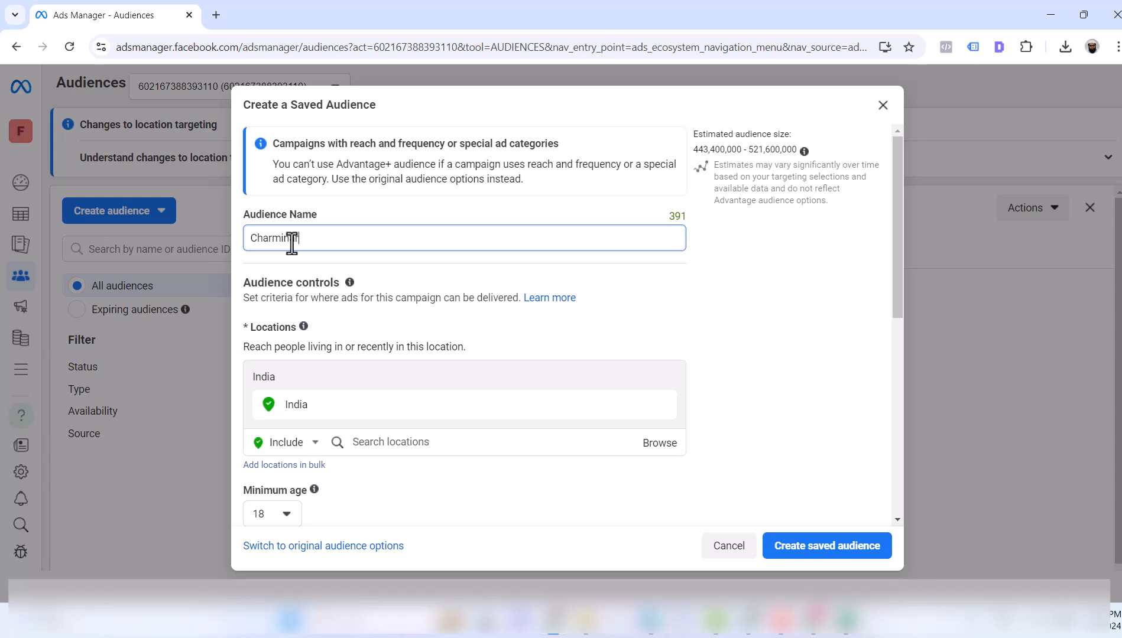
# Step: Replace the India location with the place Charminar as the included location of the saved audience
pyautogui.scroll(-1, 521, 335)
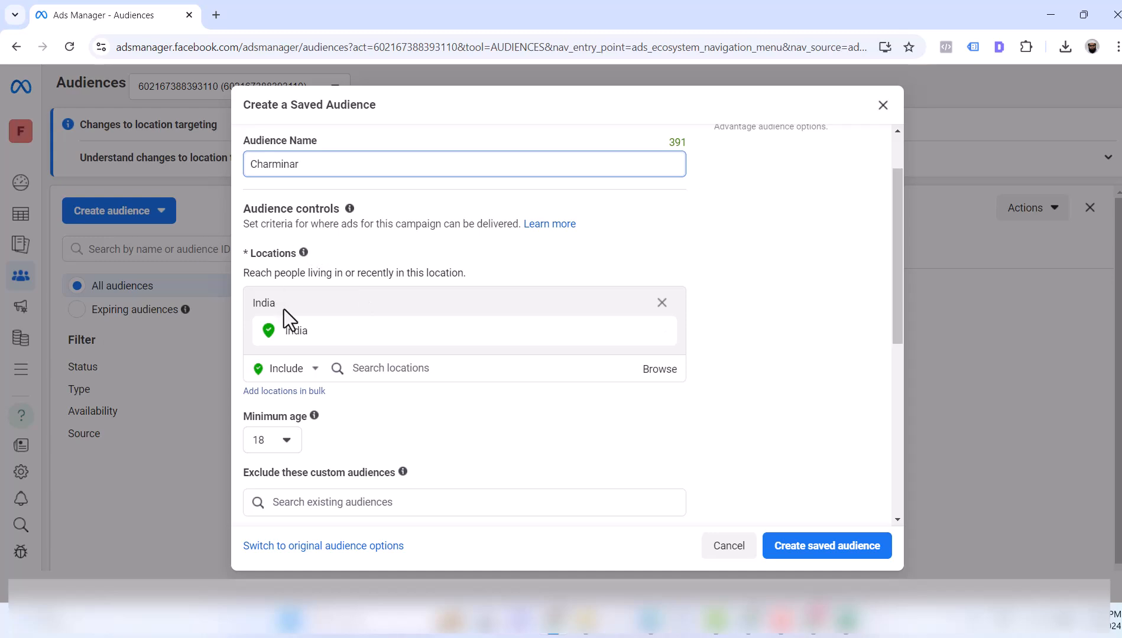
pyautogui.click(352, 328)
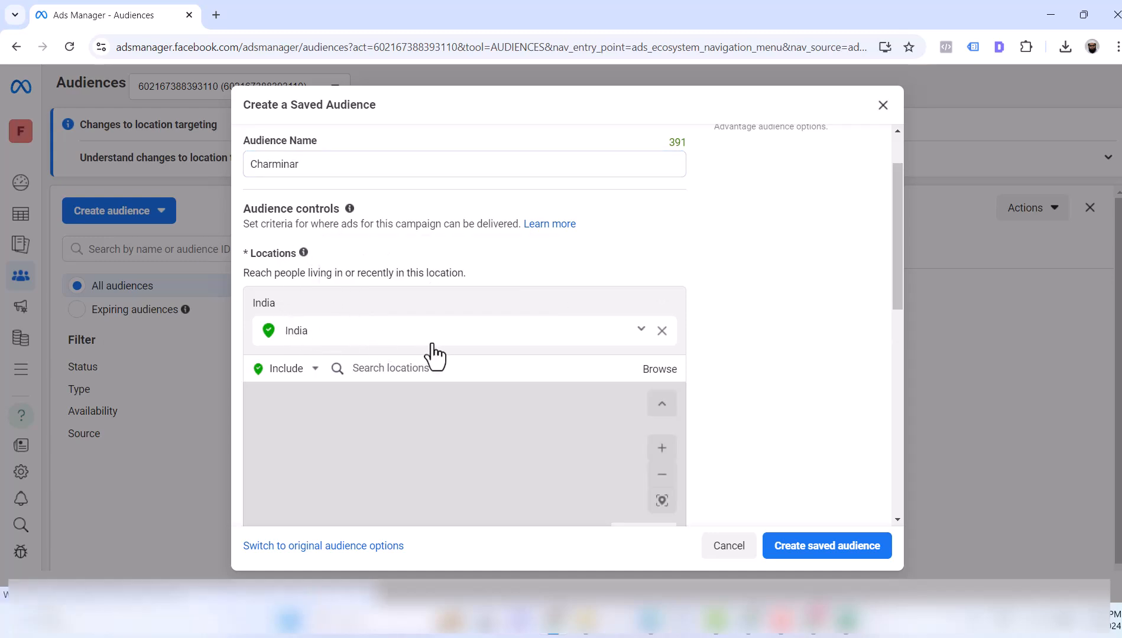
pyautogui.click(441, 369)
pyautogui.write('Ch')
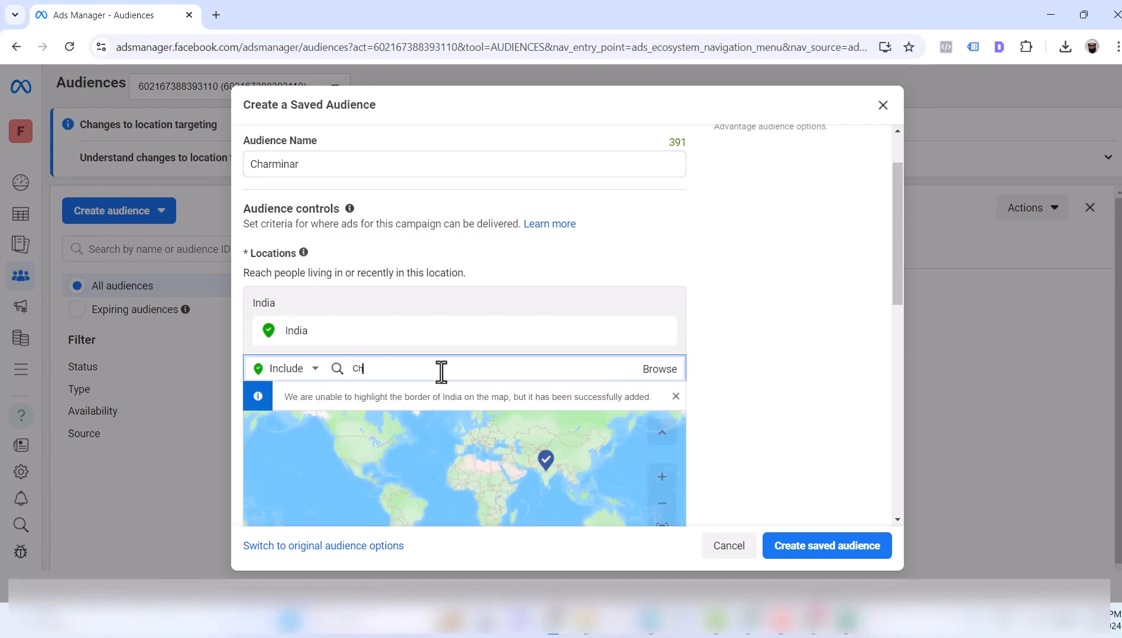
pyautogui.write('arminar')
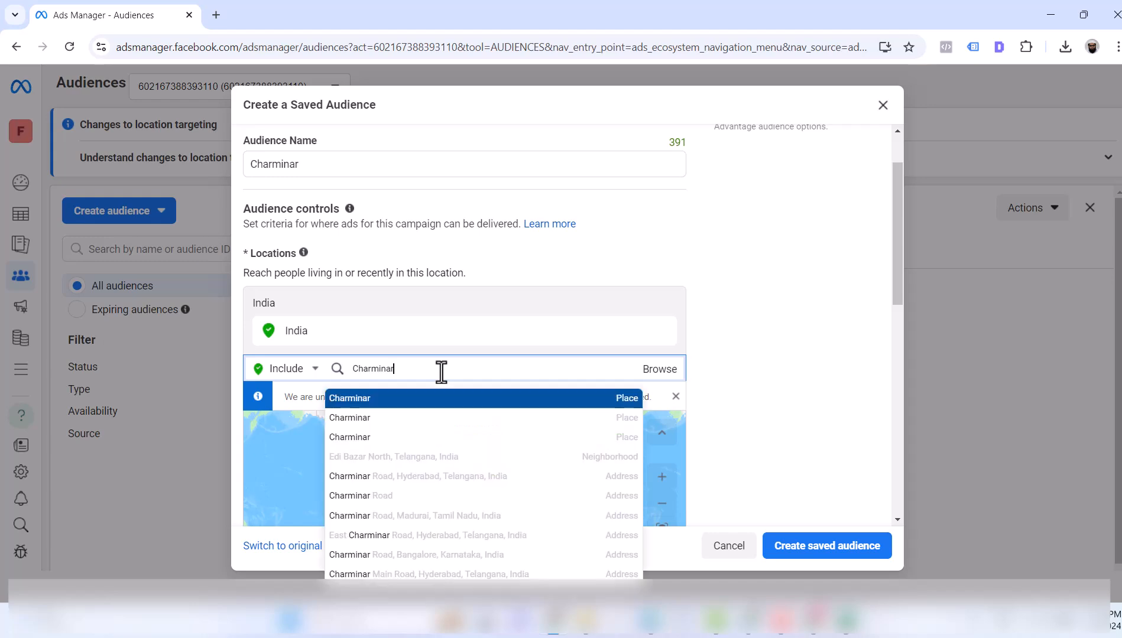
pyautogui.click(586, 398)
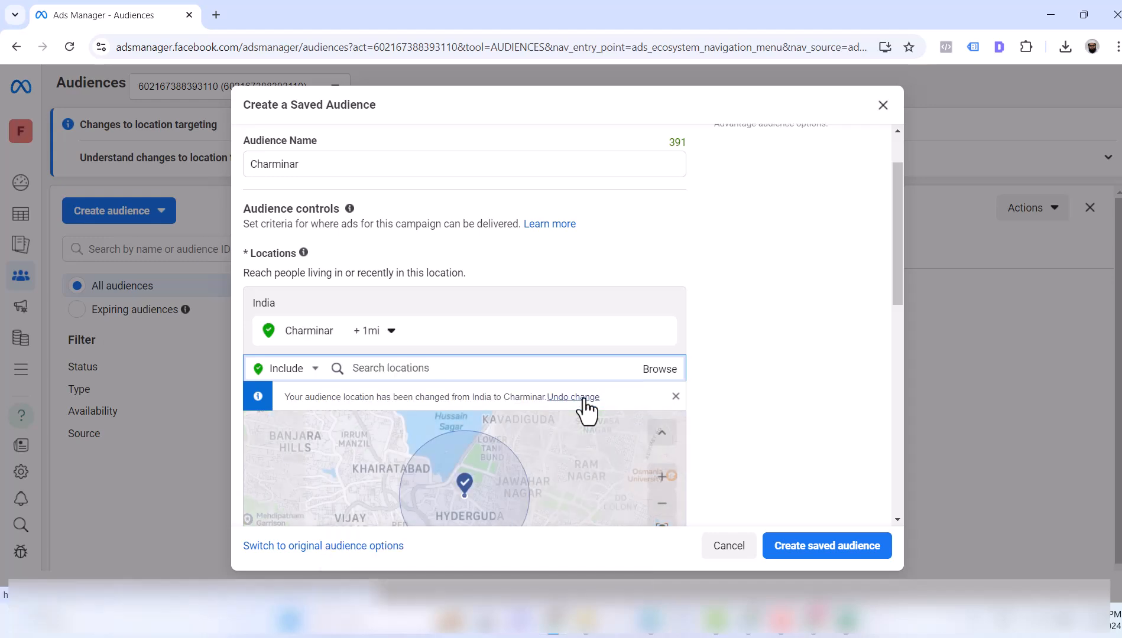
# Step: Set the radius around the Charminar location to 2 mi
pyautogui.scroll(-1, 774, 398)
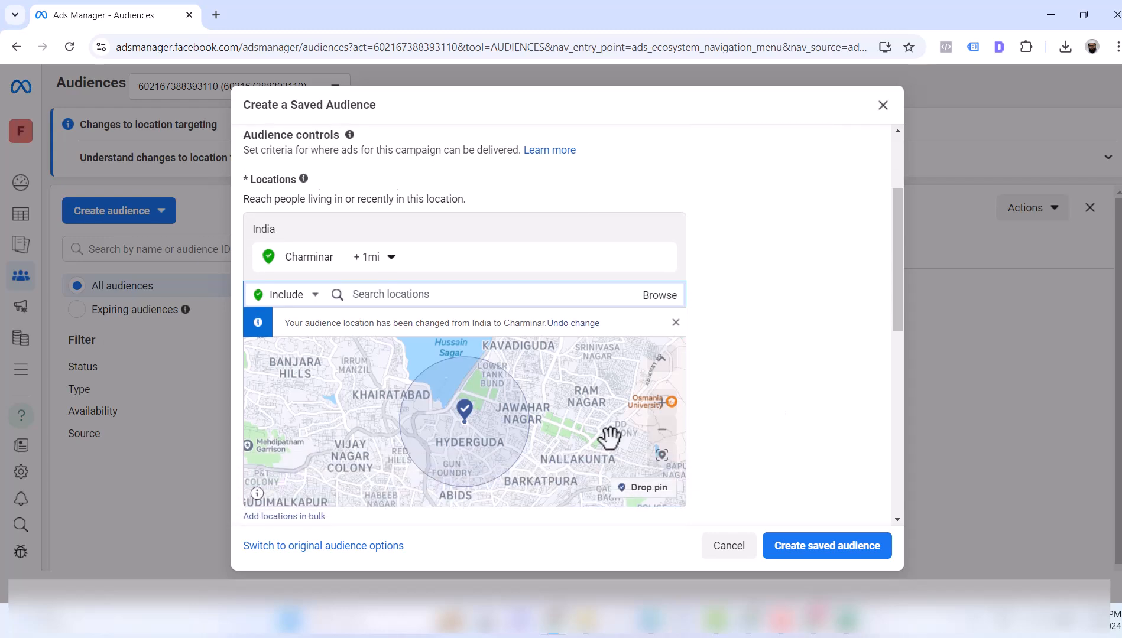
pyautogui.click(376, 266)
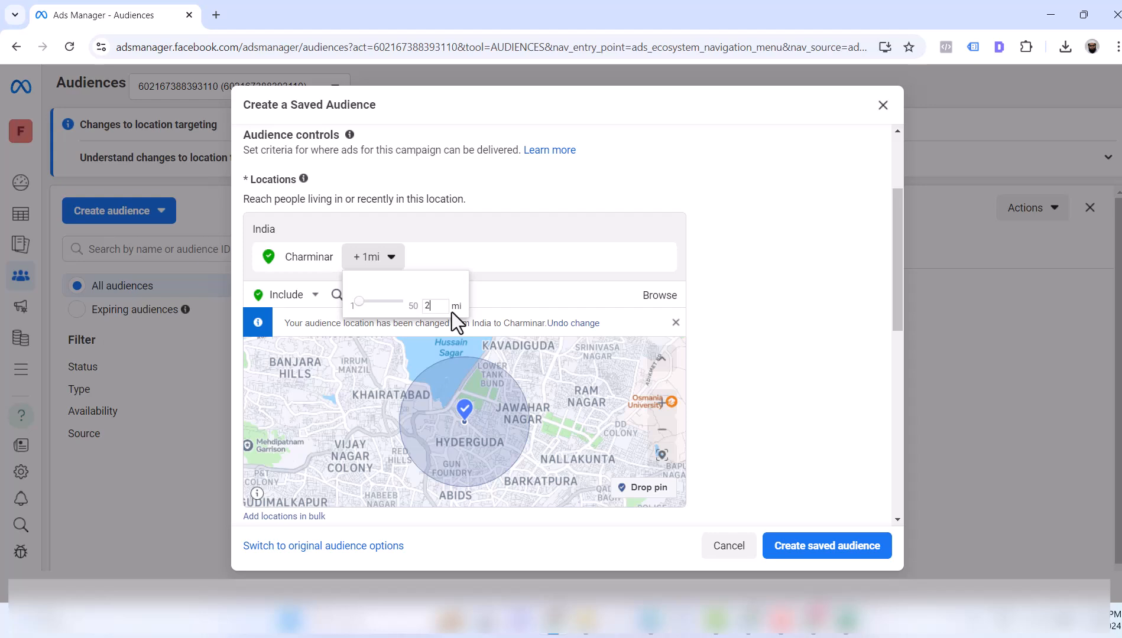
pyautogui.click(561, 294)
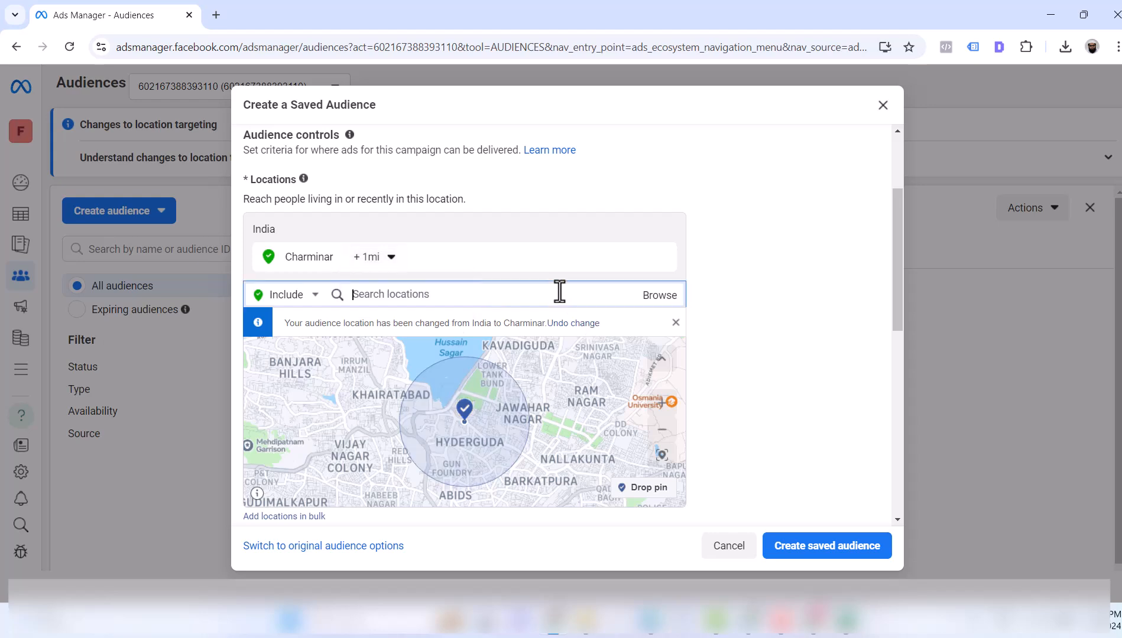
pyautogui.click(396, 260)
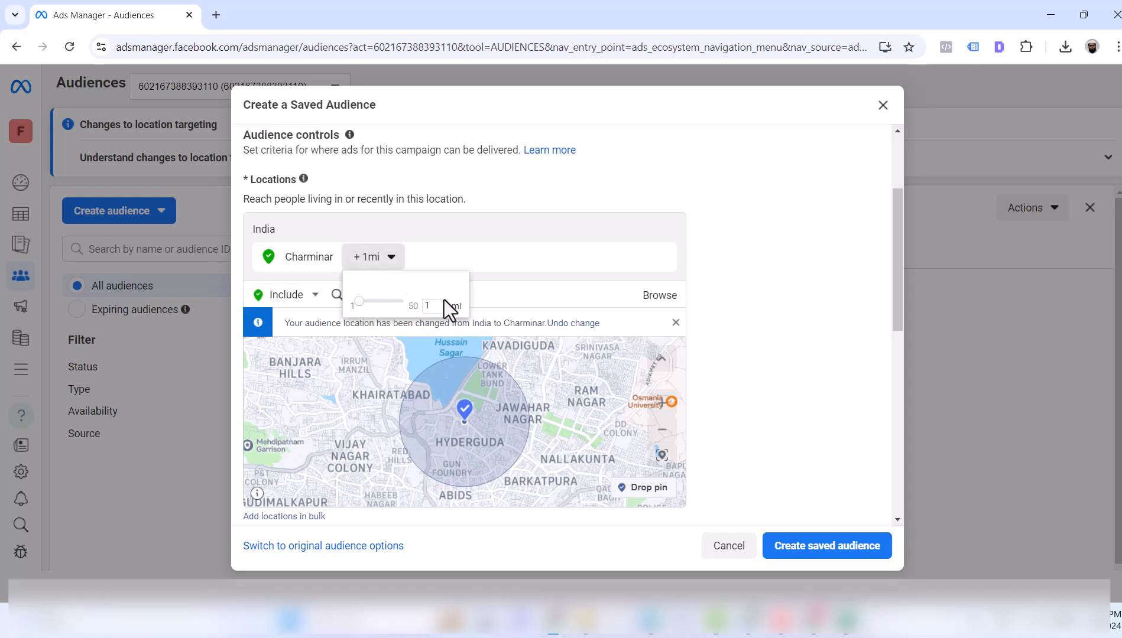
pyautogui.write('2')
pyautogui.press('Return')
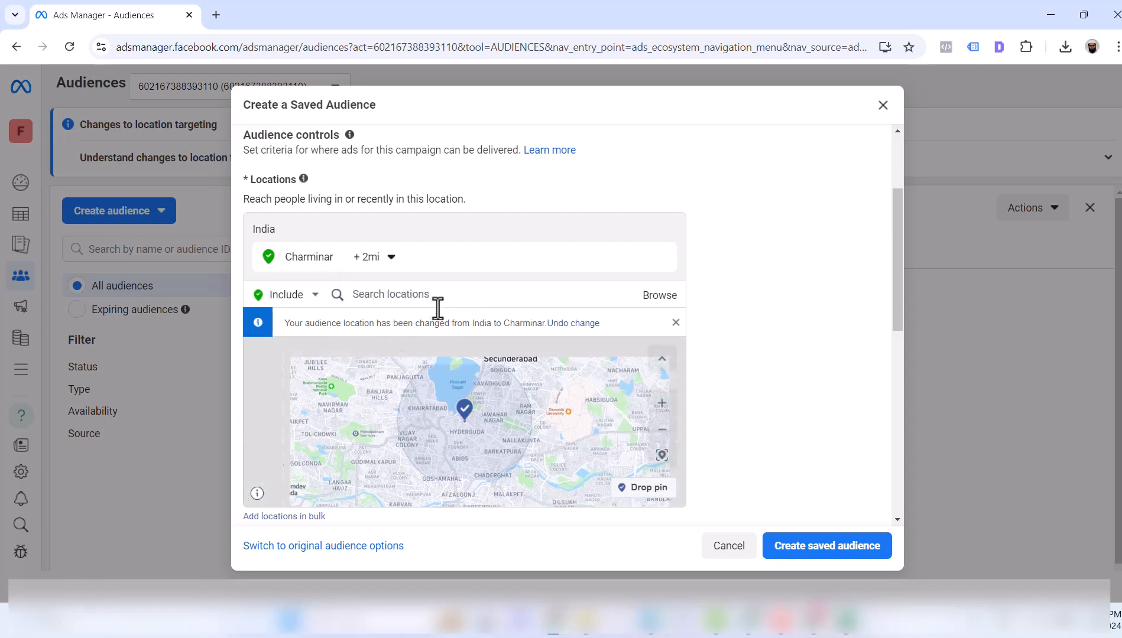
# Step: Examine the targeted area on the map and set the Charminar location's radius back to 1 mi
pyautogui.click(662, 430)
pyautogui.click(662, 430)
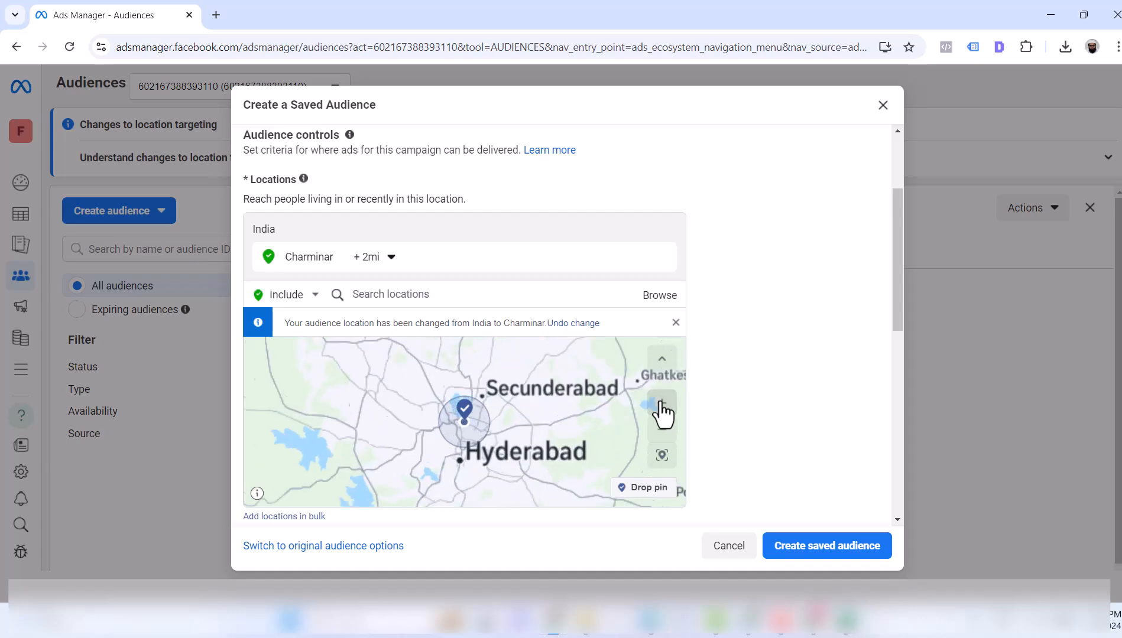
pyautogui.click(661, 408)
pyautogui.click(661, 409)
pyautogui.click(661, 403)
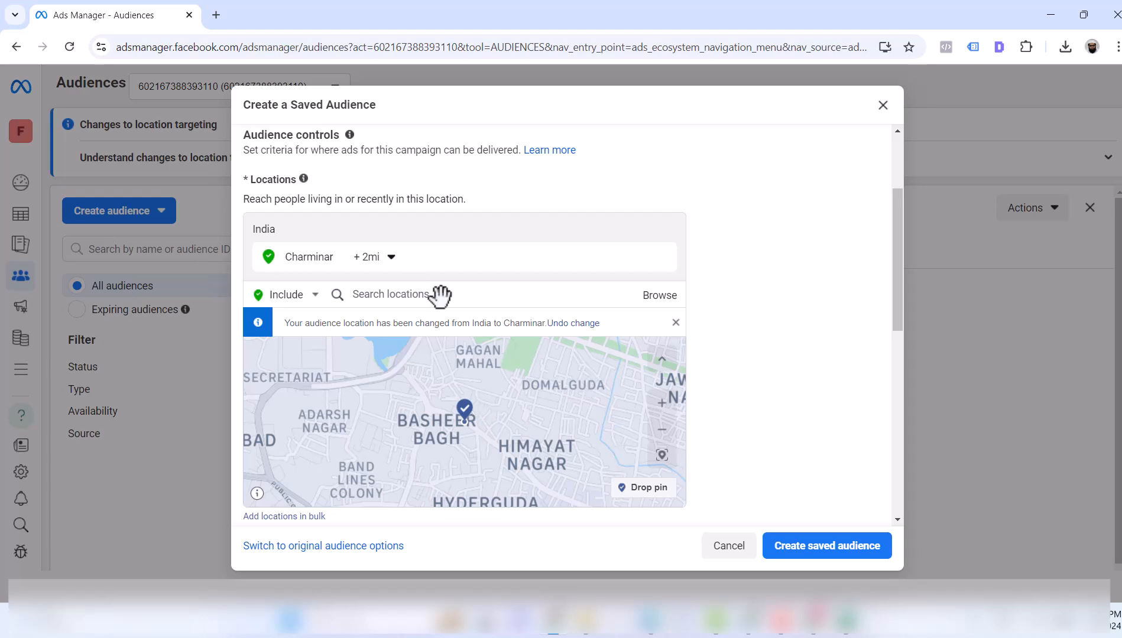
pyautogui.click(395, 258)
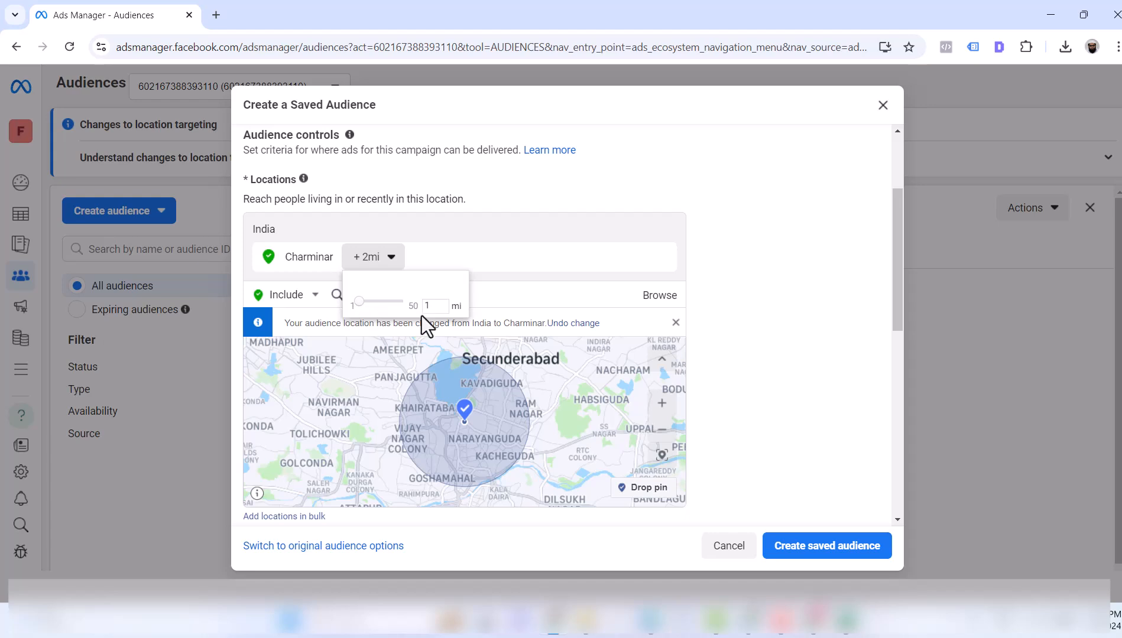
pyautogui.click(446, 315)
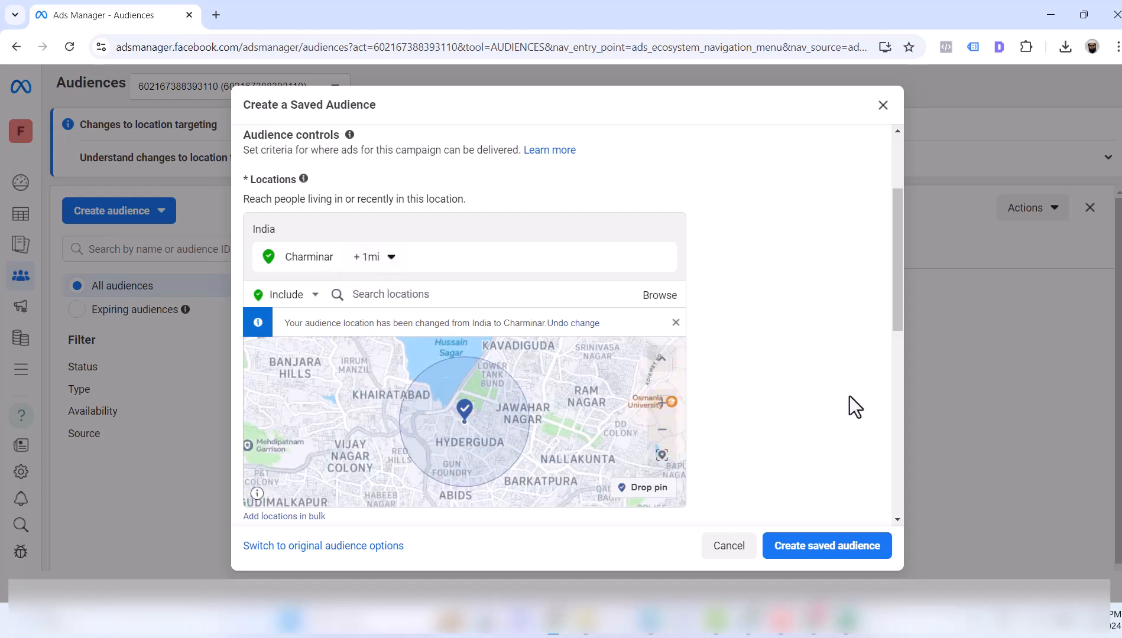
# Step: Examine the minimum age choices for the saved audience and leave the minimum age at 18
pyautogui.scroll(-4, 818, 405)
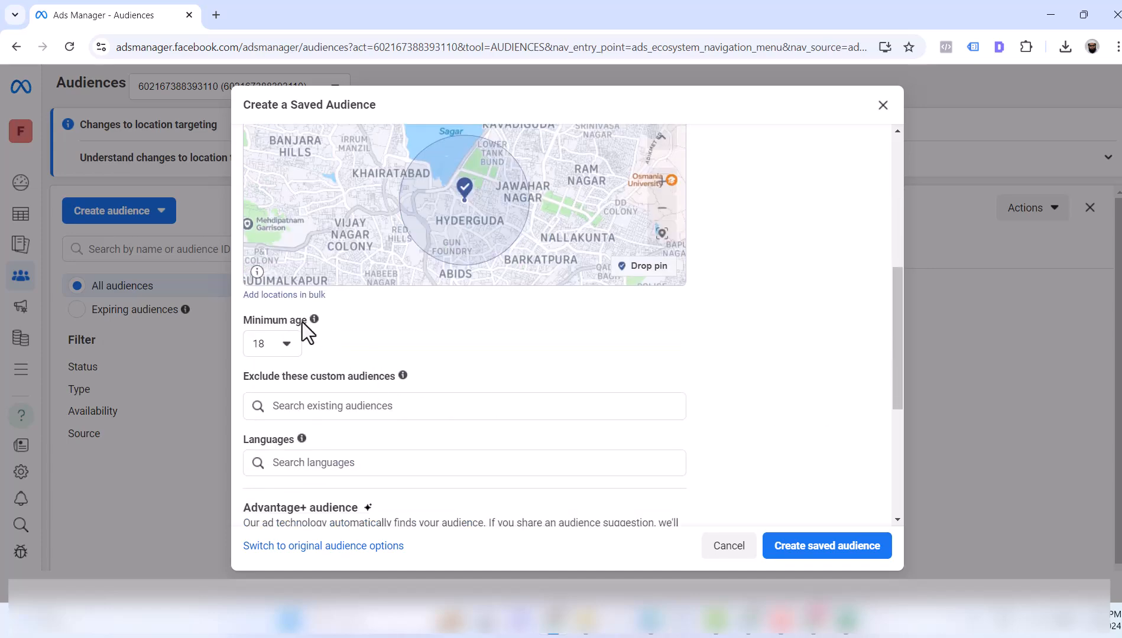
pyautogui.click(291, 349)
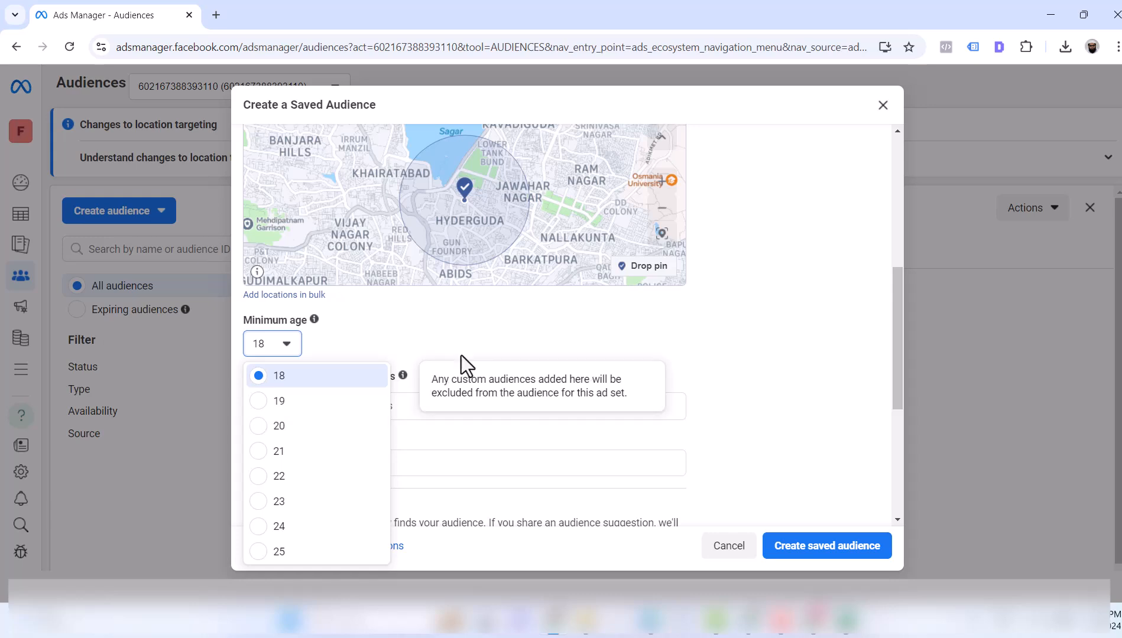
pyautogui.click(487, 330)
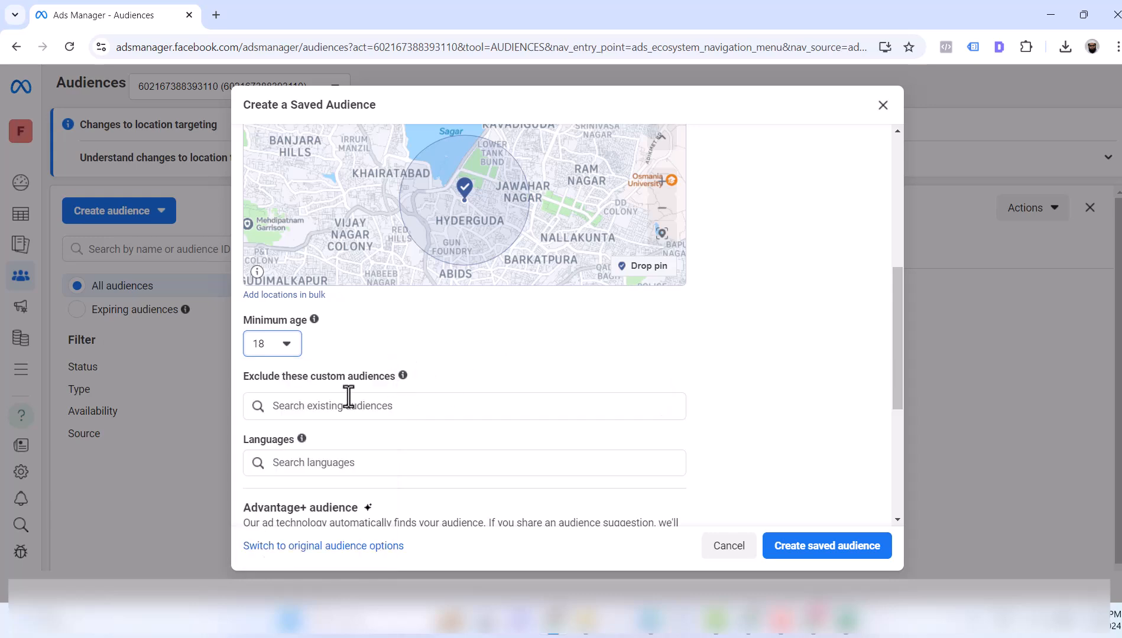
# Step: Exclude the existing custom audience My FB page from the saved audience
pyautogui.scroll(-1, 348, 396)
pyautogui.scroll(-2, 539, 433)
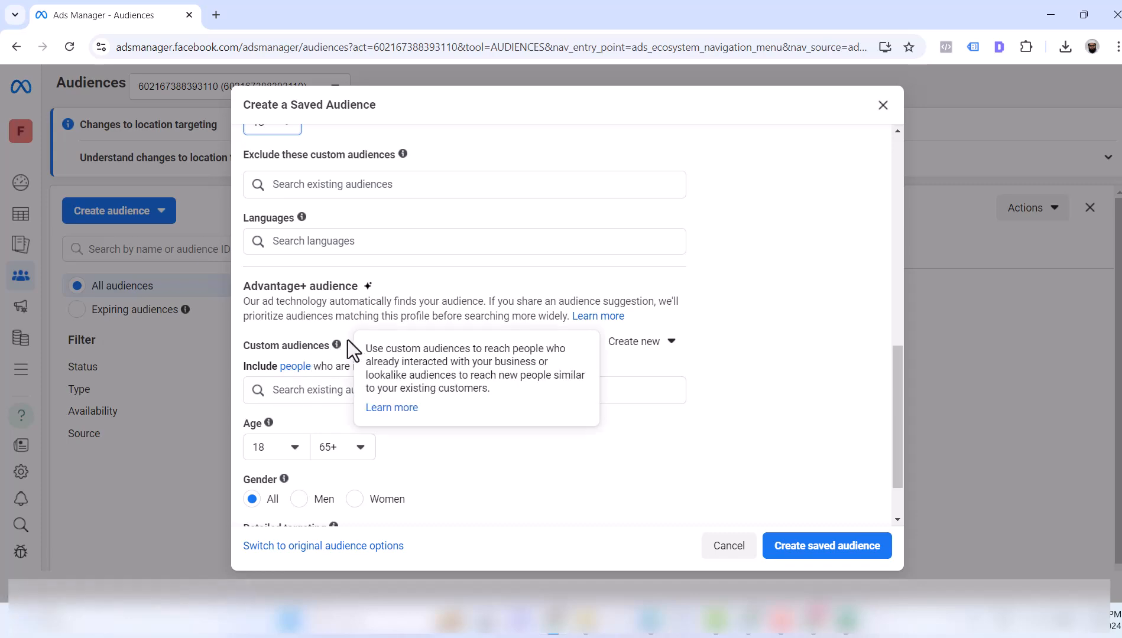
pyautogui.scroll(4, 304, 354)
pyautogui.scroll(-1, 339, 428)
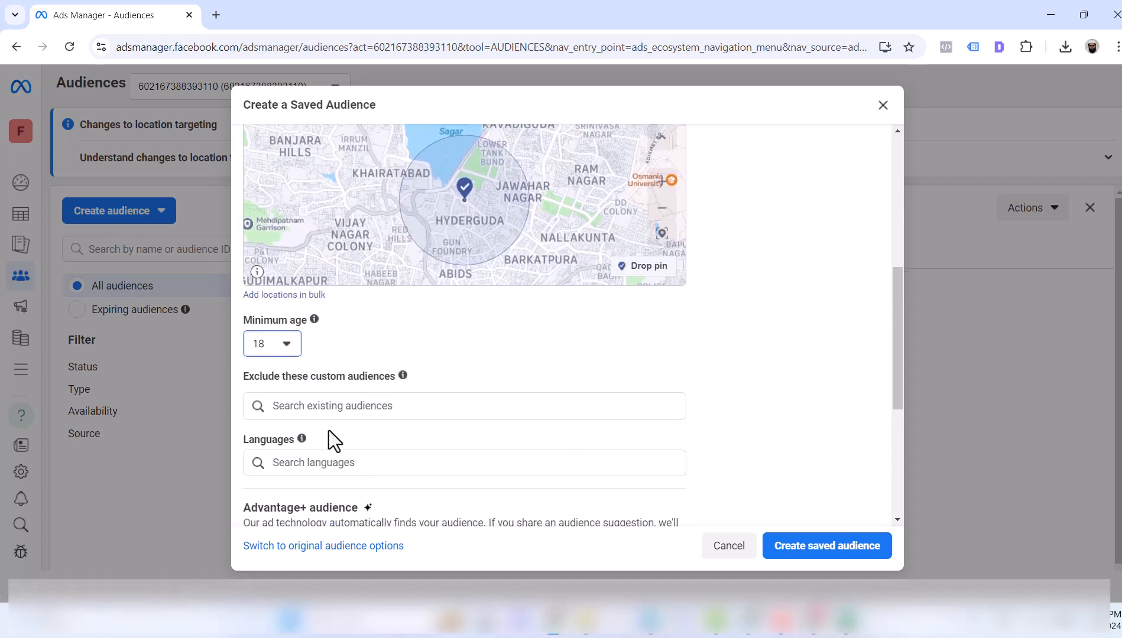
pyautogui.click(336, 414)
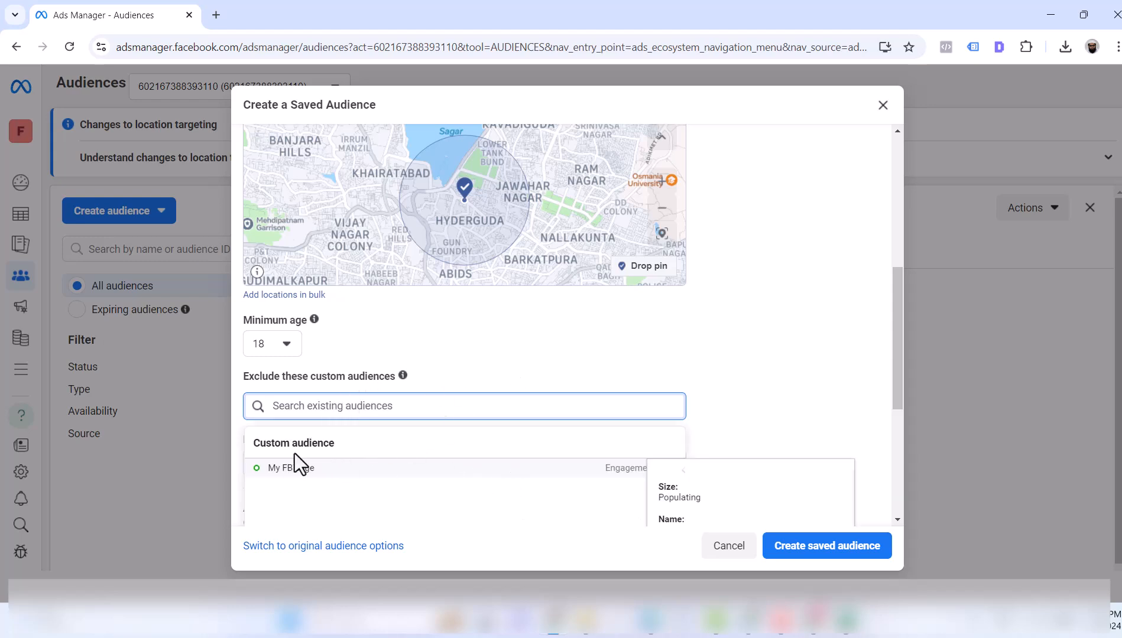
pyautogui.click(287, 473)
pyautogui.scroll(-3, 403, 416)
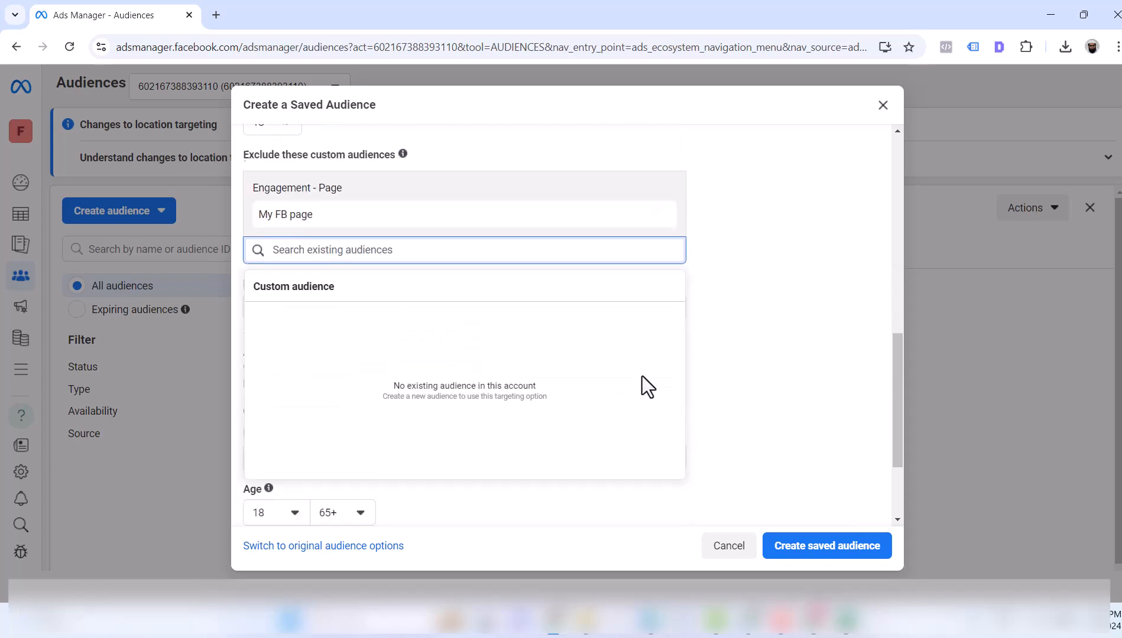
pyautogui.click(821, 278)
# Step: Add Telugu as a targeted language of the saved audience
pyautogui.click(338, 305)
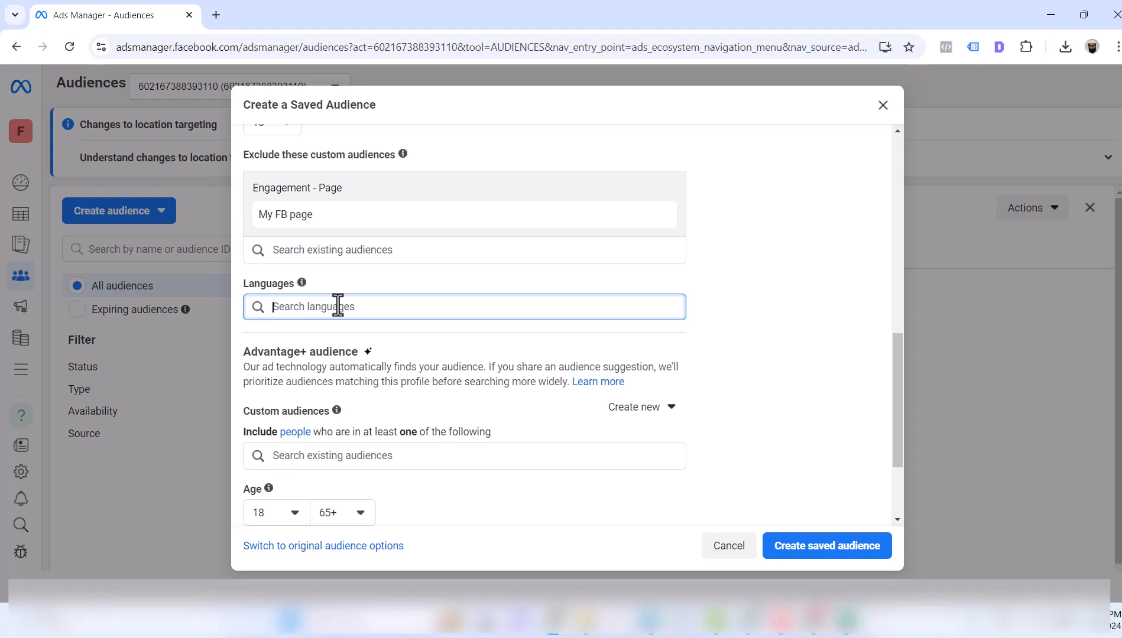
pyautogui.write('Telugu')
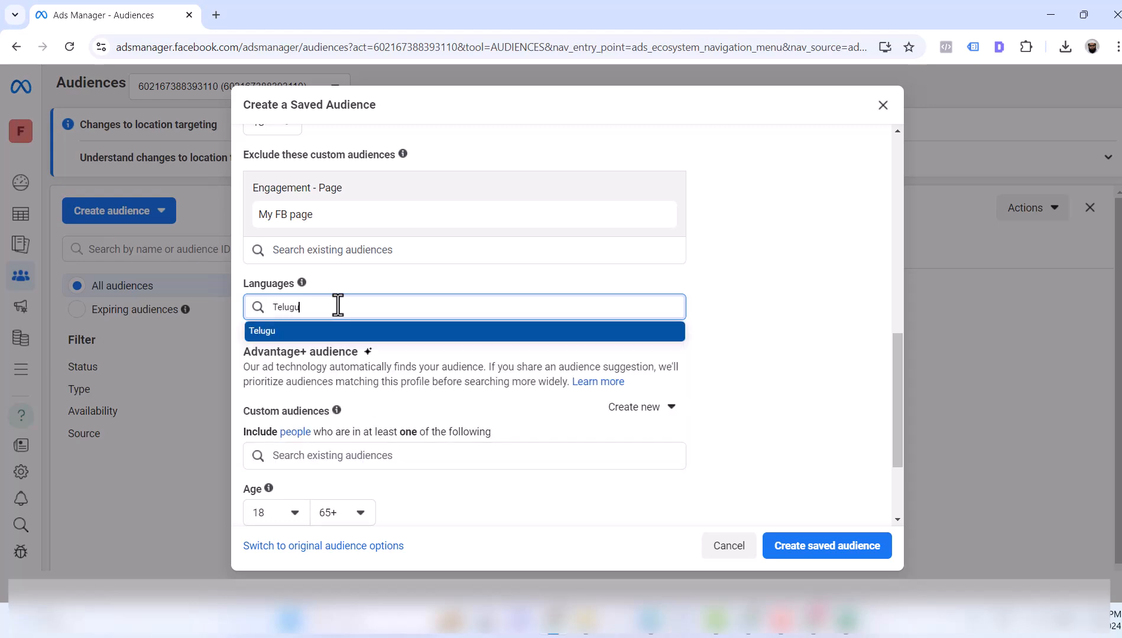
pyautogui.click(317, 331)
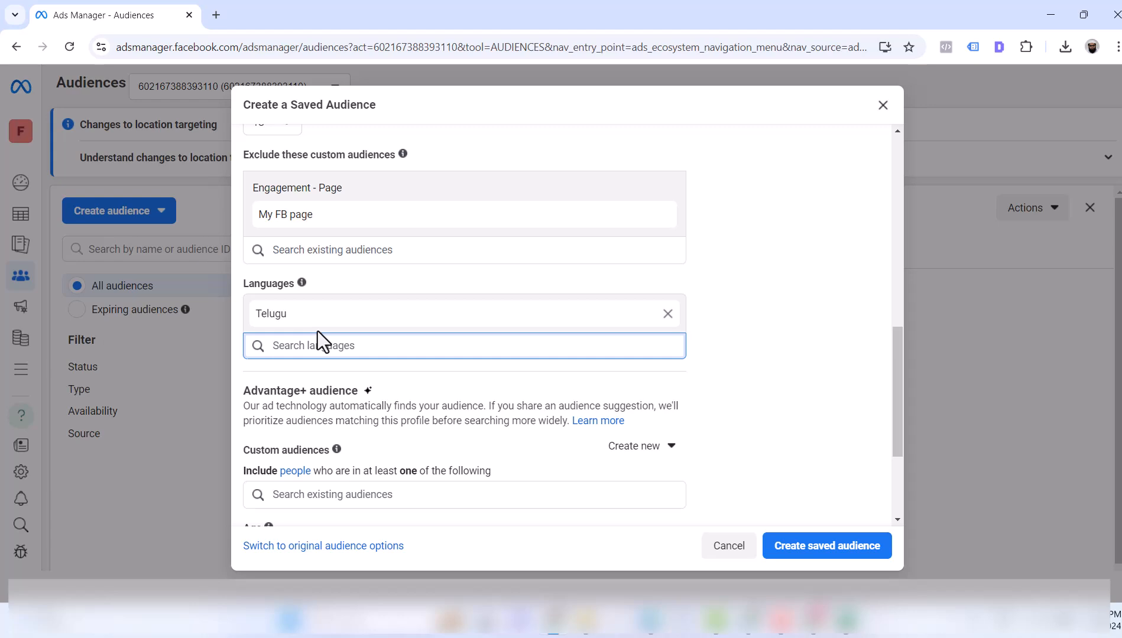
# Step: Replace Telugu with Urdu as the audience's language and remove Urdu again
pyautogui.click(668, 314)
pyautogui.click(530, 303)
pyautogui.write('U')
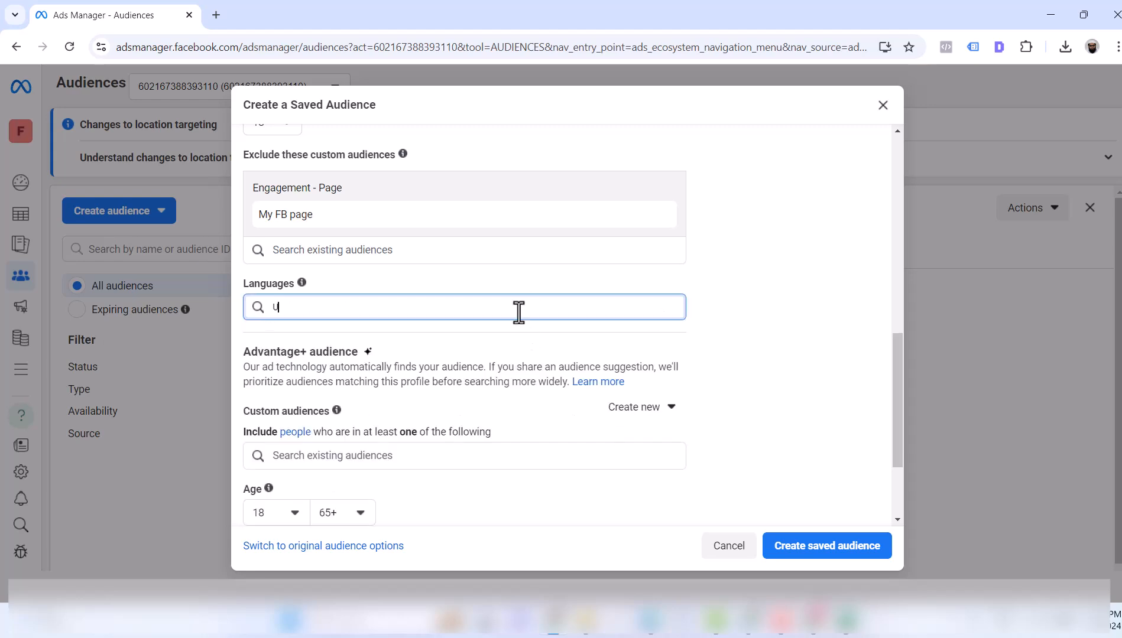
pyautogui.write('rdu')
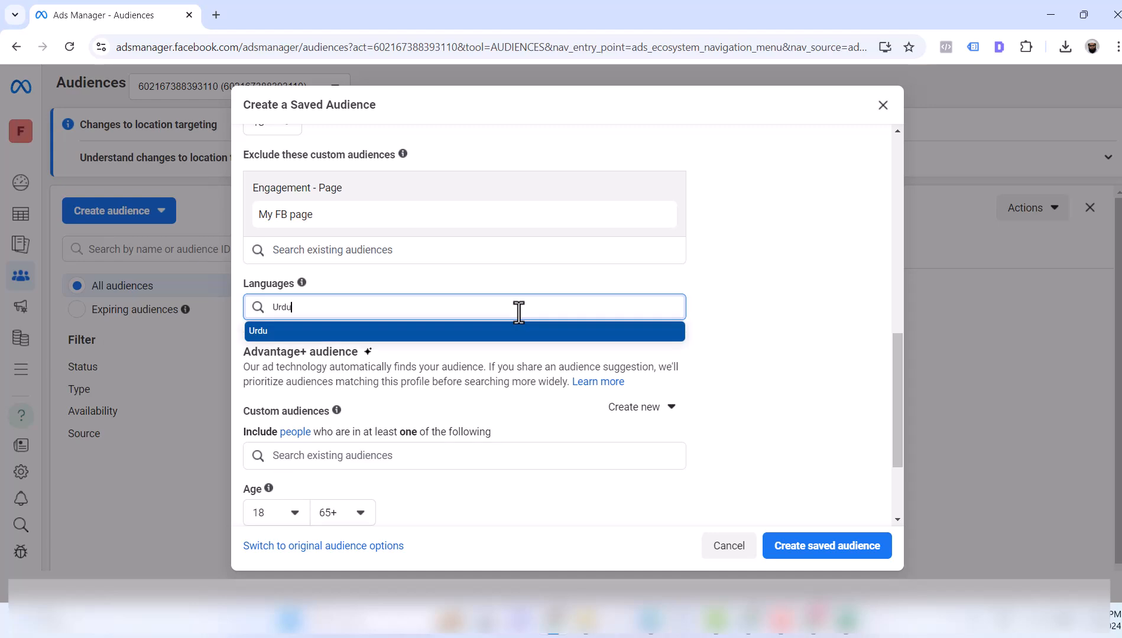
pyautogui.click(508, 333)
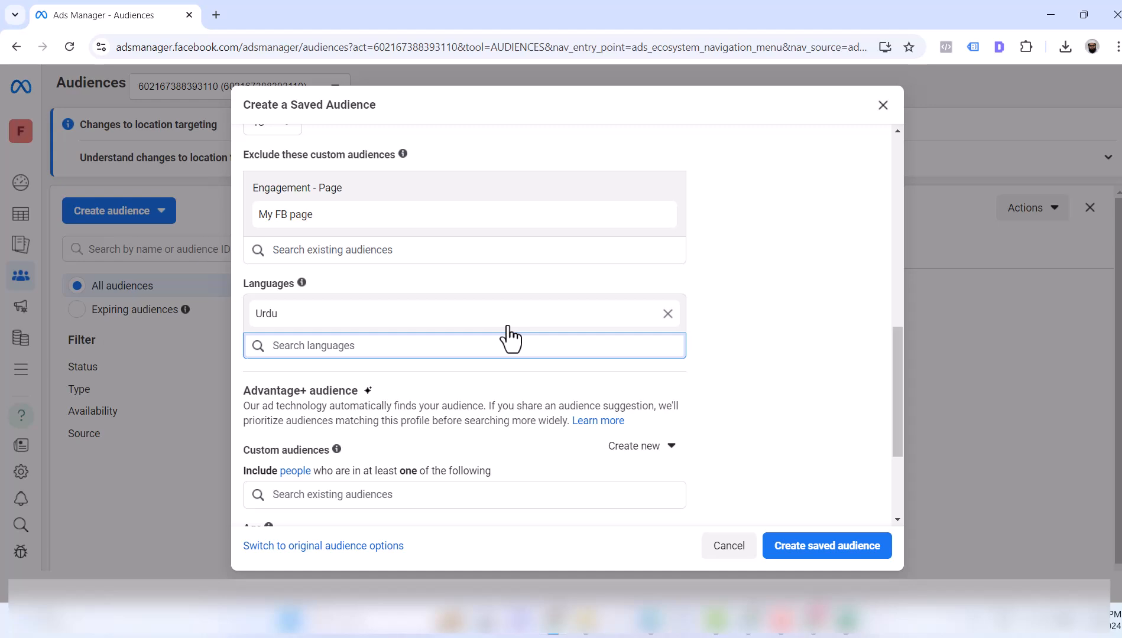
pyautogui.click(667, 314)
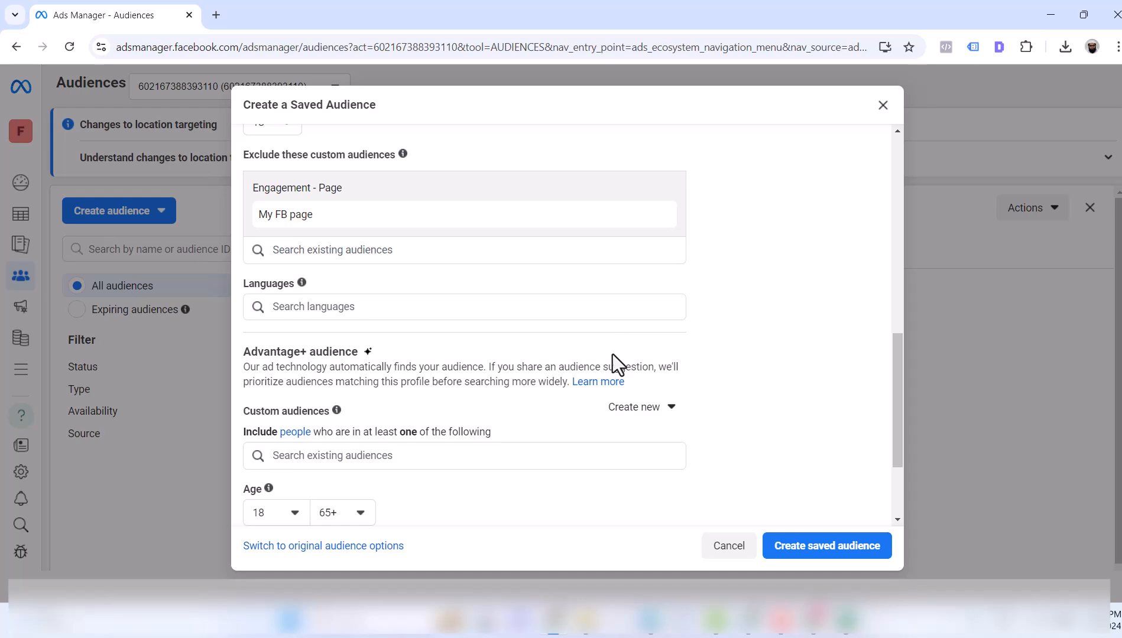
pyautogui.scroll(-2, 608, 368)
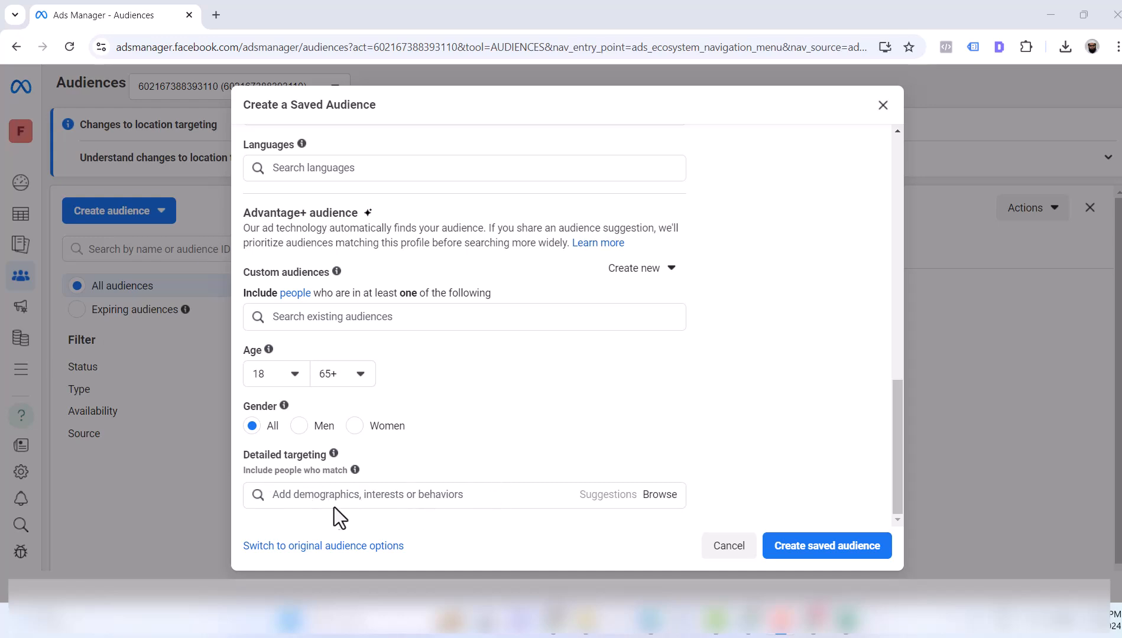
pyautogui.click(339, 496)
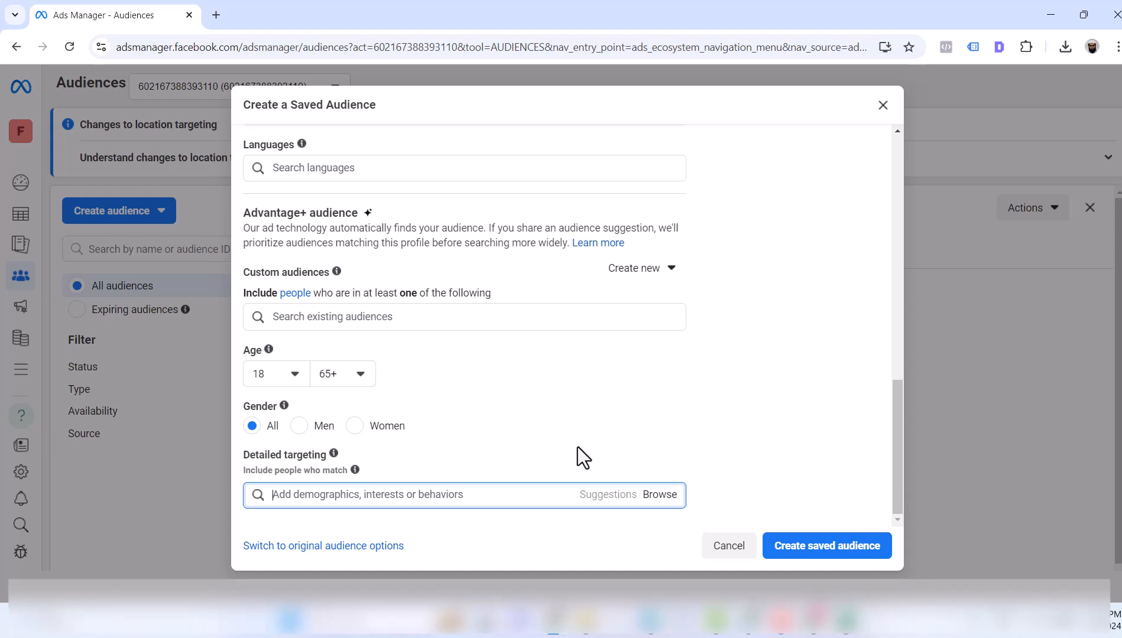
pyautogui.click(660, 496)
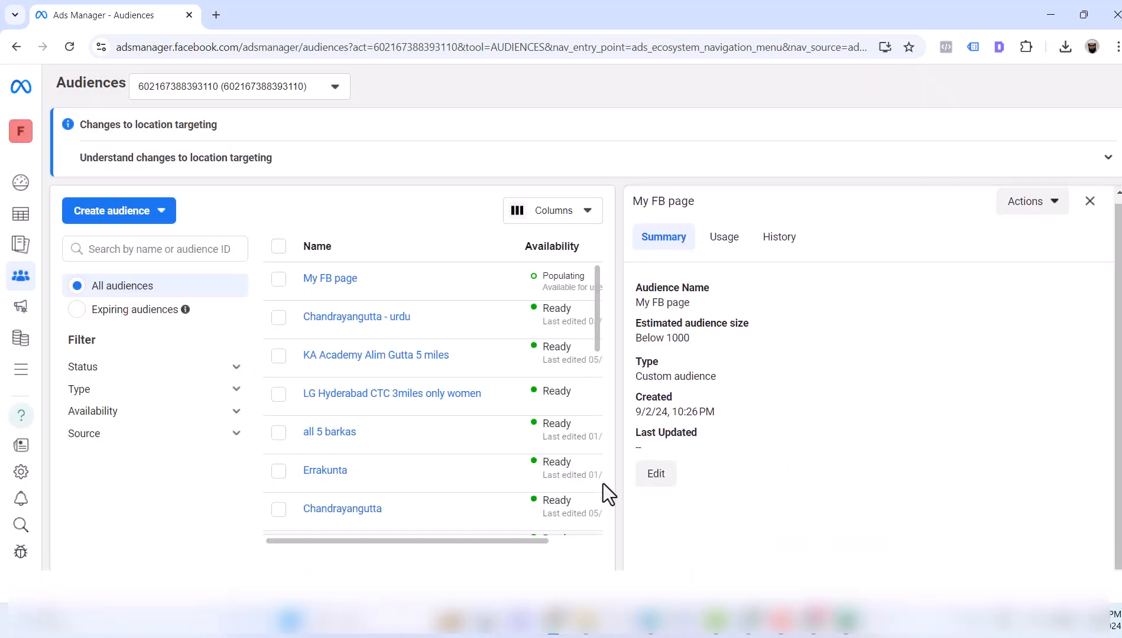
pyautogui.click(650, 477)
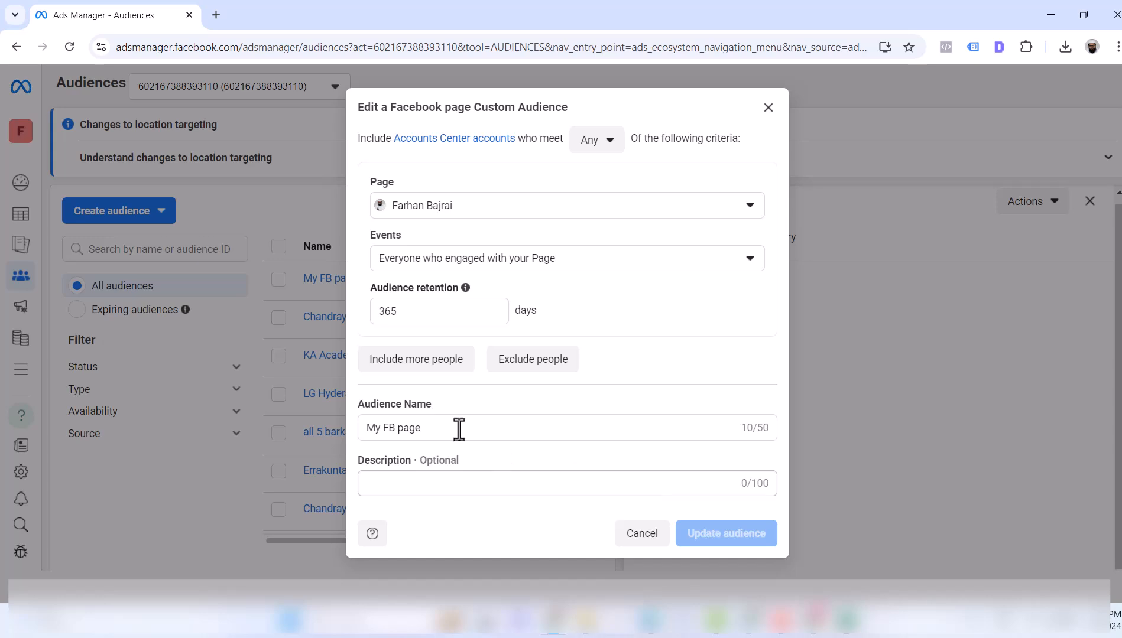
pyautogui.click(762, 115)
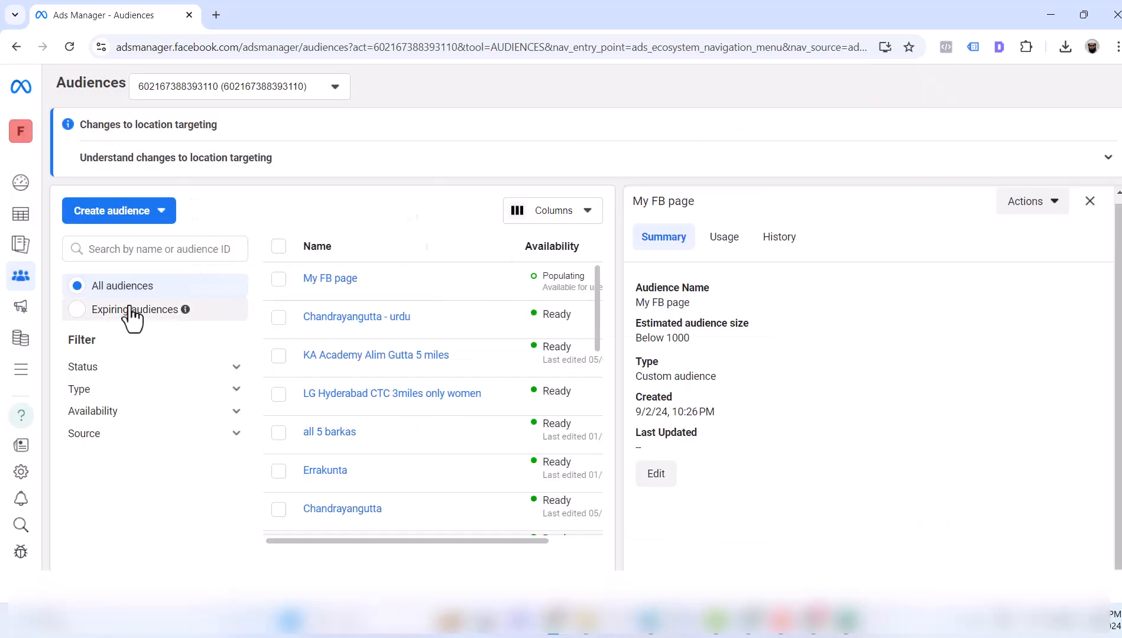
# Step: Start a new saved audience and open its detailed targeting categories for browsing
pyautogui.click(124, 214)
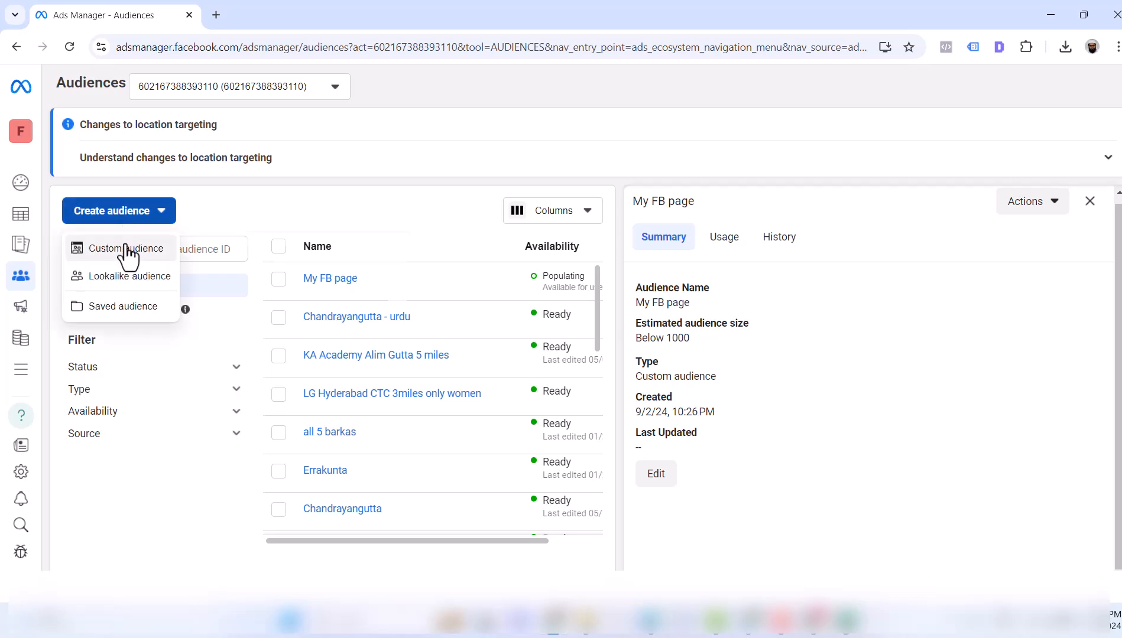
pyautogui.click(112, 303)
pyautogui.scroll(-5, 546, 383)
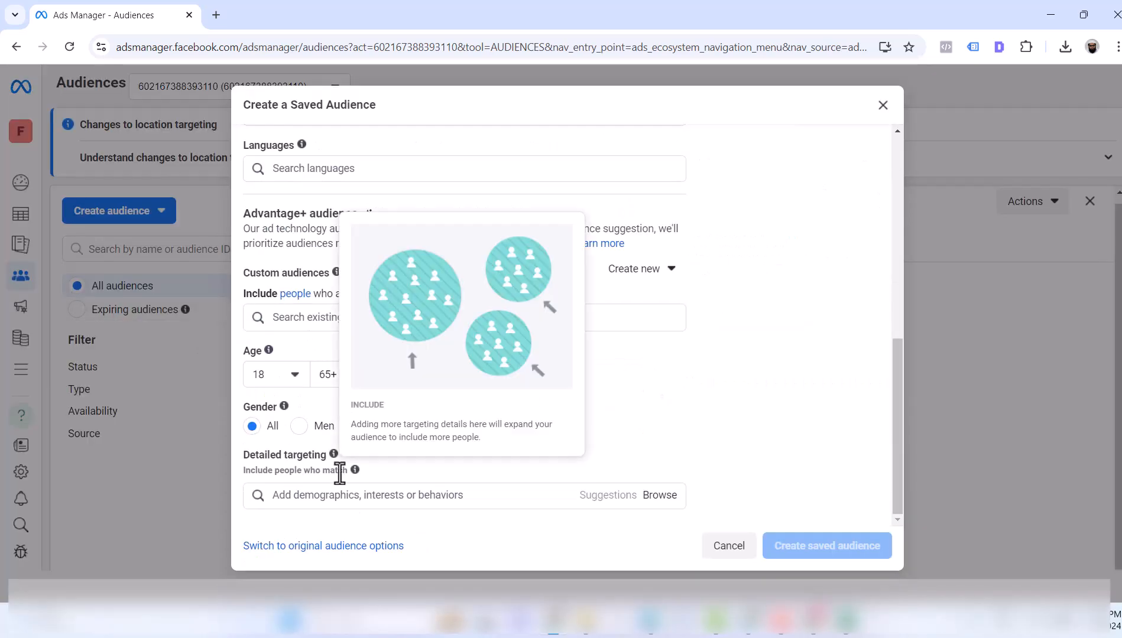
pyautogui.click(671, 498)
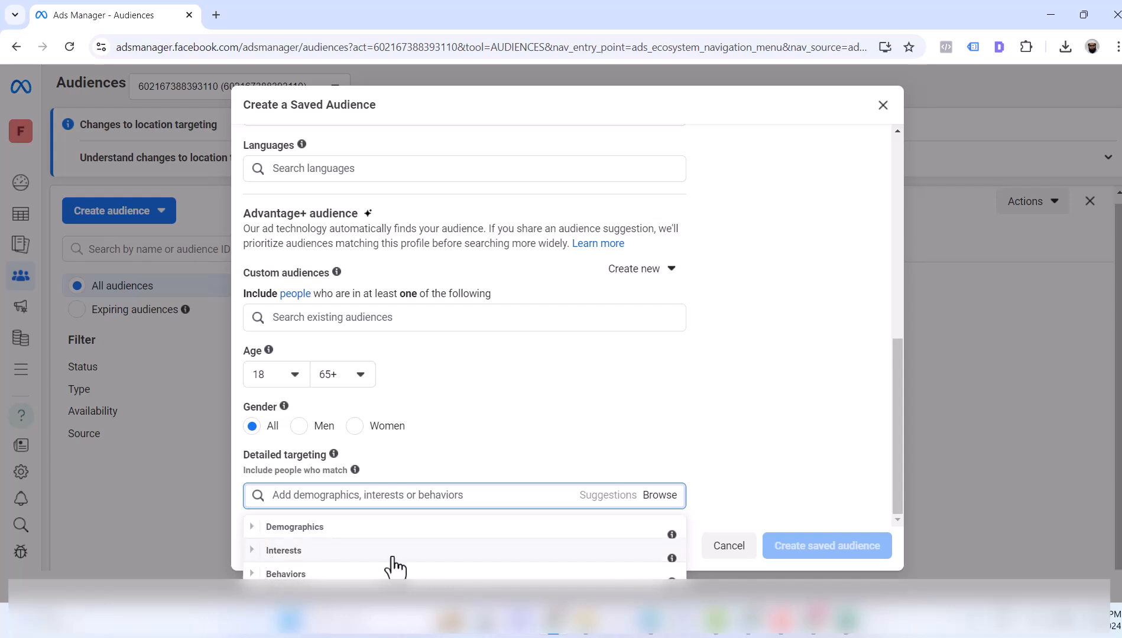
pyautogui.moveTo(672, 537)
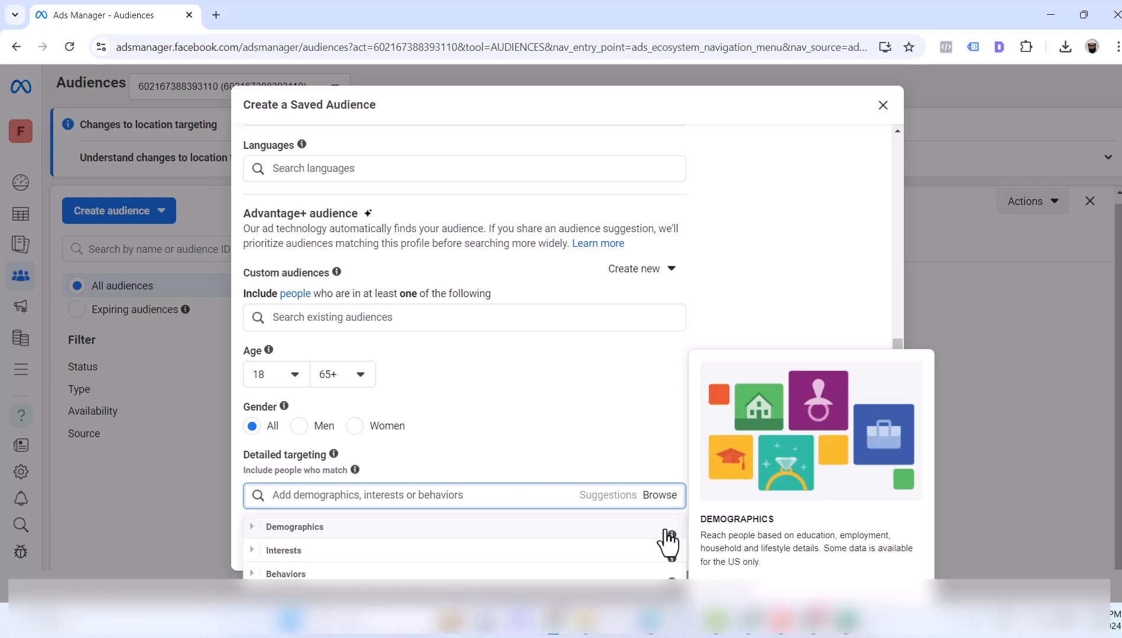
# Step: Examine the subcategories under Demographics in detailed targeting and close the category list
pyautogui.click(251, 529)
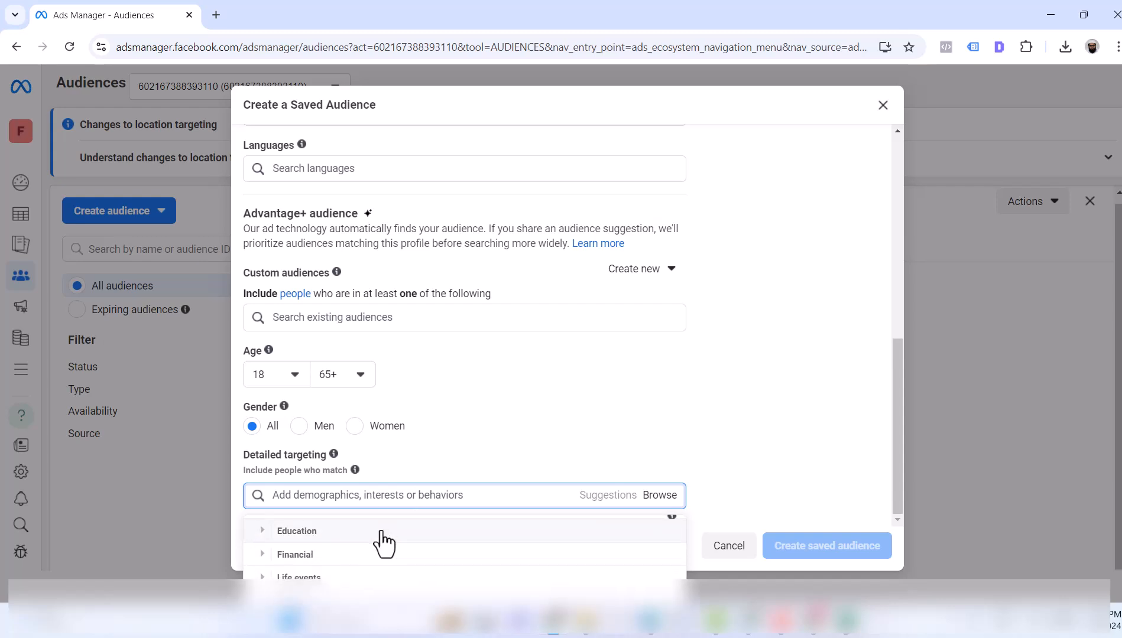
pyautogui.scroll(1, 355, 540)
pyautogui.scroll(-1, 355, 540)
pyautogui.scroll(1, 355, 540)
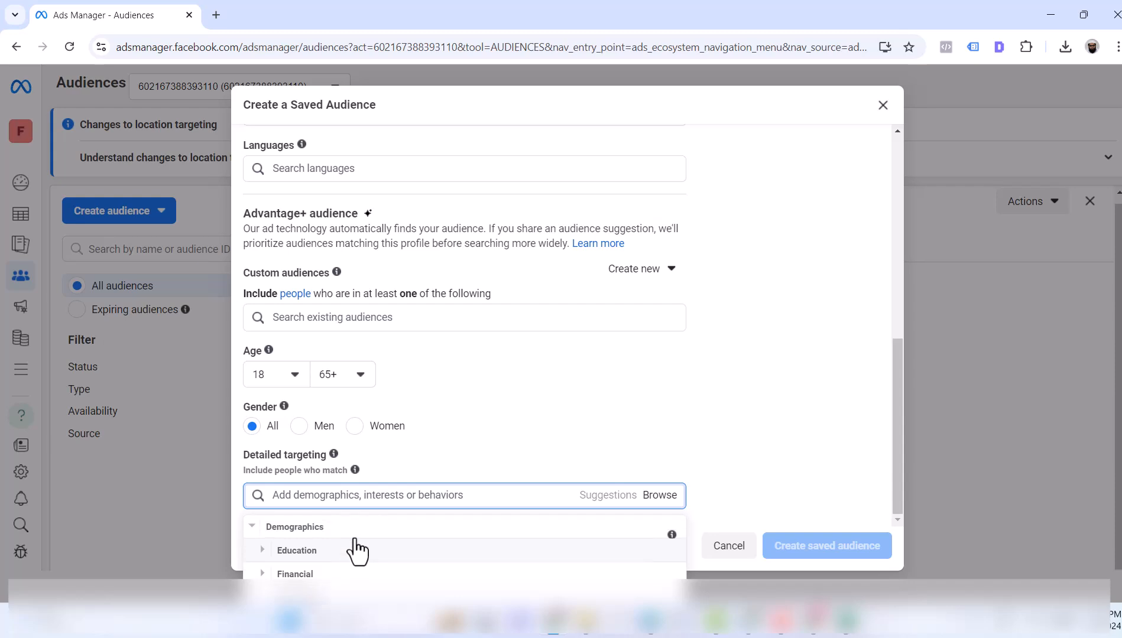
pyautogui.click(444, 201)
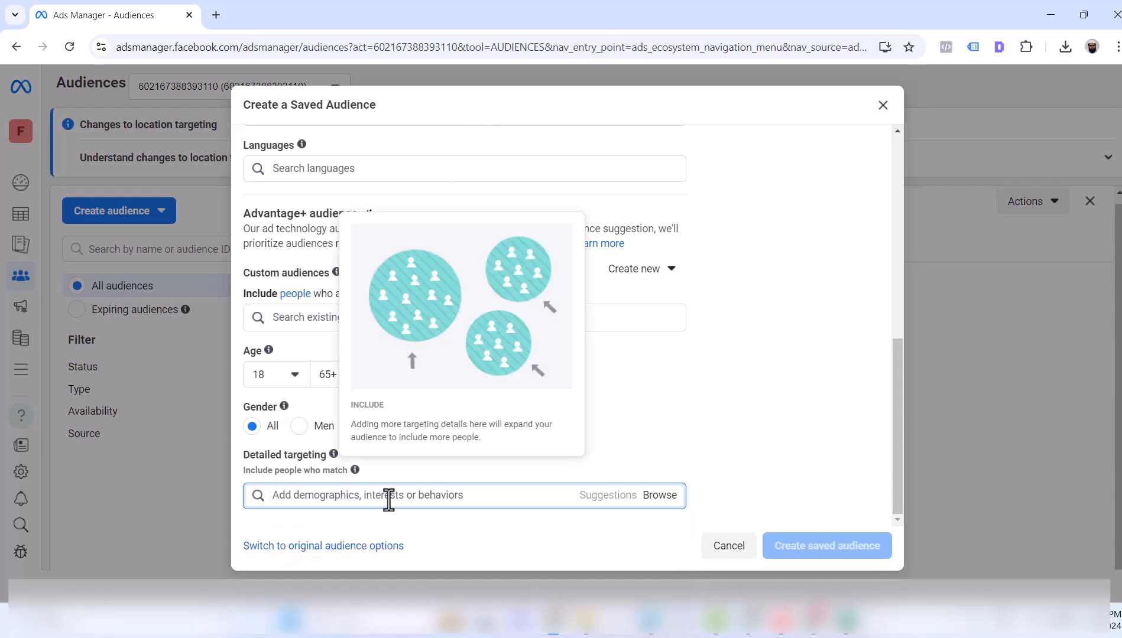
# Step: Add the education levels Master's degree and Professional degree from the Demographics category to the detailed targeting
pyautogui.click(661, 495)
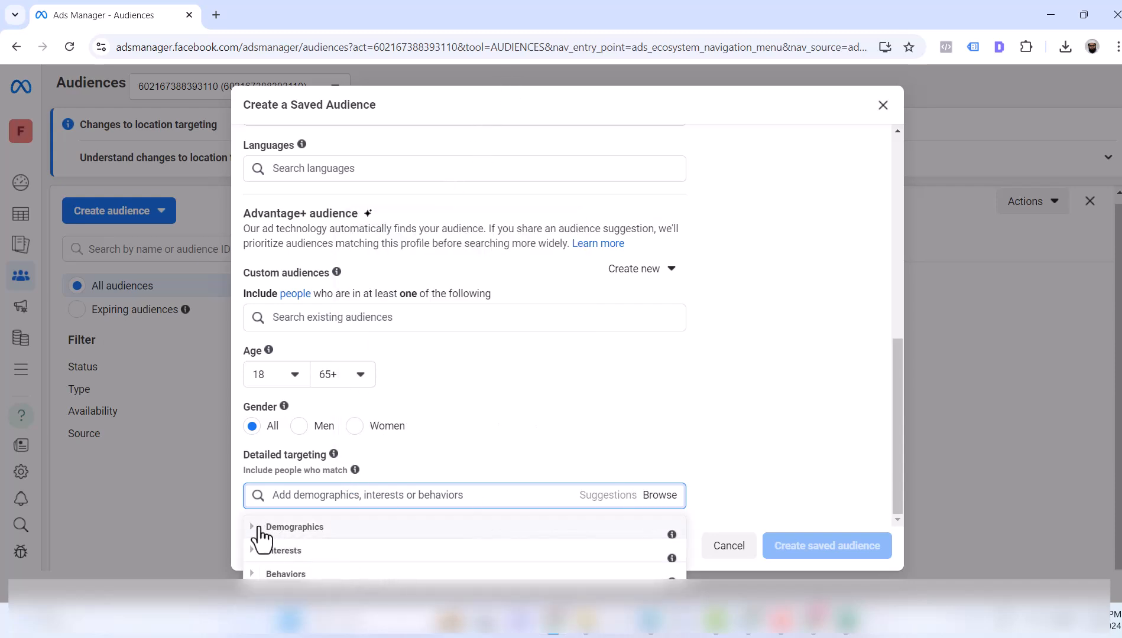
pyautogui.click(252, 527)
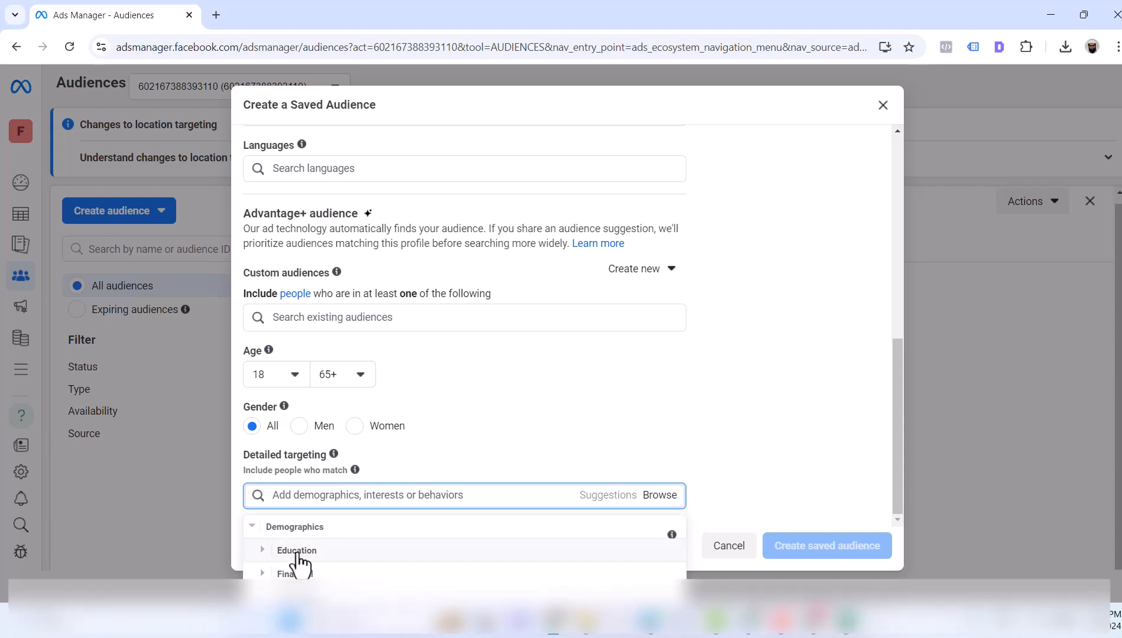
pyautogui.scroll(-1, 355, 591)
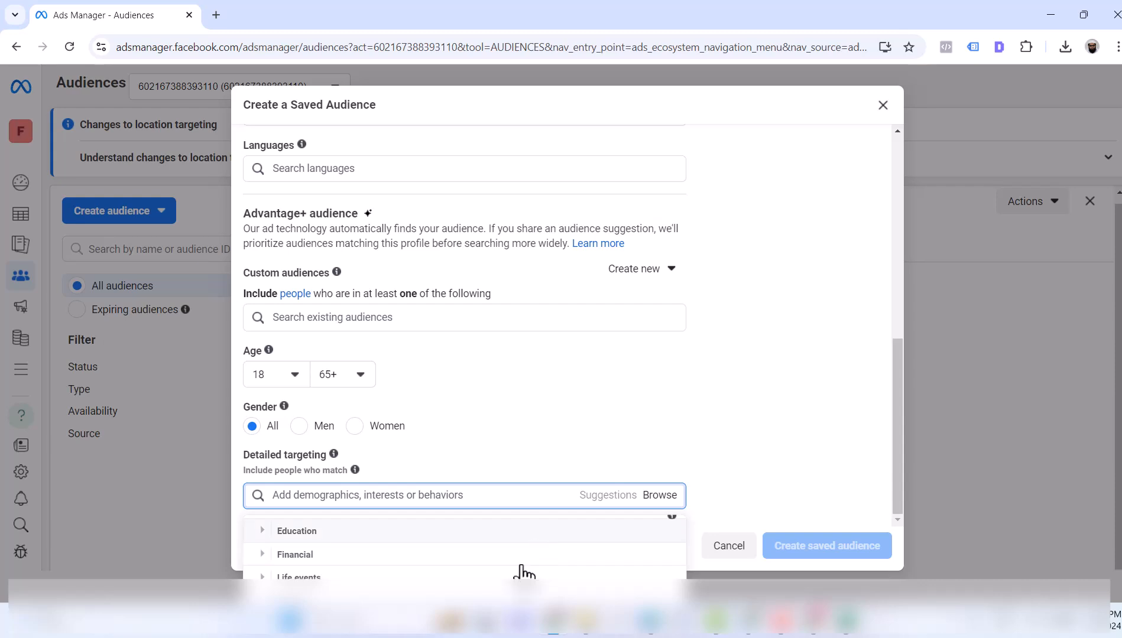
pyautogui.scroll(1, 413, 548)
pyautogui.click(262, 551)
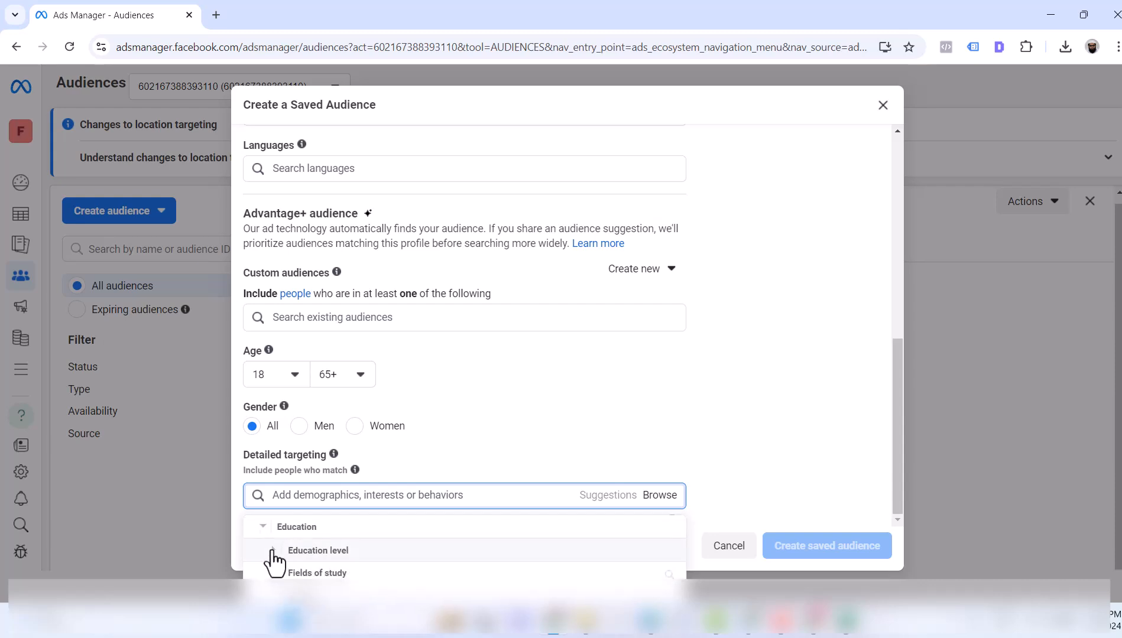
pyautogui.click(273, 553)
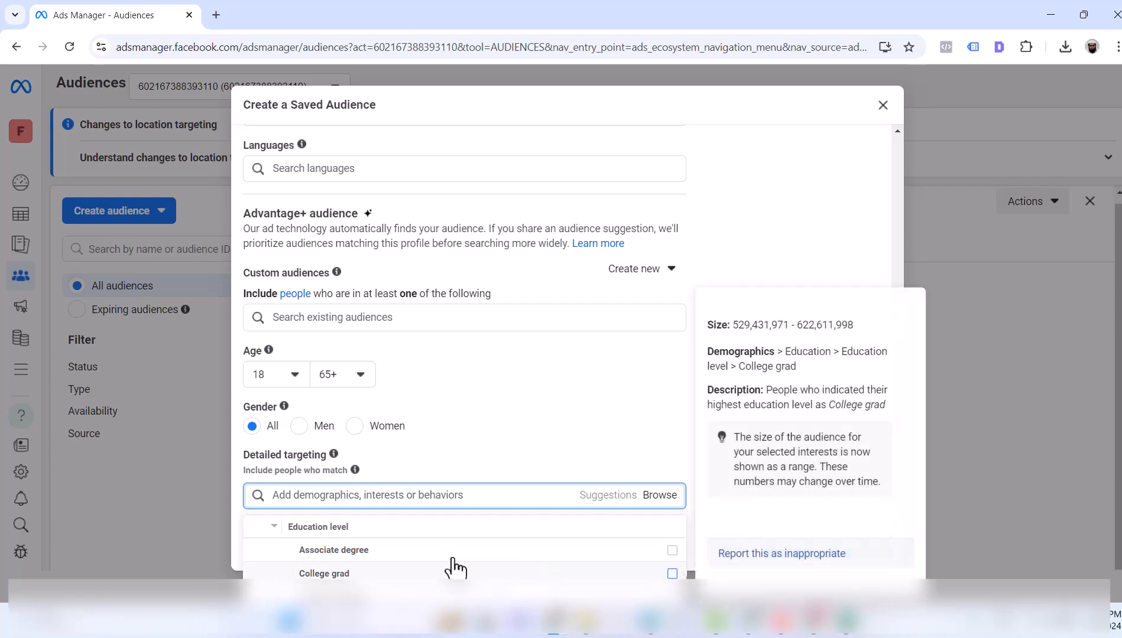
pyautogui.scroll(-2, 395, 566)
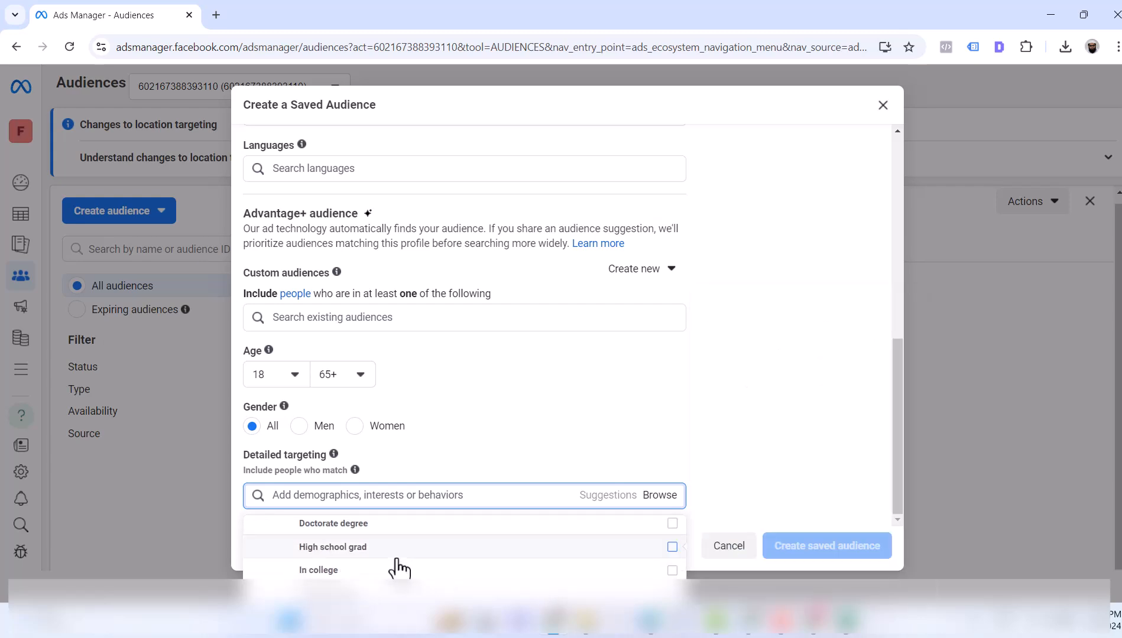
pyautogui.scroll(-1, 399, 568)
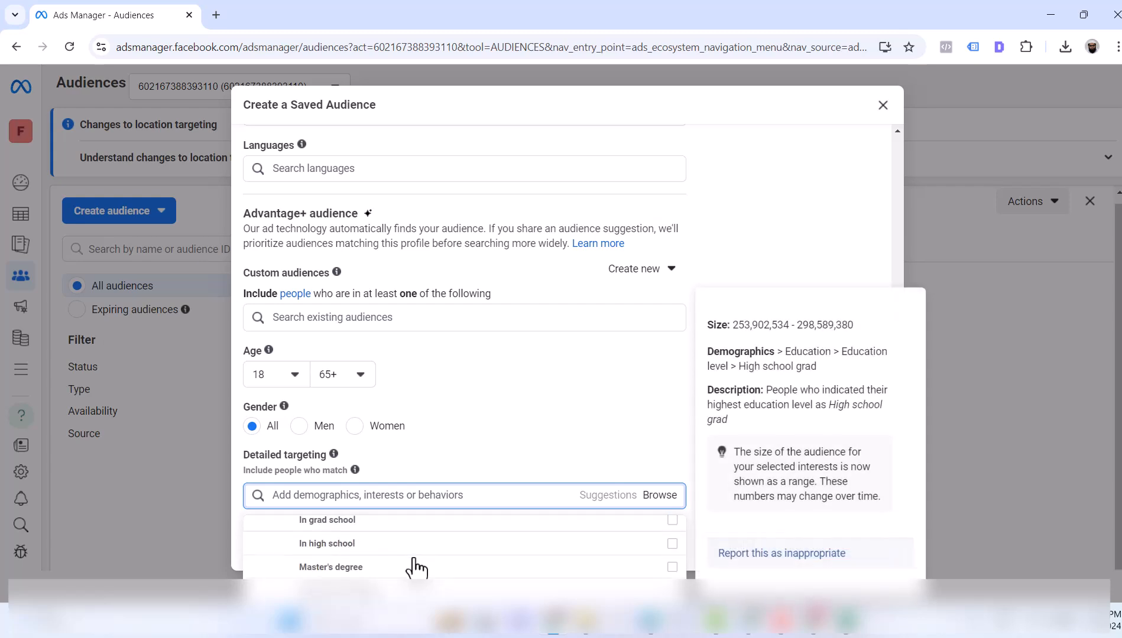
pyautogui.click(671, 568)
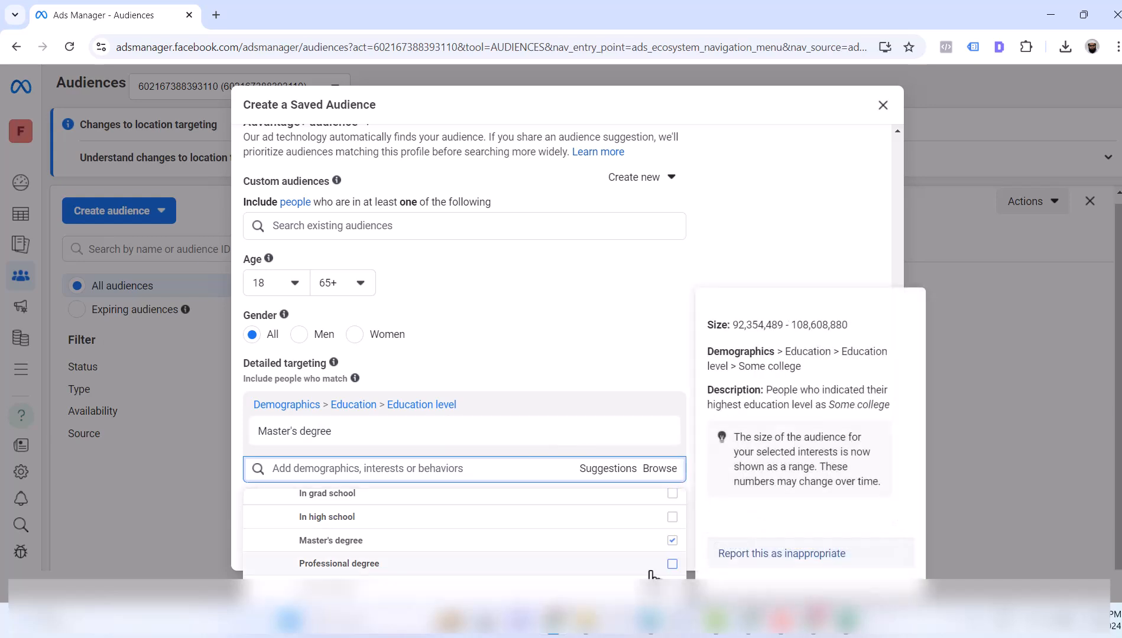
pyautogui.click(671, 565)
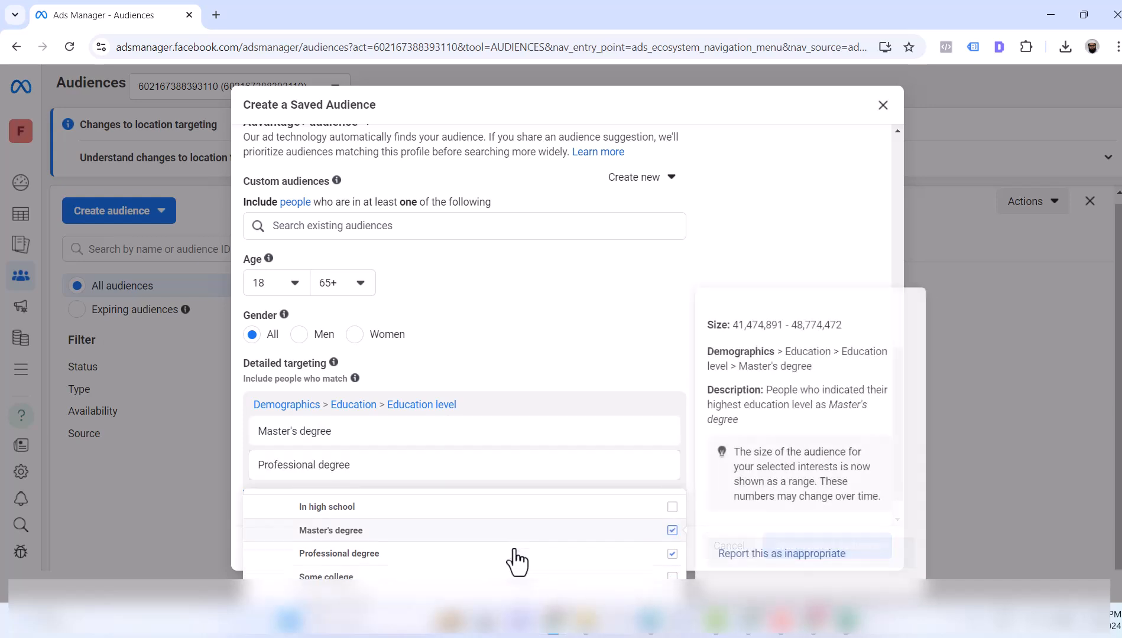
# Step: Add Undergrad years from the Education demographics to the detailed targeting
pyautogui.scroll(-5, 517, 562)
pyautogui.scroll(4, 518, 556)
pyautogui.scroll(2, 451, 571)
pyautogui.scroll(1, 428, 561)
pyautogui.scroll(-3, 408, 562)
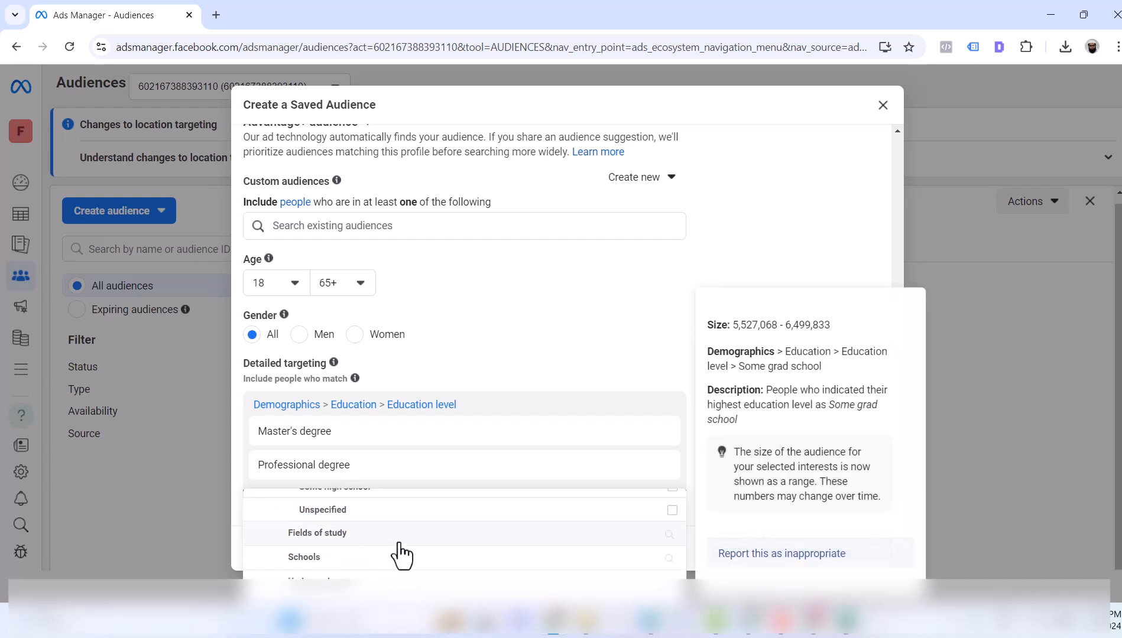
pyautogui.scroll(-1, 333, 568)
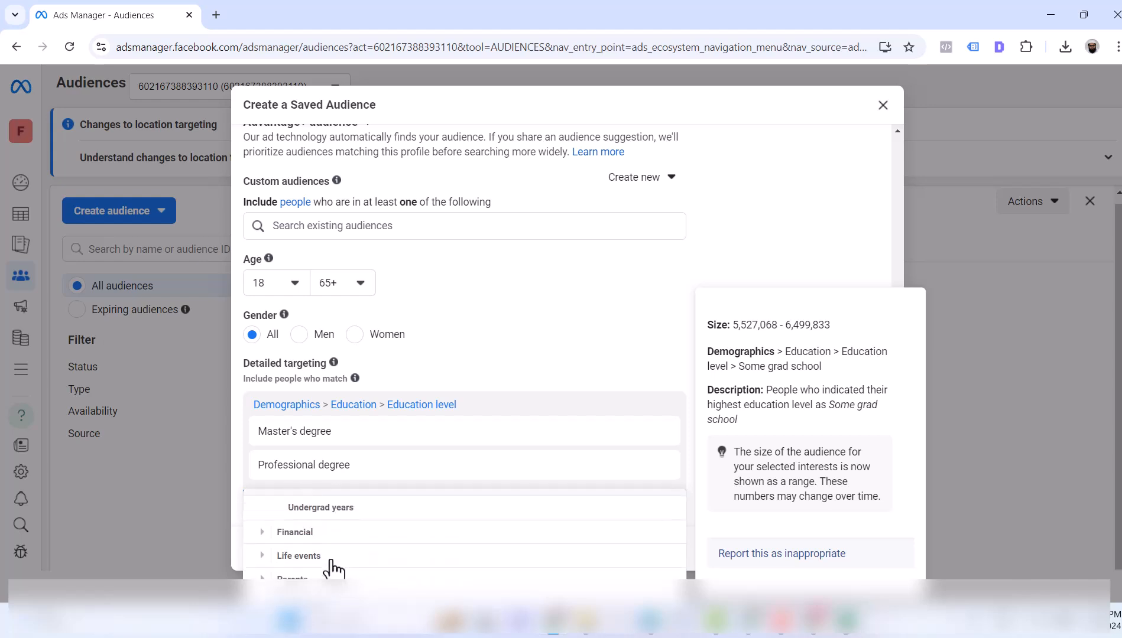
pyautogui.click(366, 514)
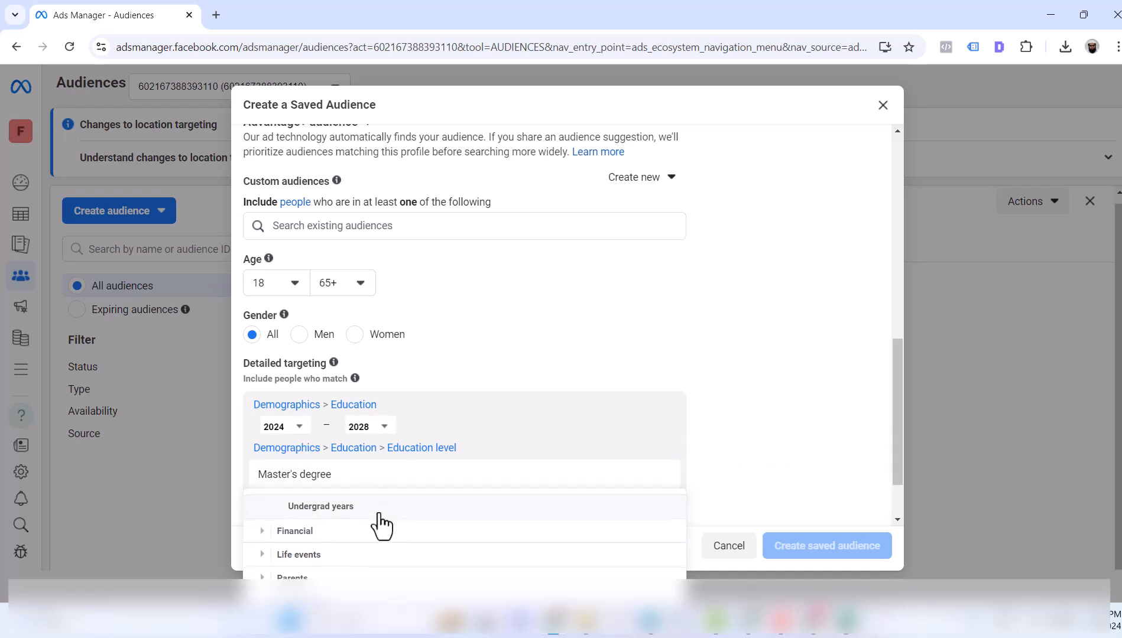
# Step: Examine the household income options under Financial in the Demographics category and collapse the Income list
pyautogui.click(262, 533)
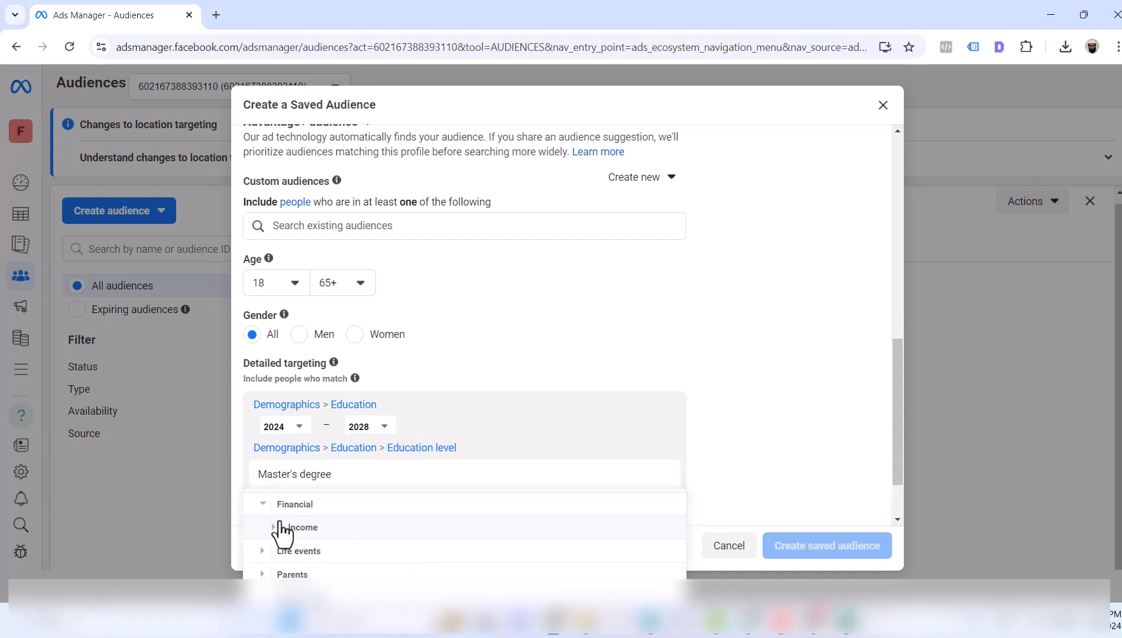
pyautogui.click(275, 528)
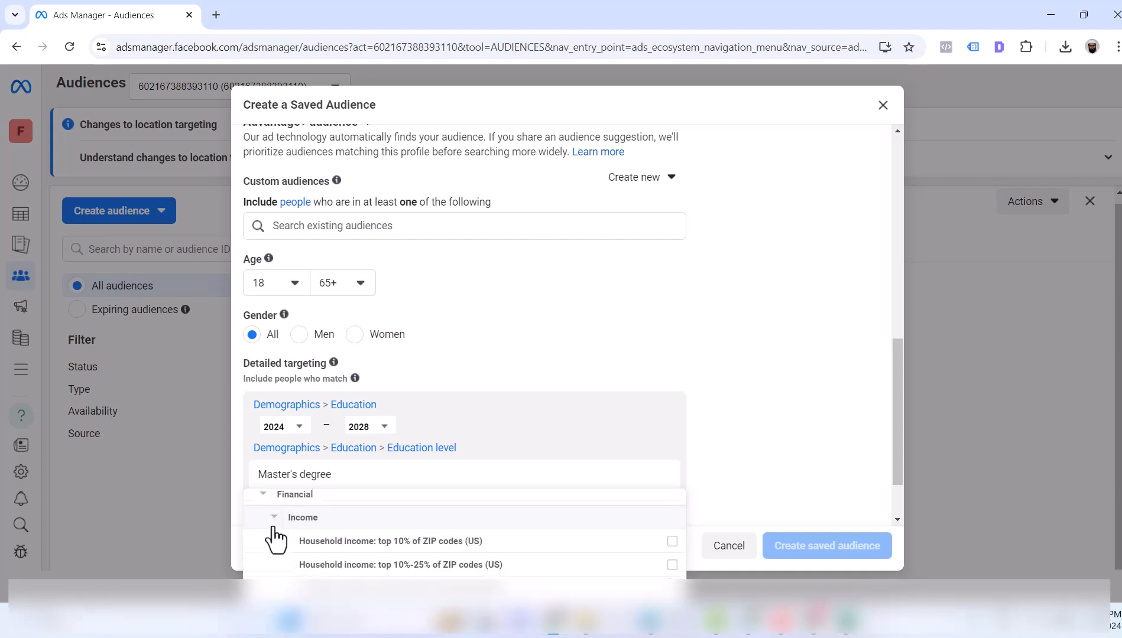
pyautogui.moveTo(388, 539)
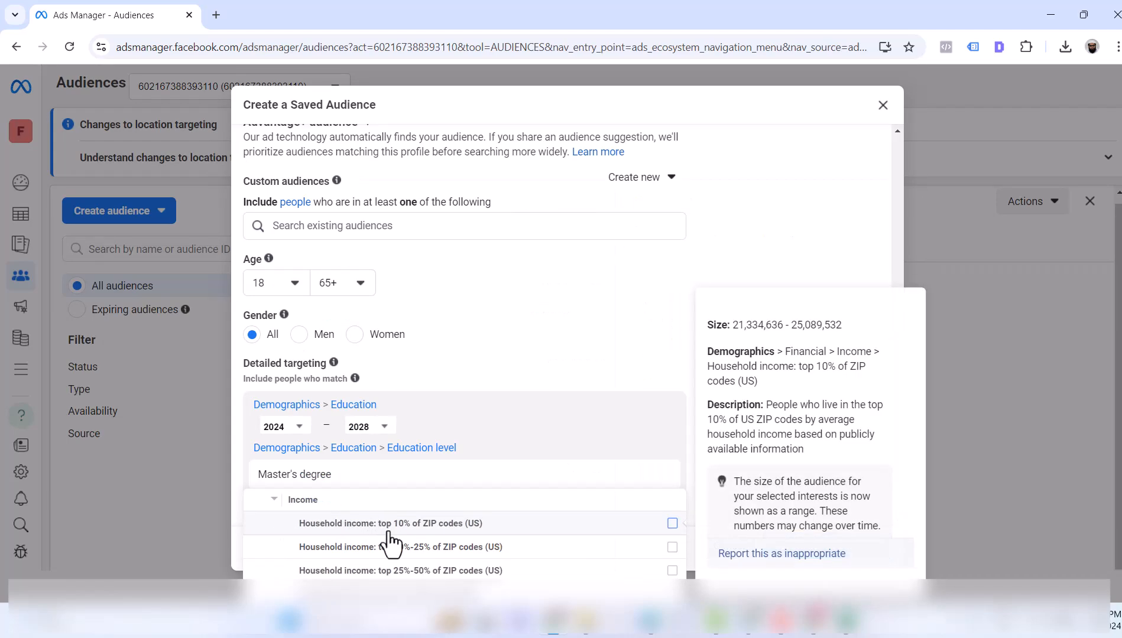
pyautogui.scroll(-3, 449, 541)
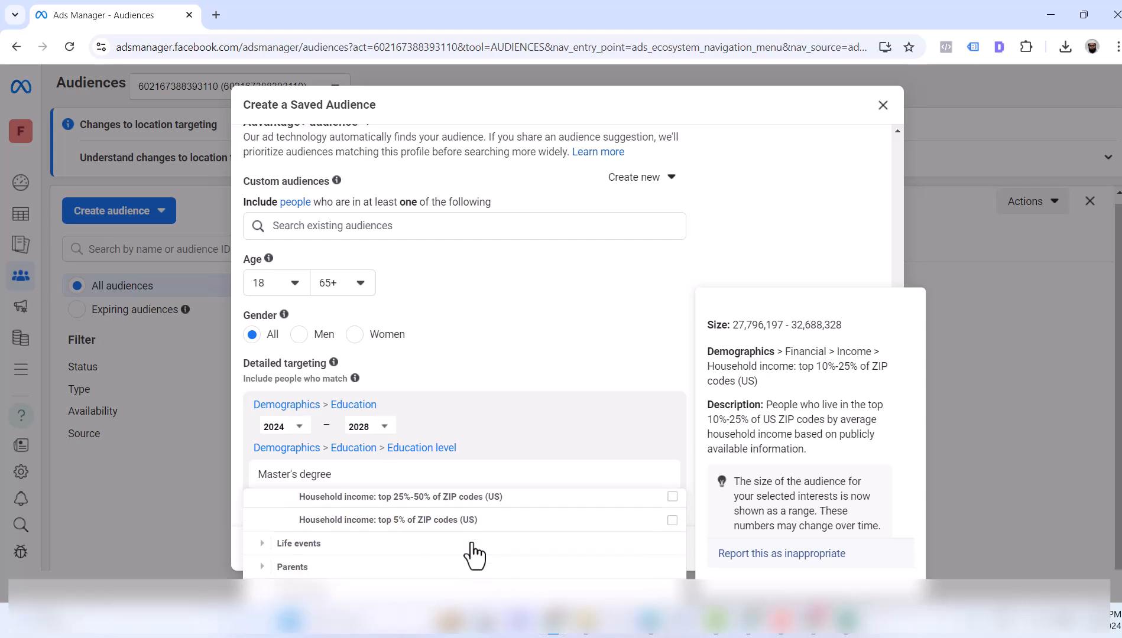
pyautogui.scroll(3, 476, 551)
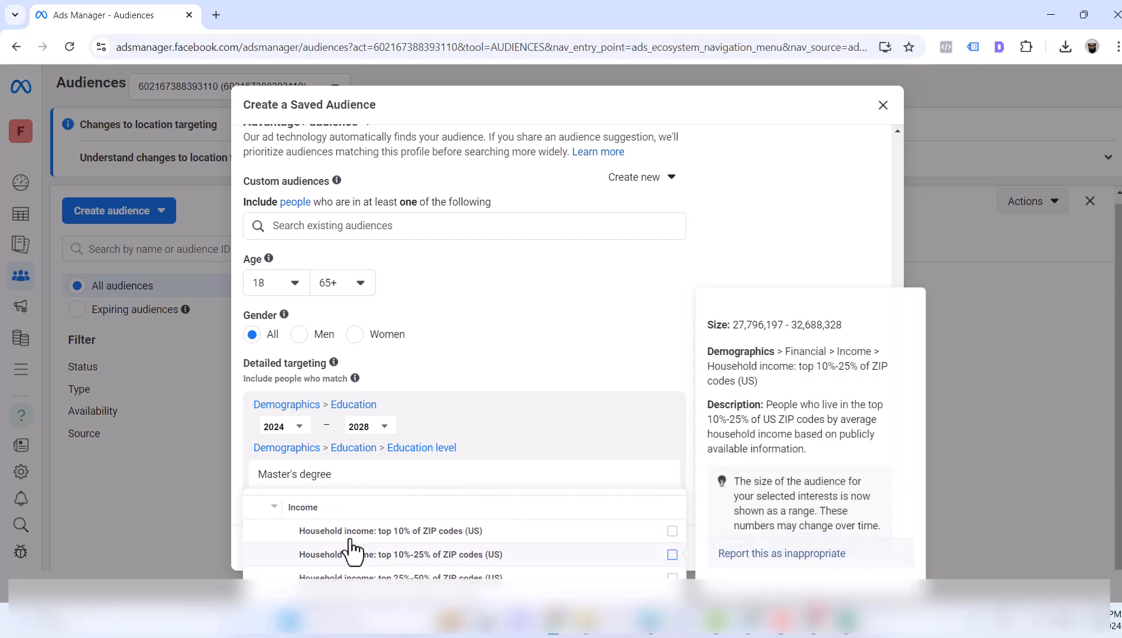
pyautogui.click(275, 511)
# Step: Add Anniversary within 30 days from the Life events demographics to the detailed targeting
pyautogui.click(263, 551)
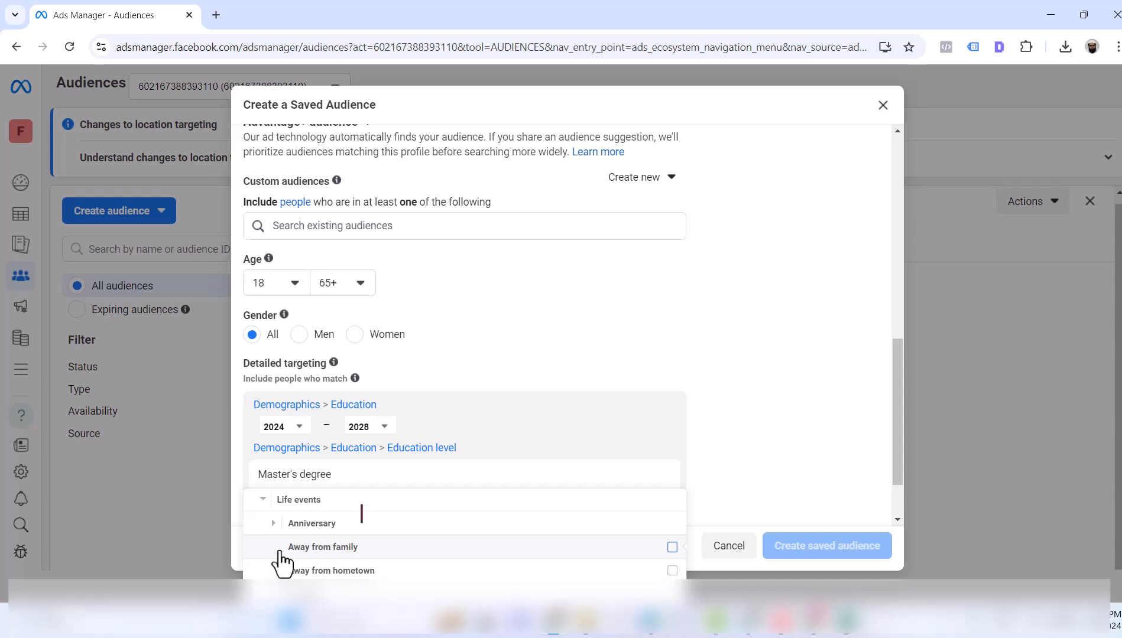
pyautogui.moveTo(277, 563)
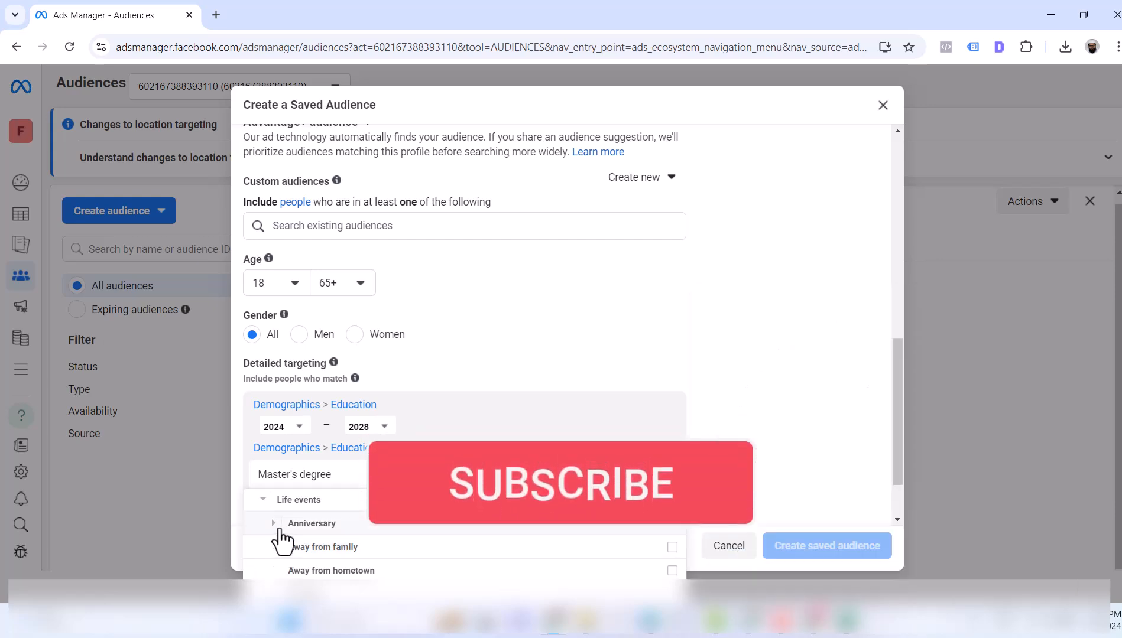
pyautogui.click(273, 525)
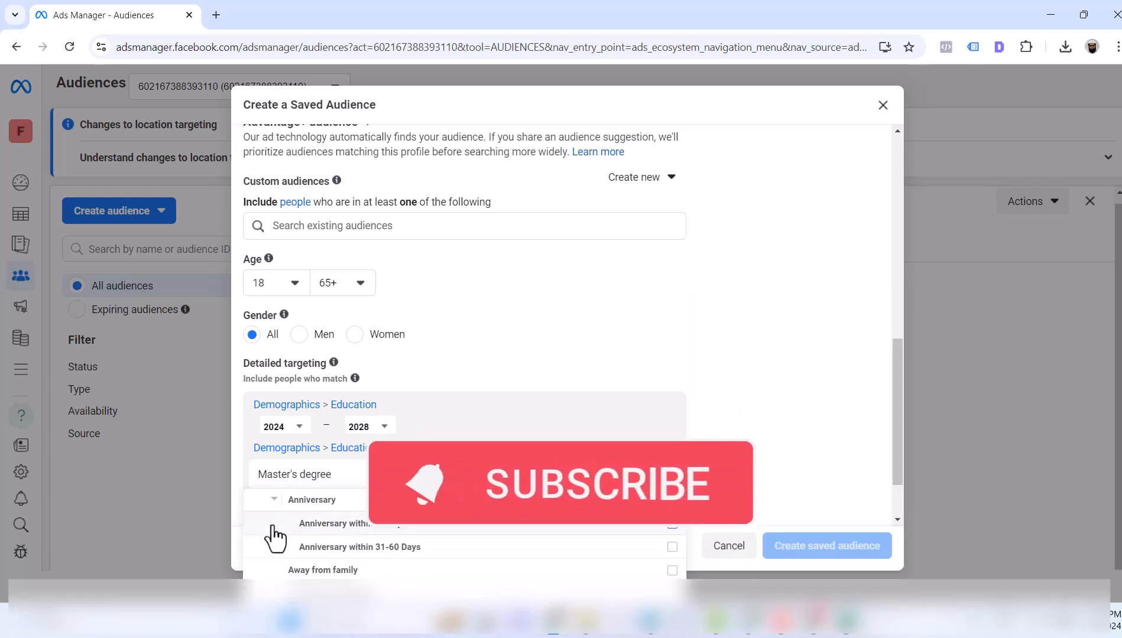
pyautogui.moveTo(337, 528)
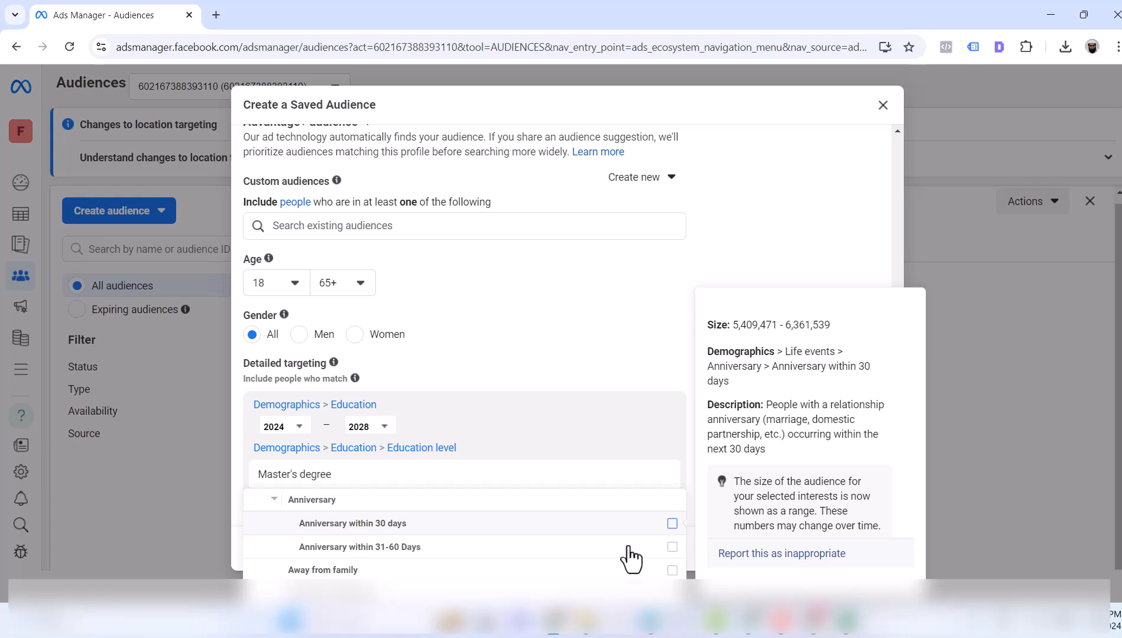
pyautogui.click(672, 524)
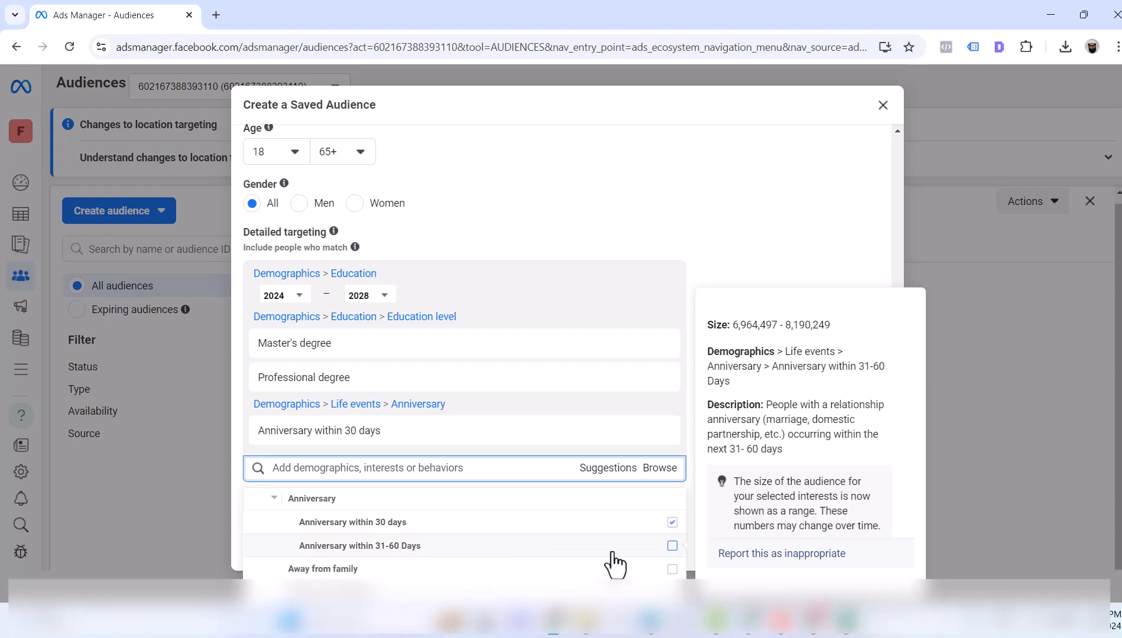
# Step: Examine the Birthday options under Life events, including the individual birthday months
pyautogui.scroll(-1, 510, 540)
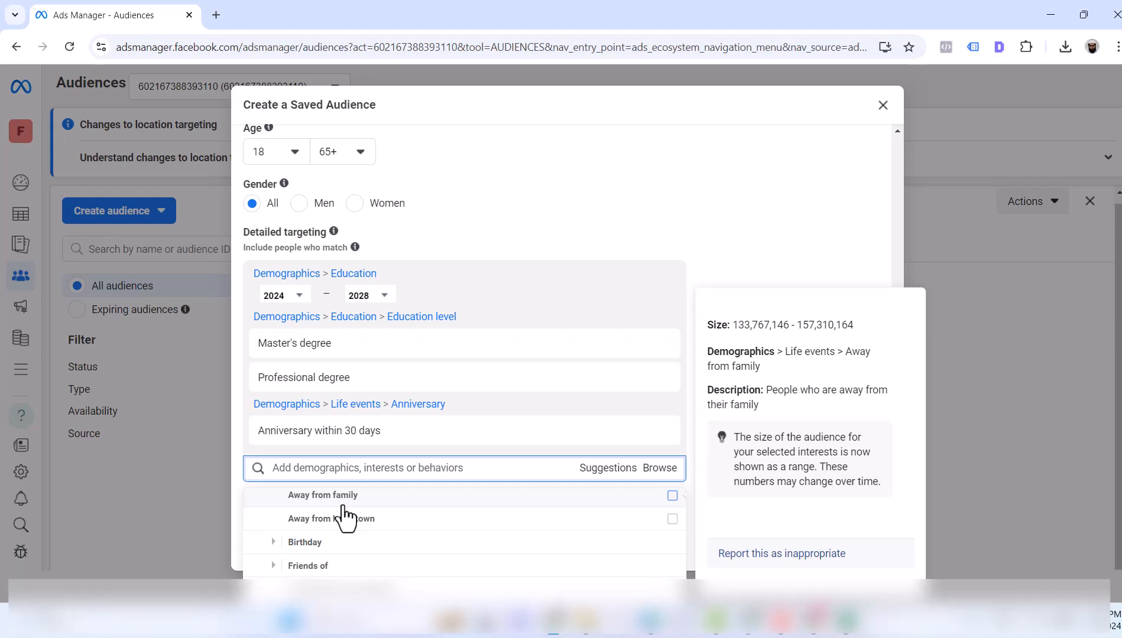
pyautogui.click(274, 544)
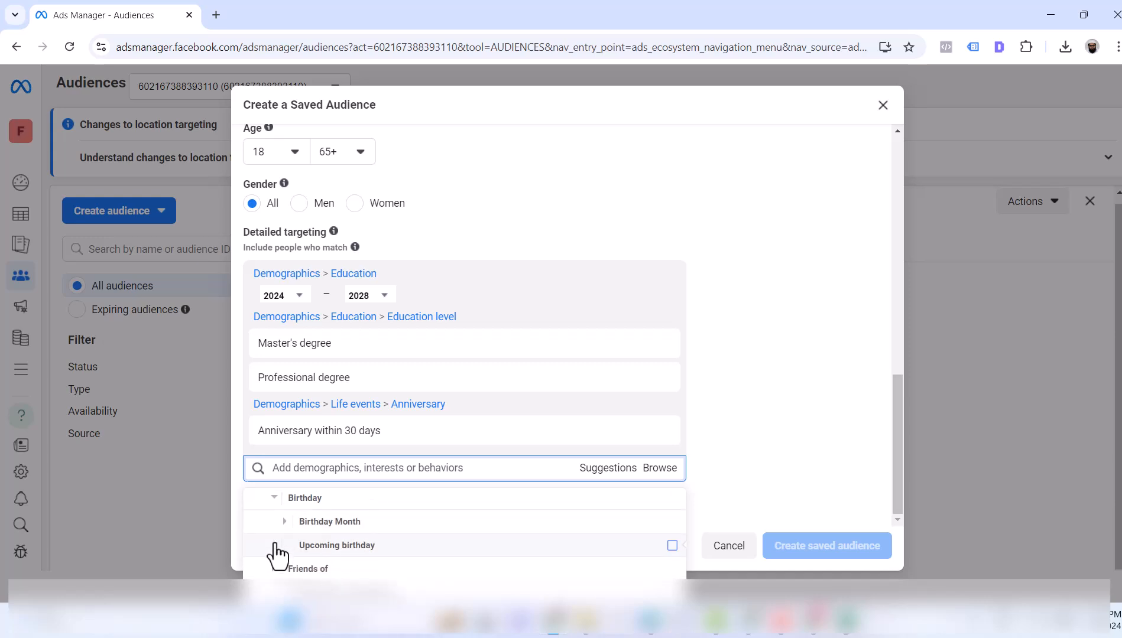
pyautogui.click(285, 522)
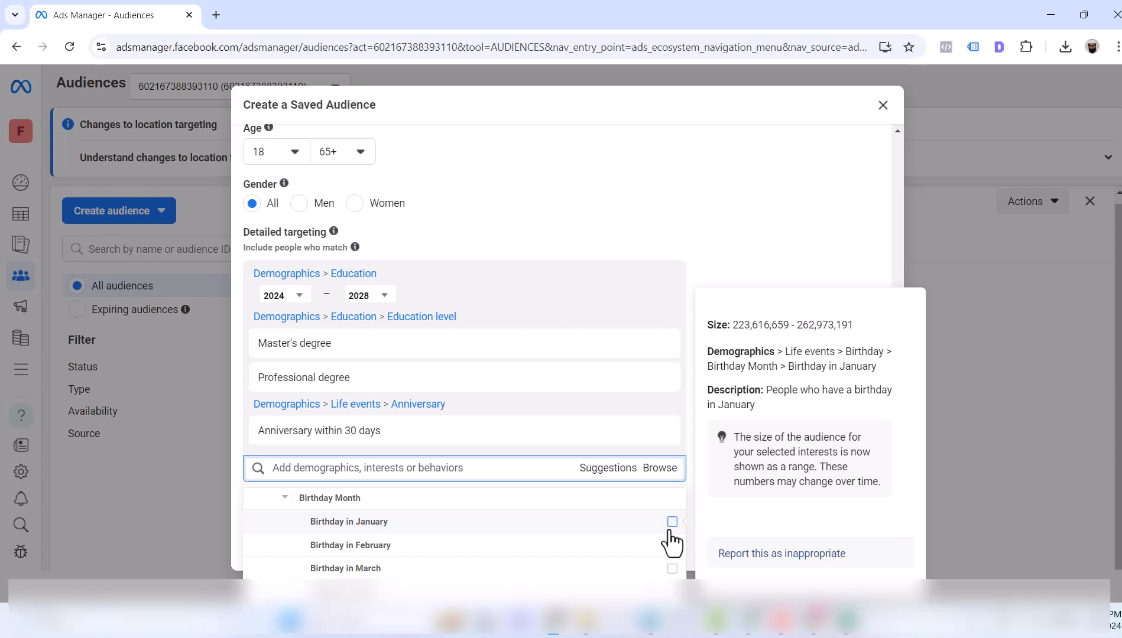
pyautogui.scroll(-8, 464, 551)
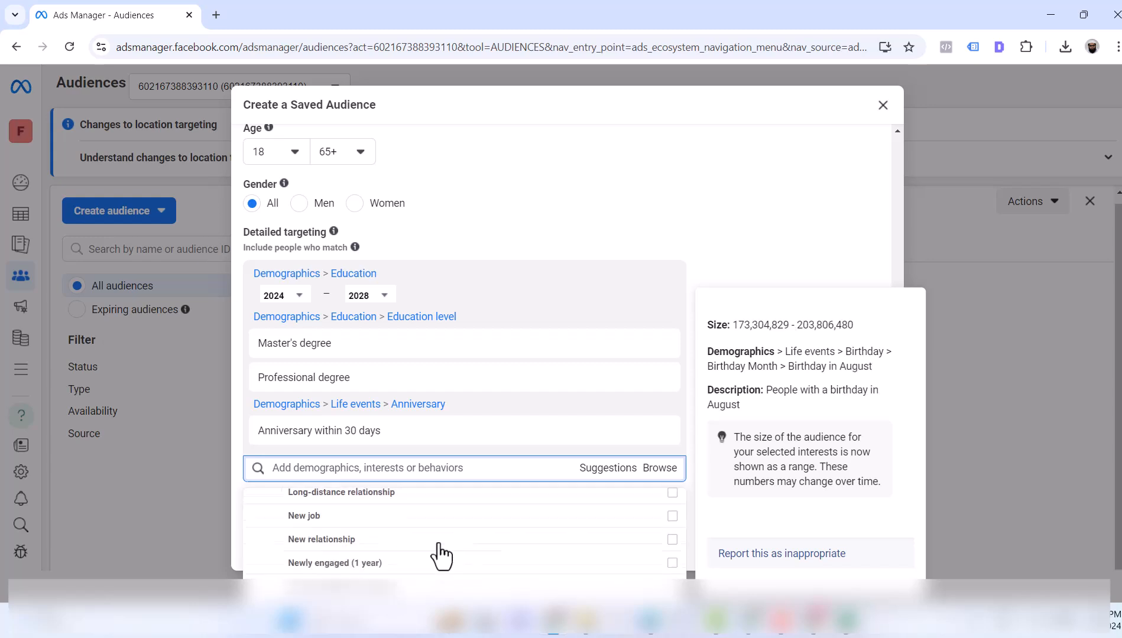
# Step: Examine the Friends of options and the remaining job, relationship, engagement, newlywed and moving entries under Life events
pyautogui.scroll(4, 383, 546)
pyautogui.scroll(-3, 381, 548)
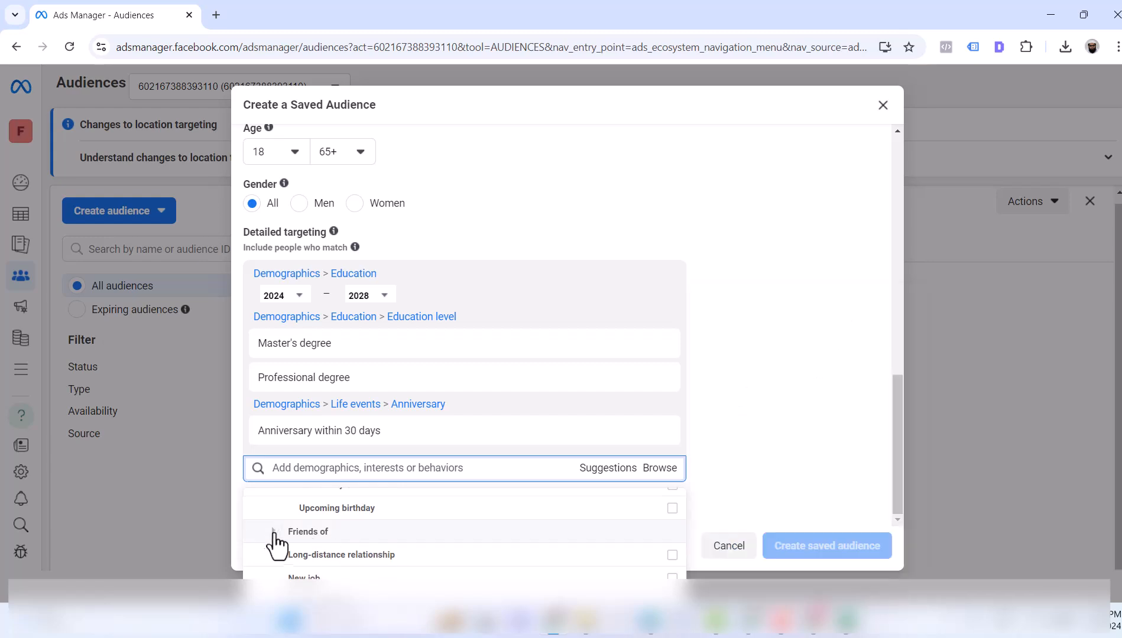
pyautogui.click(273, 531)
pyautogui.scroll(-1, 276, 543)
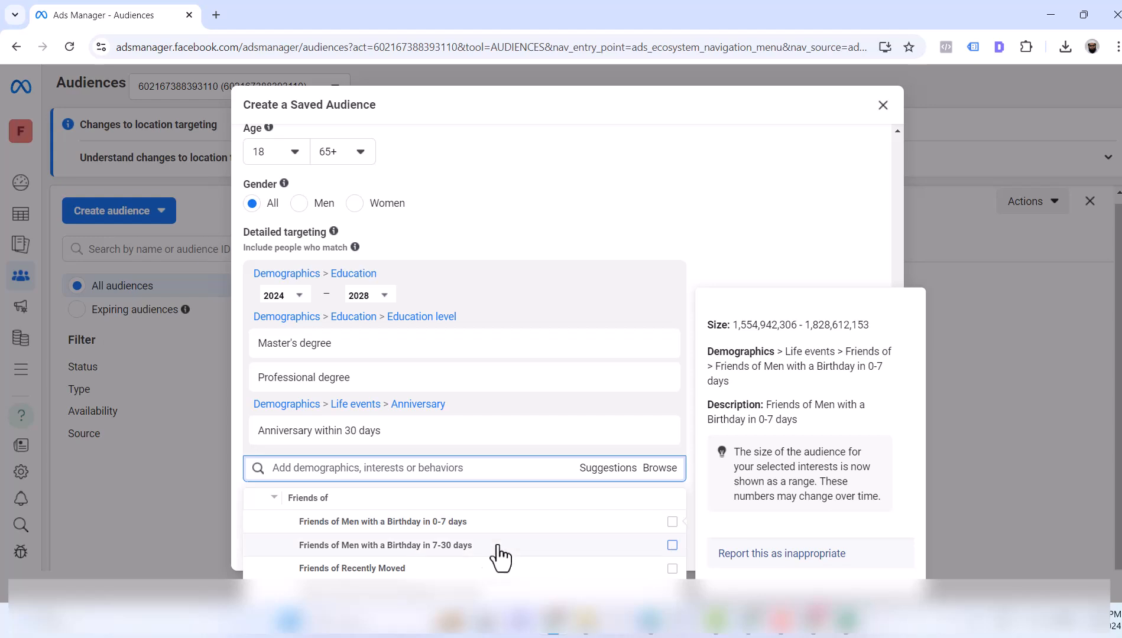
pyautogui.scroll(-1, 458, 563)
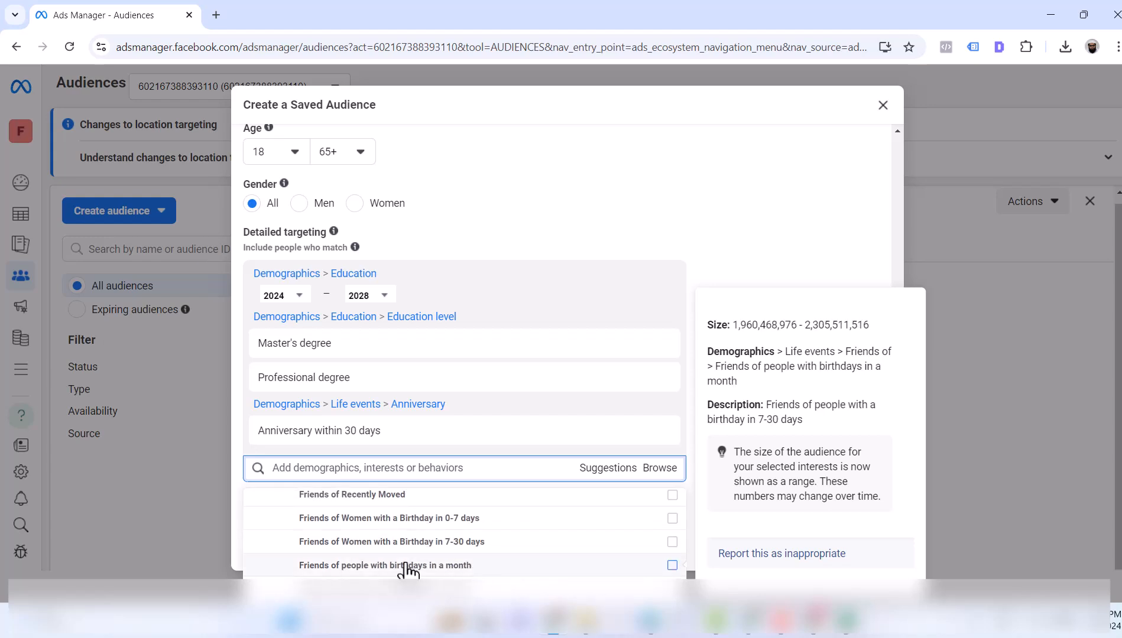
pyautogui.scroll(-1, 385, 569)
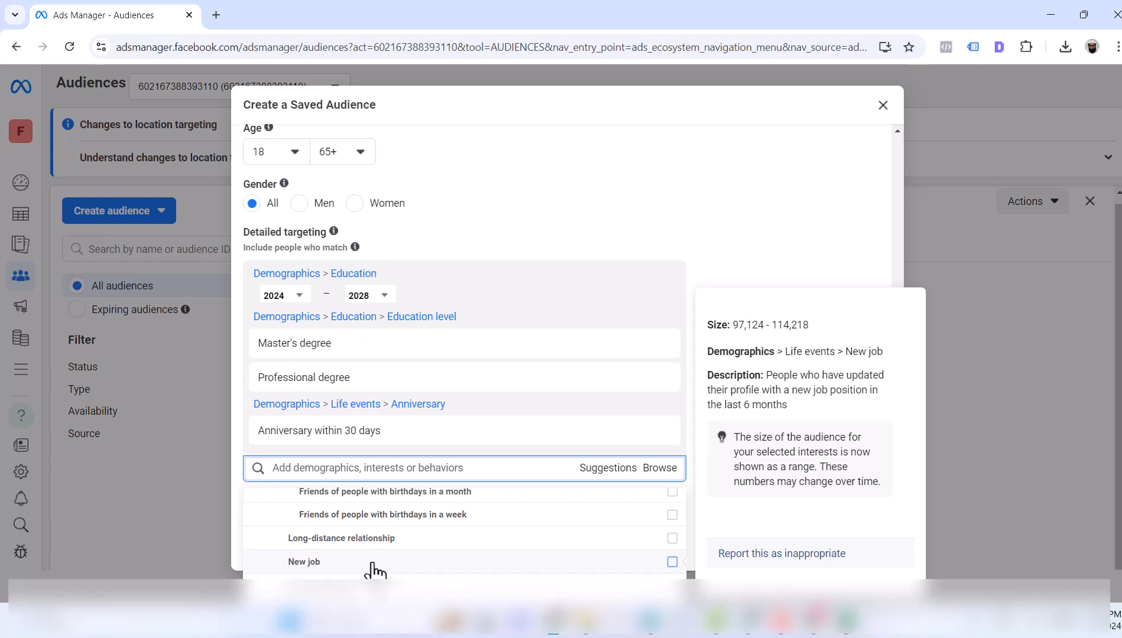
pyautogui.scroll(-1, 372, 571)
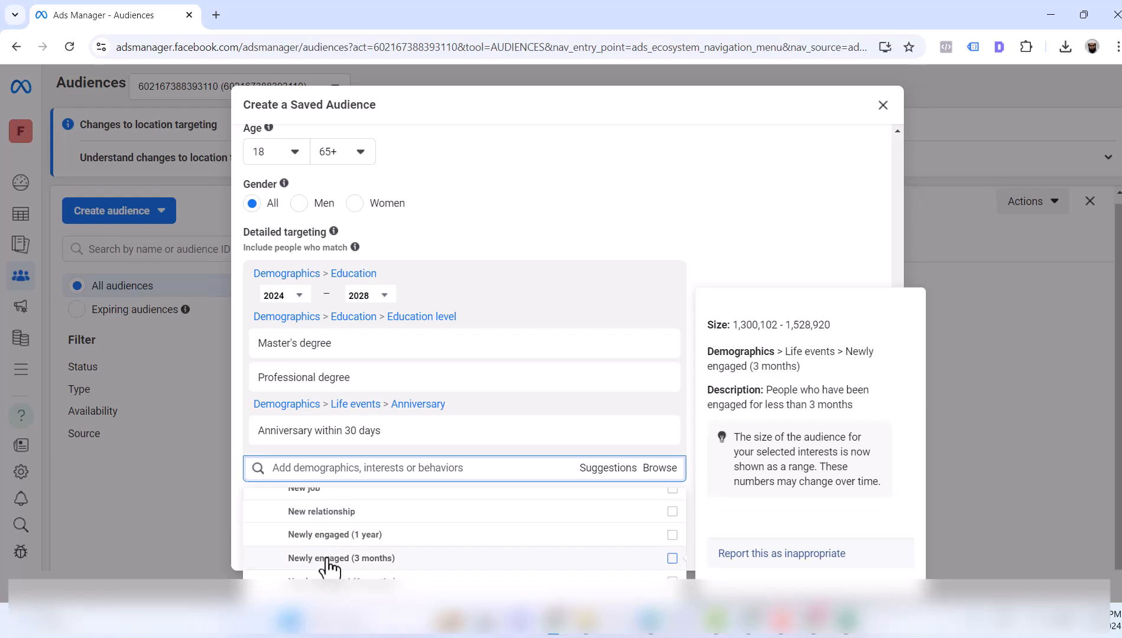
pyautogui.scroll(-1, 371, 550)
pyautogui.scroll(-1, 371, 549)
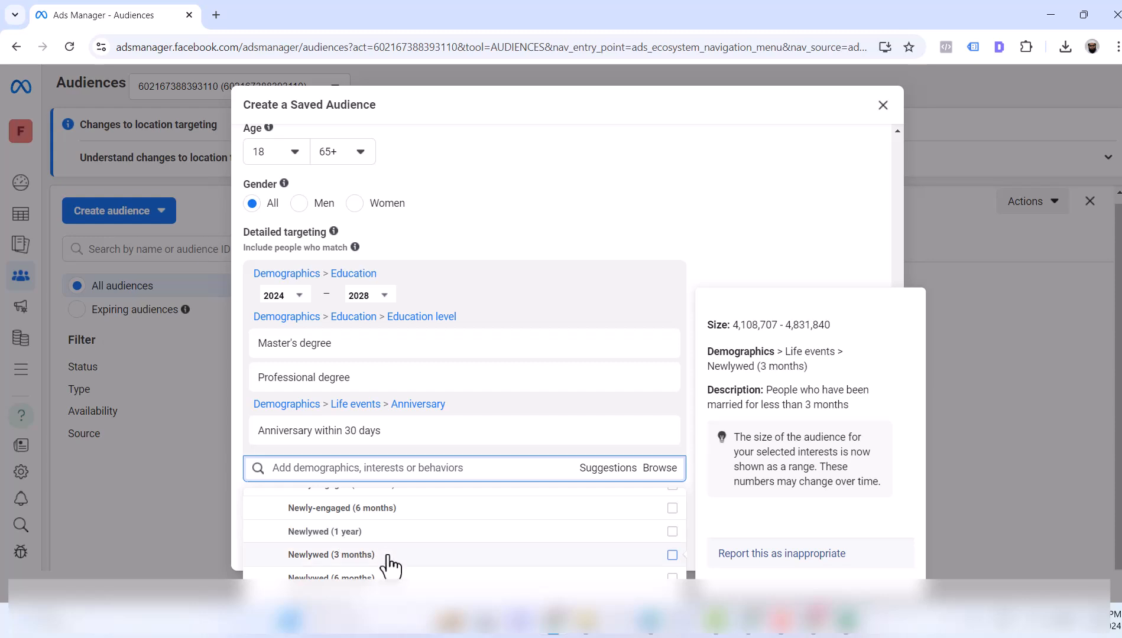
pyautogui.scroll(-2, 385, 580)
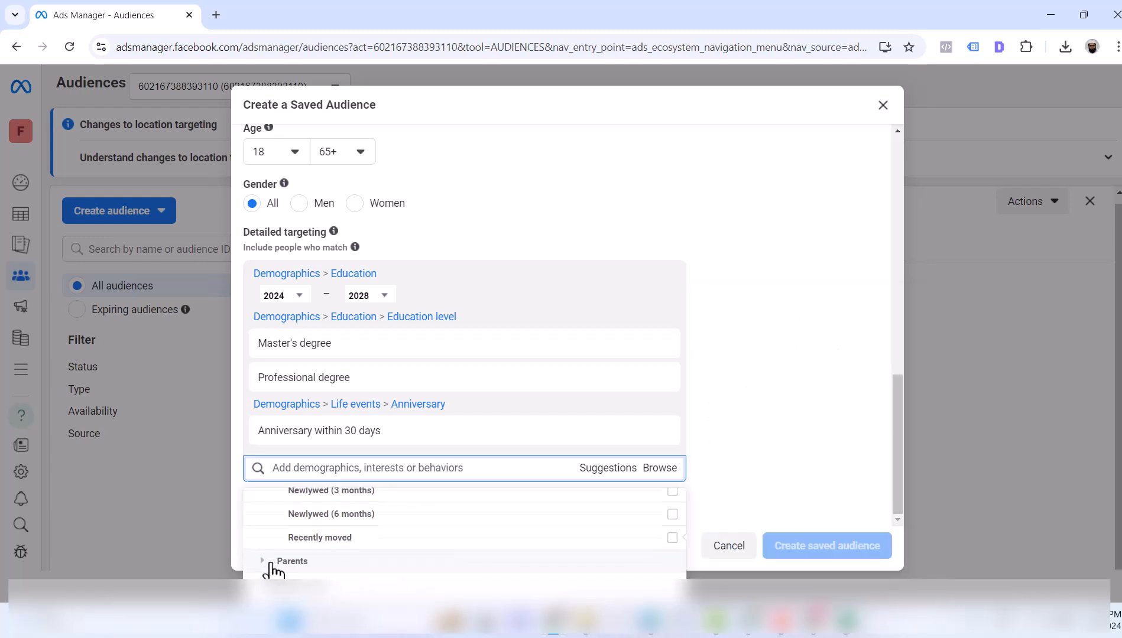
# Step: Examine the child age groups listed under All parents in the Parents demographics
pyautogui.click(264, 572)
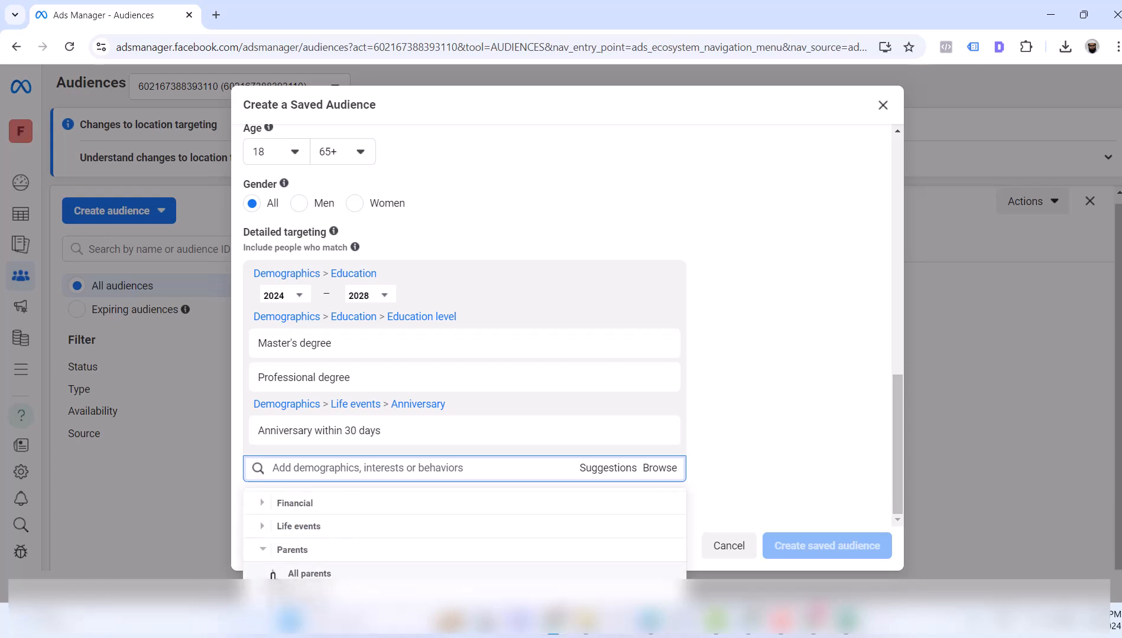
pyautogui.click(273, 573)
pyautogui.scroll(-1, 296, 570)
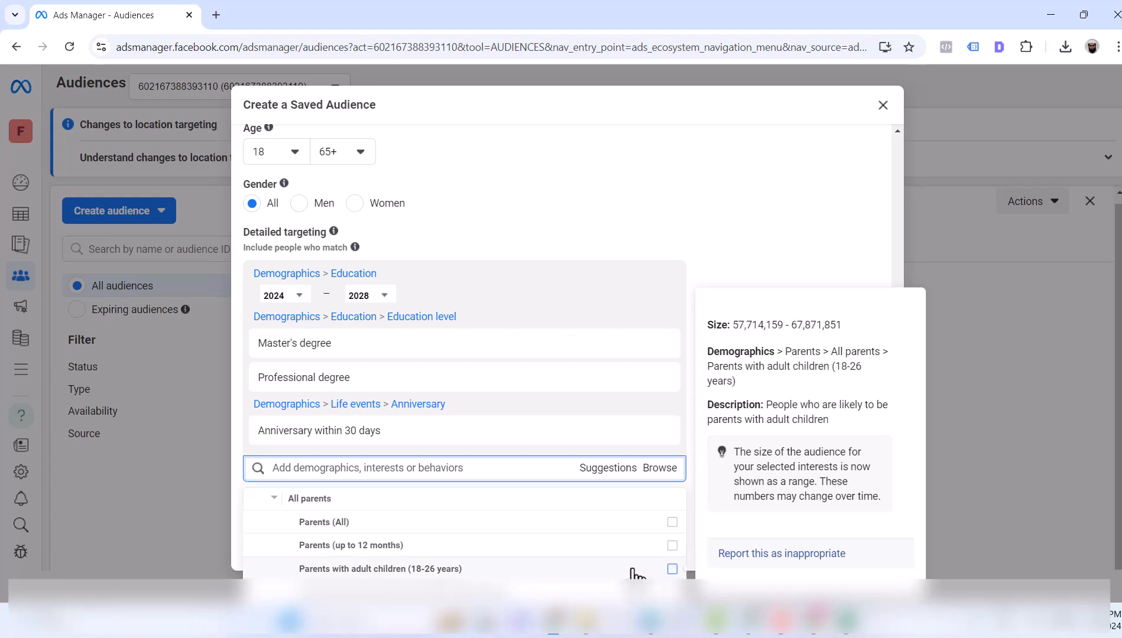
pyautogui.scroll(-1, 603, 569)
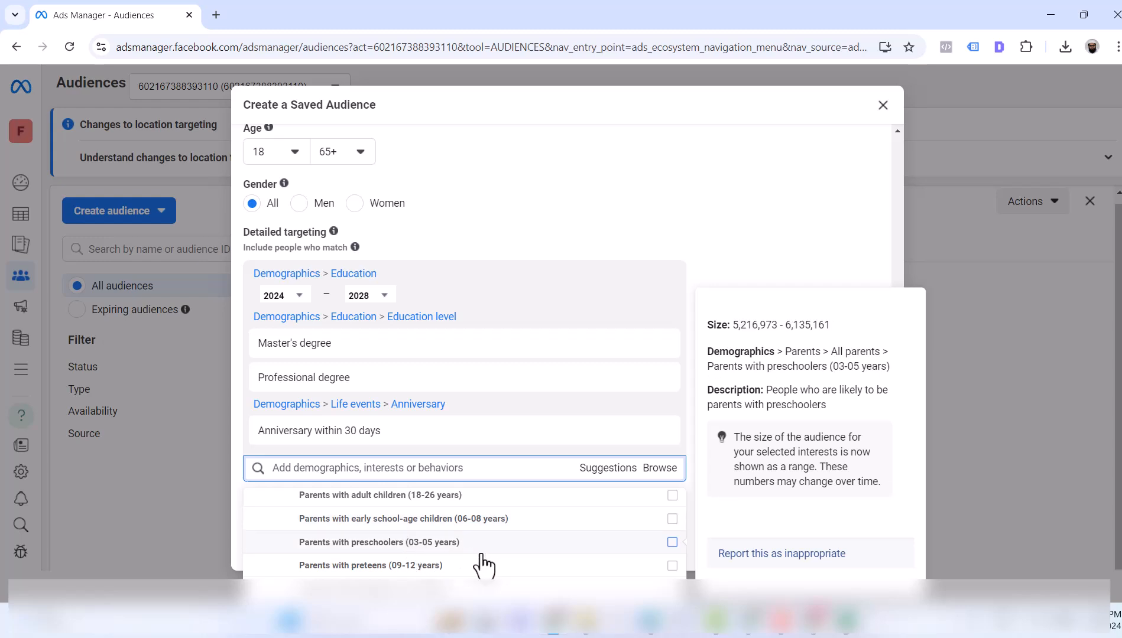
pyautogui.scroll(-1, 450, 564)
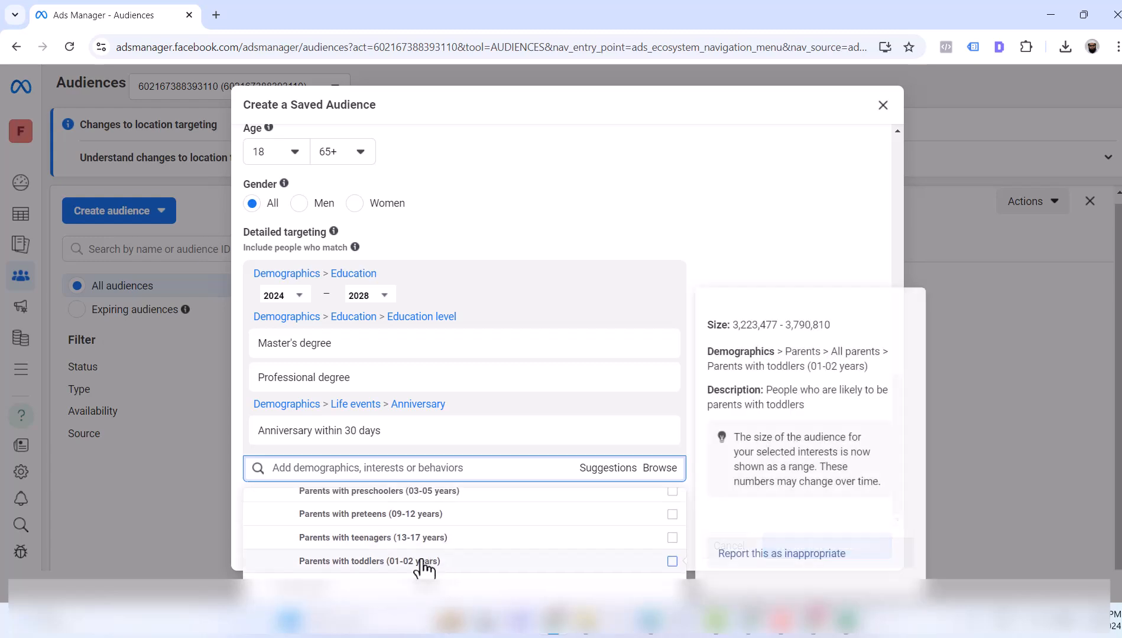
pyautogui.scroll(-1, 426, 545)
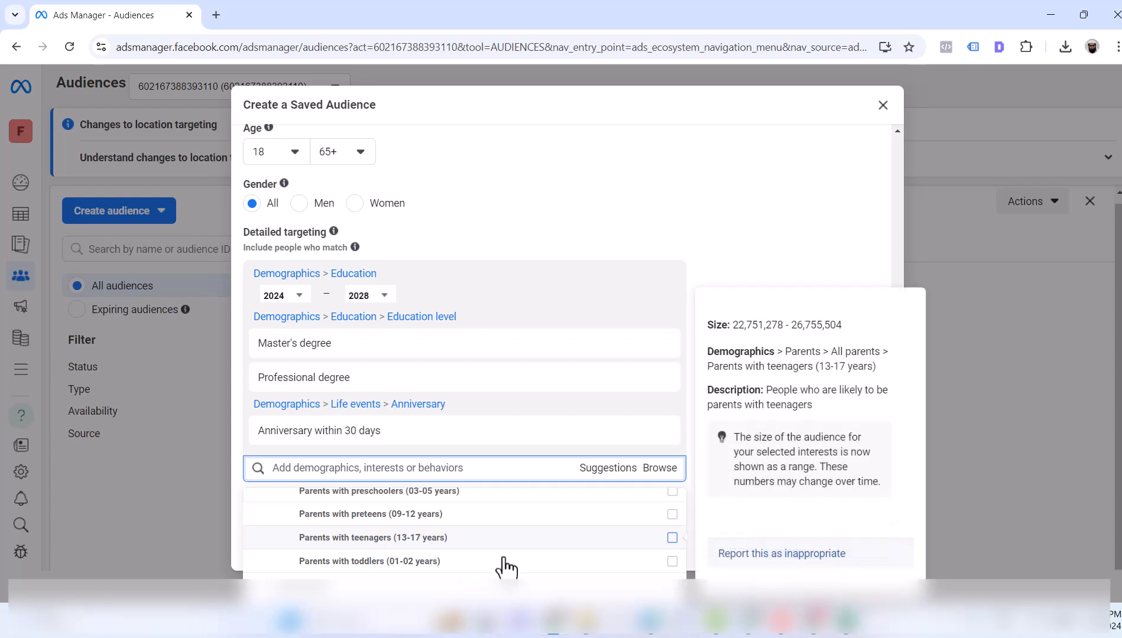
pyautogui.scroll(1, 464, 532)
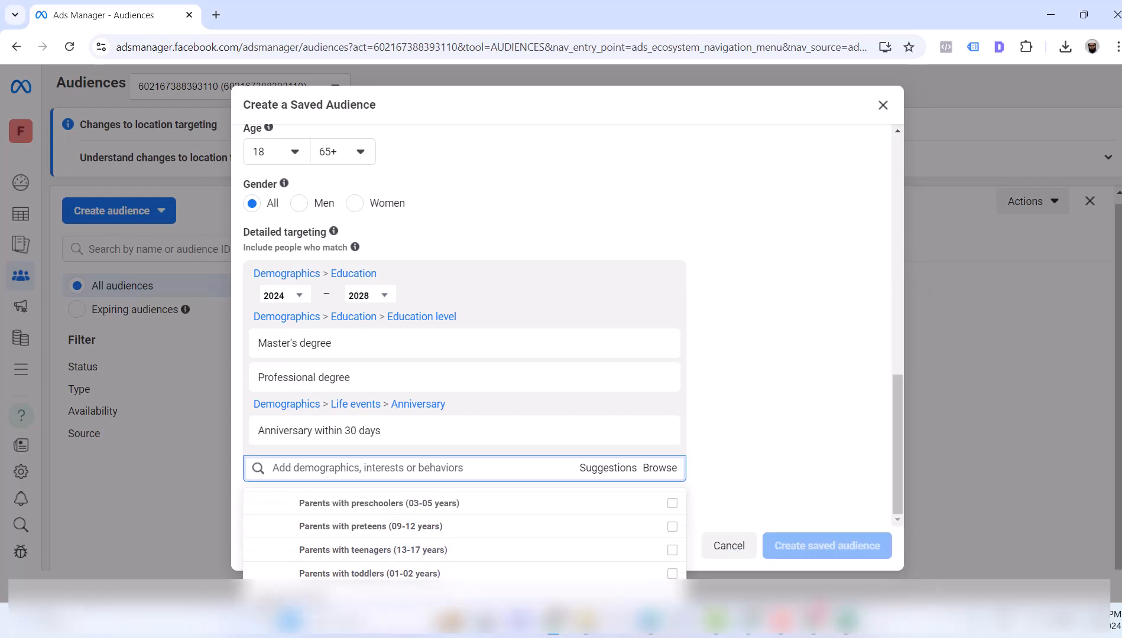
# Step: Examine the relationship status options under Relationship in the Demographics category
pyautogui.click(305, 595)
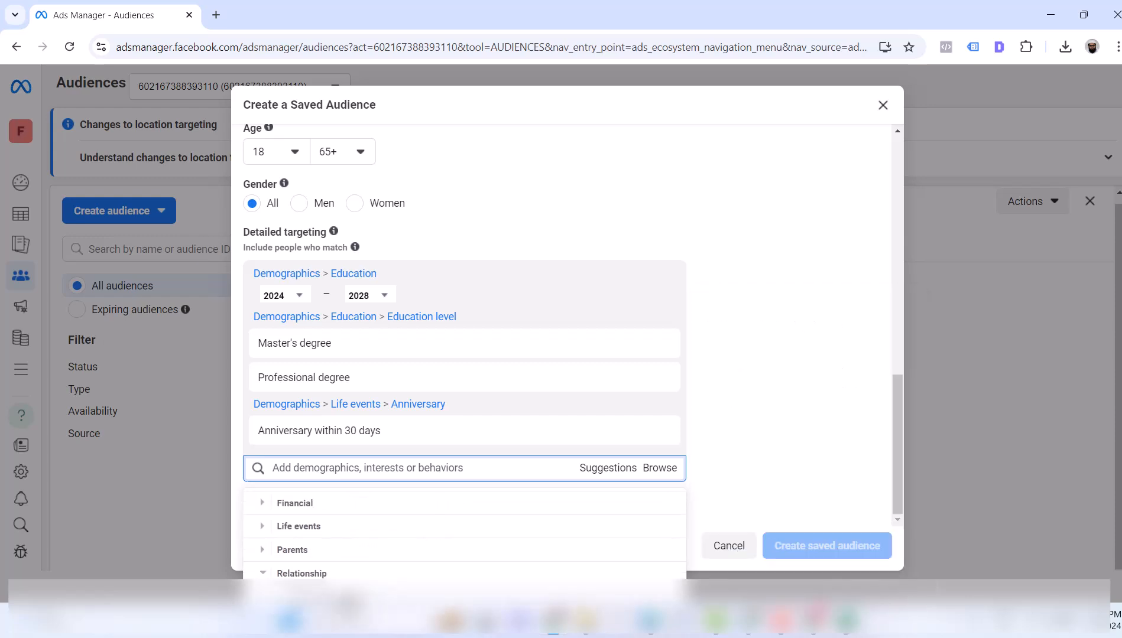
pyautogui.scroll(-3, 360, 573)
pyautogui.scroll(-2, 360, 573)
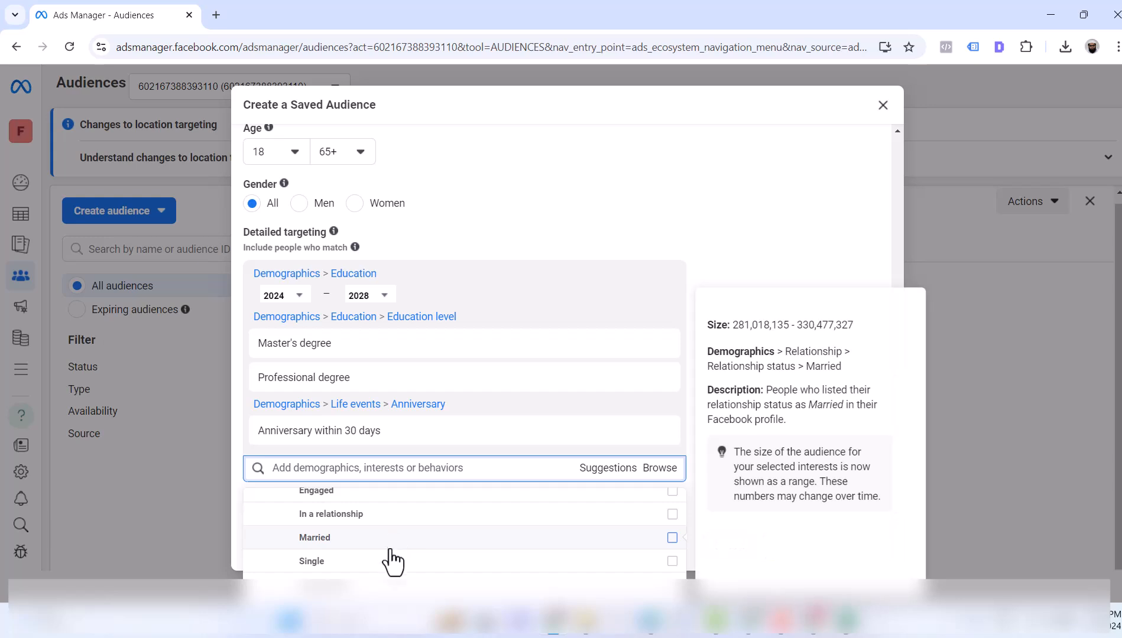
# Step: Collapse the Demographics category and remove Anniversary within 30 days from the detailed targeting
pyautogui.scroll(5, 391, 558)
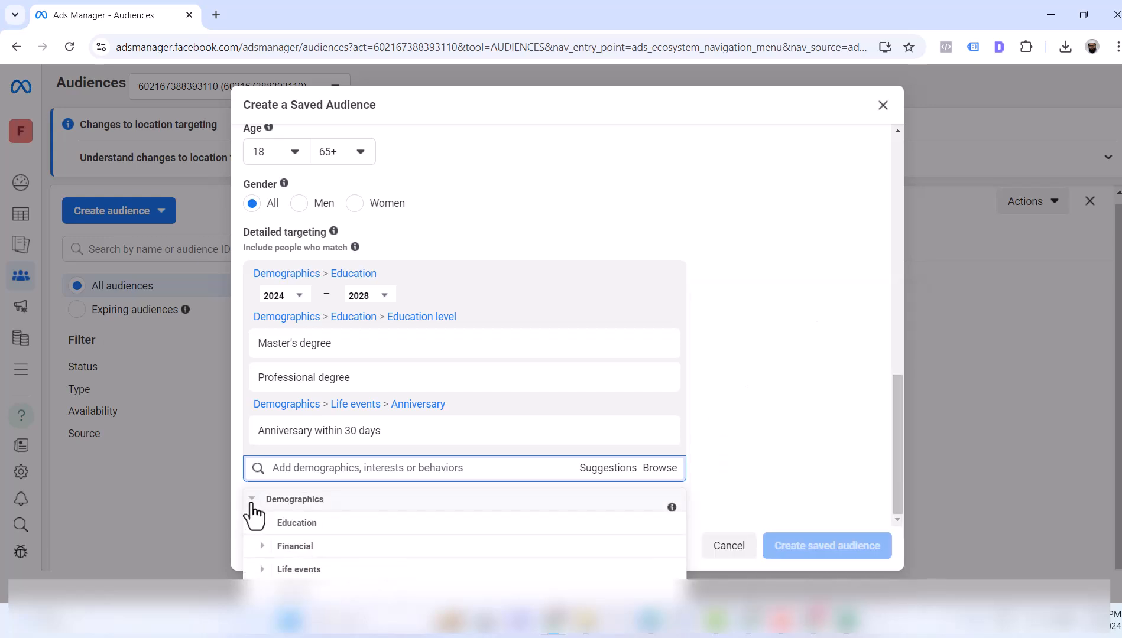
pyautogui.click(252, 501)
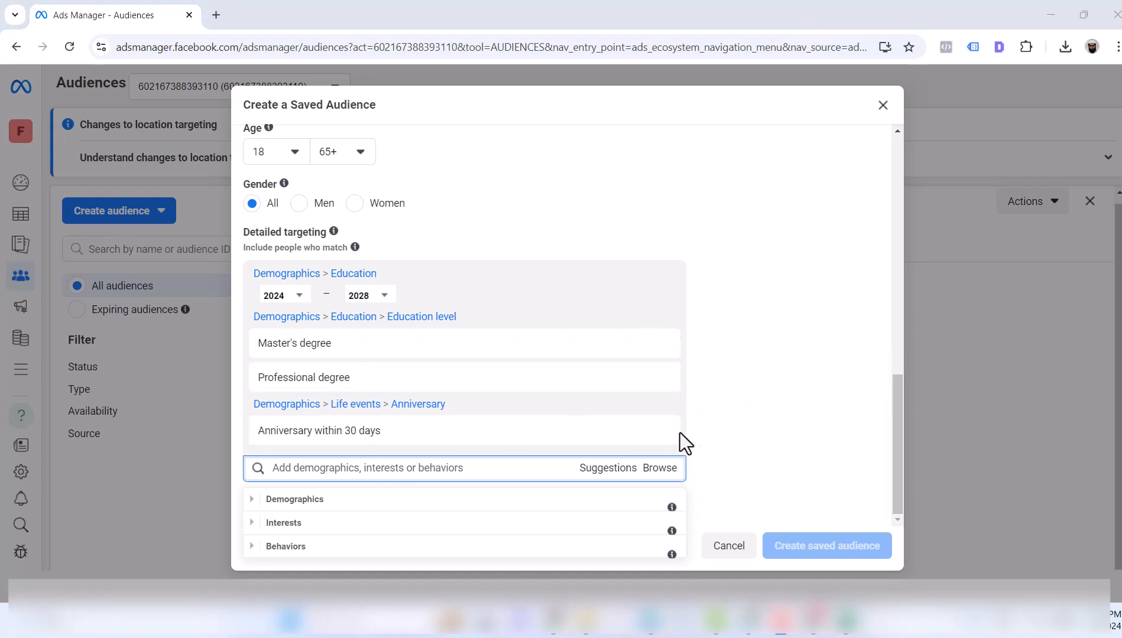
pyautogui.click(661, 432)
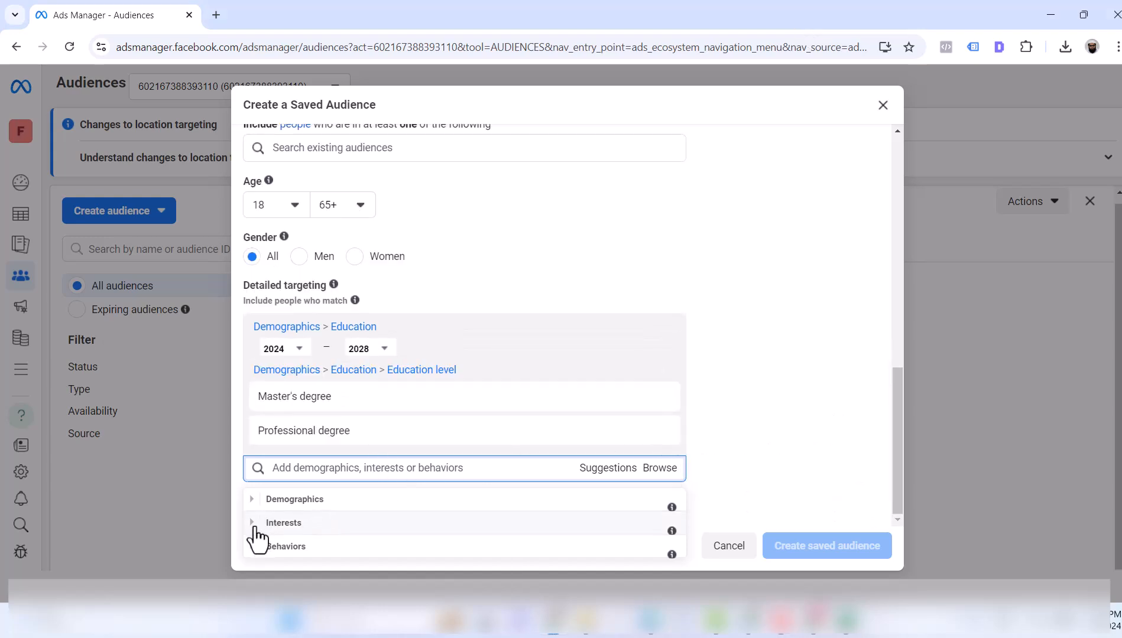
# Step: Examine the Business and industry interests from Advertising to Banking, including the banking subcategories
pyautogui.click(254, 524)
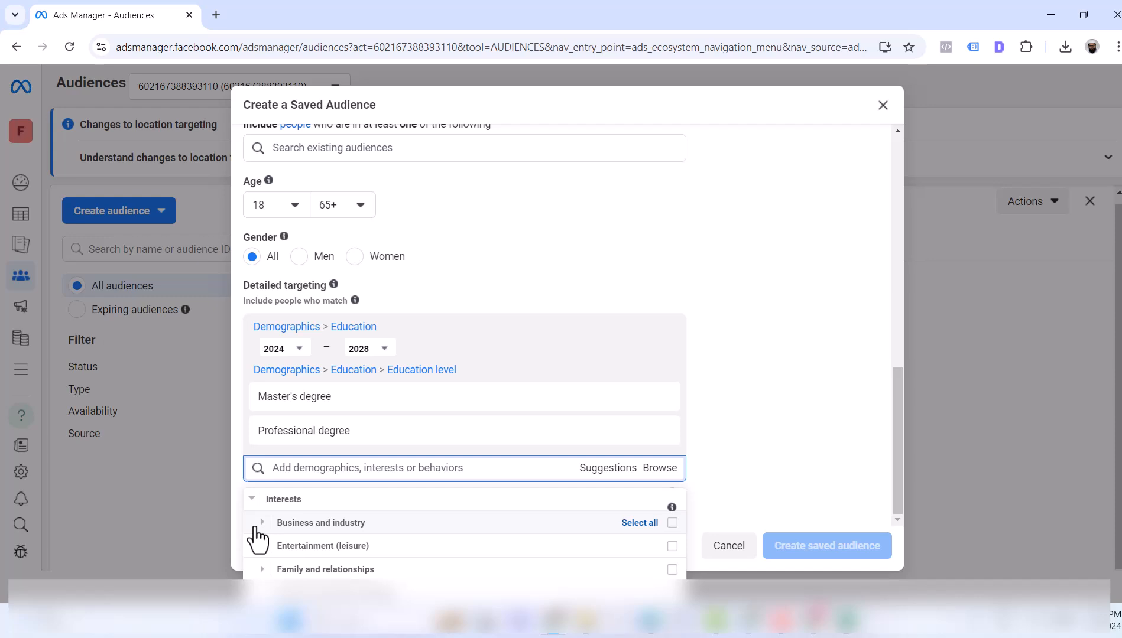
pyautogui.click(260, 525)
pyautogui.moveTo(333, 533)
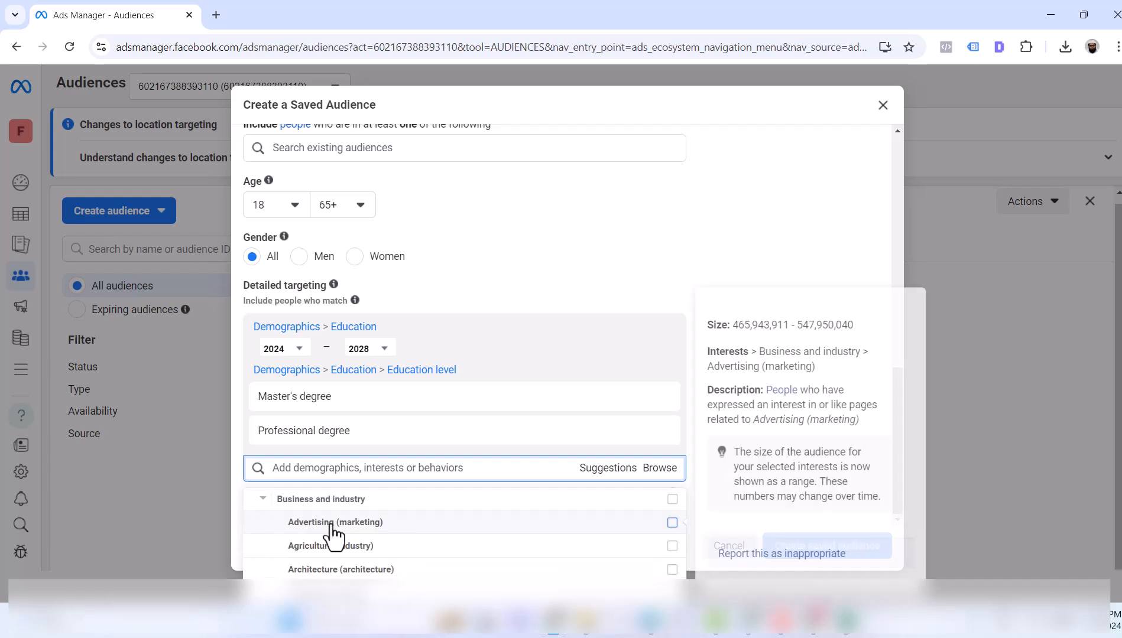
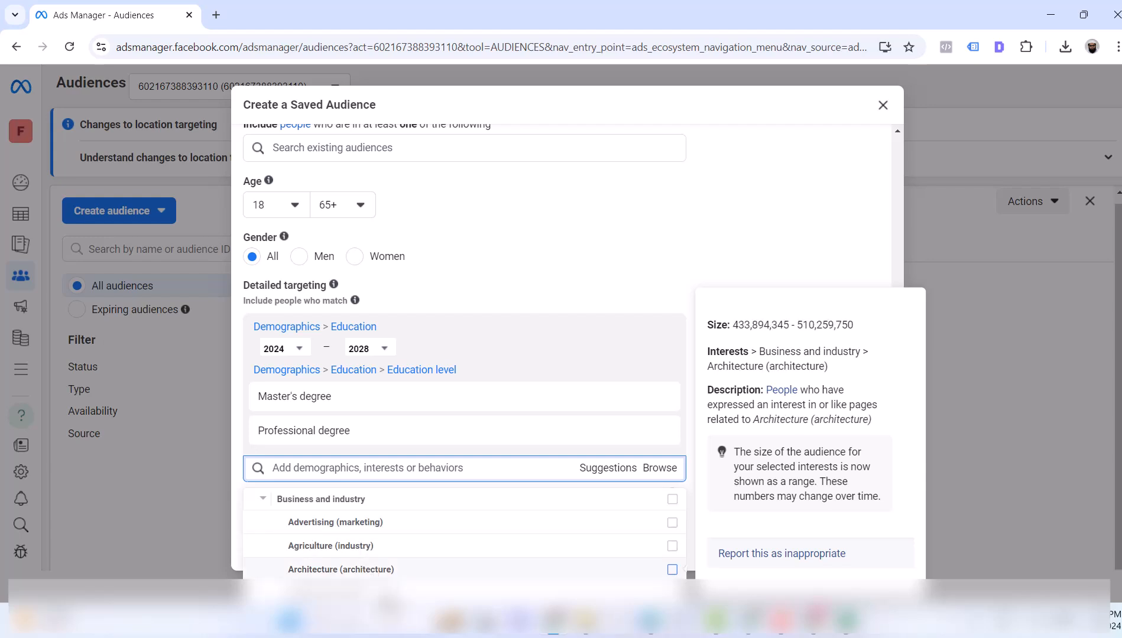
pyautogui.scroll(-2, 367, 572)
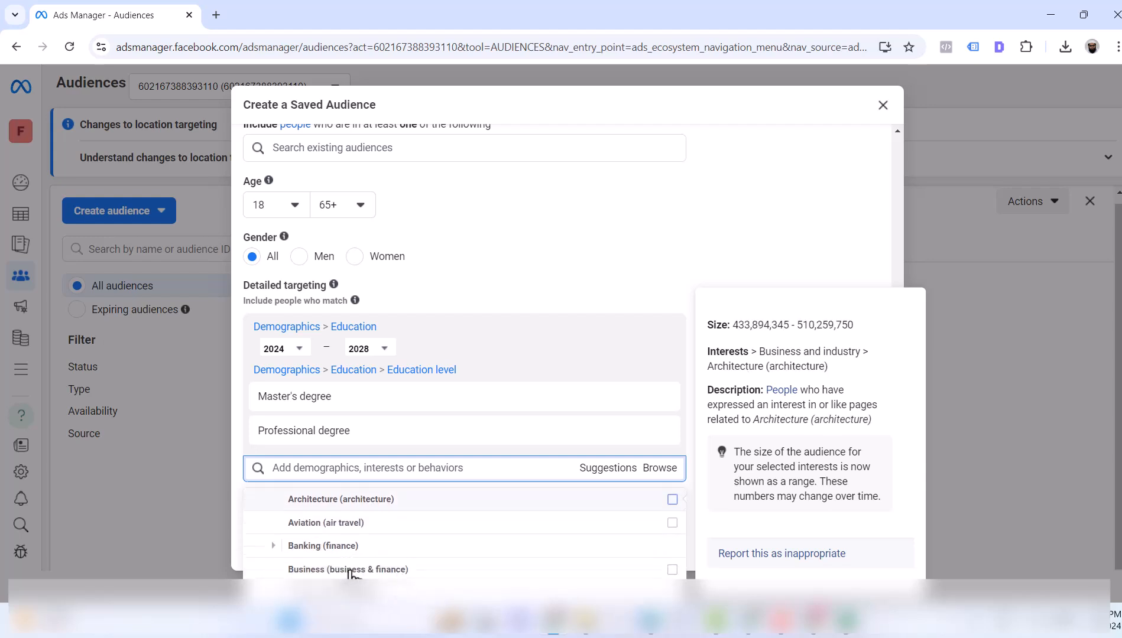
pyautogui.click(274, 542)
pyautogui.scroll(-1, 307, 562)
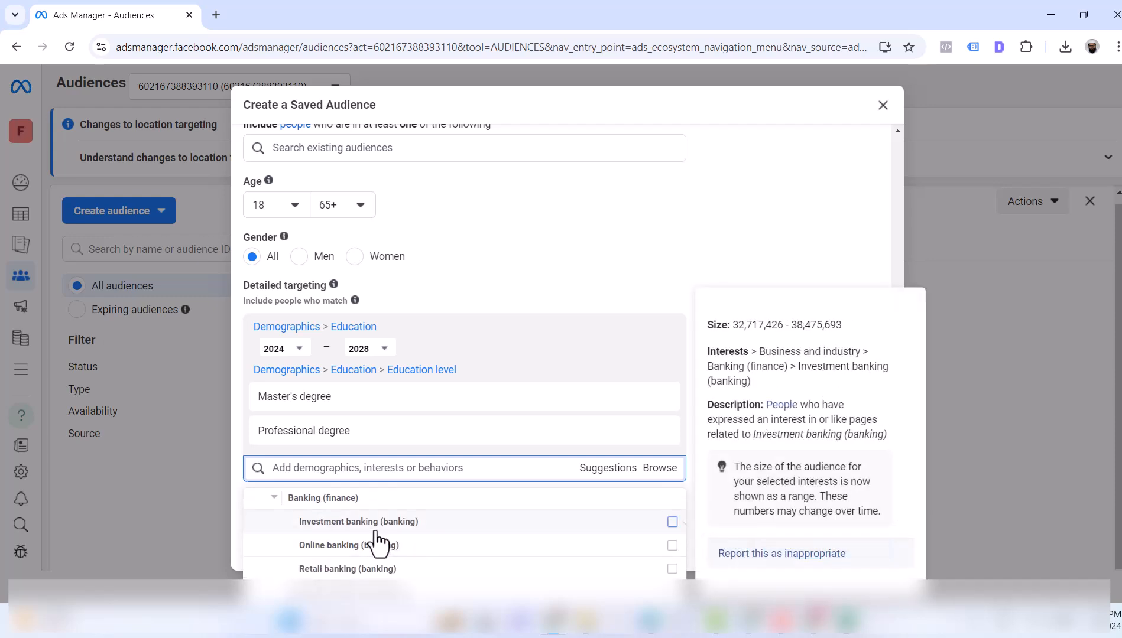
# Step: Examine the Business and industry interests from Business through Marketing, including the subcategories under Design
pyautogui.scroll(-3, 373, 565)
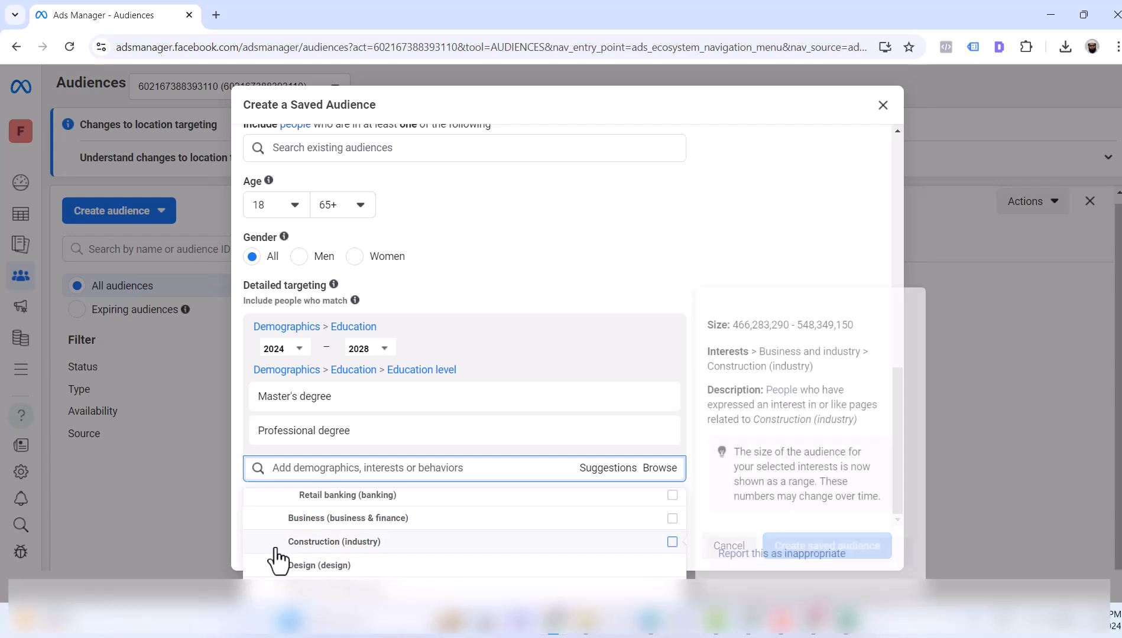
pyautogui.click(274, 565)
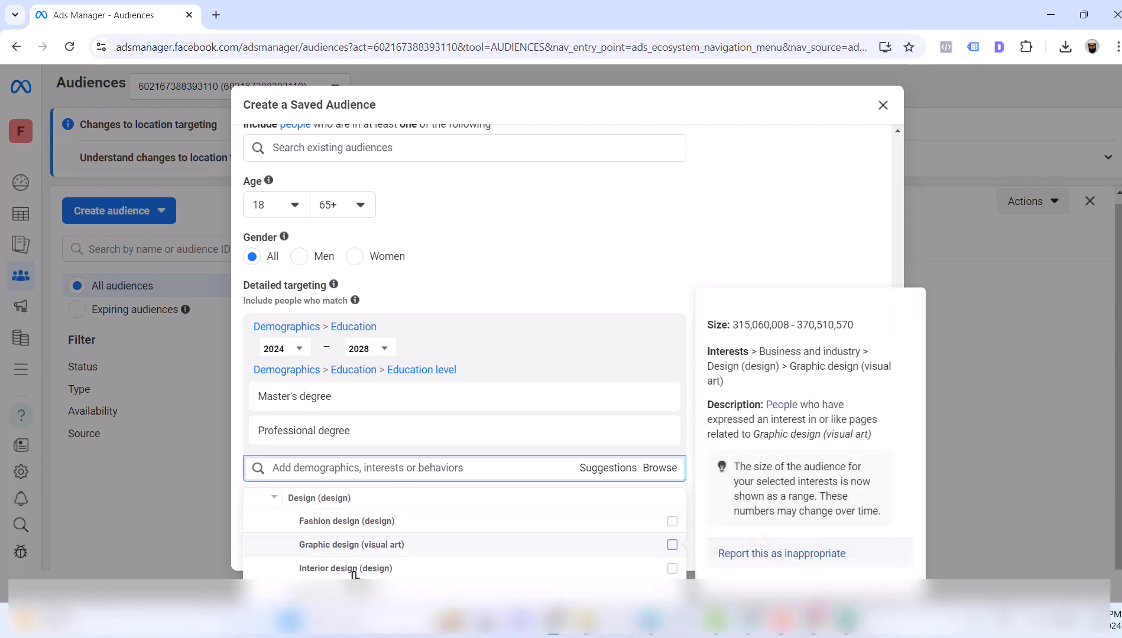
pyautogui.scroll(-1, 356, 571)
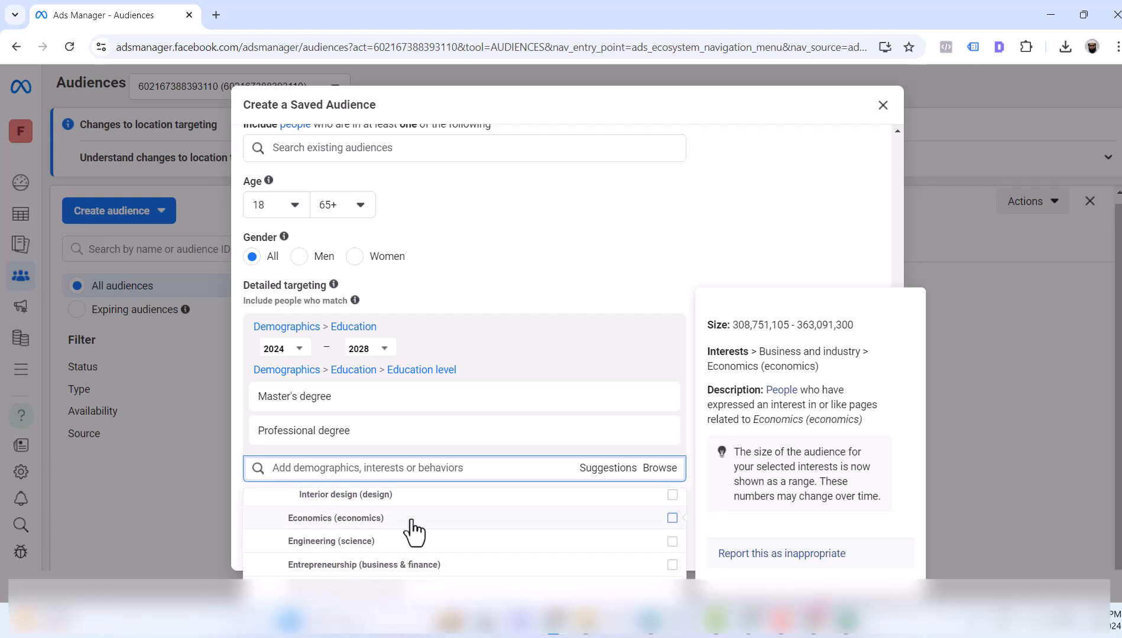
pyautogui.scroll(-1, 350, 573)
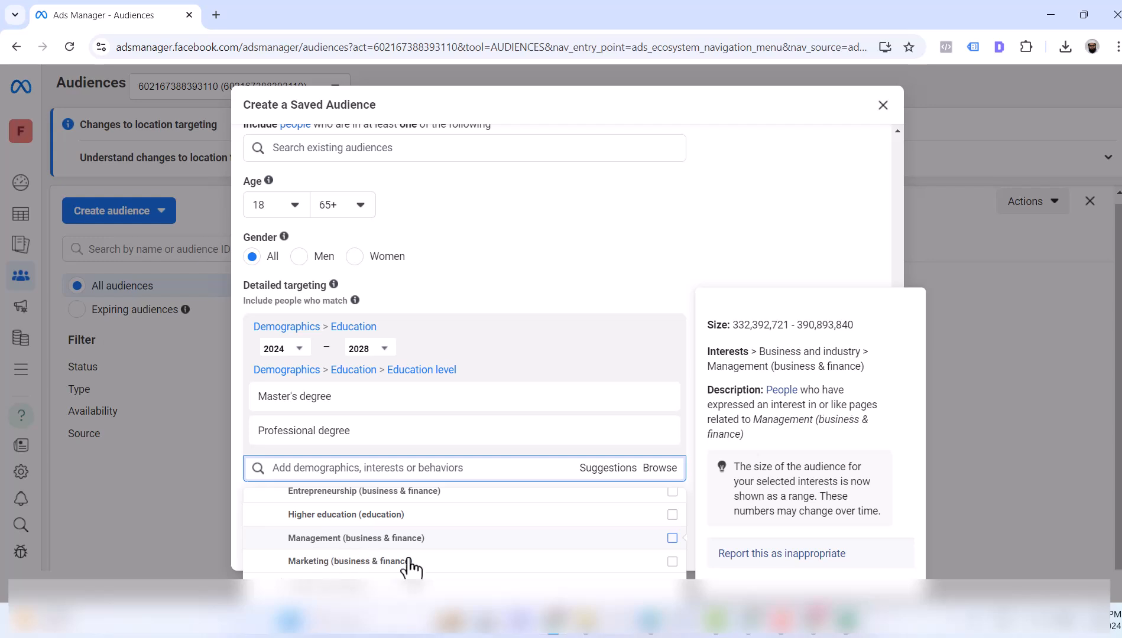
pyautogui.scroll(-1, 319, 568)
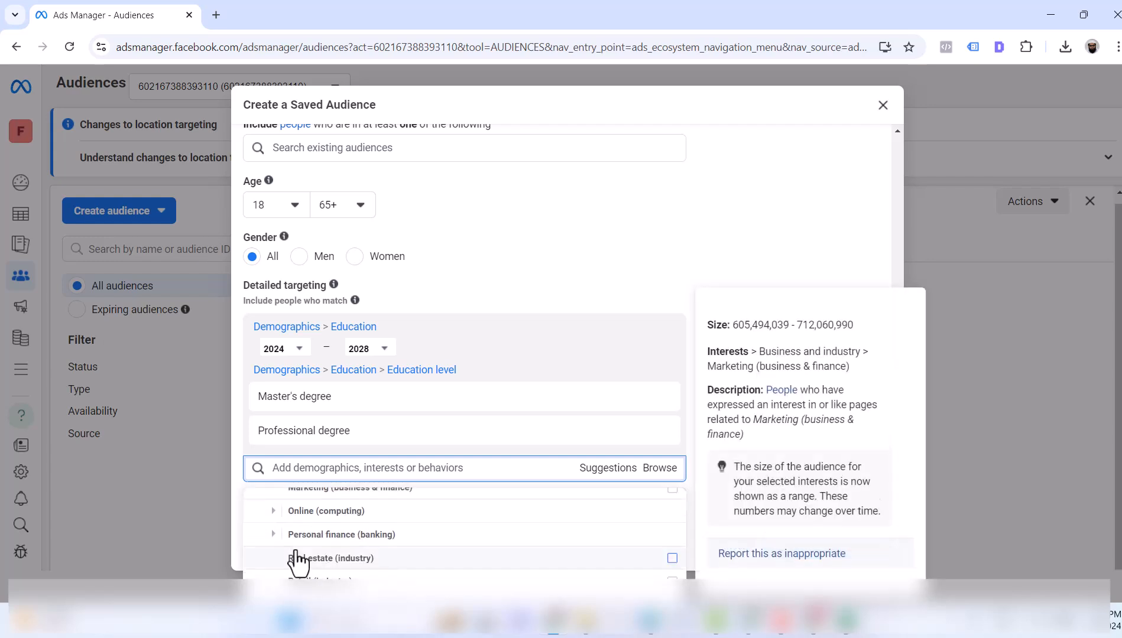
# Step: Examine the Online (computing) and Personal finance (banking) interests under Business and industry
pyautogui.click(274, 511)
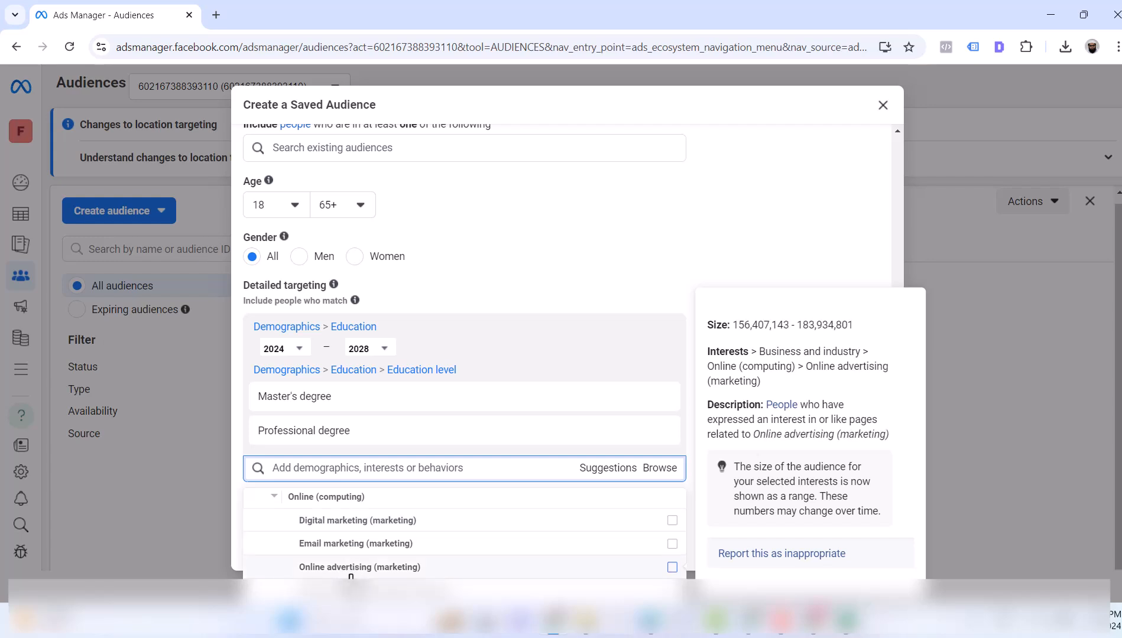
pyautogui.scroll(-1, 350, 573)
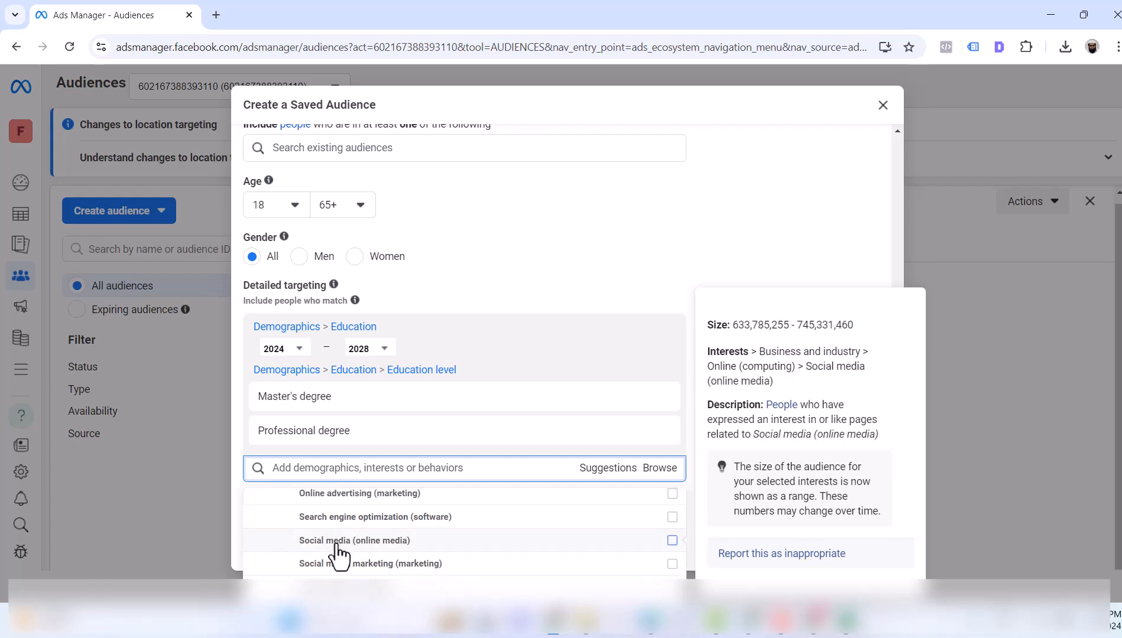
pyautogui.scroll(-2, 370, 571)
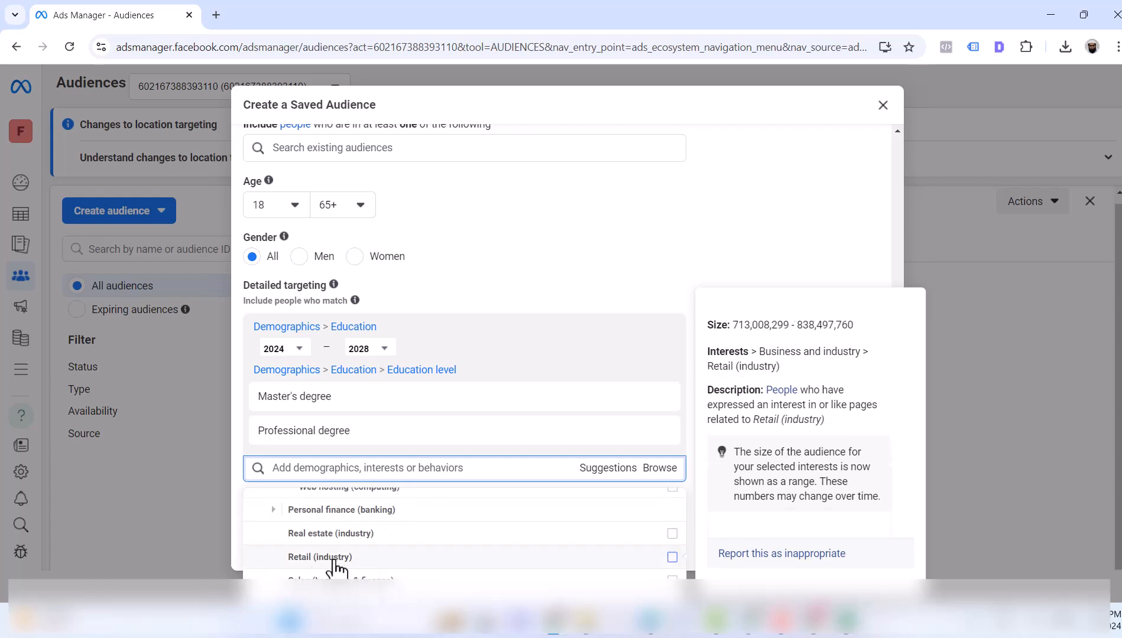
pyautogui.click(278, 509)
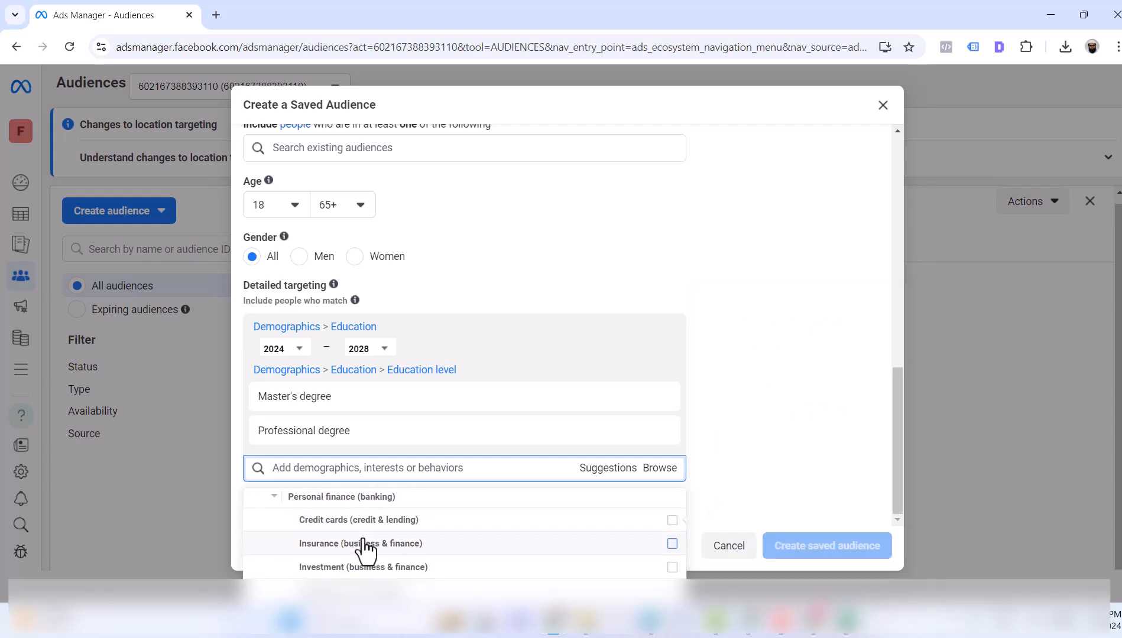
pyautogui.scroll(-3, 363, 562)
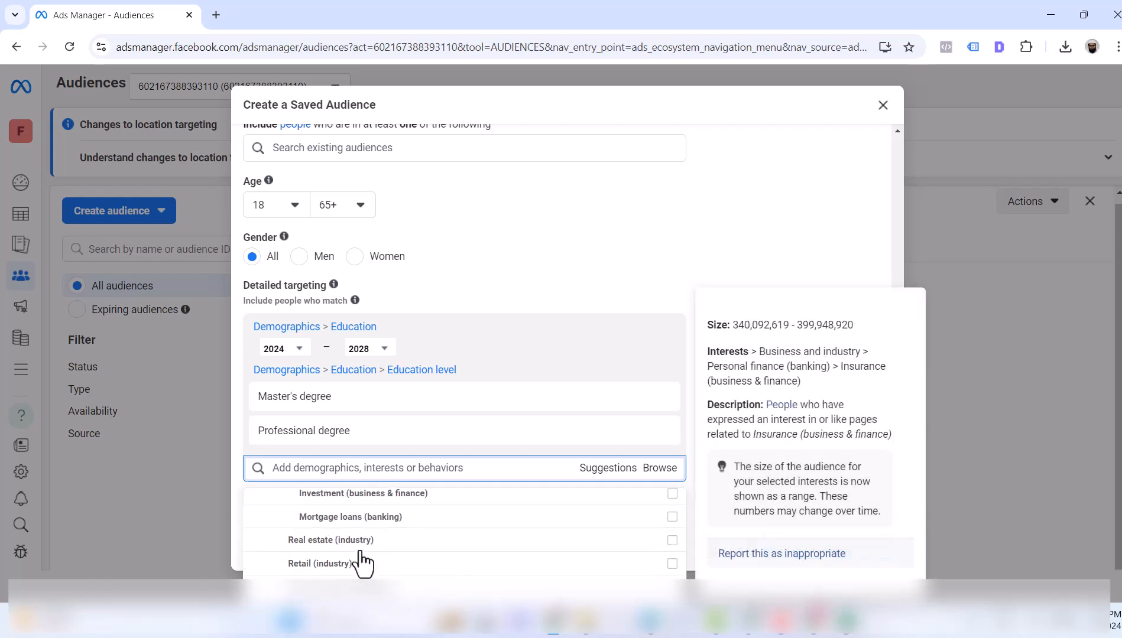
# Step: Examine the Games and Movies interests in the Entertainment (leisure) category
pyautogui.scroll(-2, 301, 559)
pyautogui.click(263, 510)
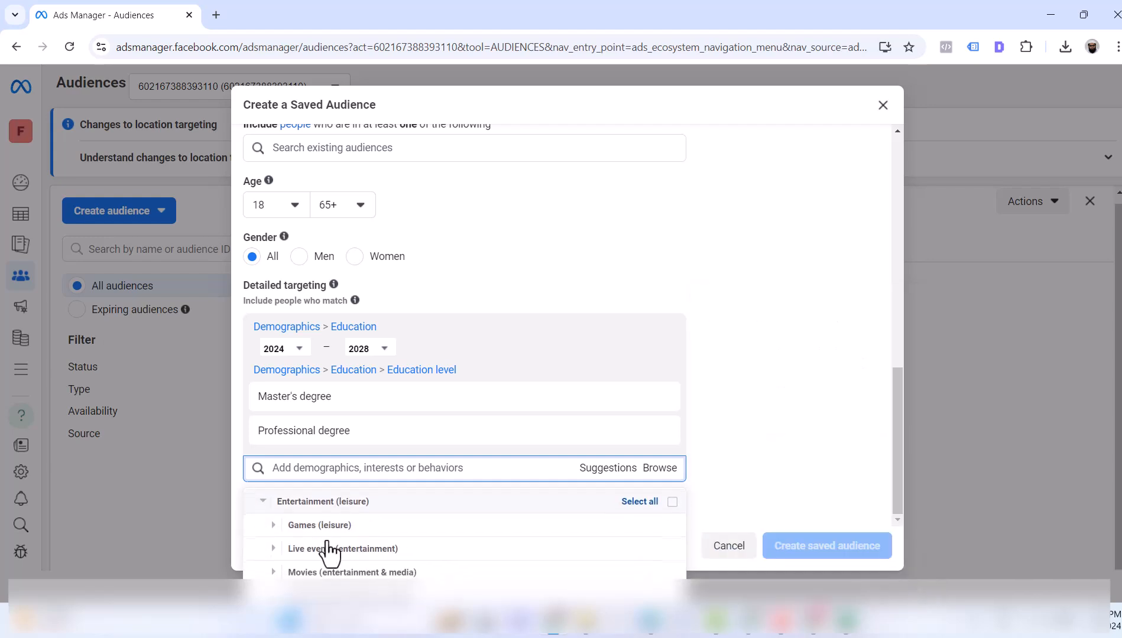
pyautogui.click(282, 529)
pyautogui.scroll(-4, 379, 559)
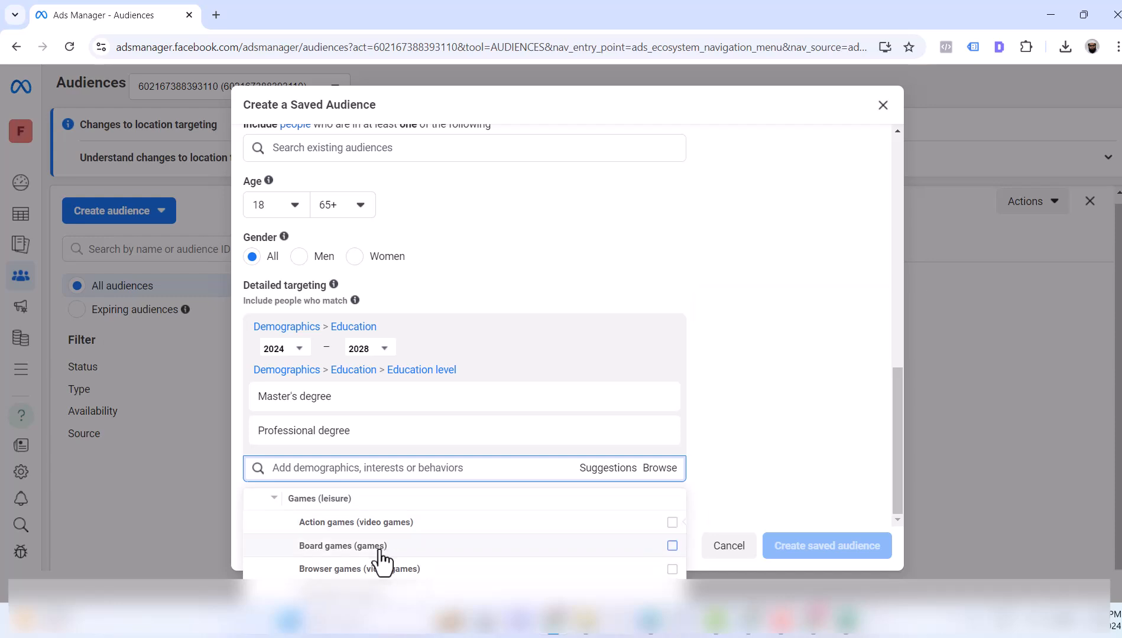
pyautogui.scroll(-5, 384, 562)
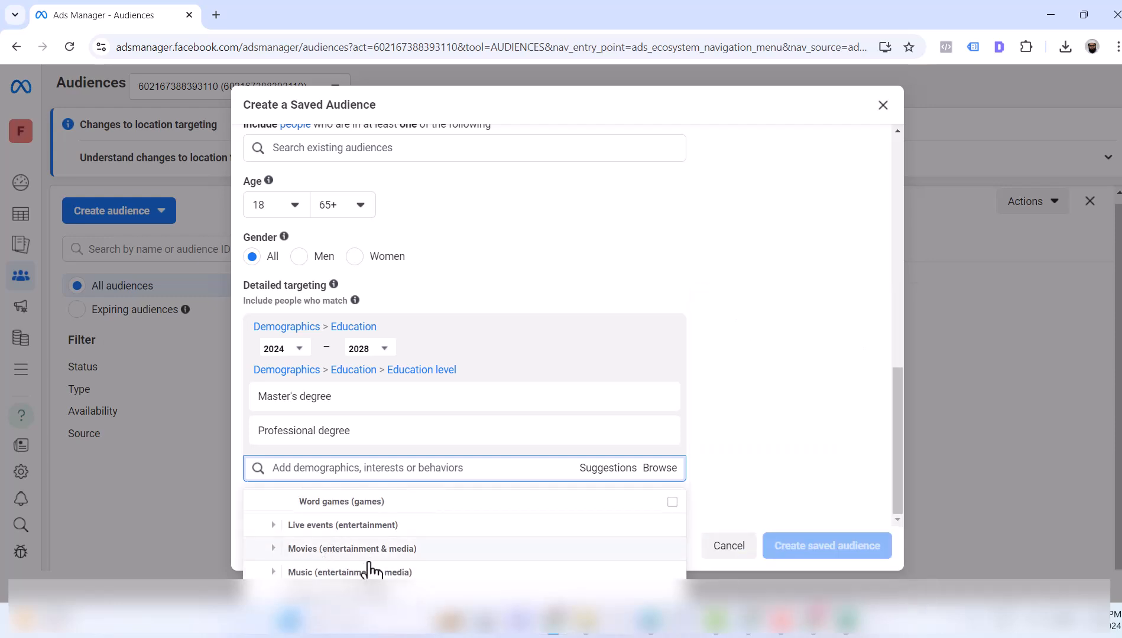
pyautogui.click(275, 550)
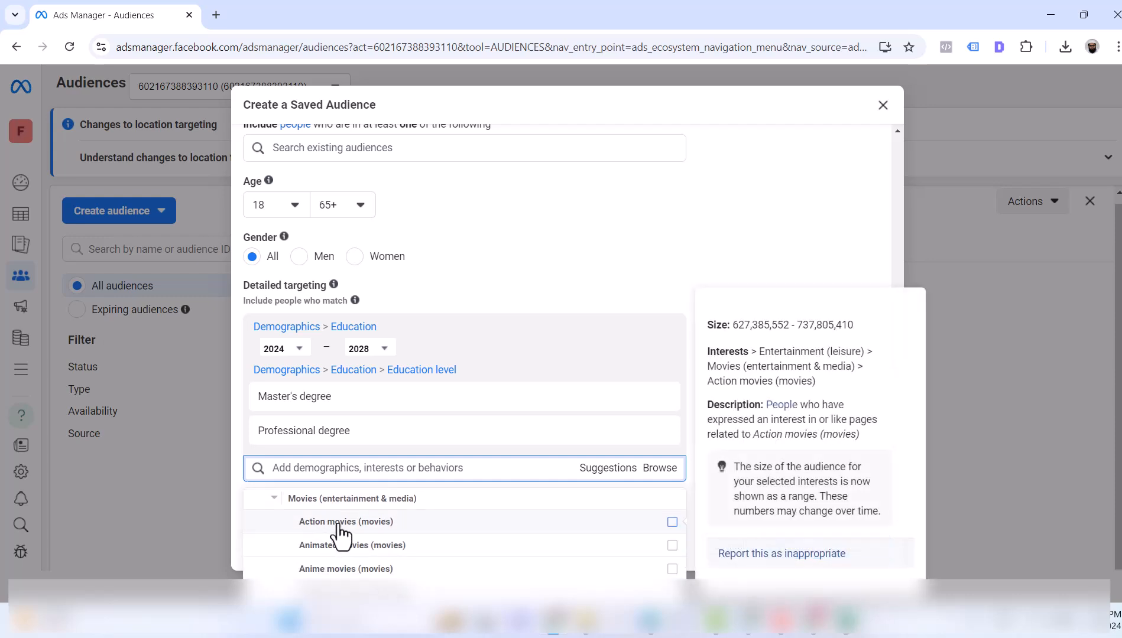
pyautogui.scroll(-4, 438, 559)
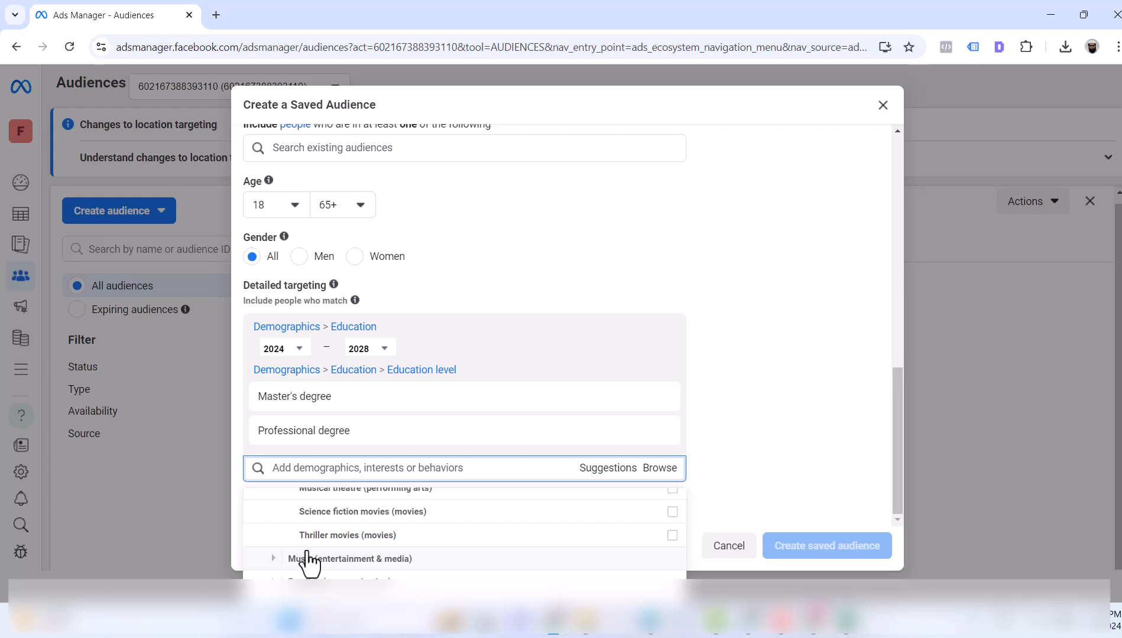
# Step: Examine the music genres listed under Music (entertainment & media) in the Entertainment interests
pyautogui.click(272, 559)
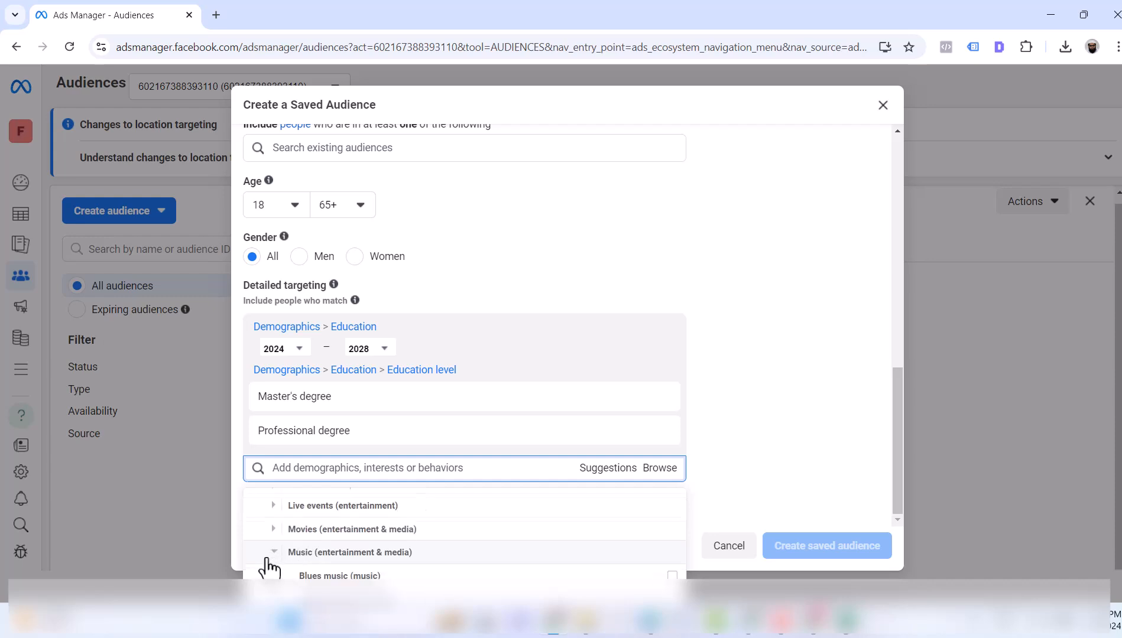
pyautogui.scroll(-2, 437, 553)
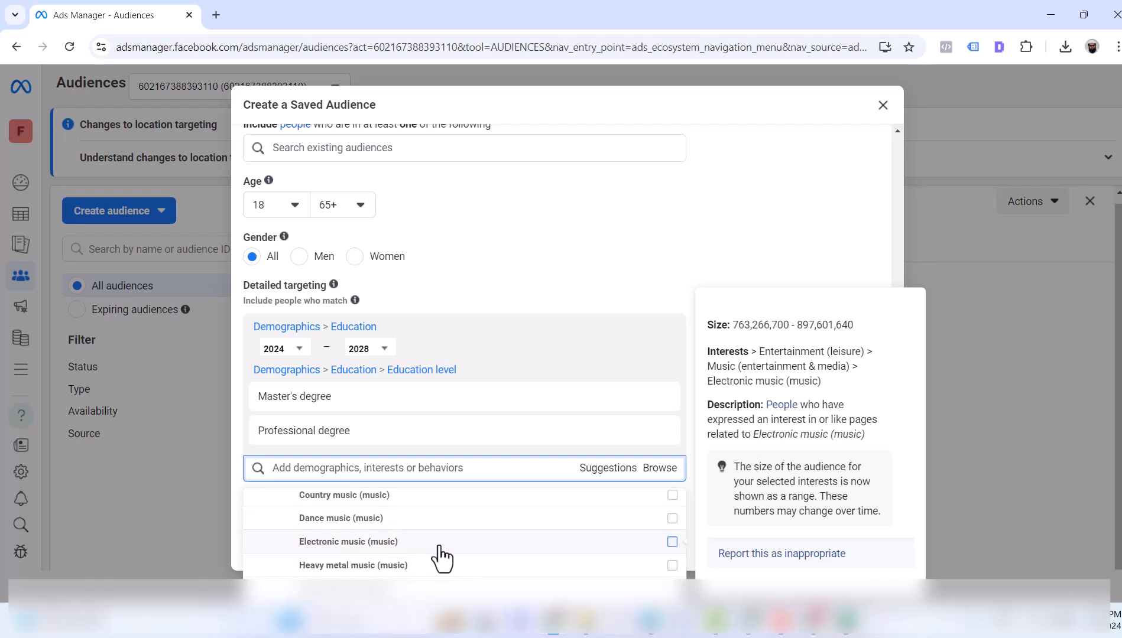
pyautogui.scroll(-1, 418, 567)
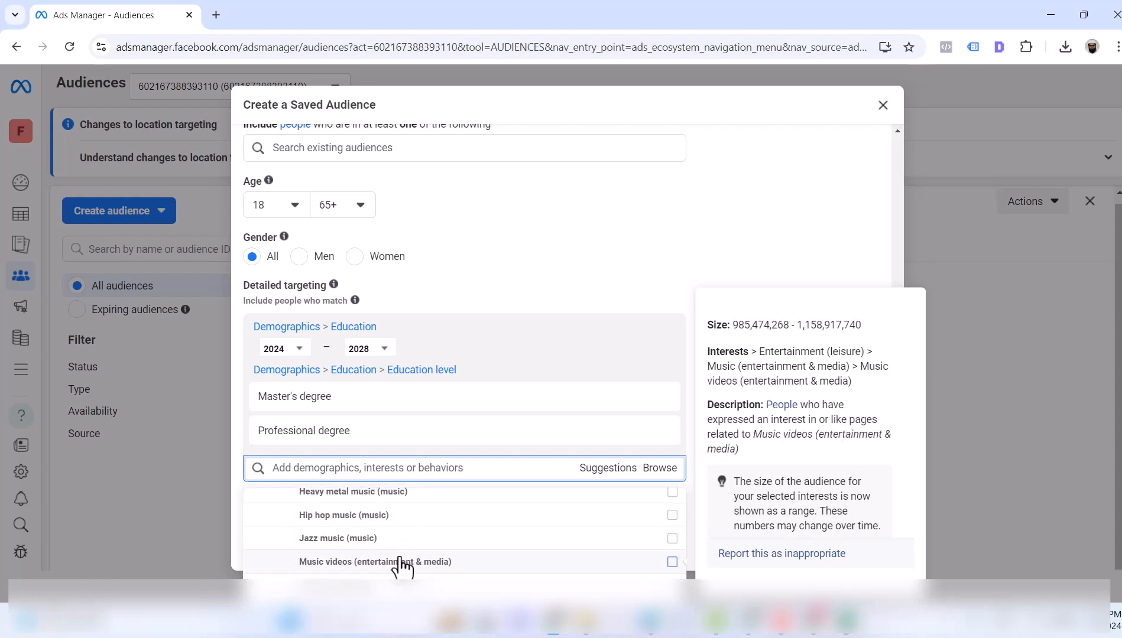
pyautogui.scroll(-3, 402, 565)
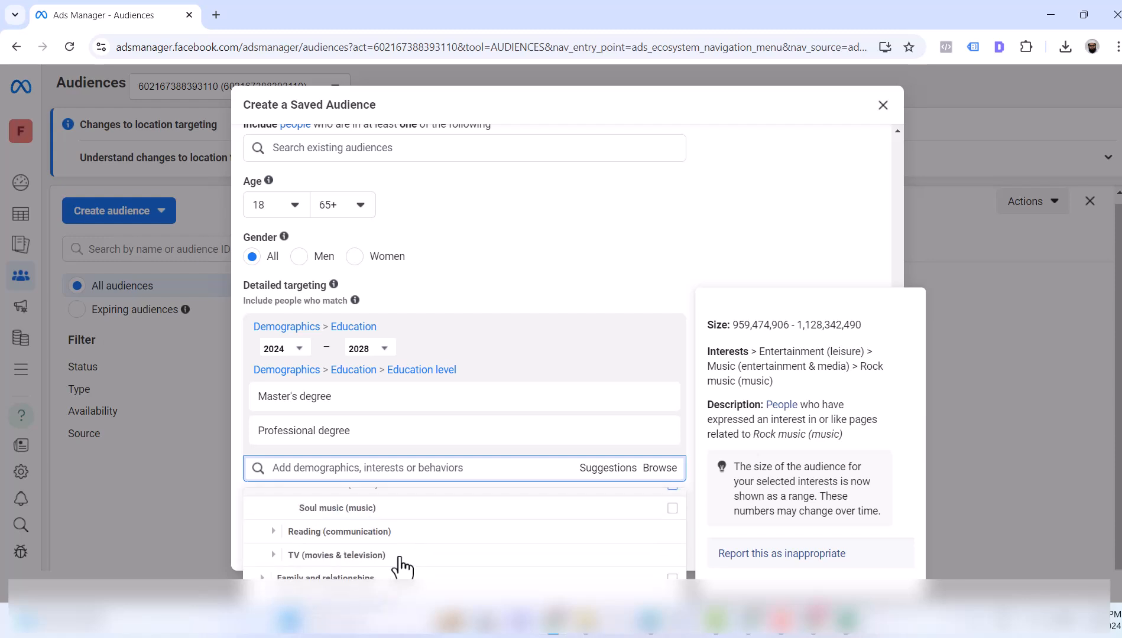
# Step: Examine the Reading (communication) and TV (movies & television) options in the Entertainment interests
pyautogui.click(273, 531)
pyautogui.scroll(-1, 280, 538)
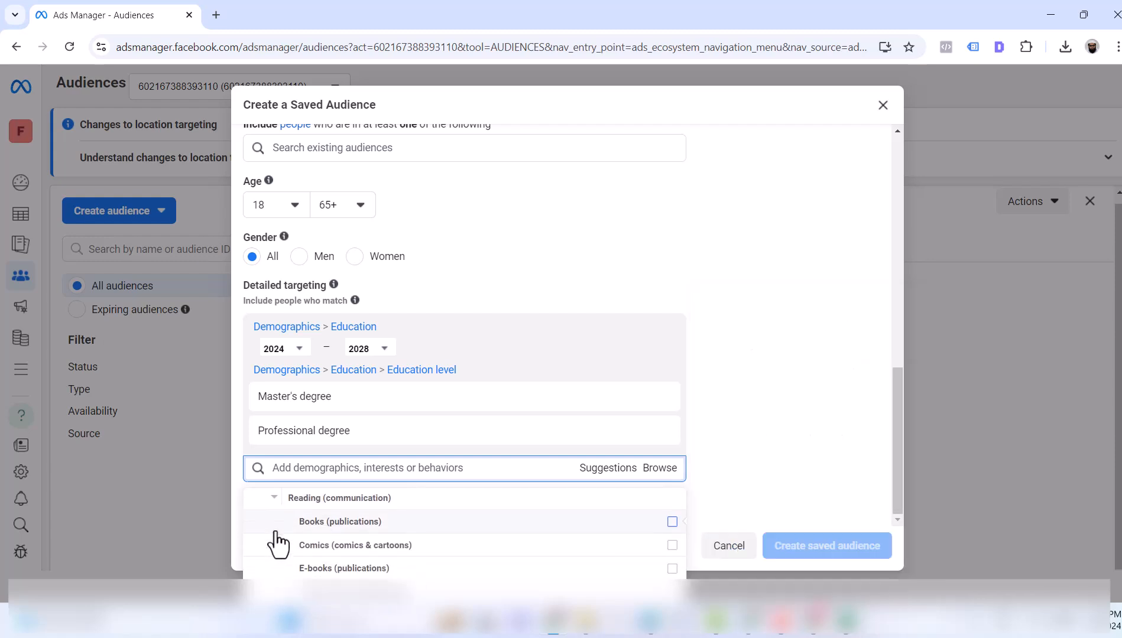
pyautogui.scroll(-2, 397, 540)
pyautogui.scroll(-2, 461, 568)
pyautogui.scroll(-2, 451, 561)
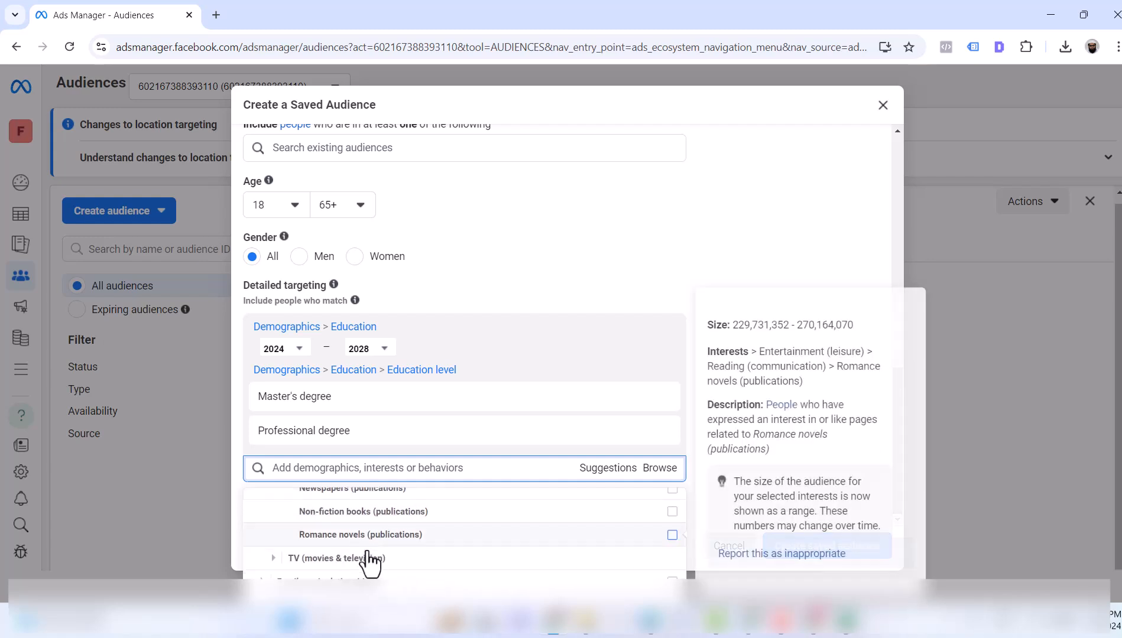
pyautogui.click(272, 559)
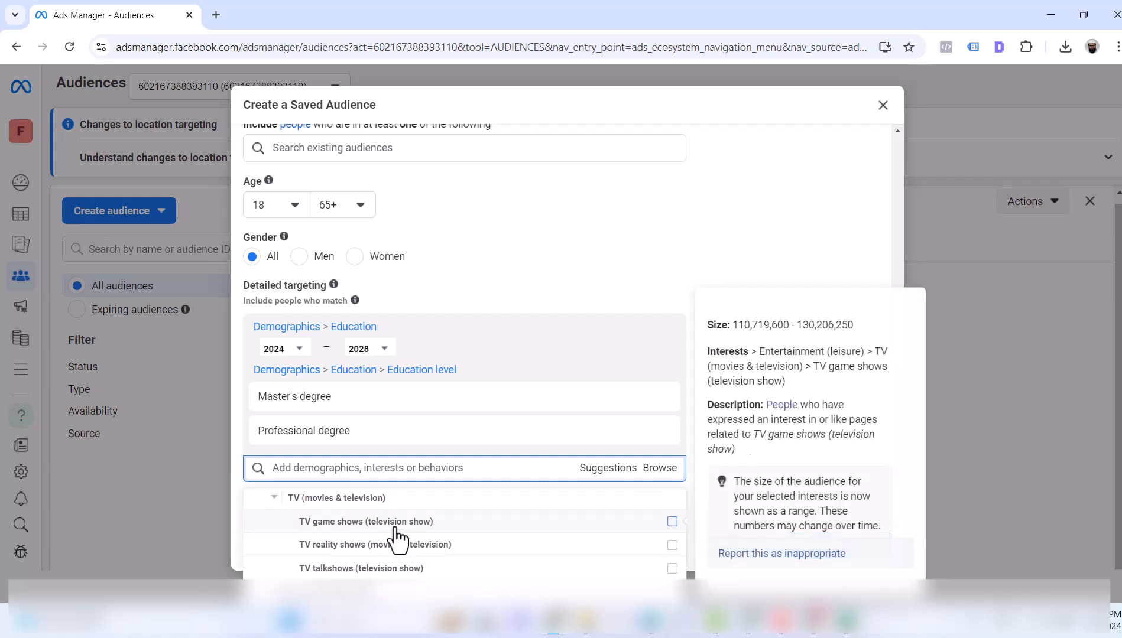
pyautogui.scroll(-2, 373, 558)
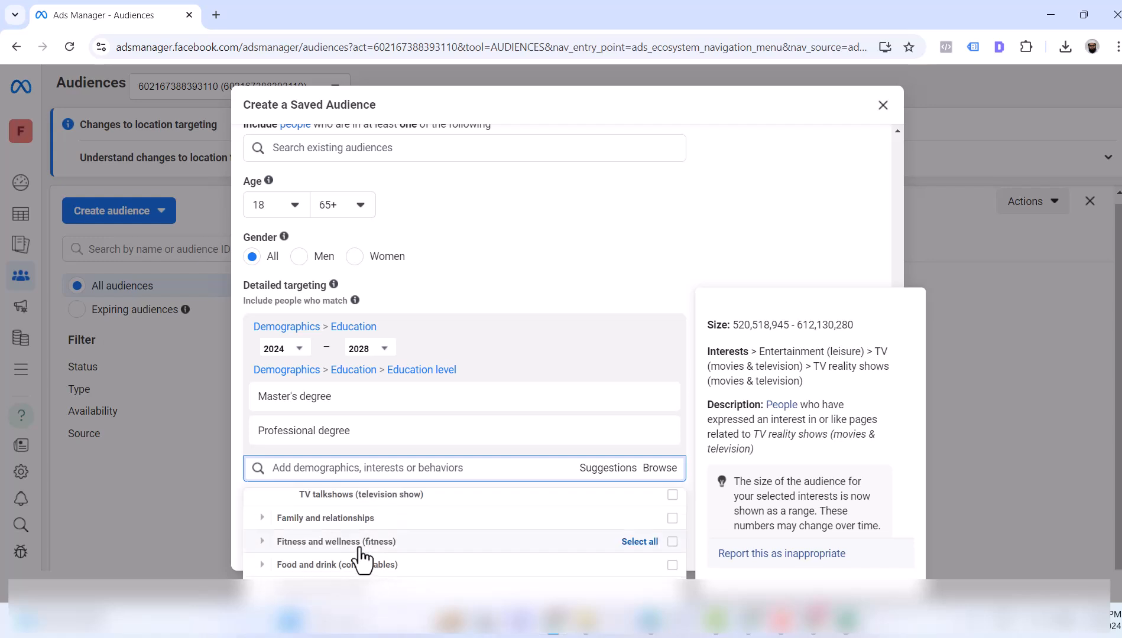
# Step: Examine the interests listed under Family and relationships and under Fitness and wellness (fitness)
pyautogui.click(263, 520)
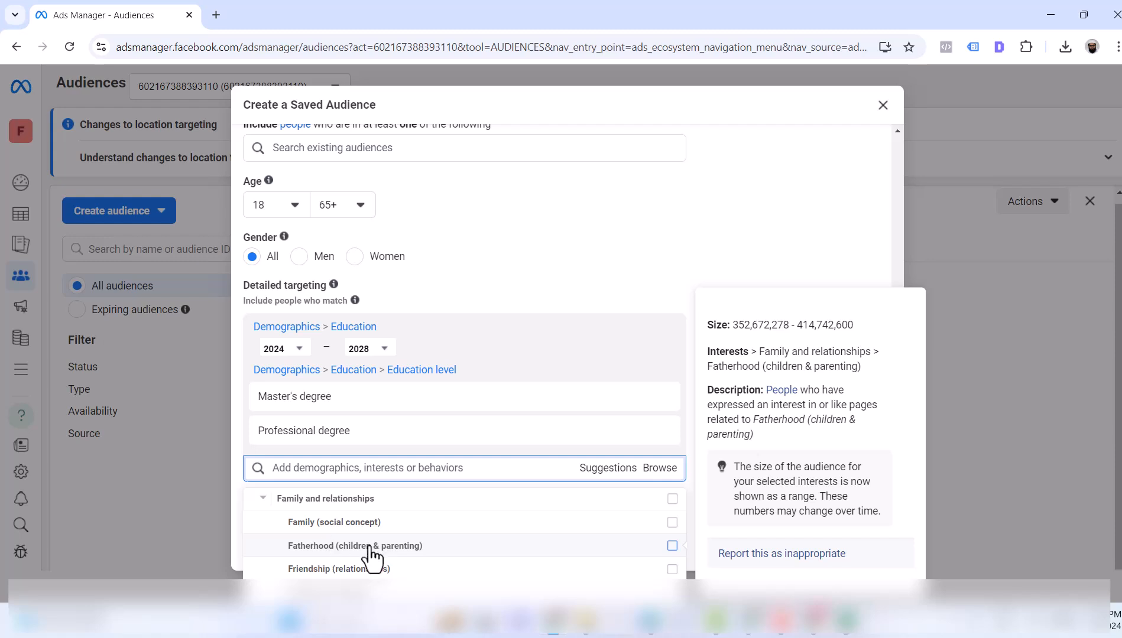
pyautogui.scroll(-2, 332, 574)
pyautogui.scroll(-2, 326, 571)
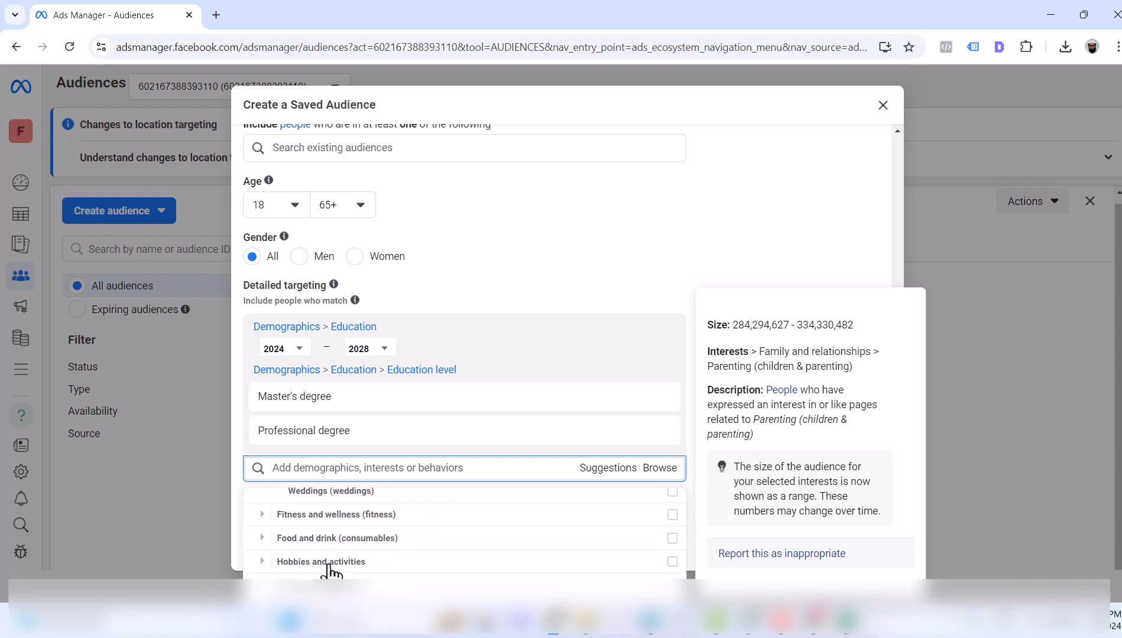
pyautogui.click(262, 528)
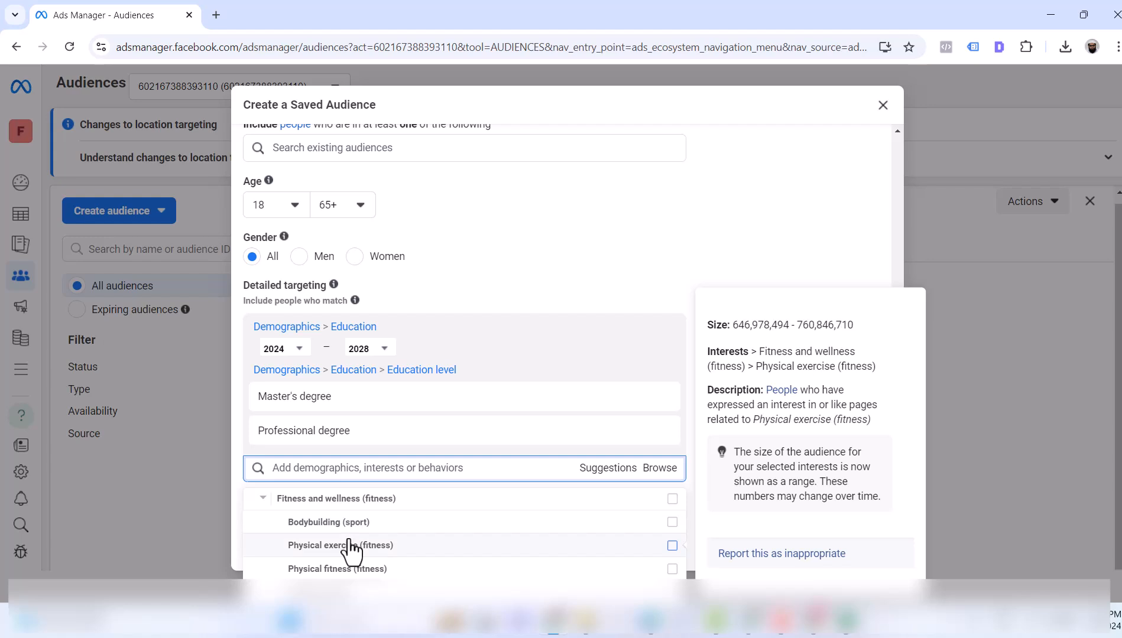
pyautogui.scroll(-1, 332, 561)
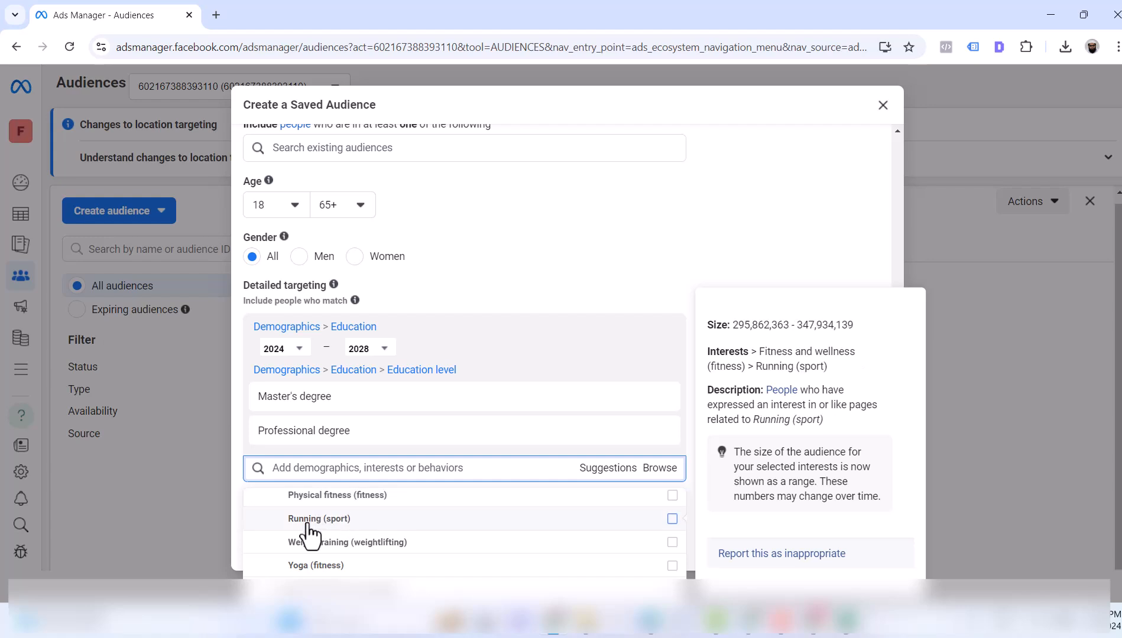
pyautogui.scroll(-1, 278, 559)
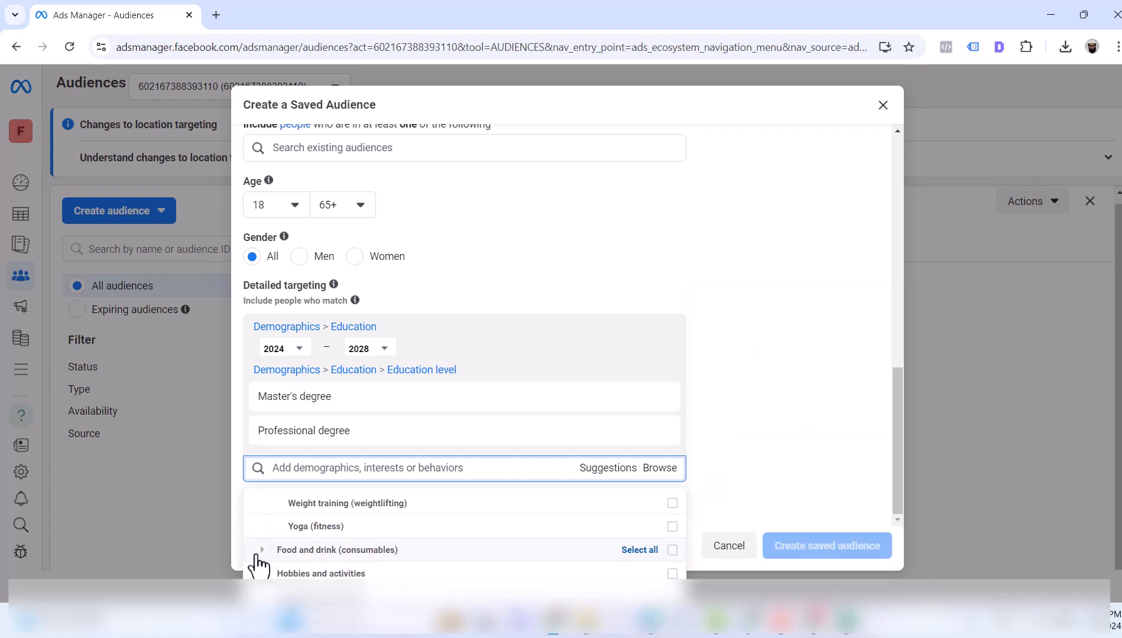
# Step: Examine the interests listed under Food and drink (consumables) and under Hobbies and activities
pyautogui.click(262, 550)
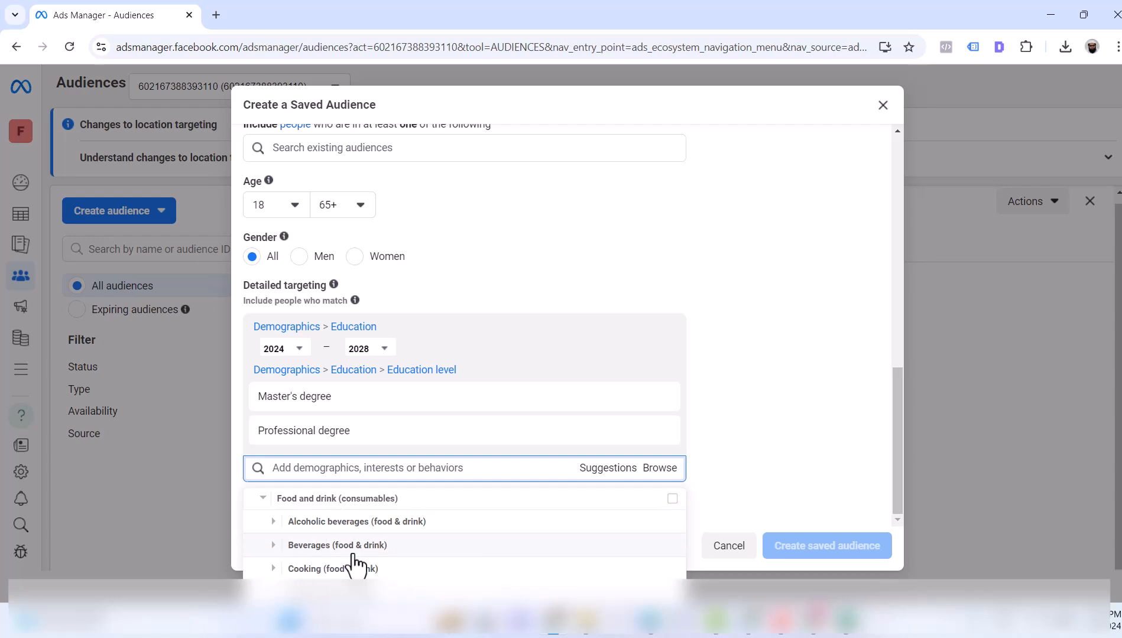
pyautogui.scroll(-1, 379, 568)
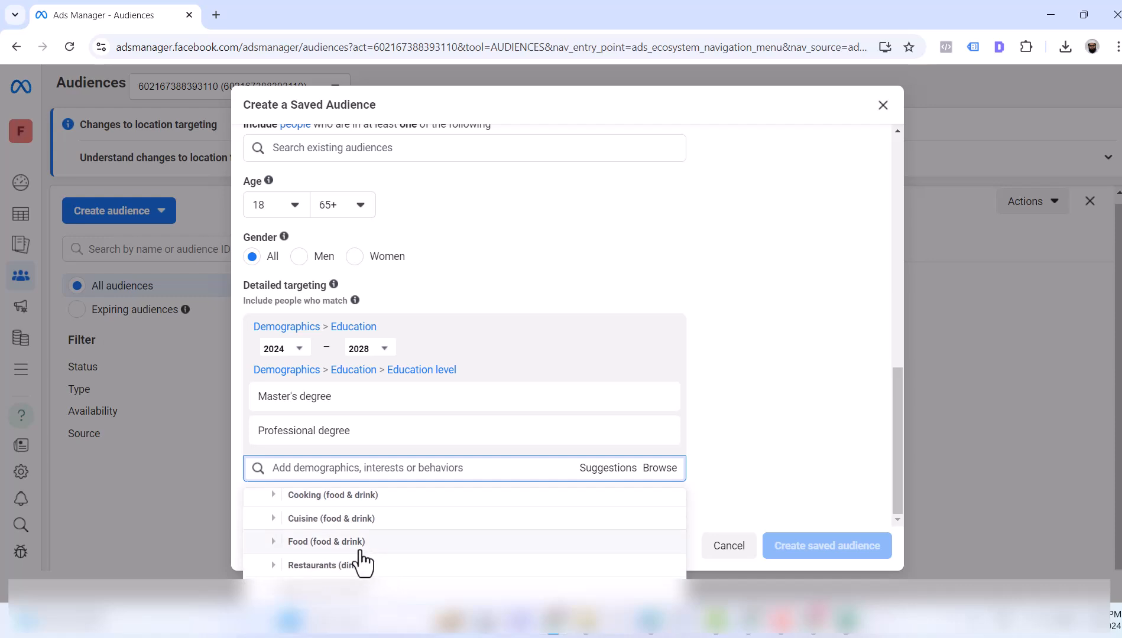
pyautogui.scroll(-1, 298, 558)
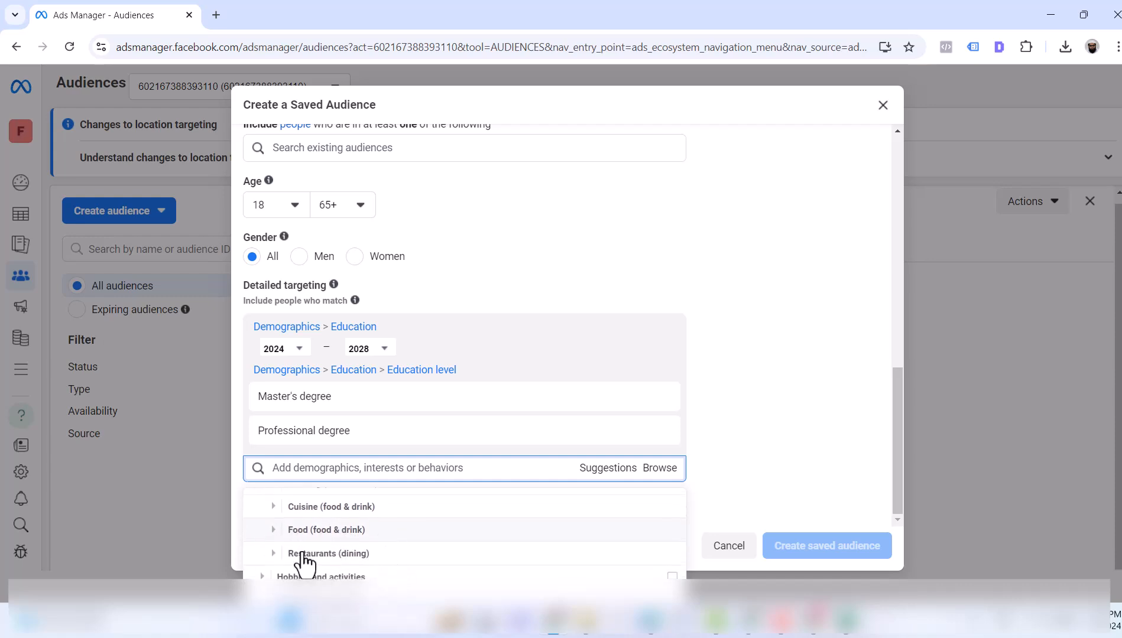
pyautogui.click(262, 573)
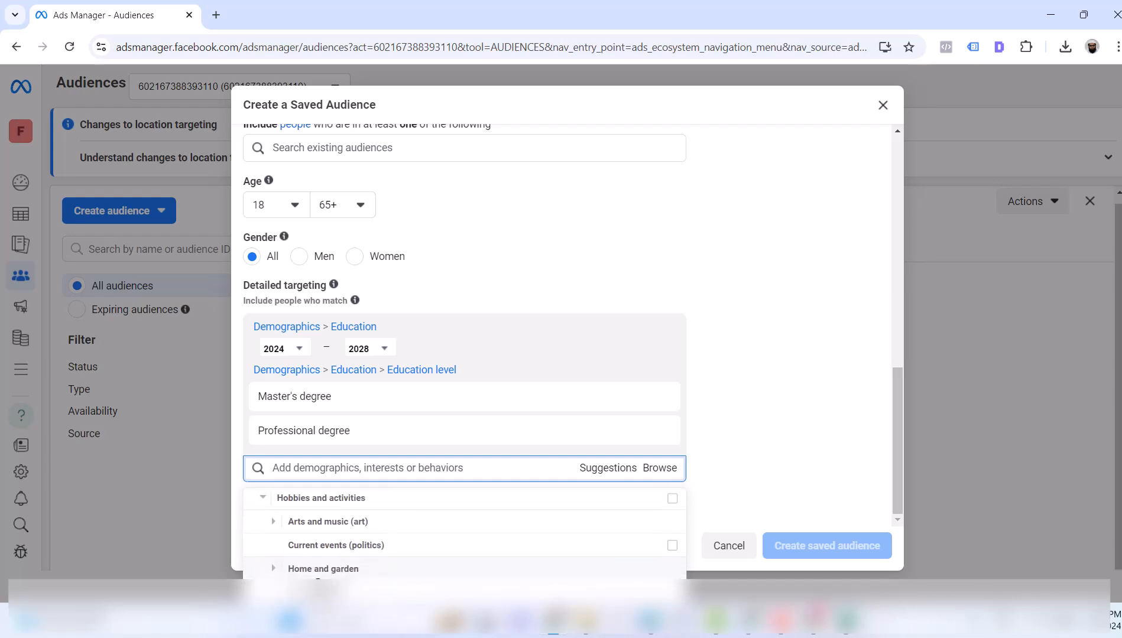
pyautogui.scroll(-1, 342, 571)
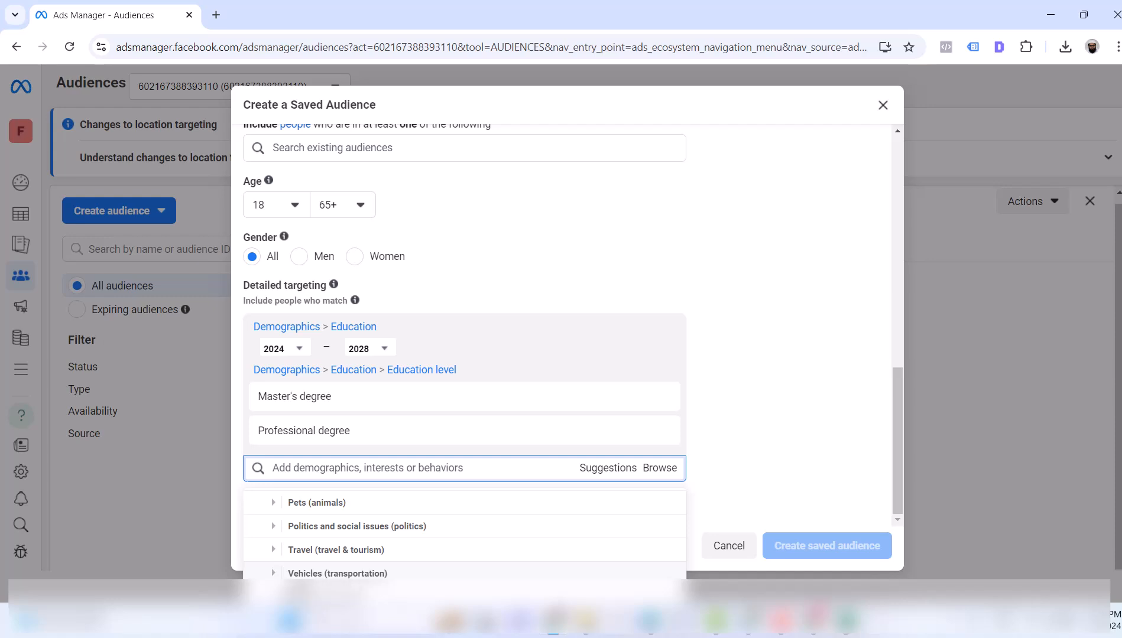
# Step: Examine the Beauty, Clothing, Fashion accessories and Shopping (retail) options in the Shopping and fashion interests
pyautogui.scroll(-3, 355, 556)
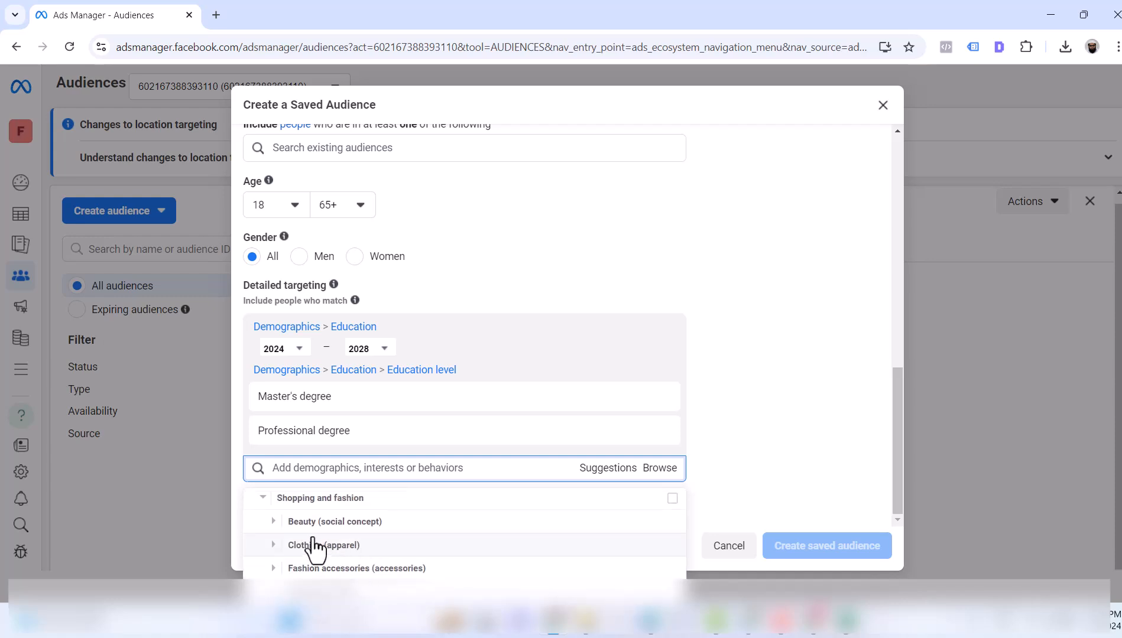
pyautogui.click(274, 523)
pyautogui.scroll(-4, 276, 535)
pyautogui.click(274, 526)
pyautogui.scroll(-3, 331, 541)
pyautogui.click(274, 550)
pyautogui.scroll(-2, 299, 560)
pyautogui.scroll(-3, 340, 561)
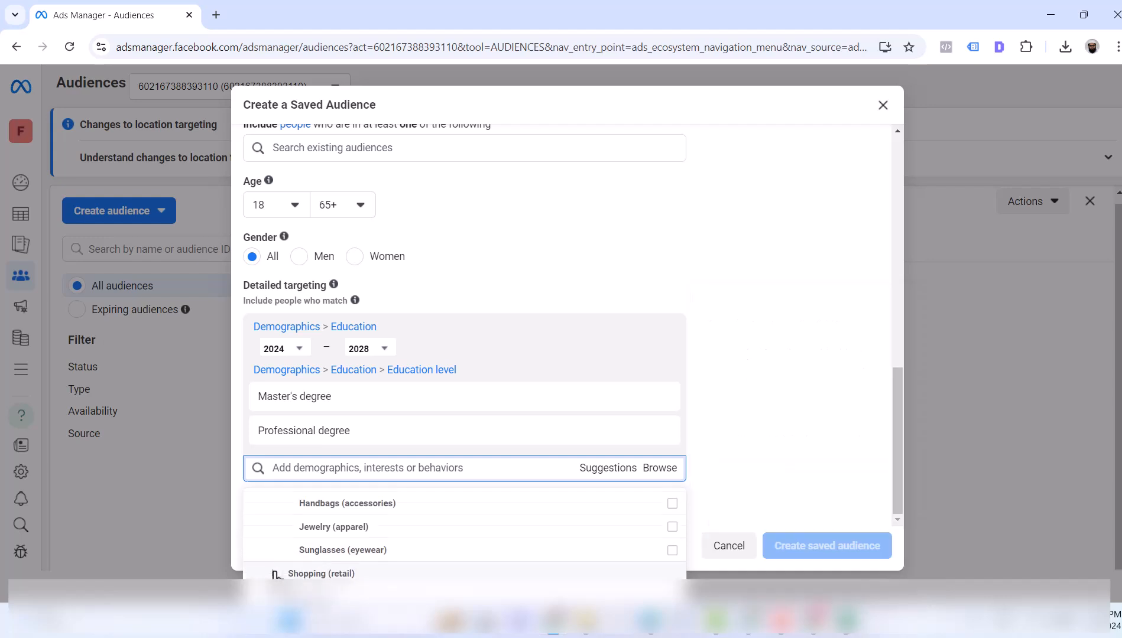
pyautogui.click(273, 565)
pyautogui.scroll(-5, 354, 570)
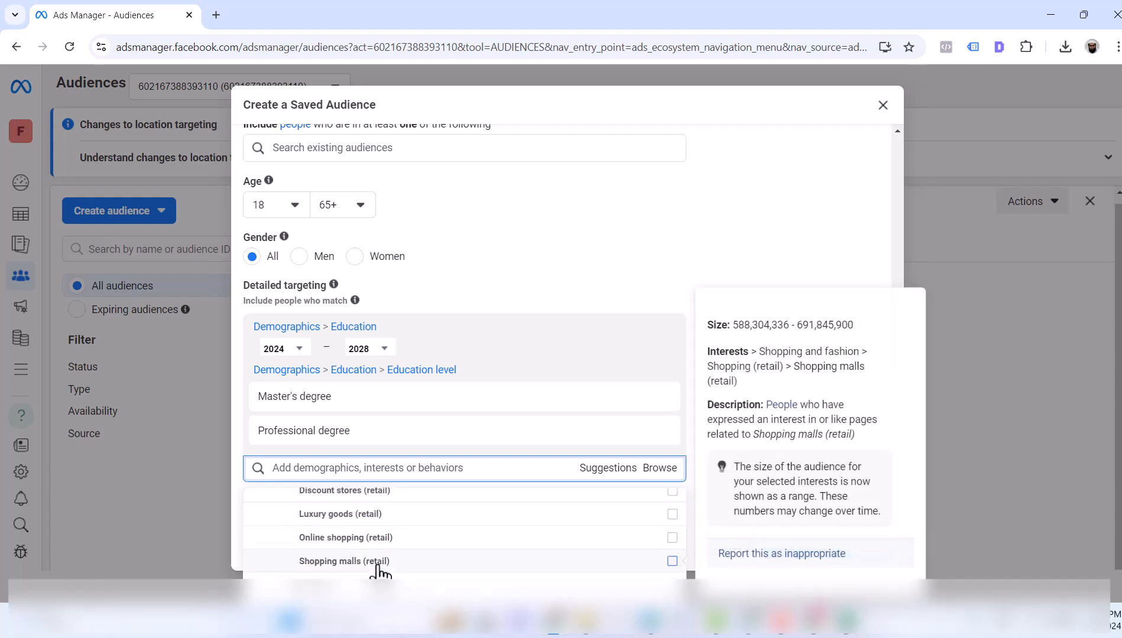
# Step: Collapse the Interests category and examine the Behaviors category, including its Anniversary options
pyautogui.scroll(10, 539, 559)
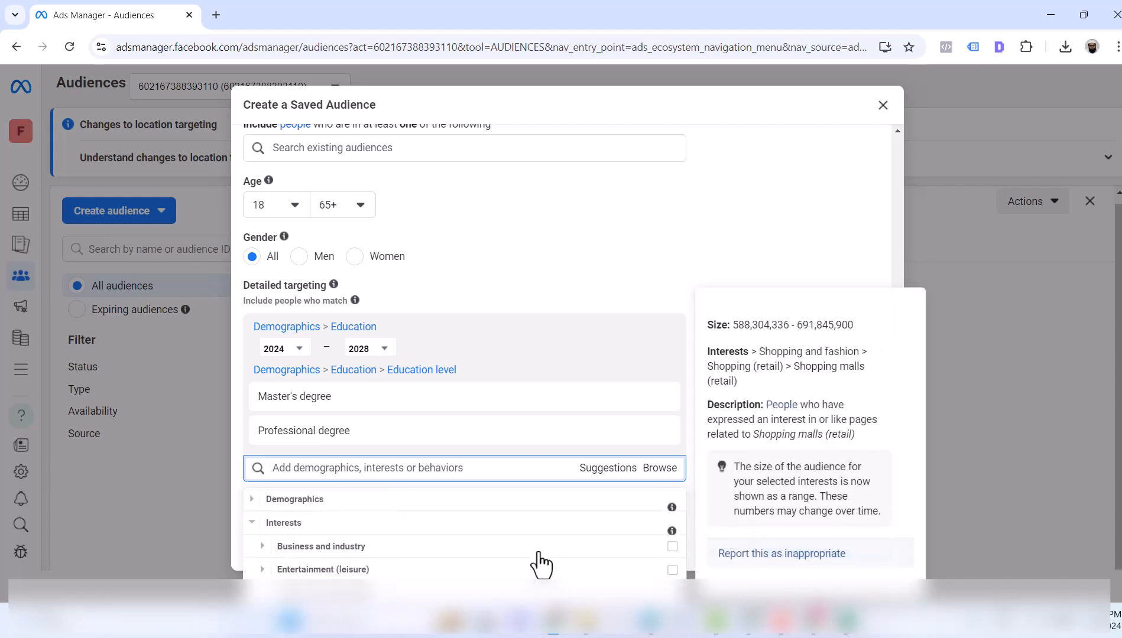
pyautogui.click(253, 525)
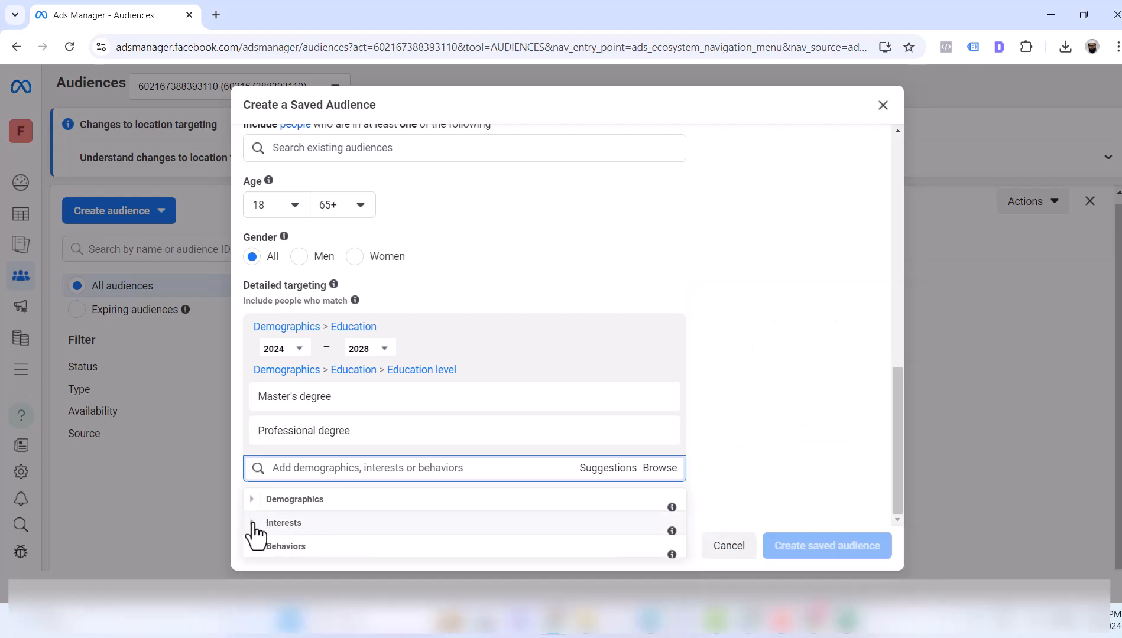
pyautogui.click(255, 553)
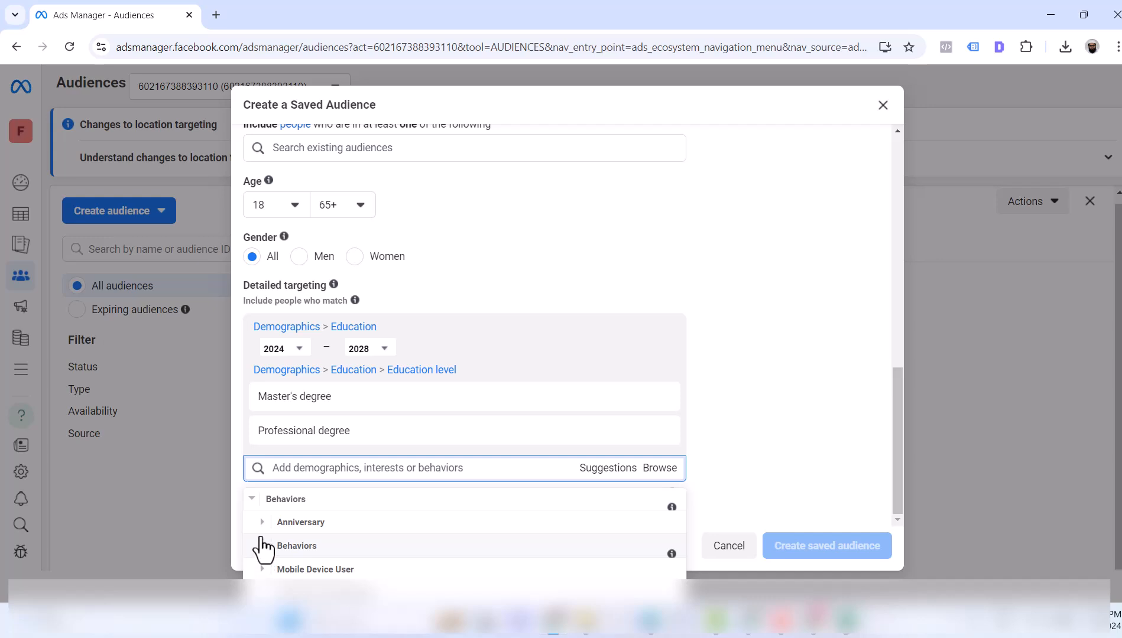
pyautogui.click(266, 523)
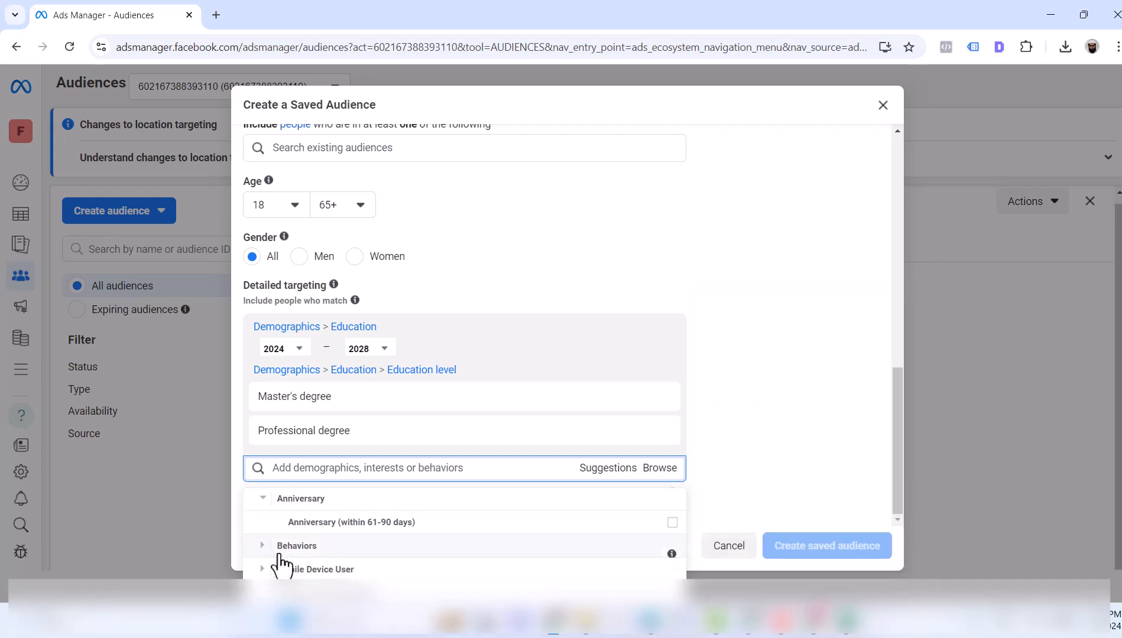
pyautogui.scroll(-1, 362, 568)
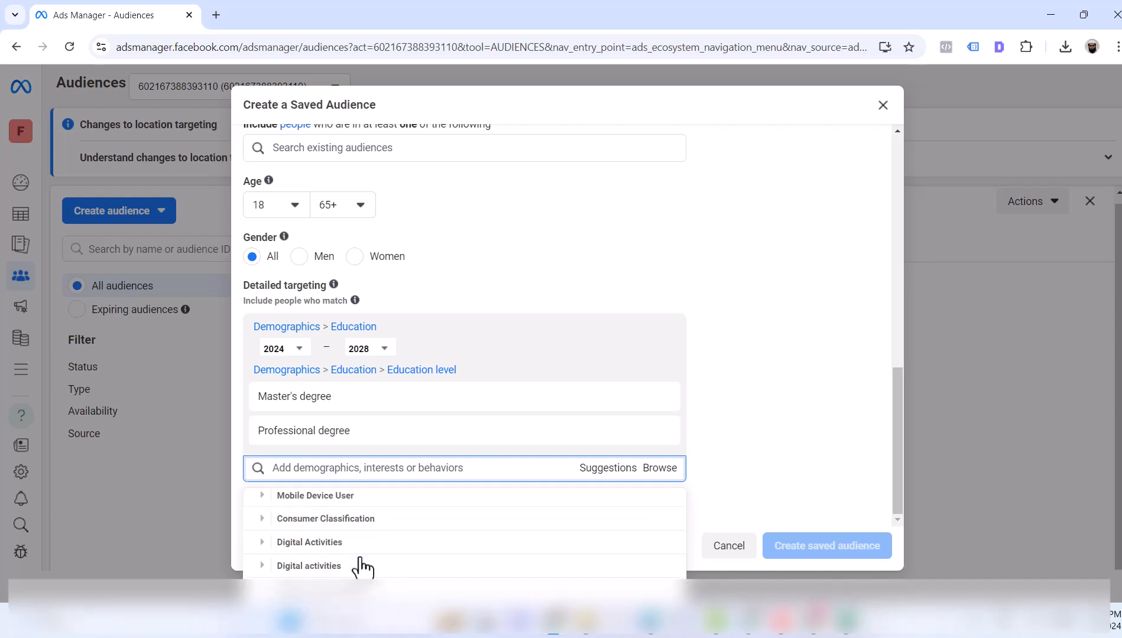
# Step: Examine the Mobile Device User behaviors, down to the first Facebook access (mobile) group by operating system
pyautogui.click(264, 498)
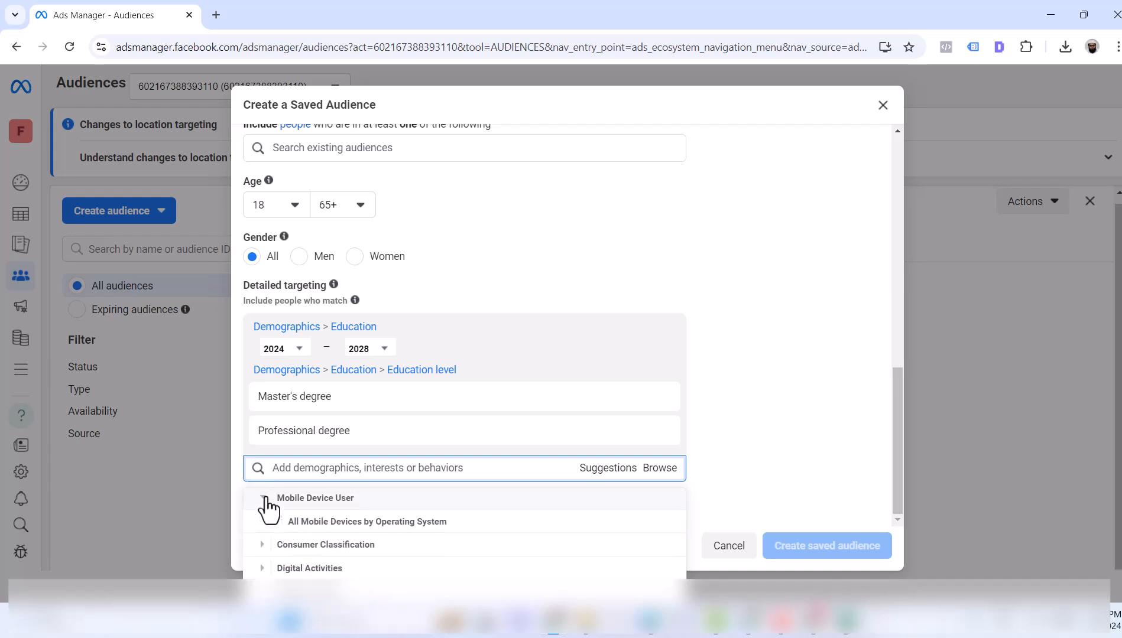
pyautogui.click(275, 523)
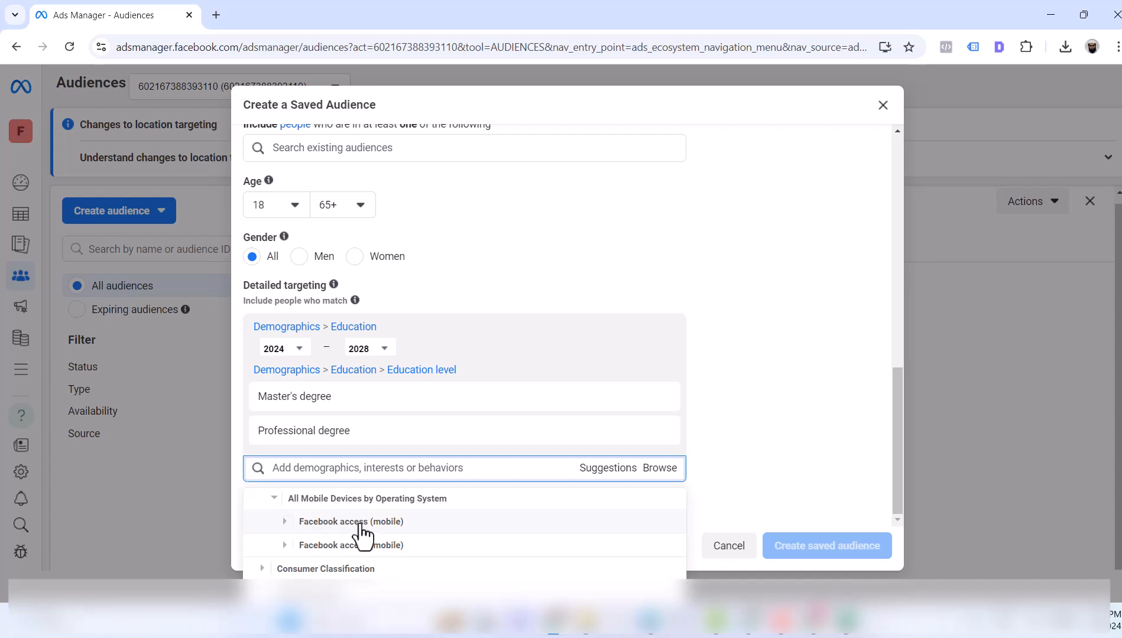
pyautogui.click(286, 522)
pyautogui.scroll(-1, 288, 552)
pyautogui.scroll(1, 288, 553)
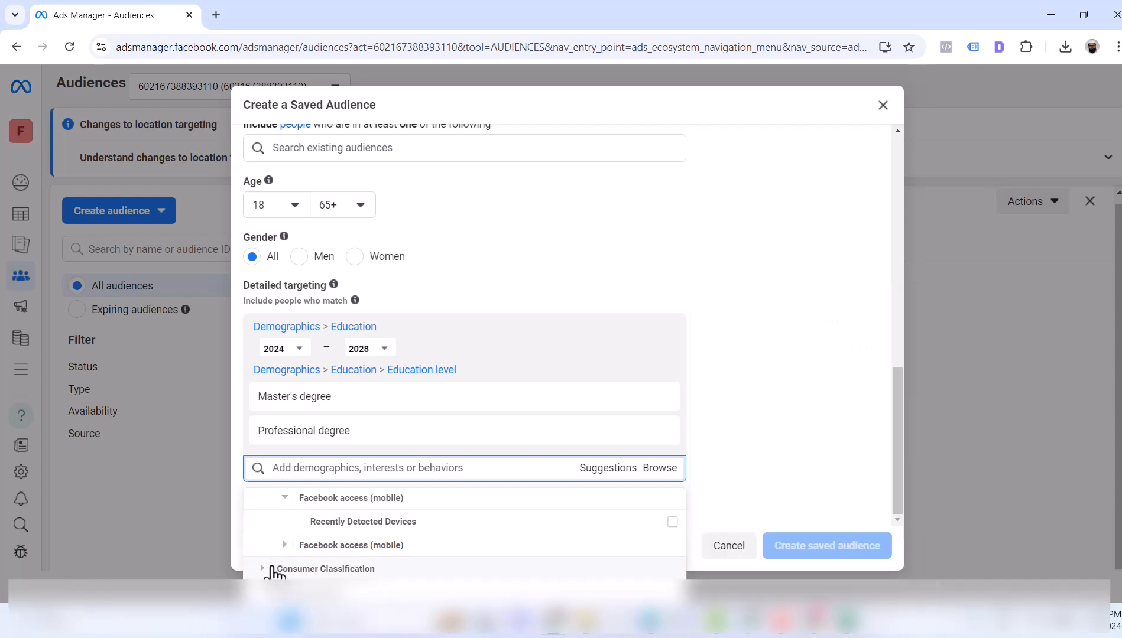
# Step: Examine the Consumer Classification behaviors, including the goods preference options for Argentina and the list of countries
pyautogui.click(271, 570)
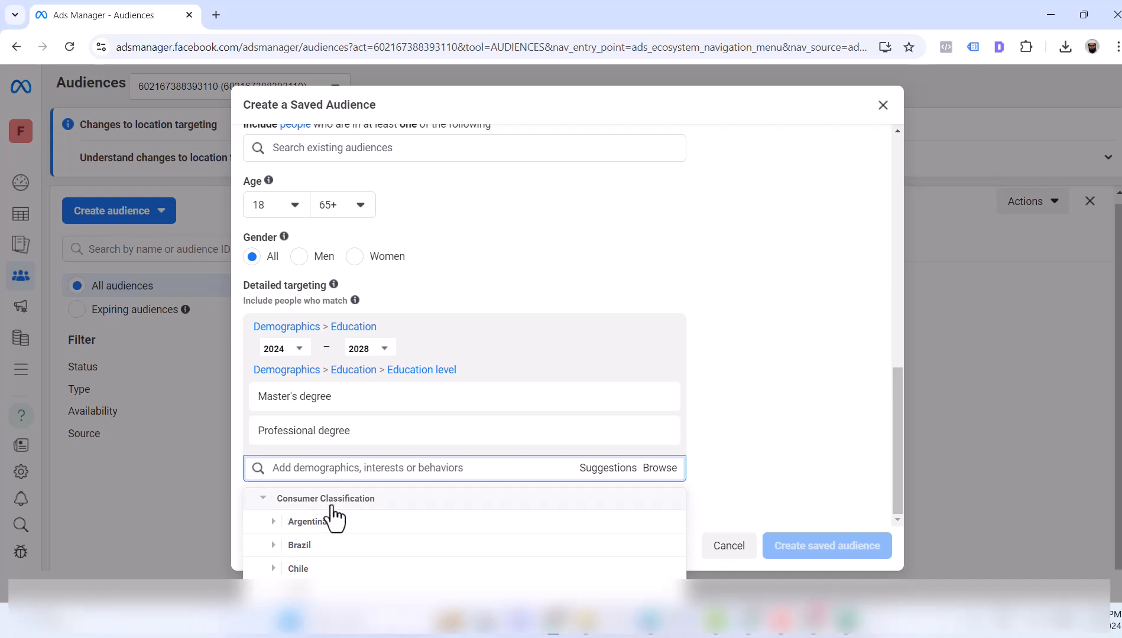
pyautogui.click(271, 523)
pyautogui.moveTo(342, 527)
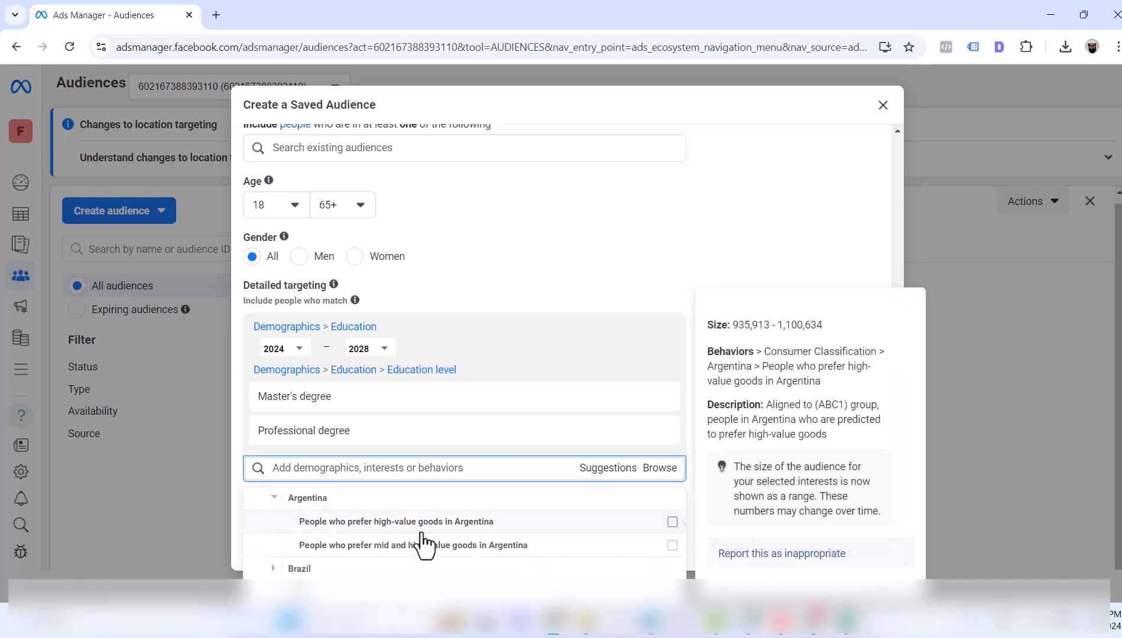
pyautogui.scroll(-10, 424, 543)
pyautogui.scroll(-2, 390, 567)
# Step: Examine the goods preference options for India in the Consumer Classification behaviors
pyautogui.scroll(3, 390, 566)
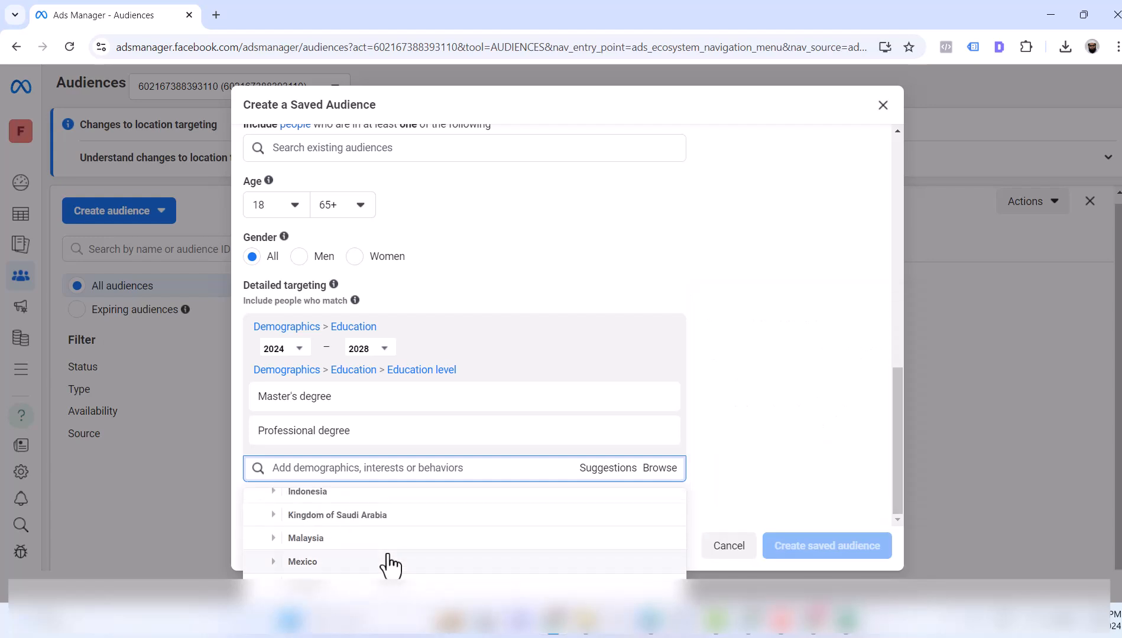
pyautogui.scroll(1, 388, 564)
pyautogui.click(276, 539)
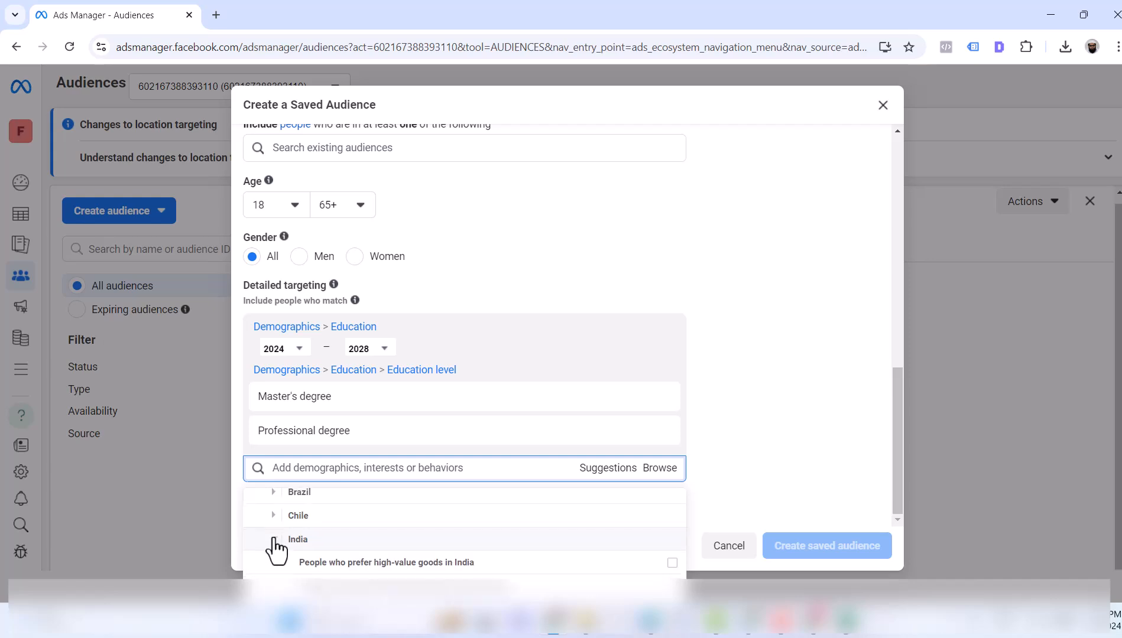
pyautogui.scroll(-1, 278, 547)
pyautogui.moveTo(289, 555)
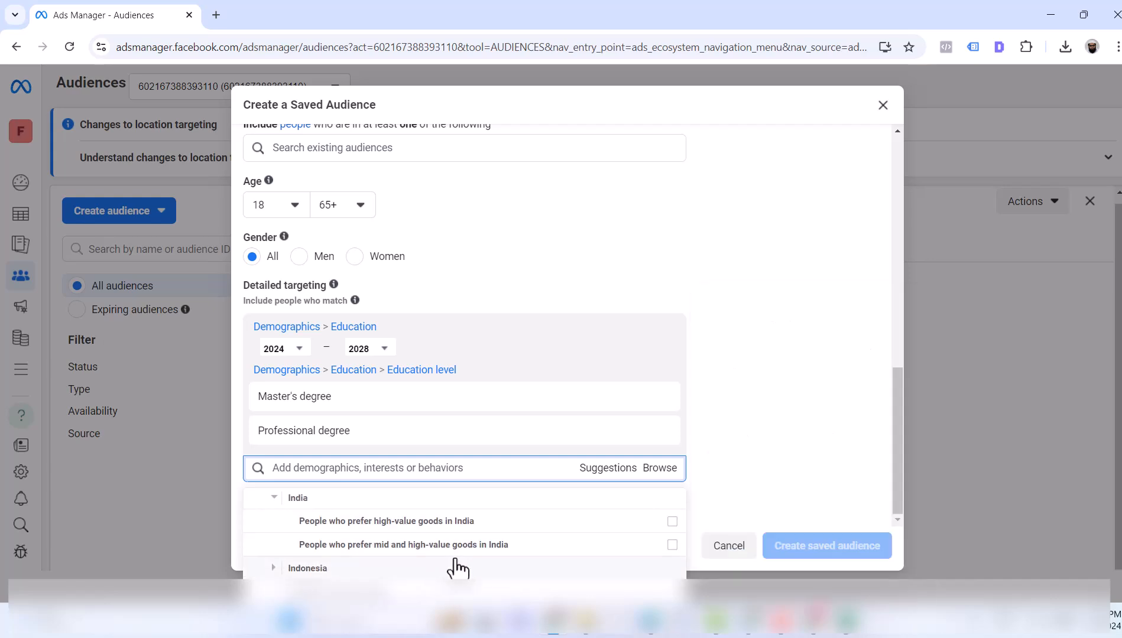
# Step: Examine the new active business and shops admins options in the Digital Activities behaviors
pyautogui.scroll(-3, 459, 566)
pyautogui.scroll(-2, 428, 559)
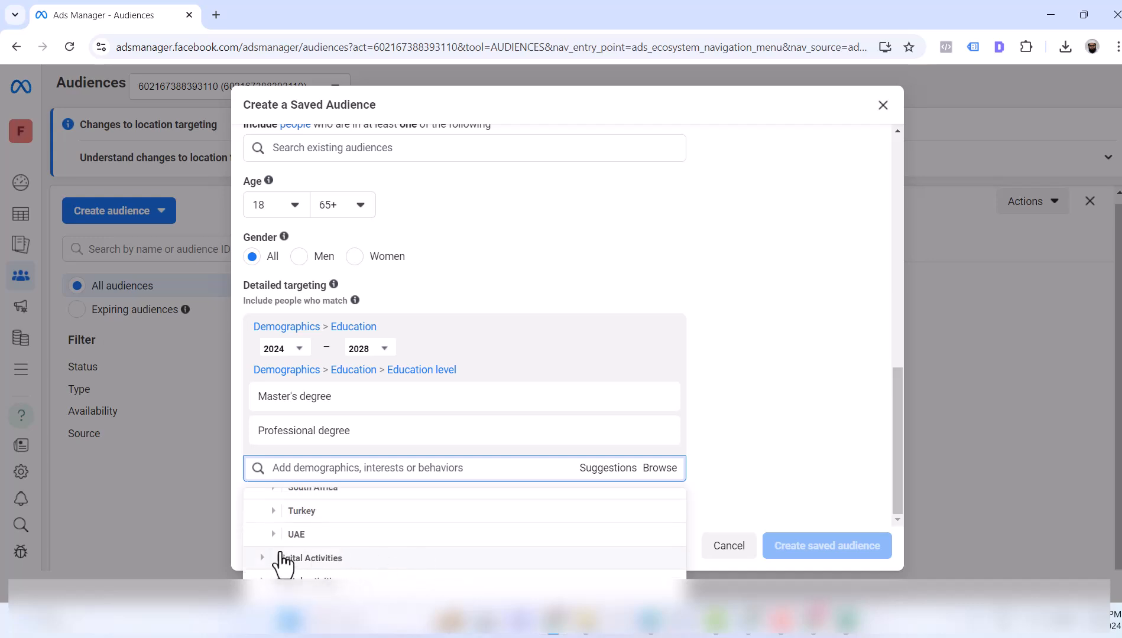
pyautogui.click(265, 559)
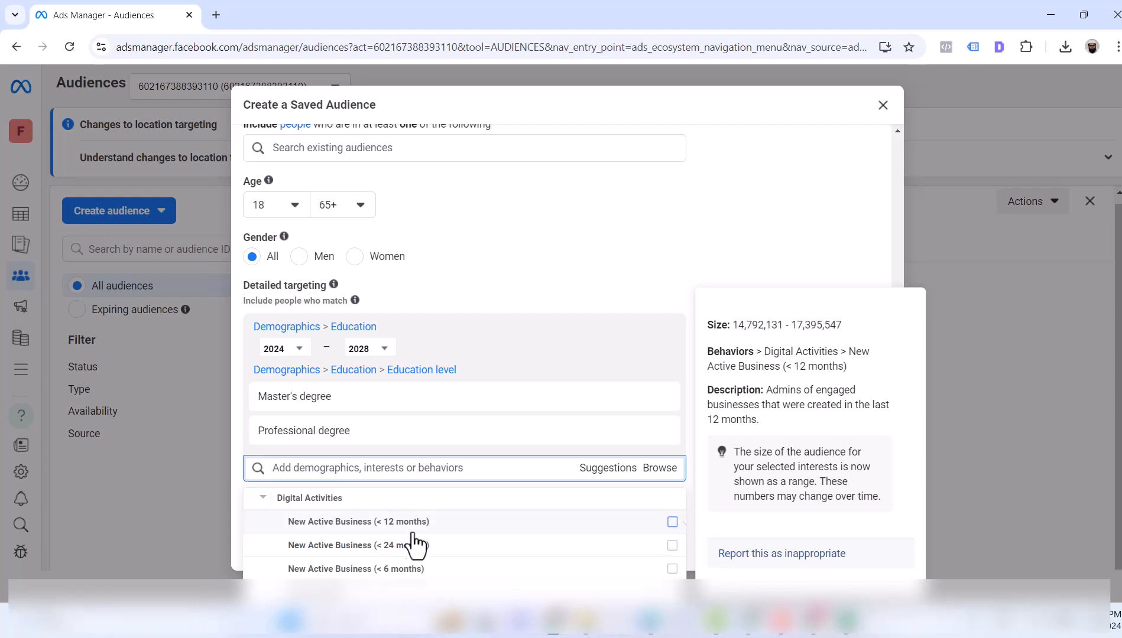
pyautogui.scroll(-1, 378, 564)
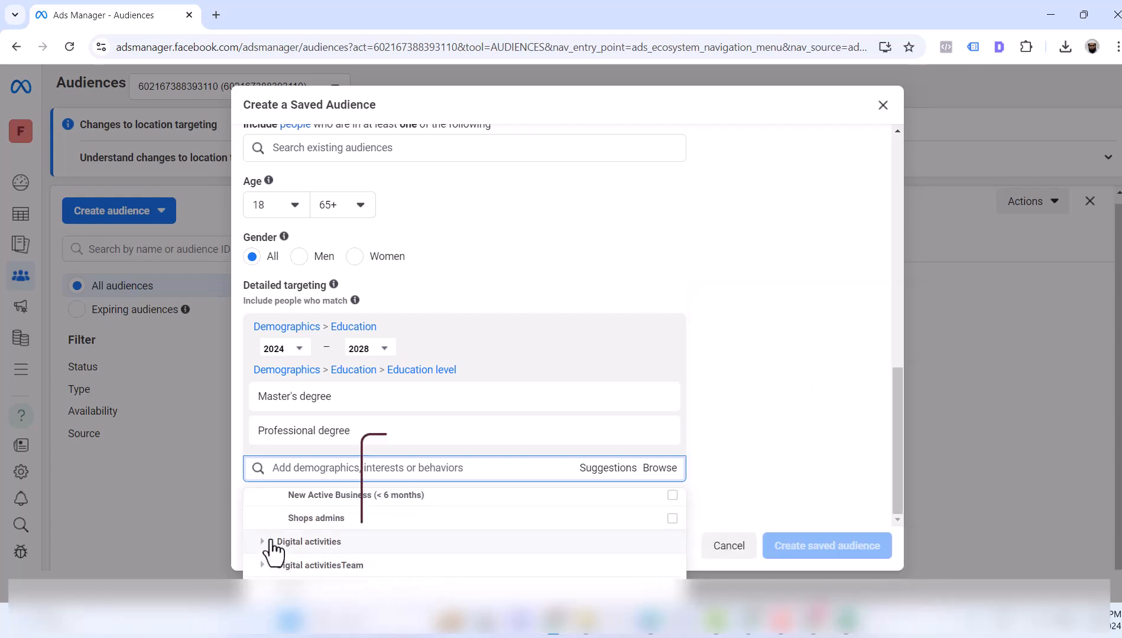
# Step: Examine the second Digital activities group, including its Canvas Gaming, Facebook Lite and Facebook Payments options
pyautogui.click(267, 548)
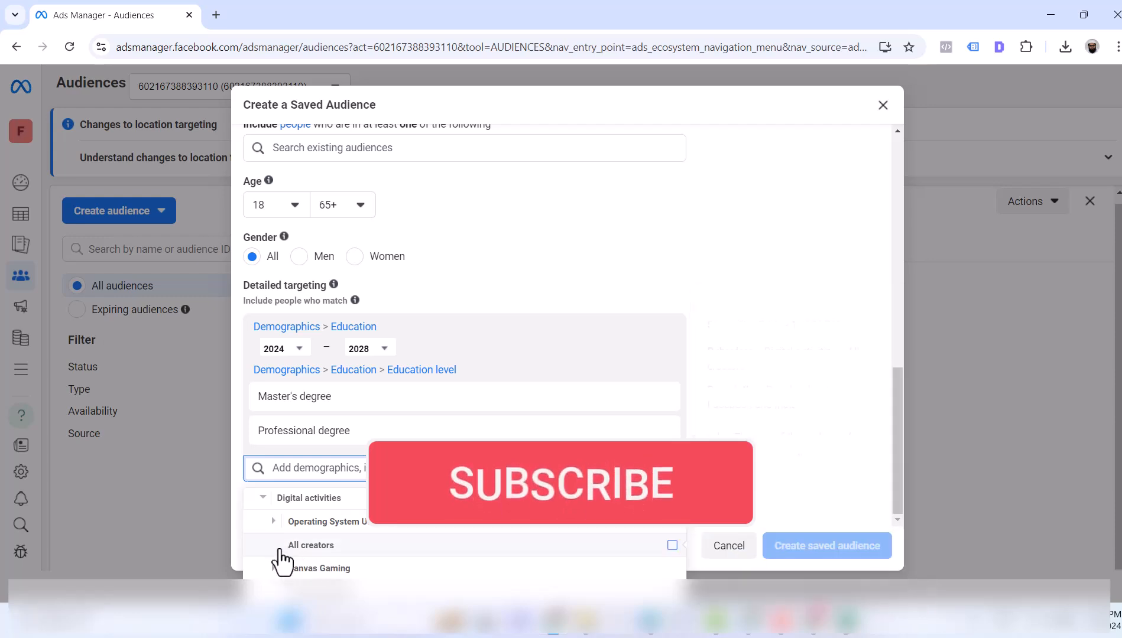
pyautogui.click(276, 569)
pyautogui.scroll(-2, 379, 550)
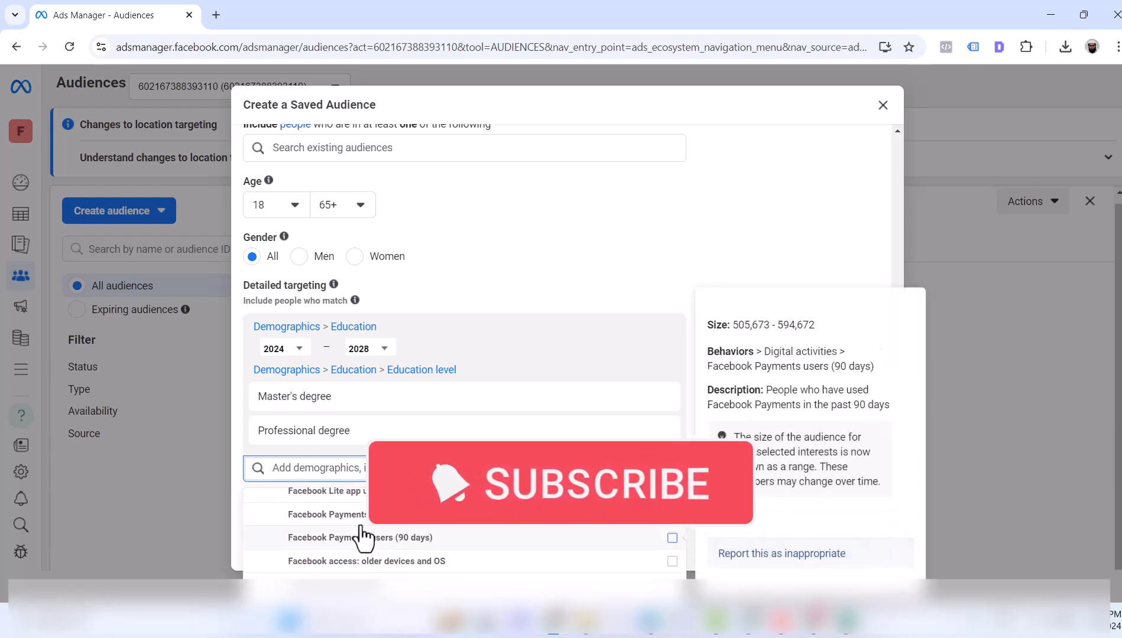
pyautogui.scroll(1, 366, 536)
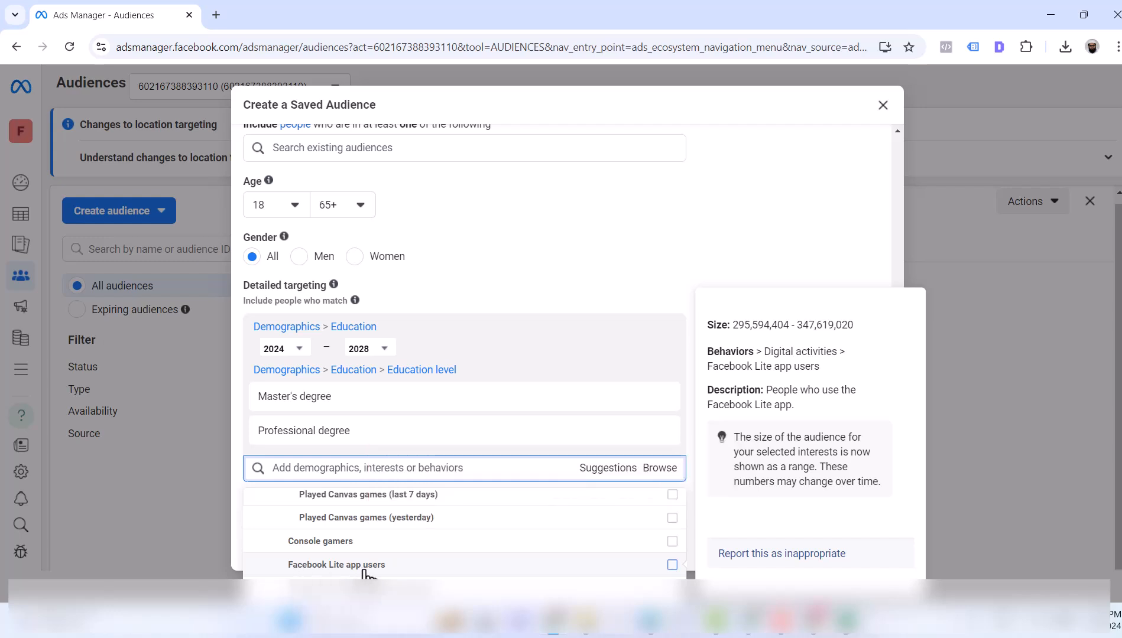
pyautogui.scroll(-3, 302, 564)
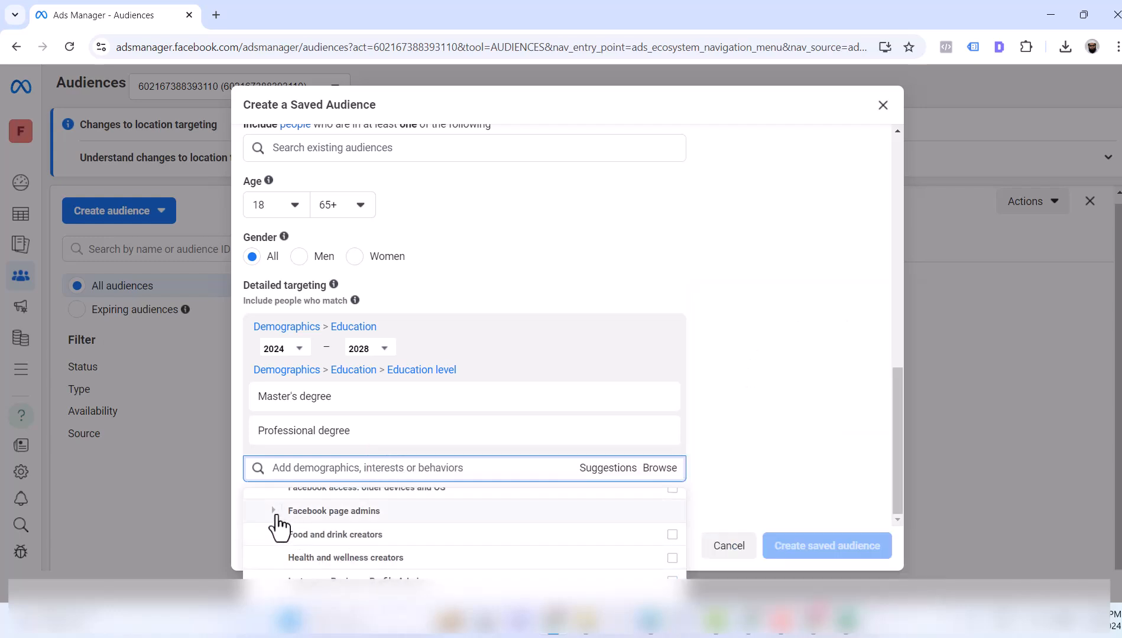
# Step: Examine the Facebook page admins options and the remaining entries in the Digital activities behaviors
pyautogui.click(276, 515)
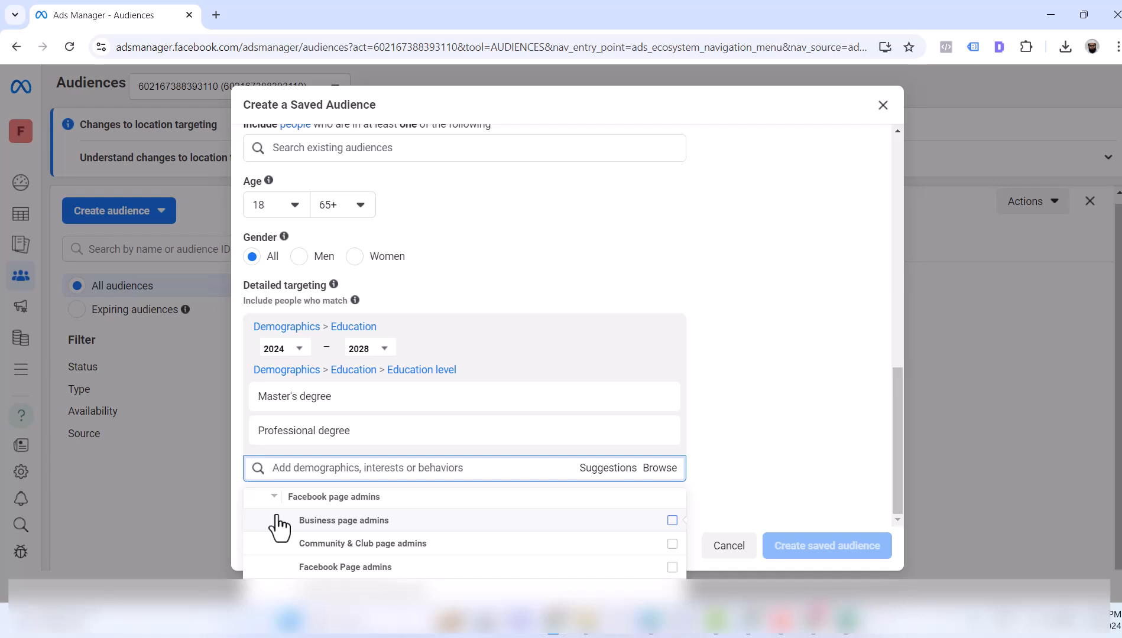
pyautogui.scroll(-1, 298, 559)
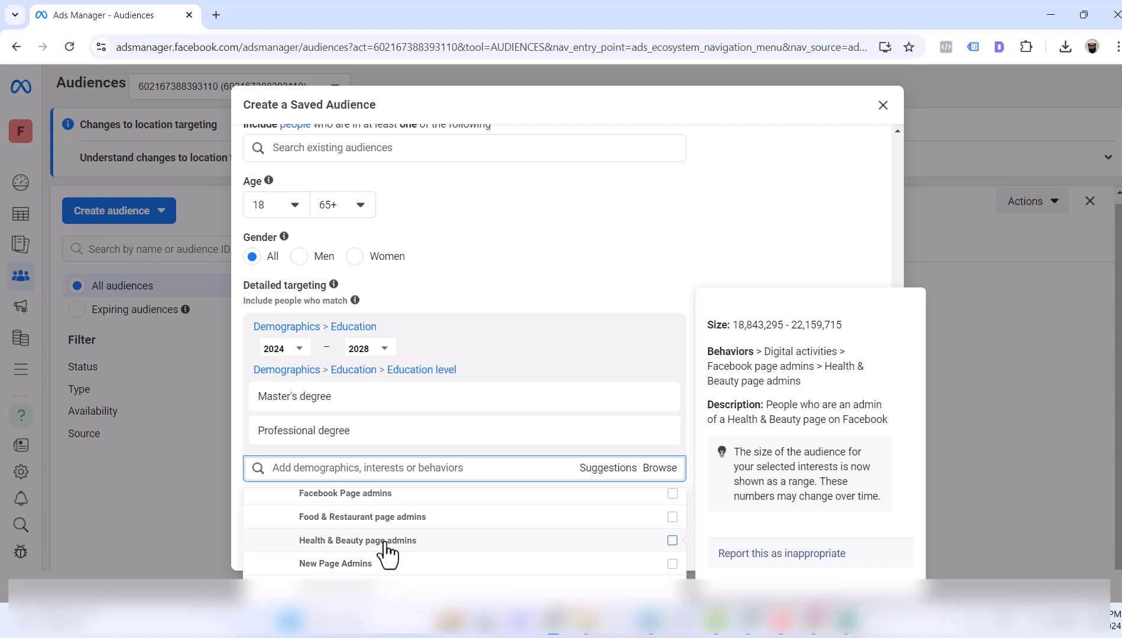
pyautogui.scroll(-3, 387, 551)
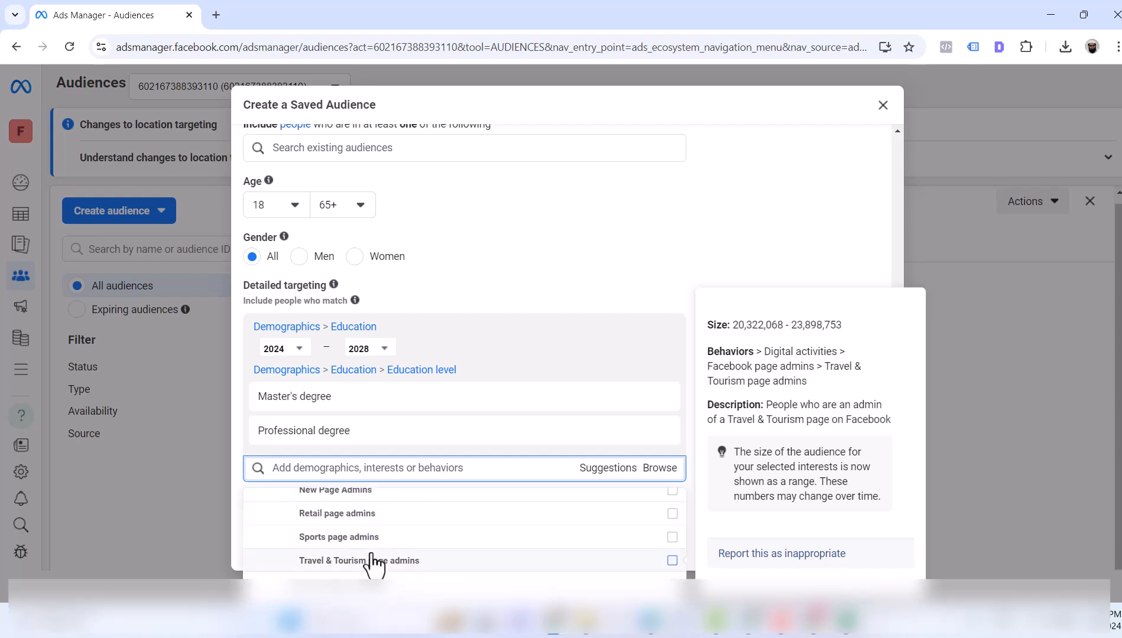
pyautogui.scroll(-2, 420, 550)
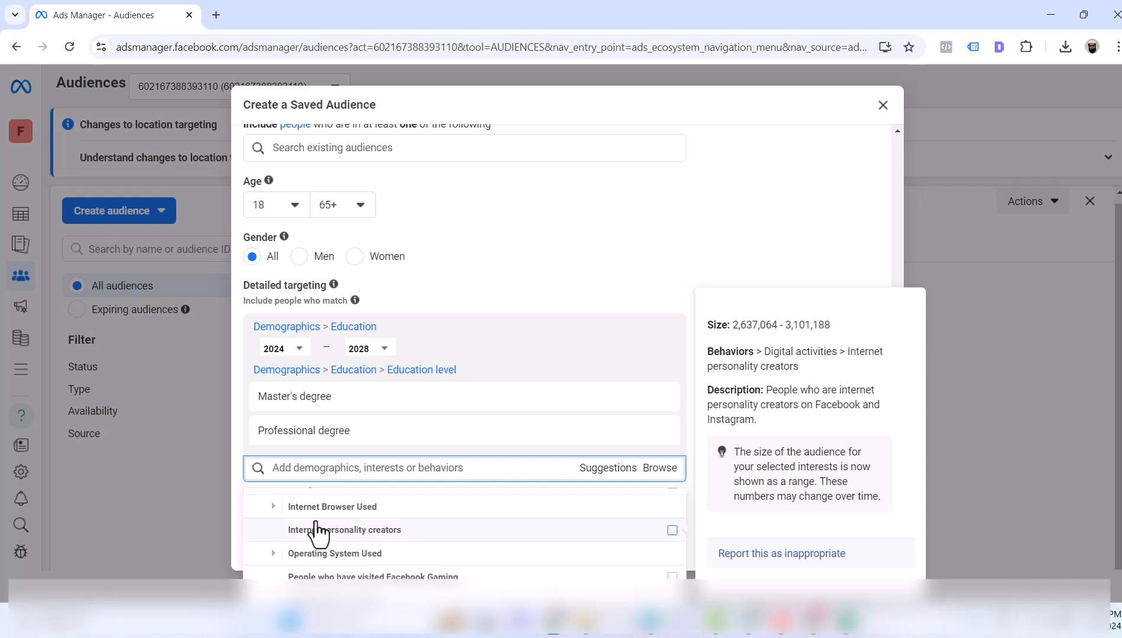
pyautogui.scroll(-2, 333, 567)
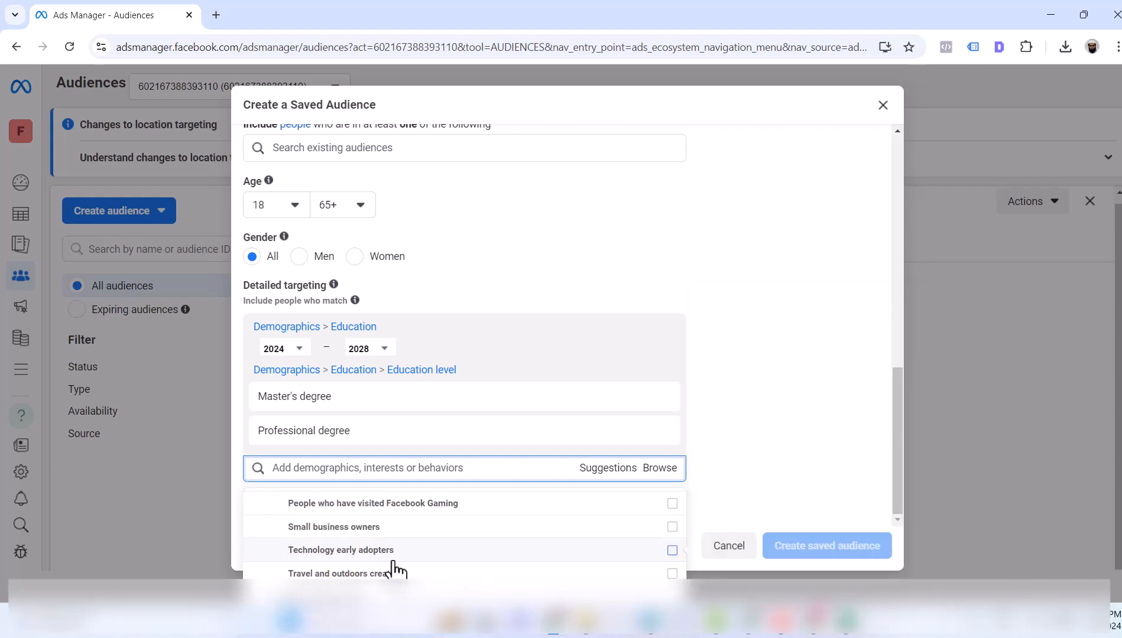
# Step: Examine the formerly lived-in country options in the Expats behaviors
pyautogui.scroll(-2, 361, 568)
pyautogui.click(263, 548)
pyautogui.scroll(-7, 363, 568)
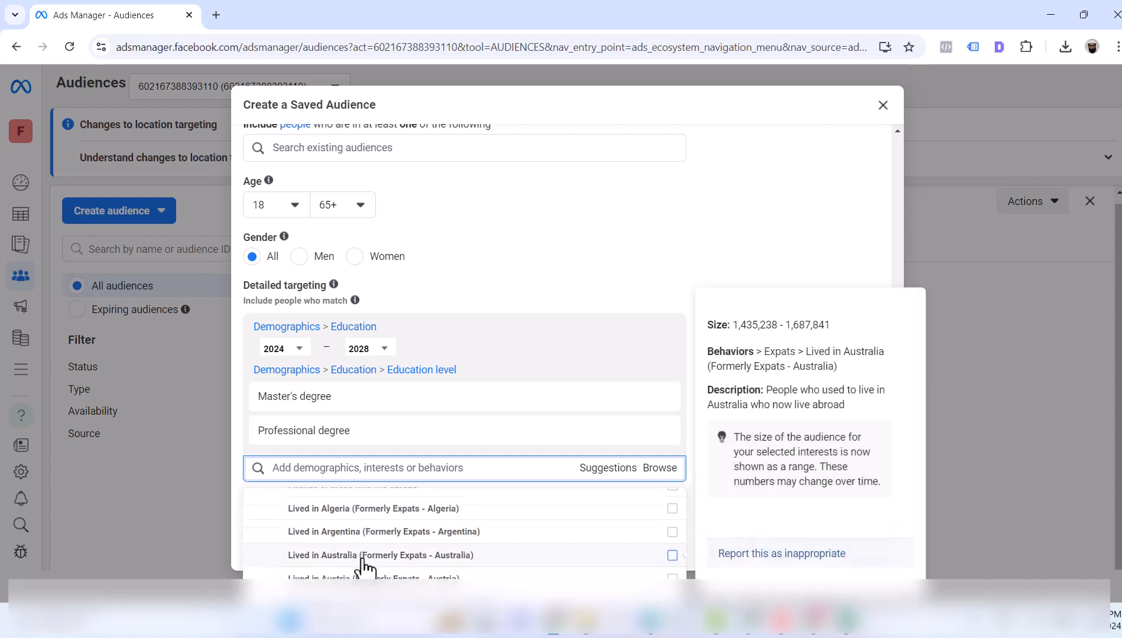
pyautogui.scroll(-2, 363, 567)
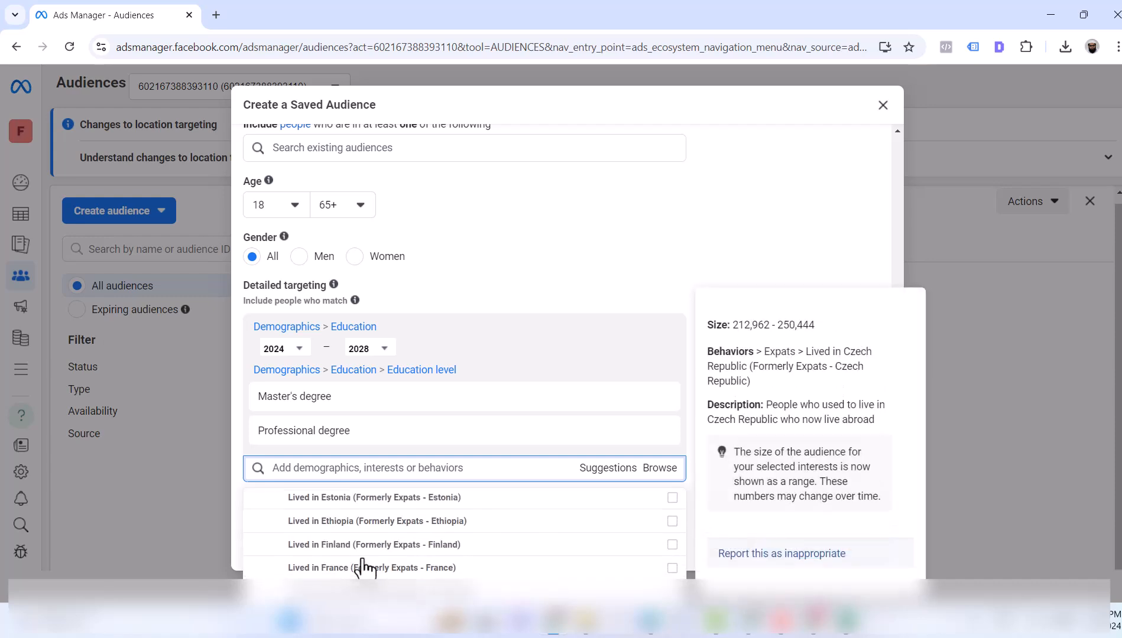
# Step: Examine the Expats behaviors from Lived in France through Lived in Zimbabwe and Lives abroad
pyautogui.scroll(-6, 363, 568)
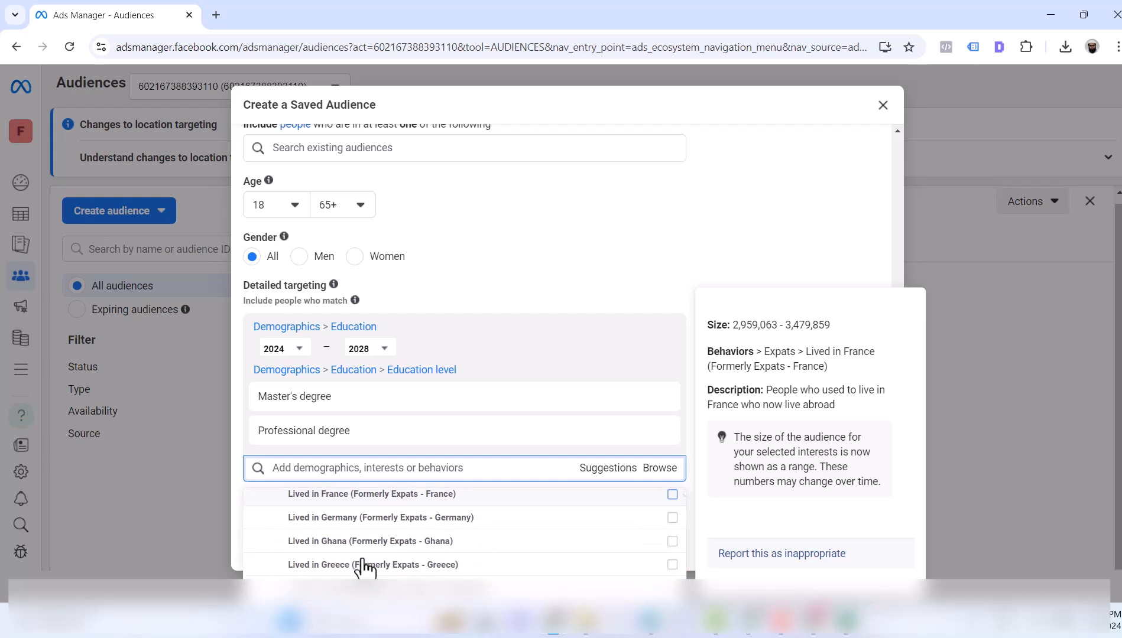
pyautogui.scroll(-10, 363, 568)
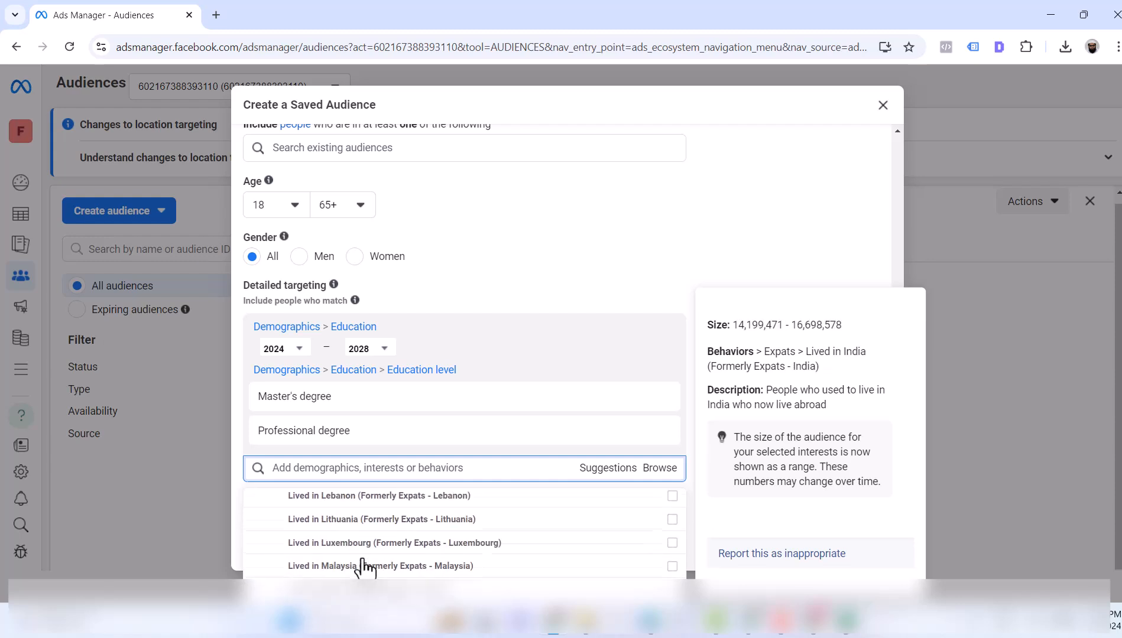
pyautogui.scroll(-10, 363, 567)
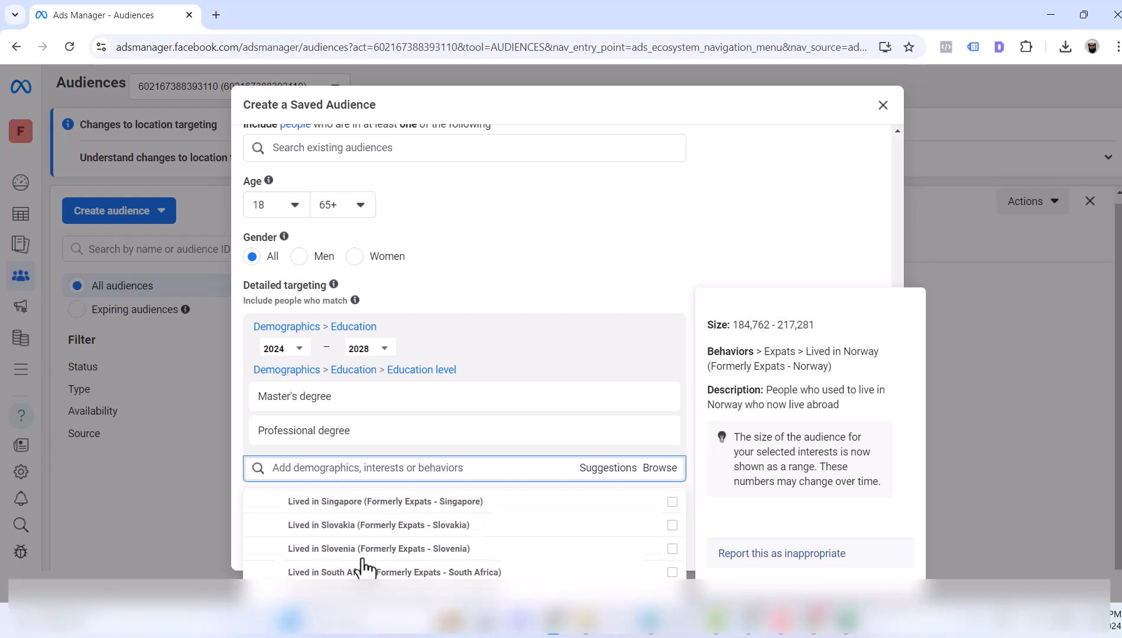
pyautogui.scroll(-5, 363, 568)
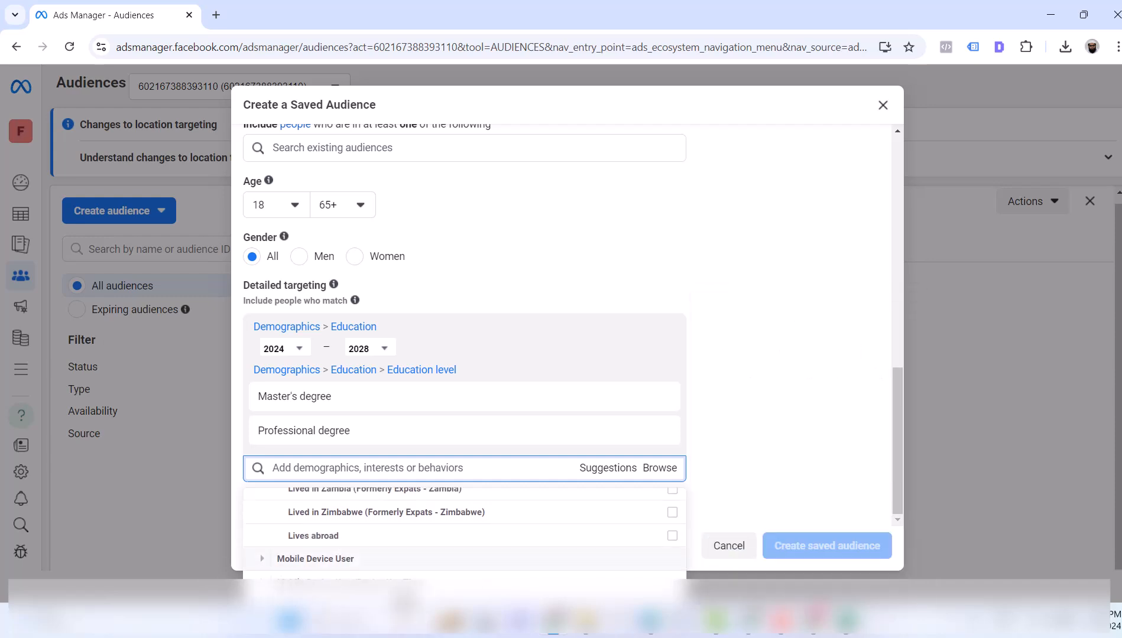
pyautogui.scroll(10, 381, 553)
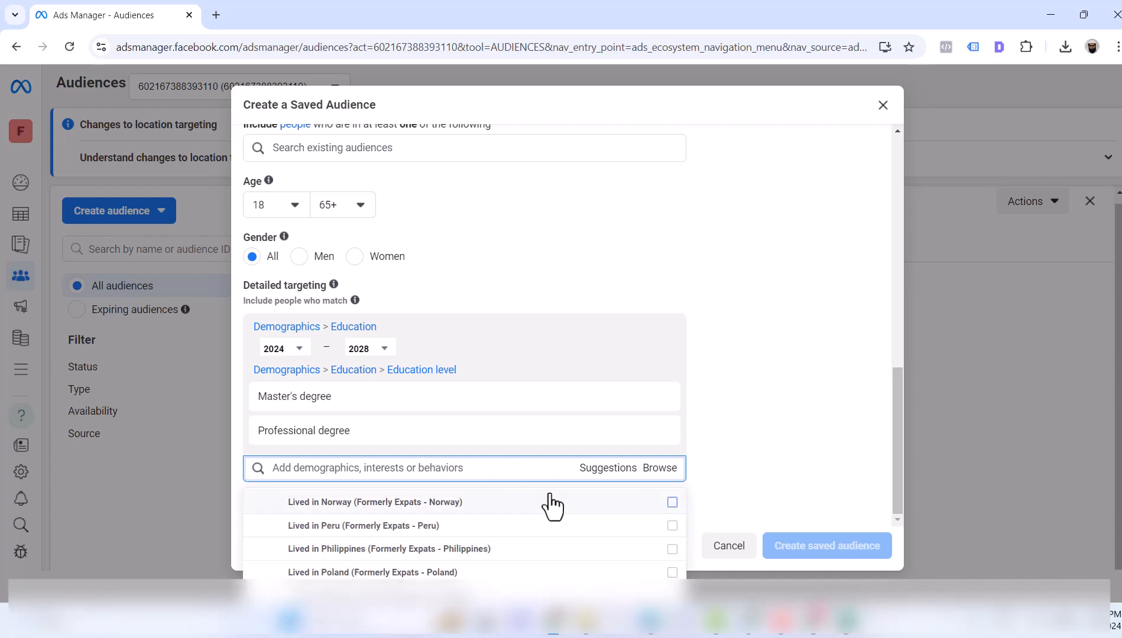
# Step: Remove the Master's degree, Professional degree and 2024–2028 education criteria from the detailed targeting
pyautogui.click(650, 472)
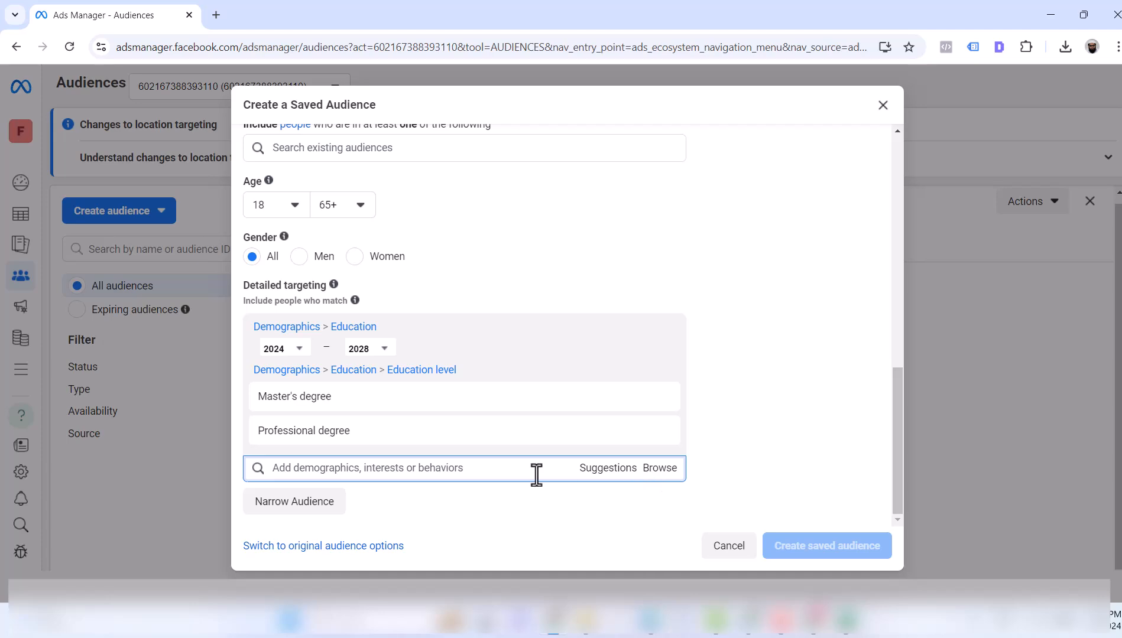
pyautogui.click(656, 395)
pyautogui.click(660, 408)
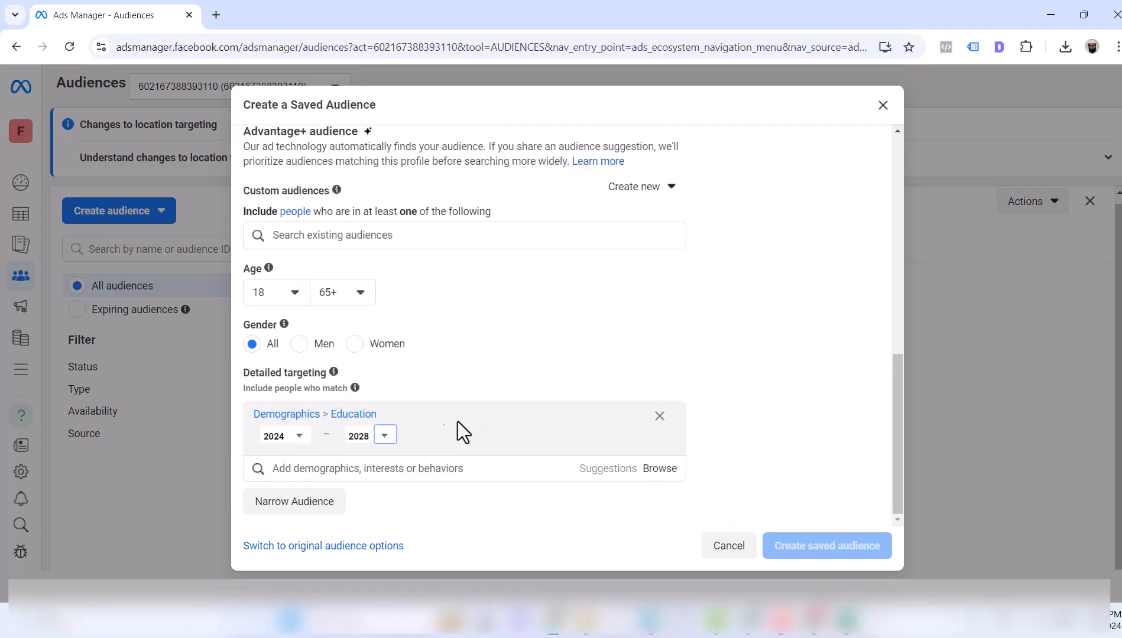
pyautogui.click(660, 418)
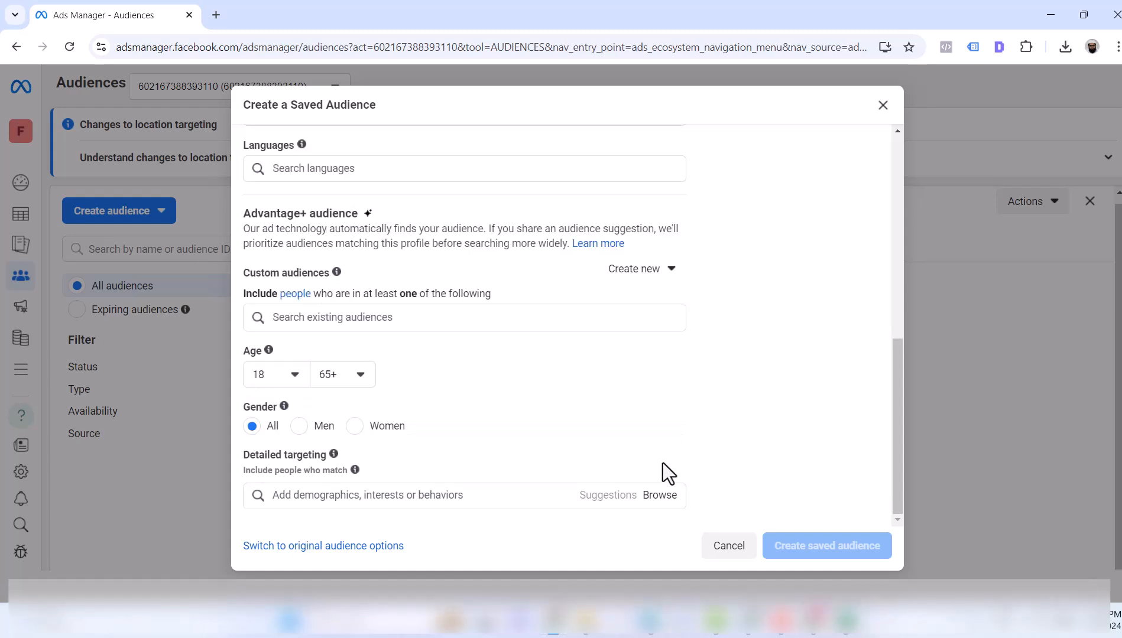
# Step: Search the detailed targeting for digital marketing and add the Digital marketing (marketing) interest
pyautogui.click(525, 501)
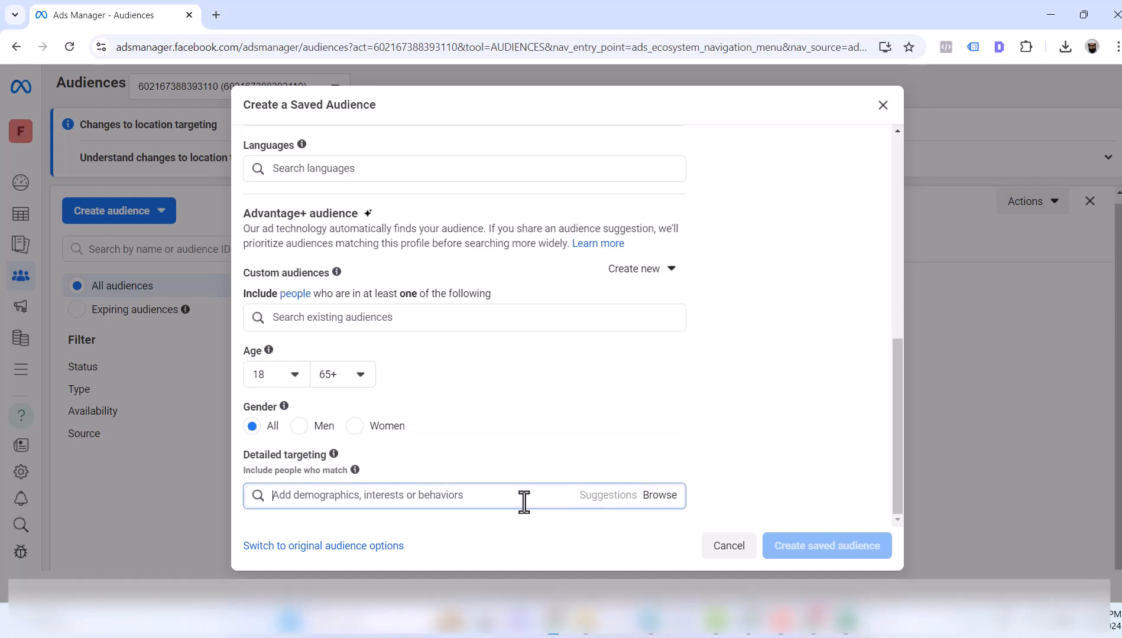
pyautogui.write('digital marketing')
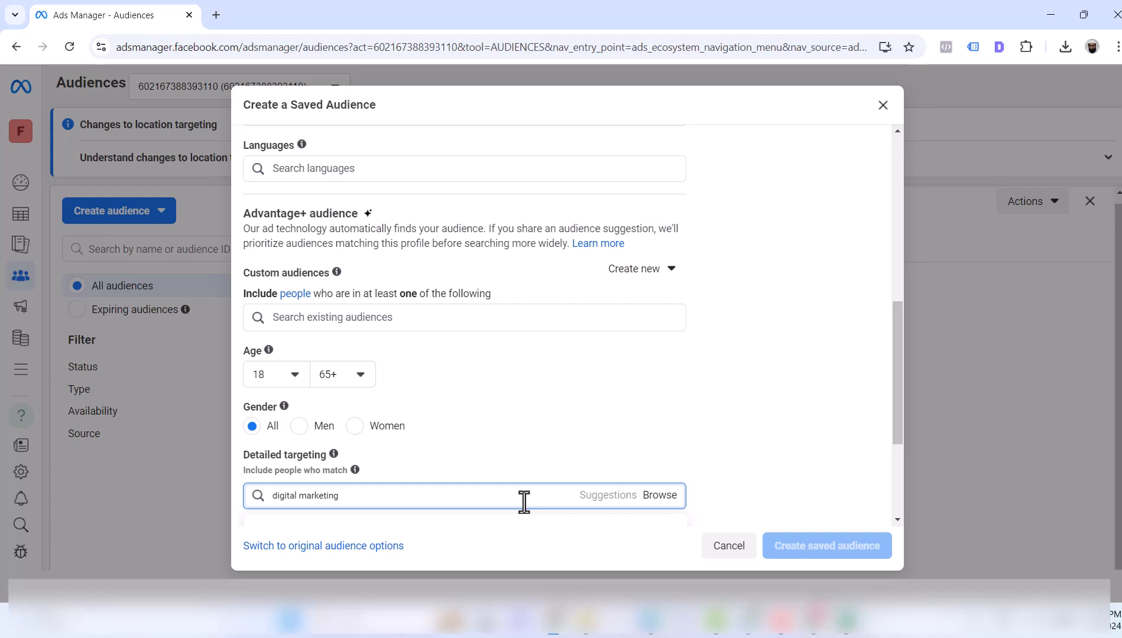
pyautogui.scroll(-2, 809, 383)
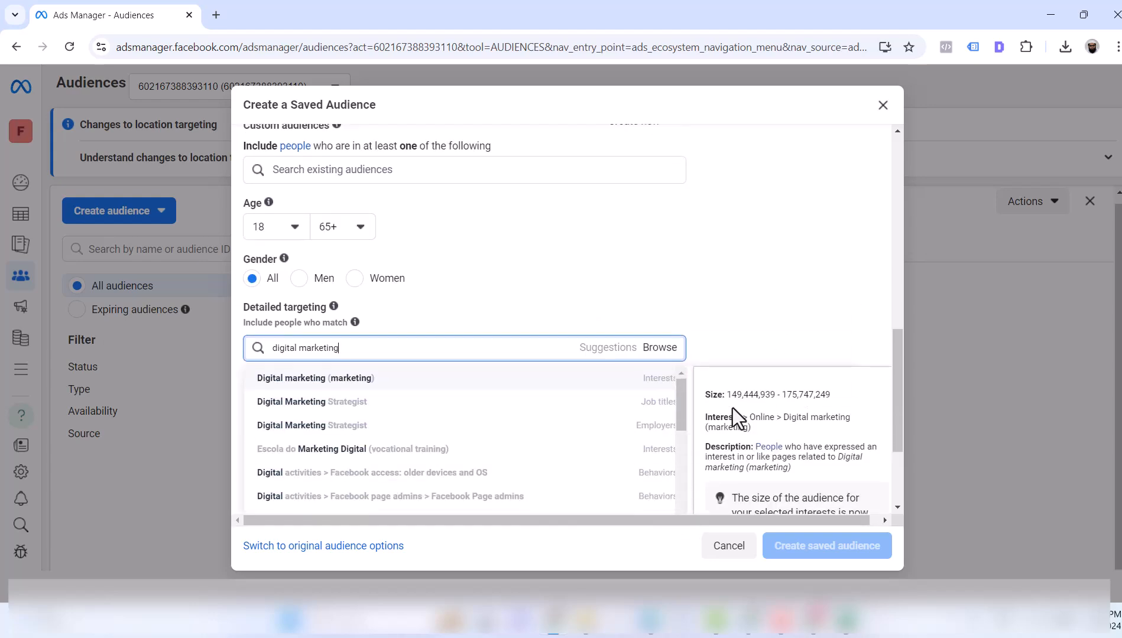
pyautogui.click(651, 383)
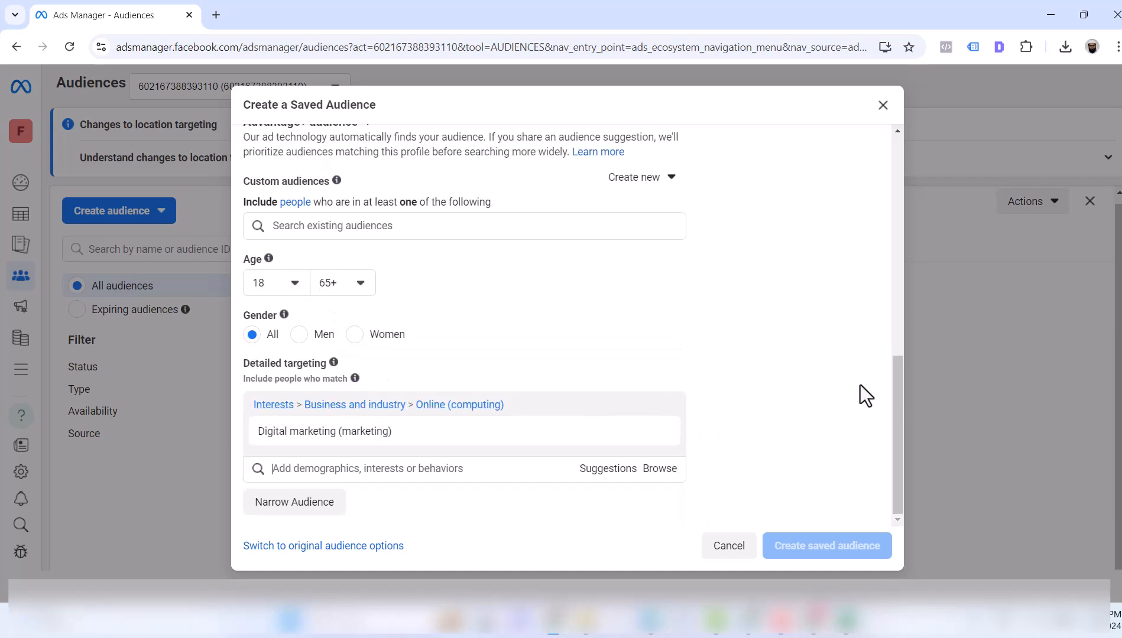
# Step: Add the suggested Social media marketing, Online advertising and Content marketing interests to the detailed targeting
pyautogui.click(608, 469)
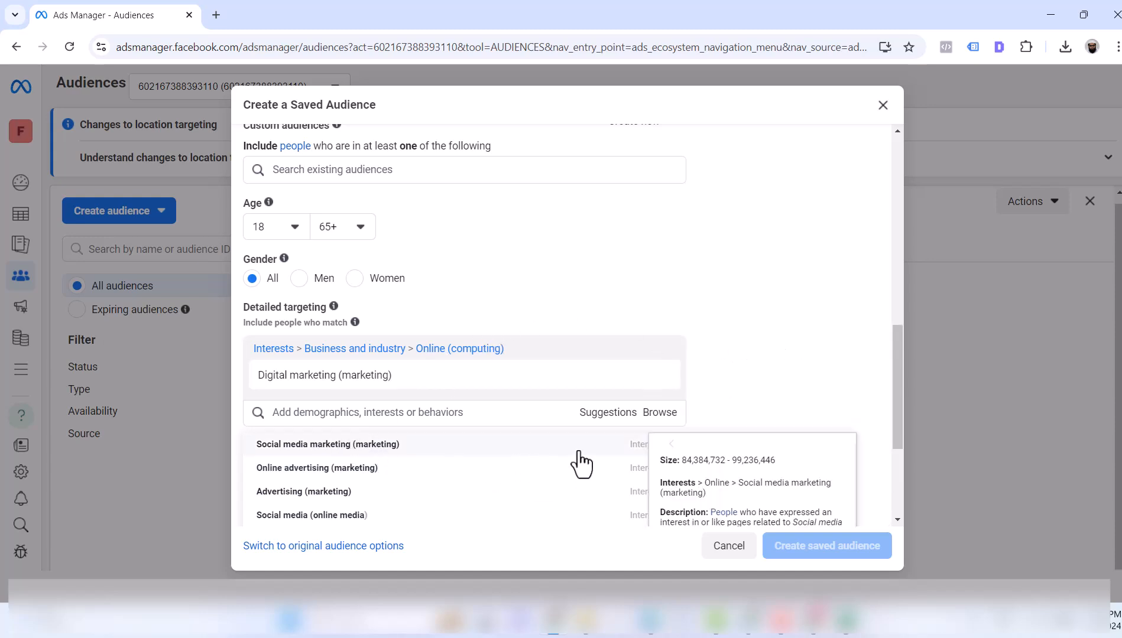
pyautogui.click(630, 446)
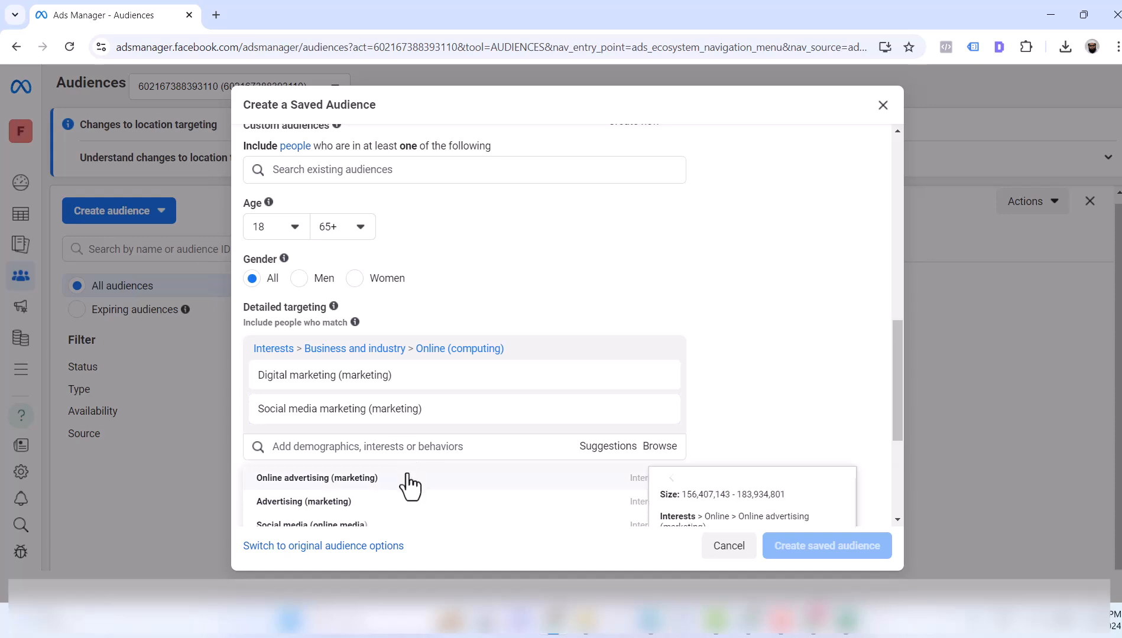
pyautogui.click(408, 479)
pyautogui.scroll(-1, 408, 481)
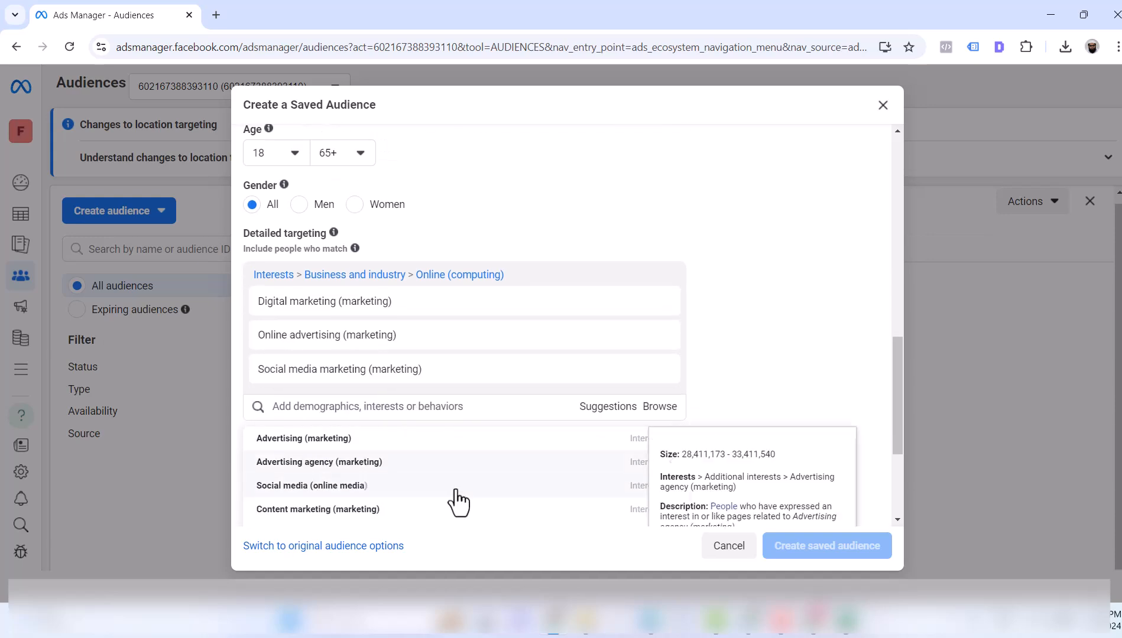
pyautogui.scroll(-1, 452, 498)
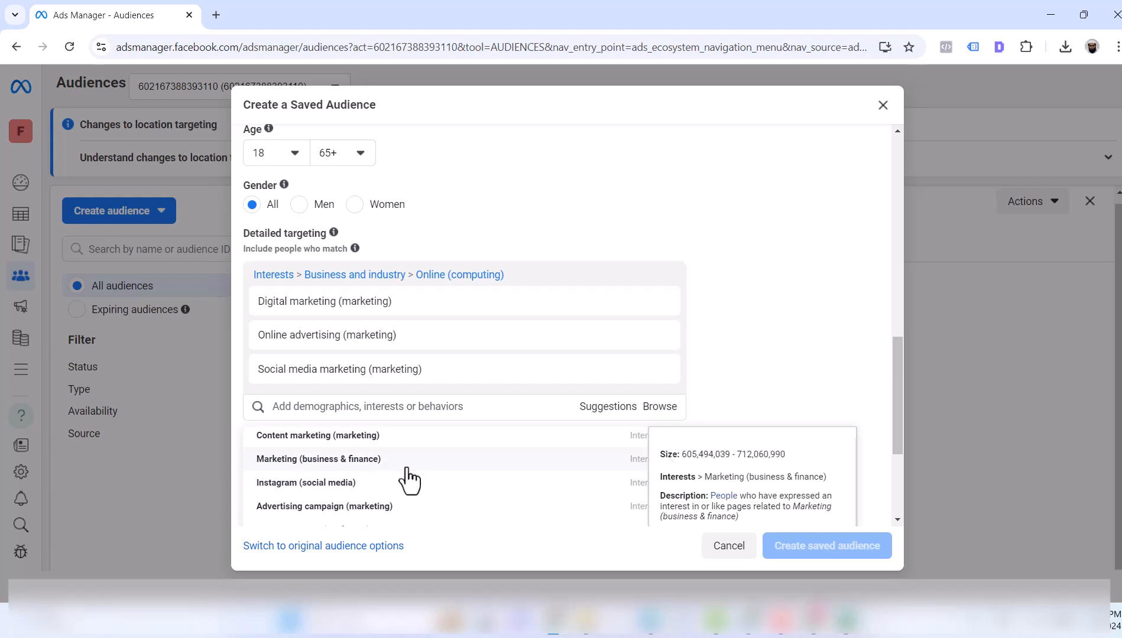
pyautogui.click(405, 444)
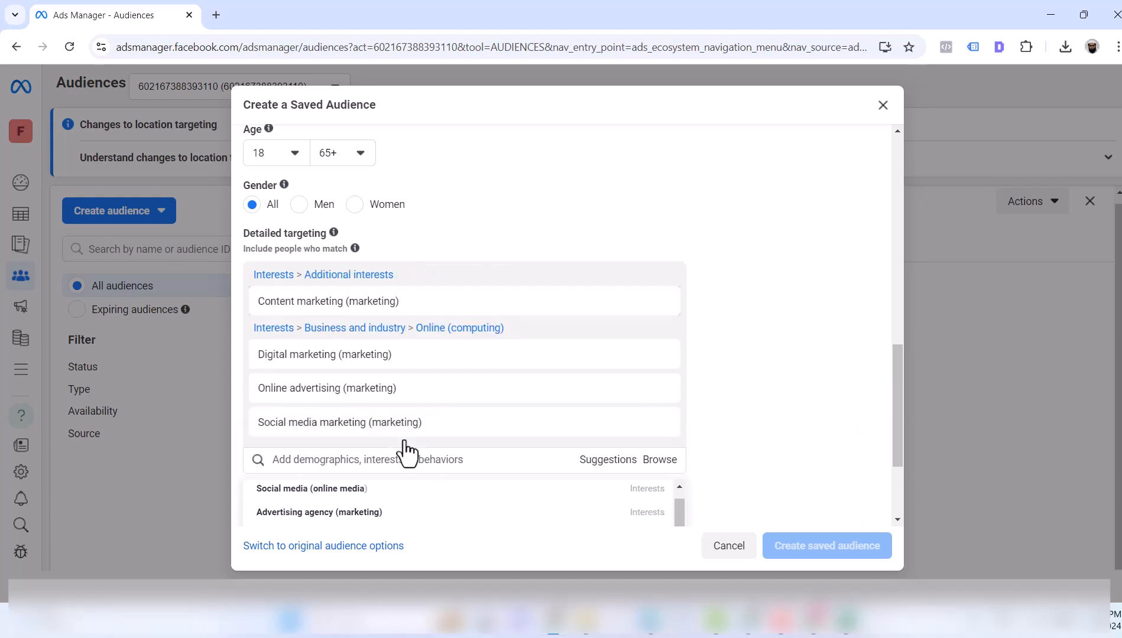
# Step: Add the suggested Lead generation (marketing) and Landing page (marketing) interests to the detailed targeting
pyautogui.scroll(-3, 409, 475)
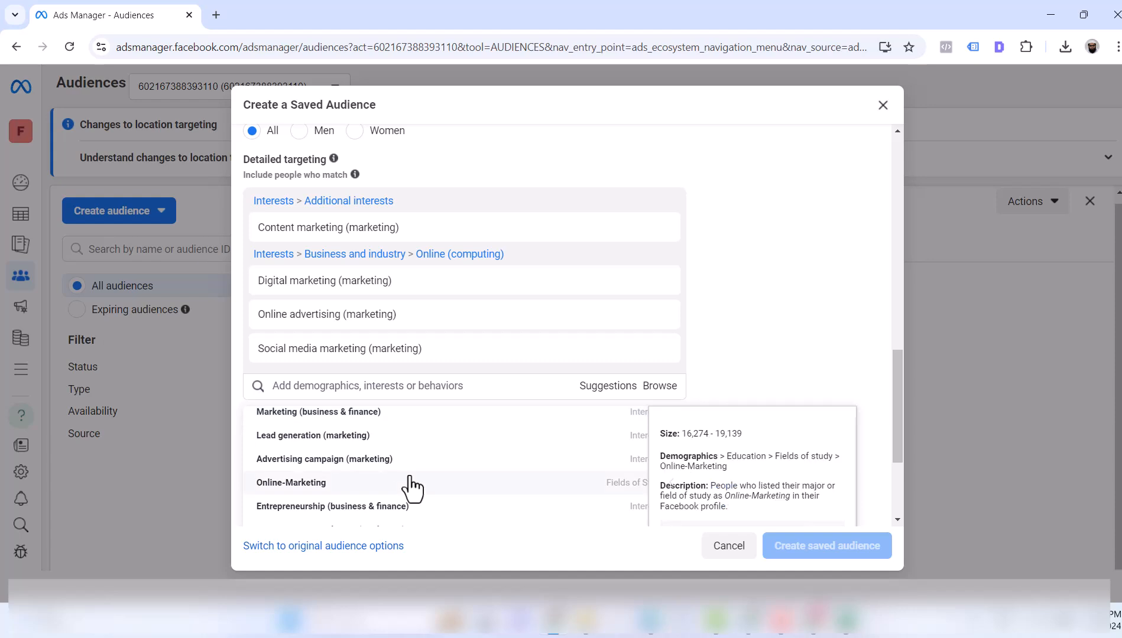
pyautogui.click(383, 453)
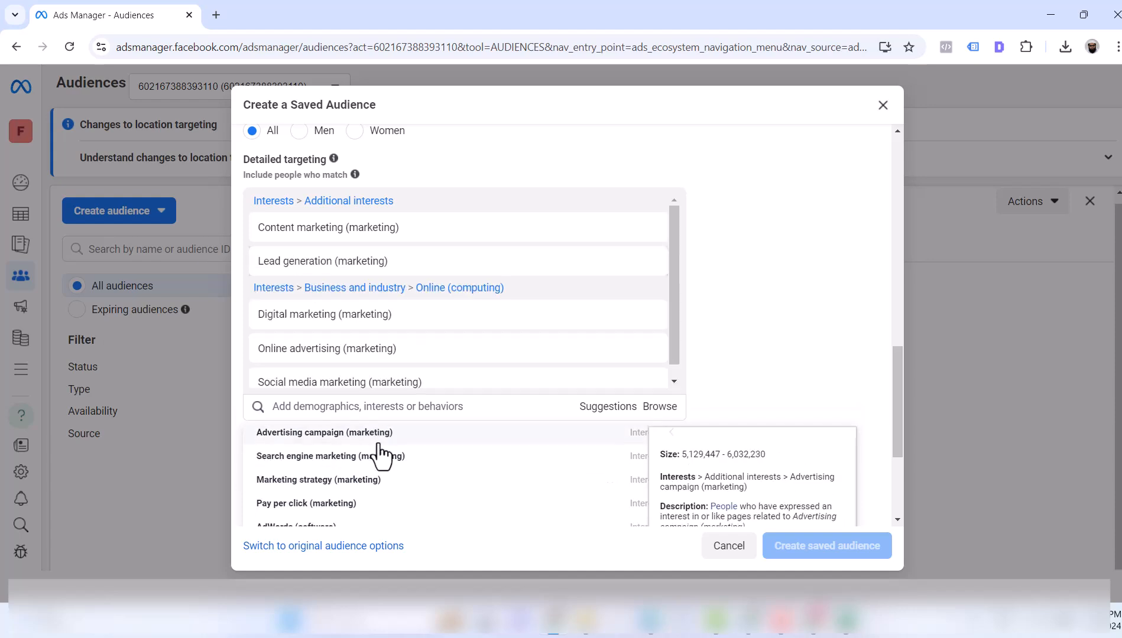
pyautogui.scroll(-2, 431, 509)
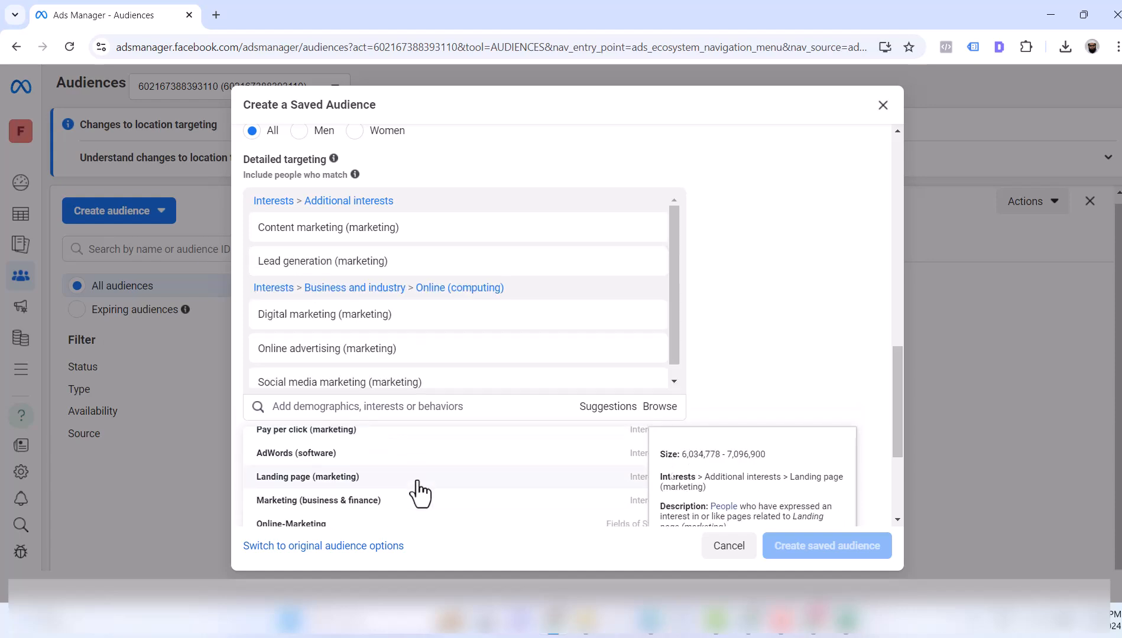
pyautogui.click(418, 483)
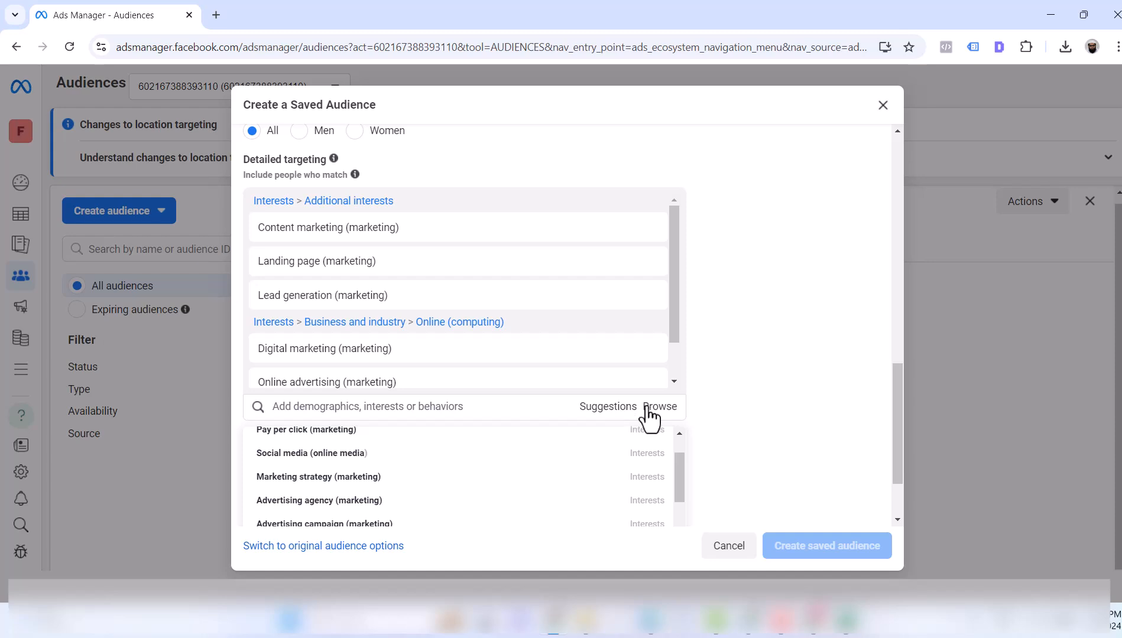
# Step: Remove all selected marketing interests from the detailed targeting, under both Additional interests and Online (computing)
pyautogui.scroll(-1, 637, 372)
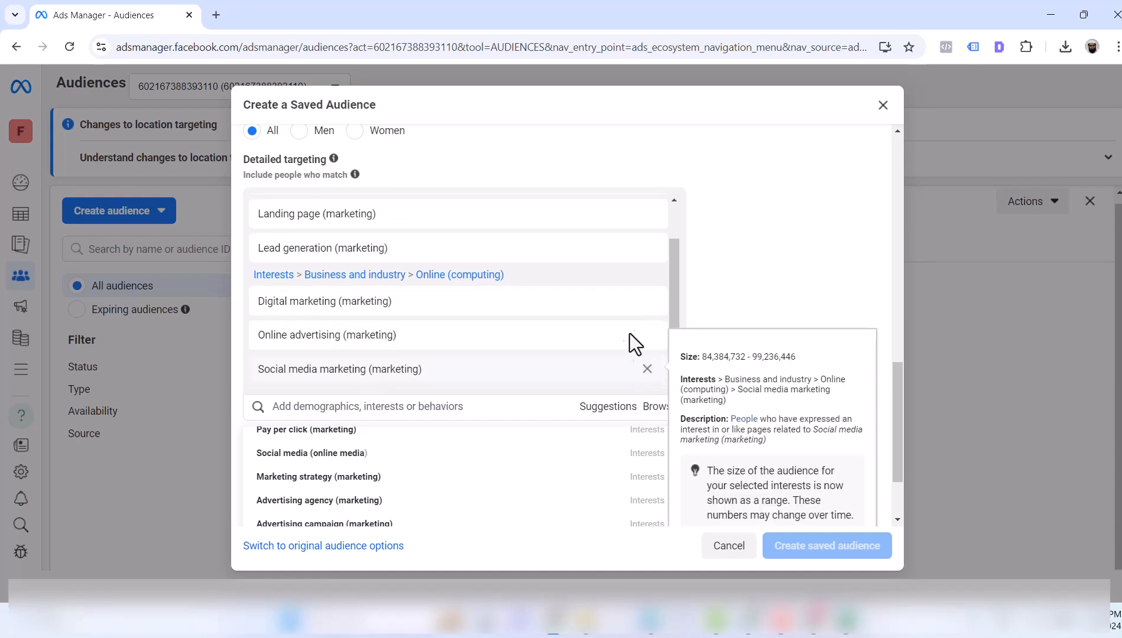
pyautogui.click(648, 214)
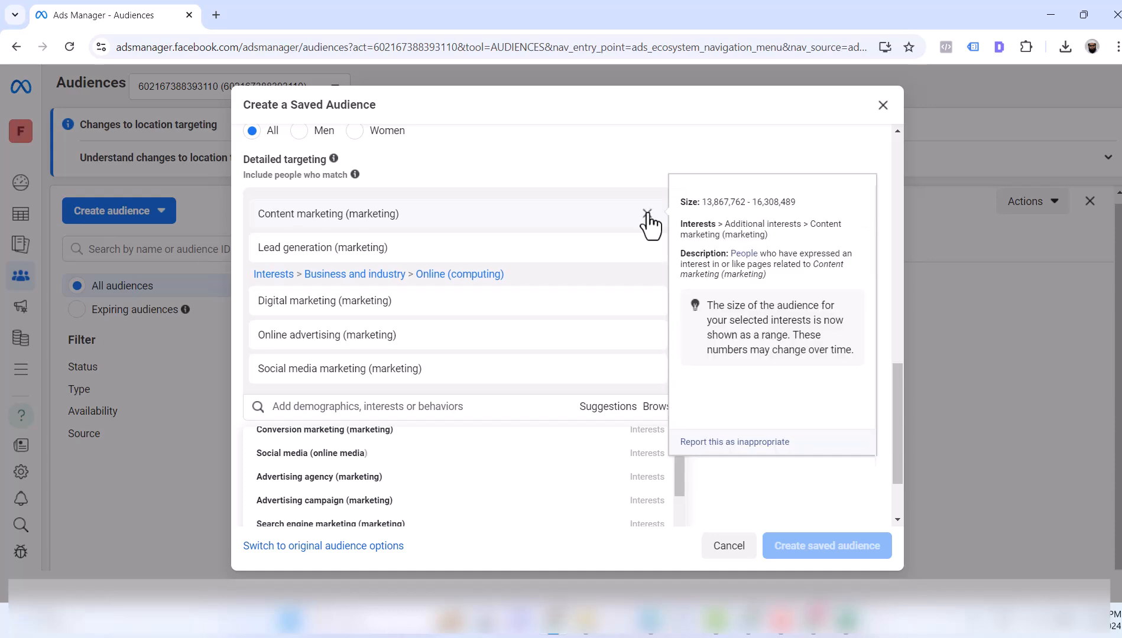
pyautogui.click(648, 213)
pyautogui.click(656, 205)
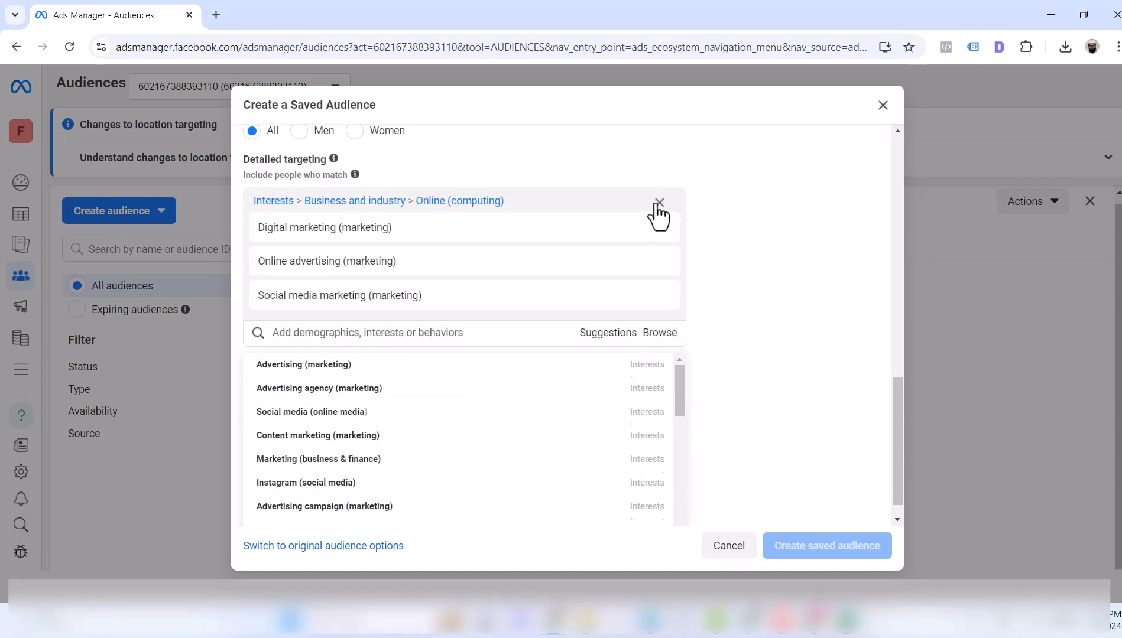
pyautogui.click(656, 206)
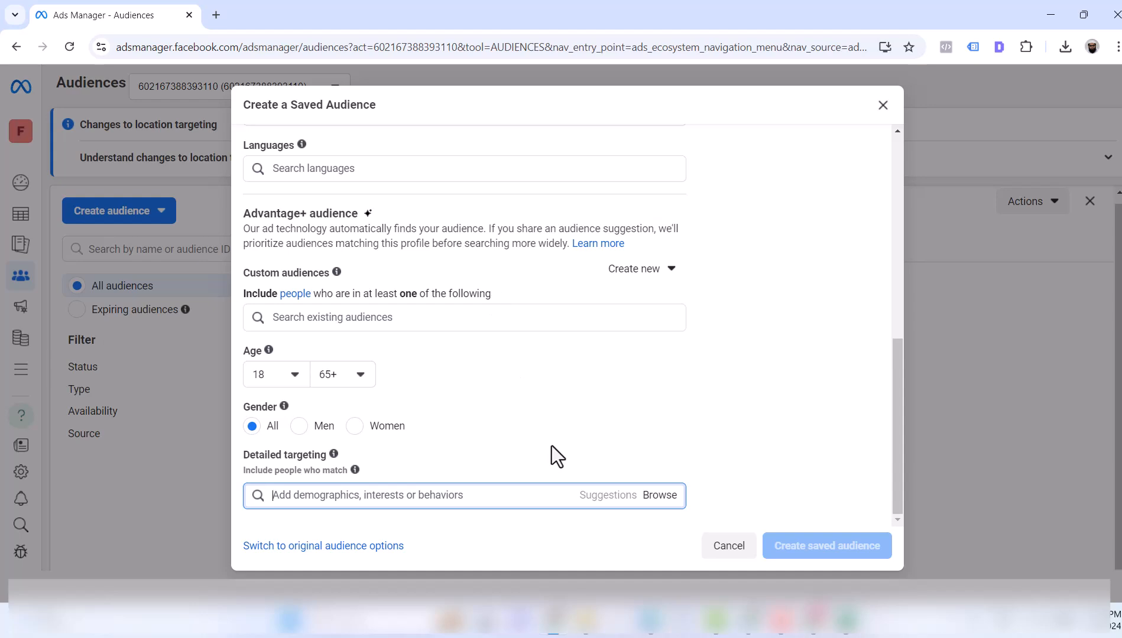
# Step: Search the detailed targeting for anniversa and add the Anniversary within 31-60 Days life event
pyautogui.write('anniversa')
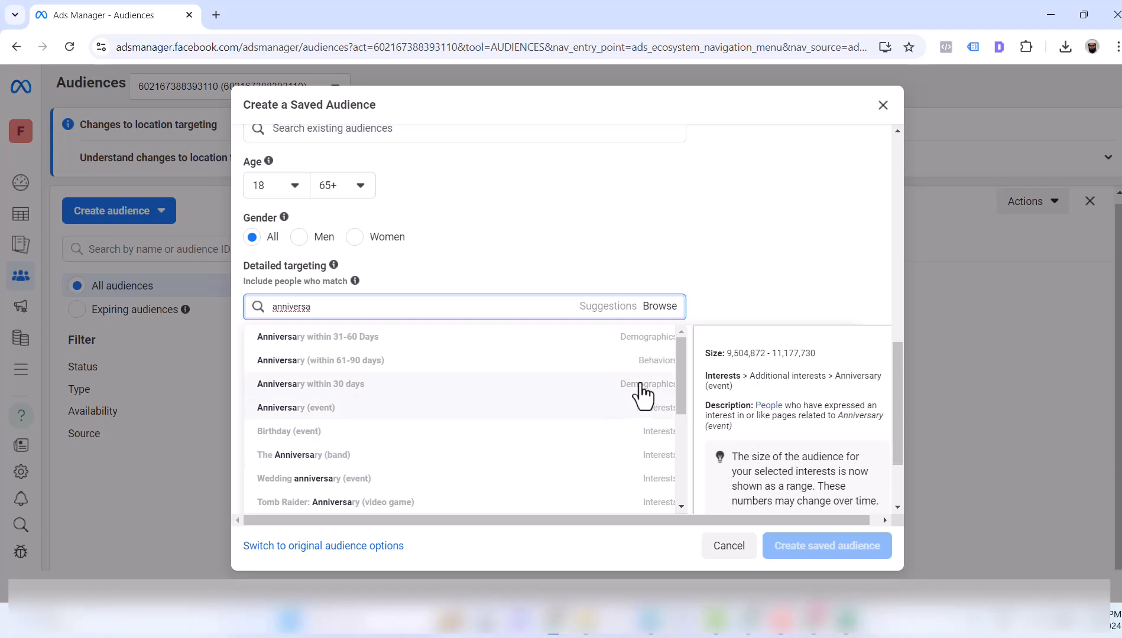
pyautogui.click(632, 339)
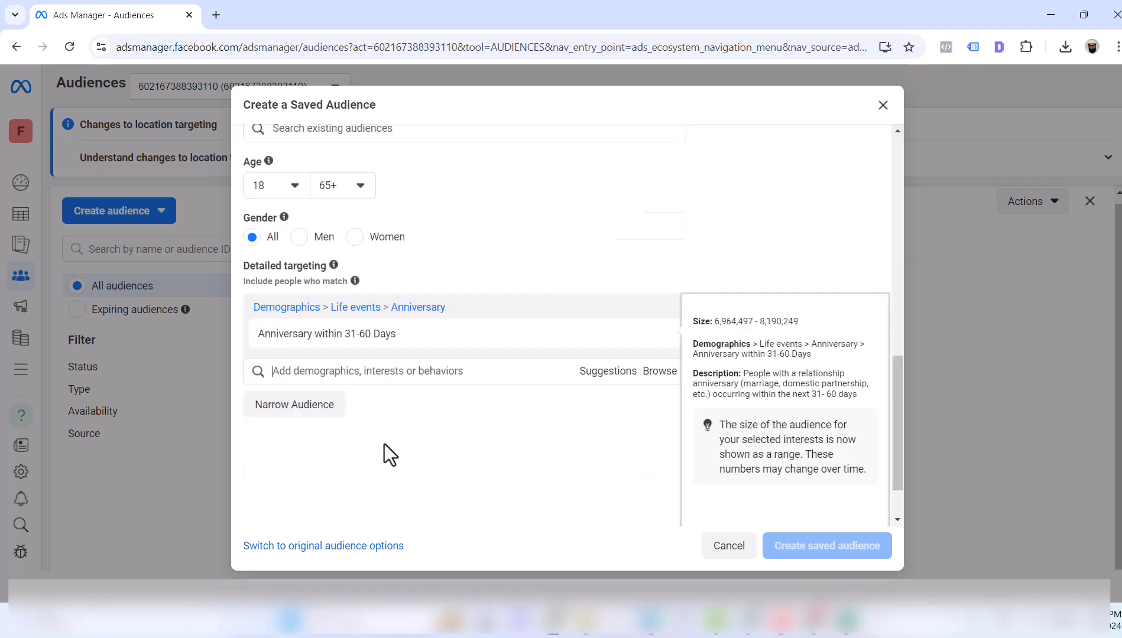
# Step: Examine the suggested targeting options related to anniversaries, such as relationship status, newlywed and birthday entries
pyautogui.click(594, 470)
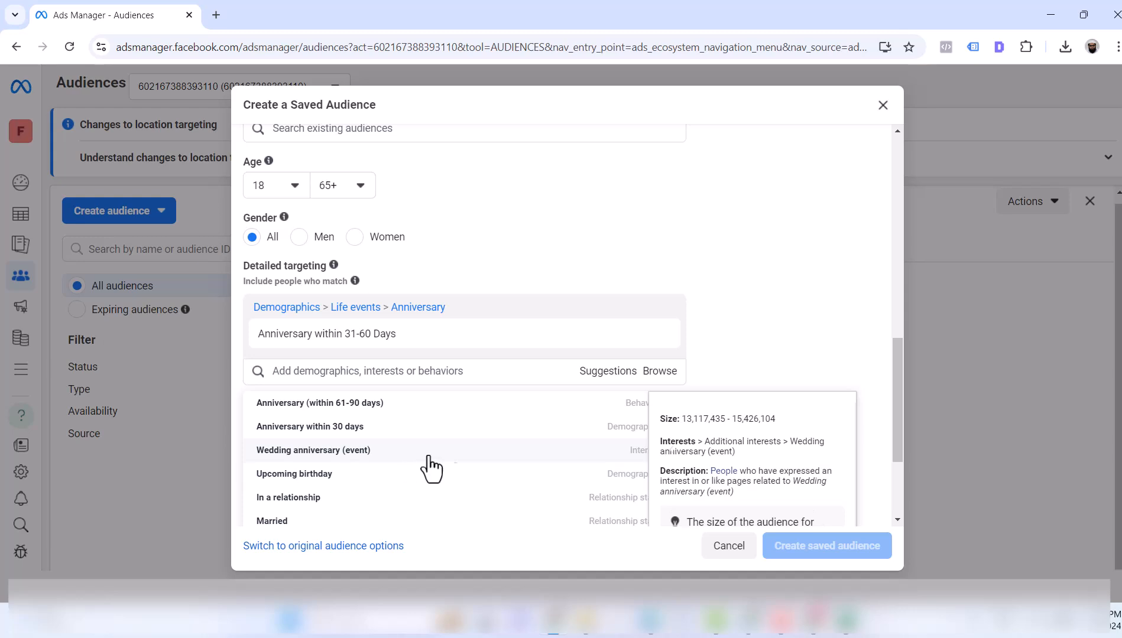
pyautogui.scroll(-3, 450, 503)
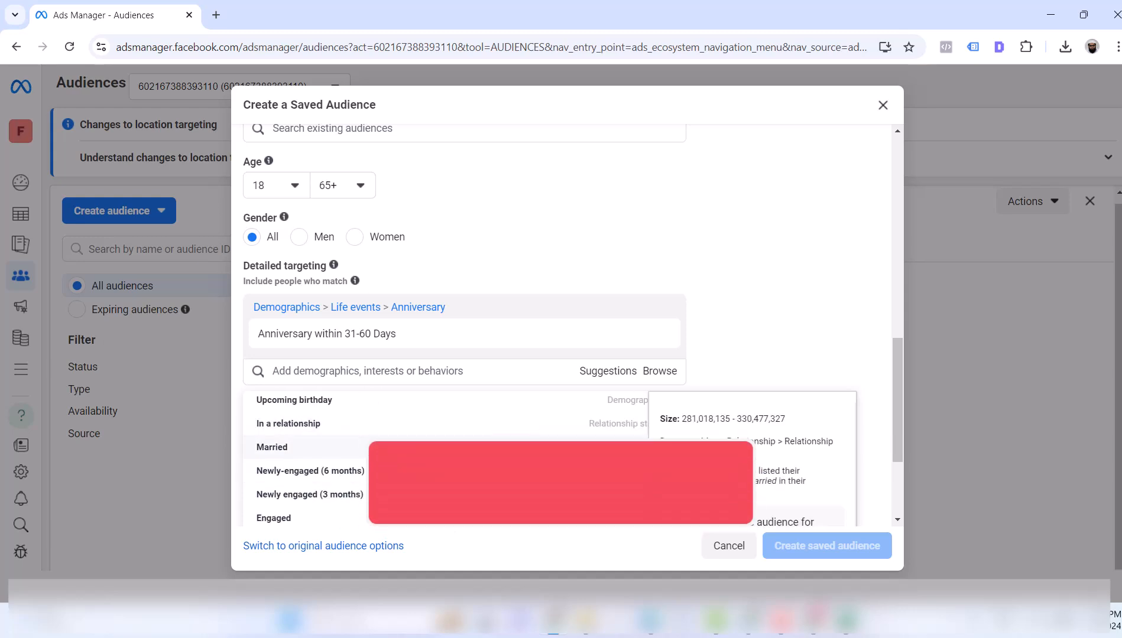
pyautogui.scroll(-5, 414, 461)
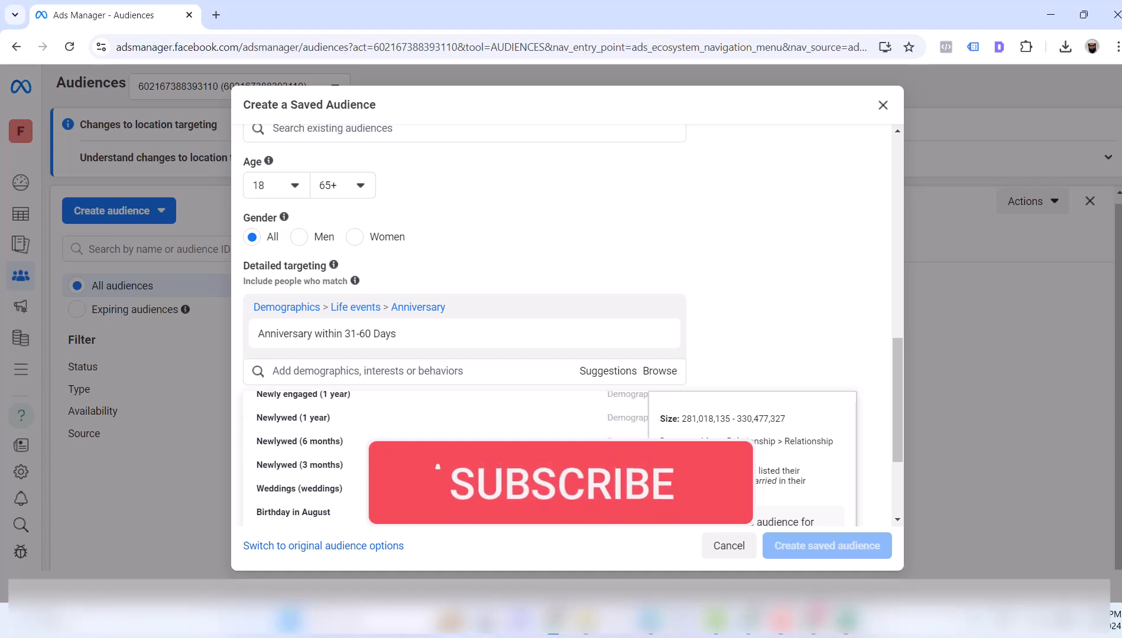
pyautogui.scroll(-10, 551, 484)
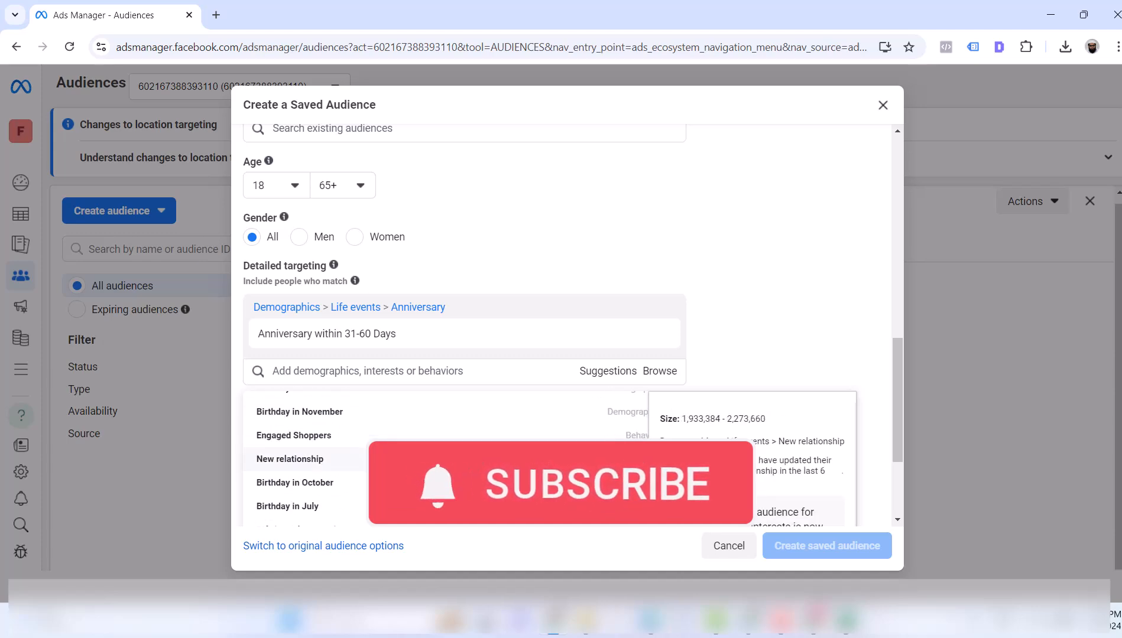
pyautogui.scroll(2, 551, 484)
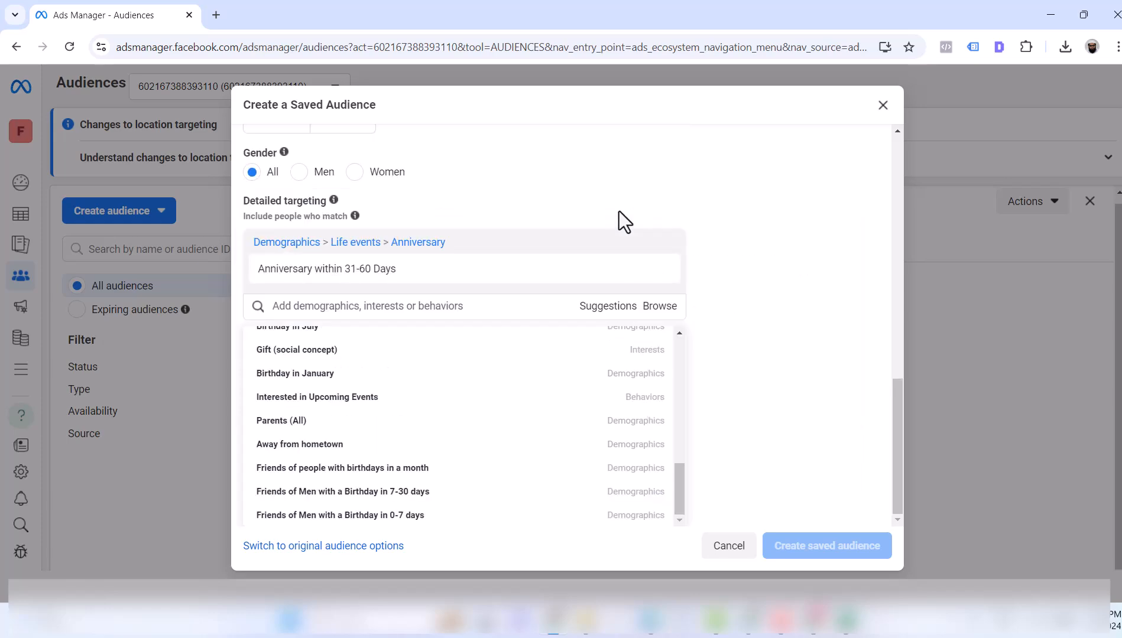
pyautogui.scroll(-2, 608, 311)
# Step: Name the audience xyz and create the saved audience
pyautogui.scroll(5, 863, 210)
pyautogui.scroll(5, 766, 474)
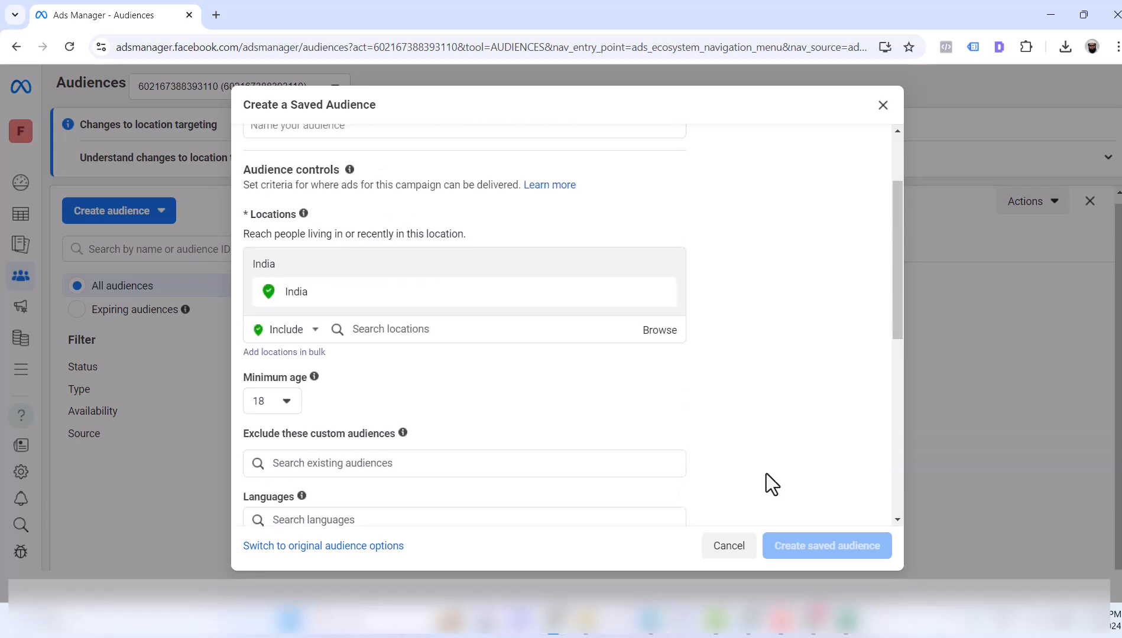
pyautogui.scroll(-1, 532, 423)
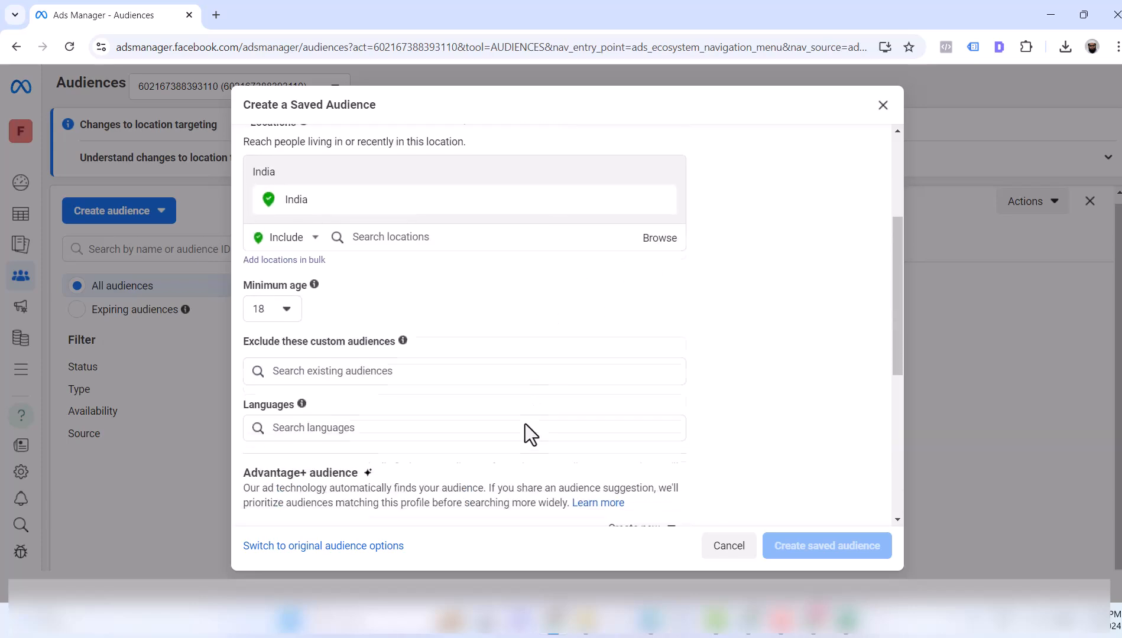
pyautogui.scroll(-4, 524, 424)
pyautogui.scroll(-1, 366, 421)
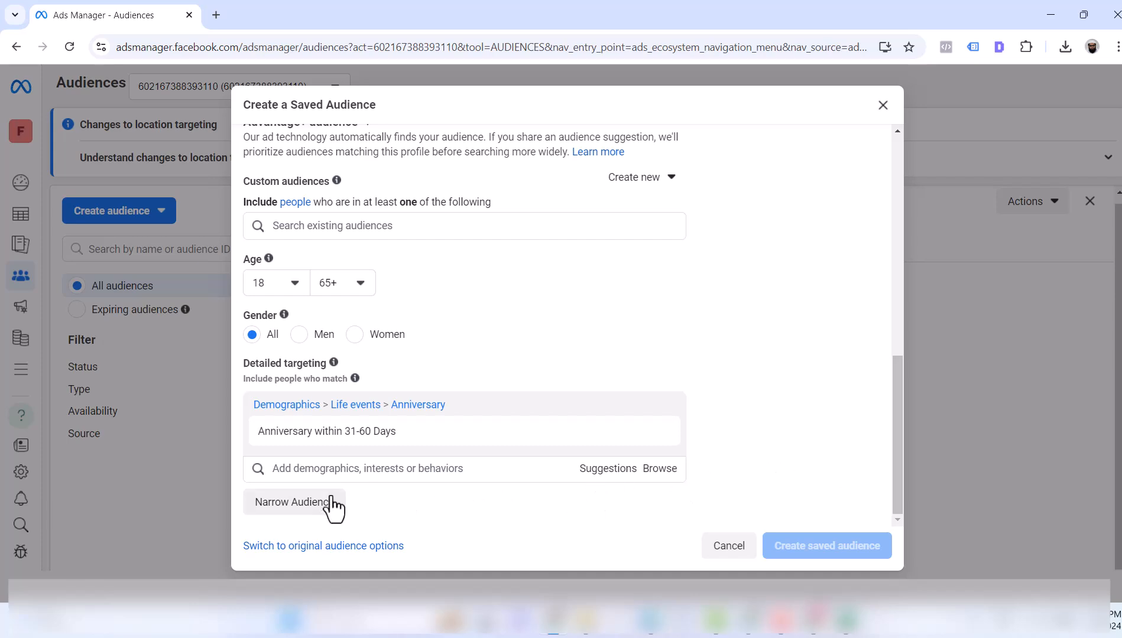
pyautogui.scroll(6, 826, 510)
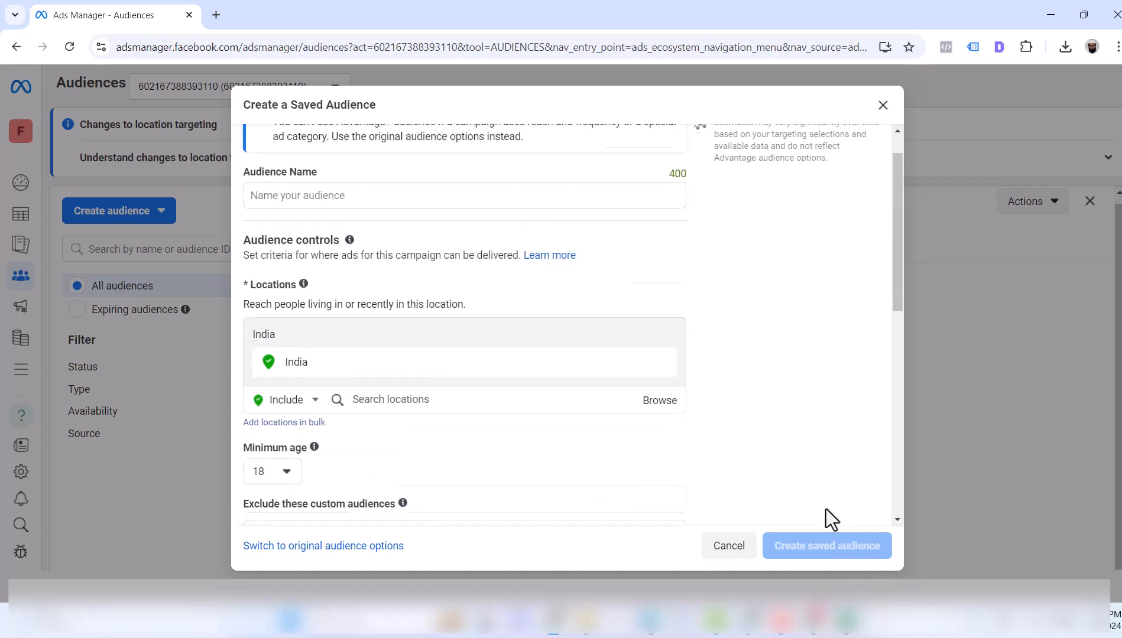
pyautogui.click(463, 244)
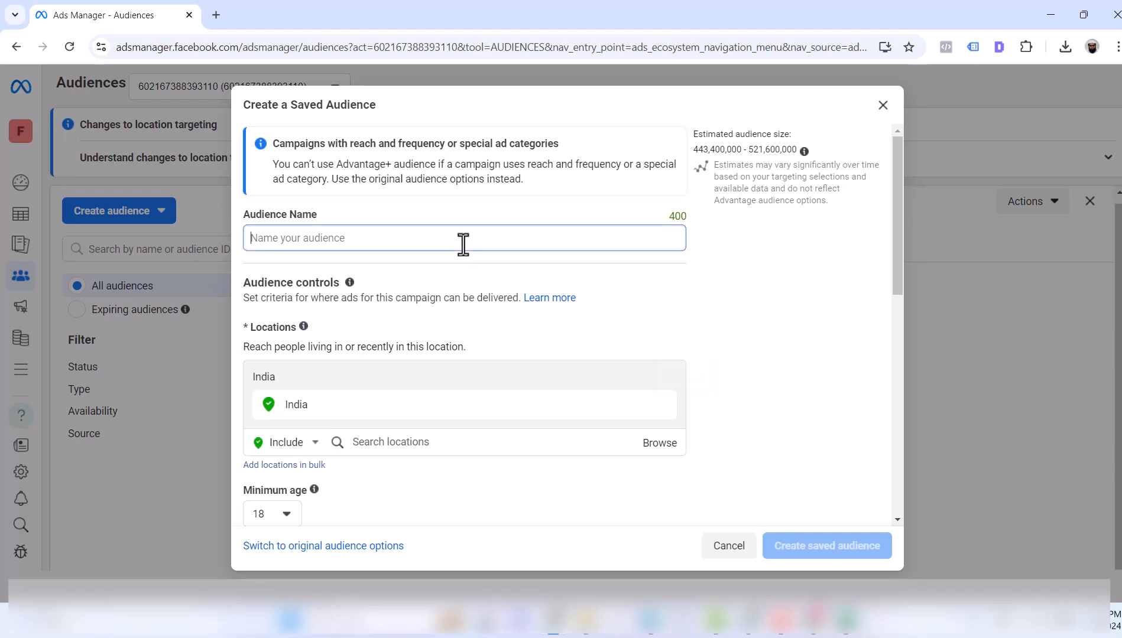
pyautogui.write('xyz')
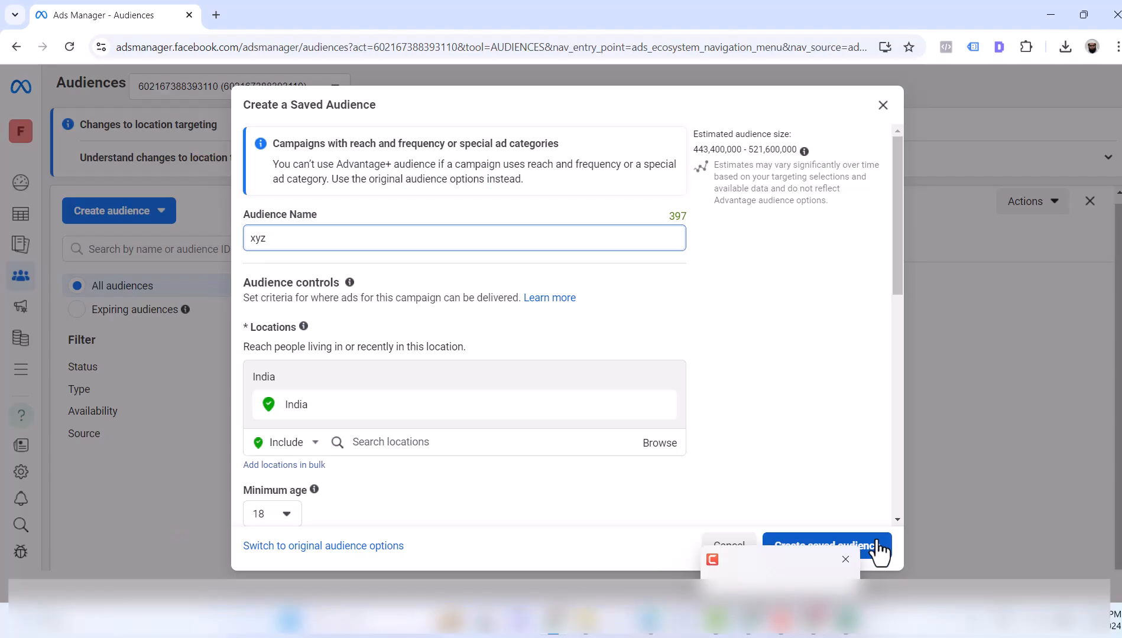
pyautogui.click(879, 551)
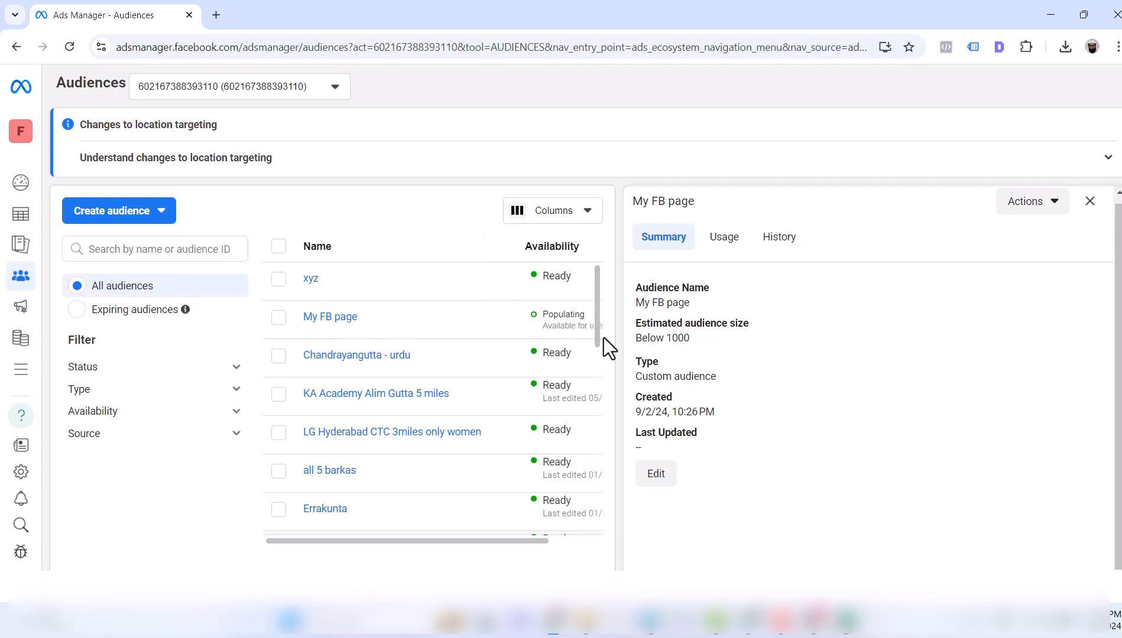
# Step: Highlight the availability status of the My FB page audience in the audience list
pyautogui.doubleClick(563, 316)
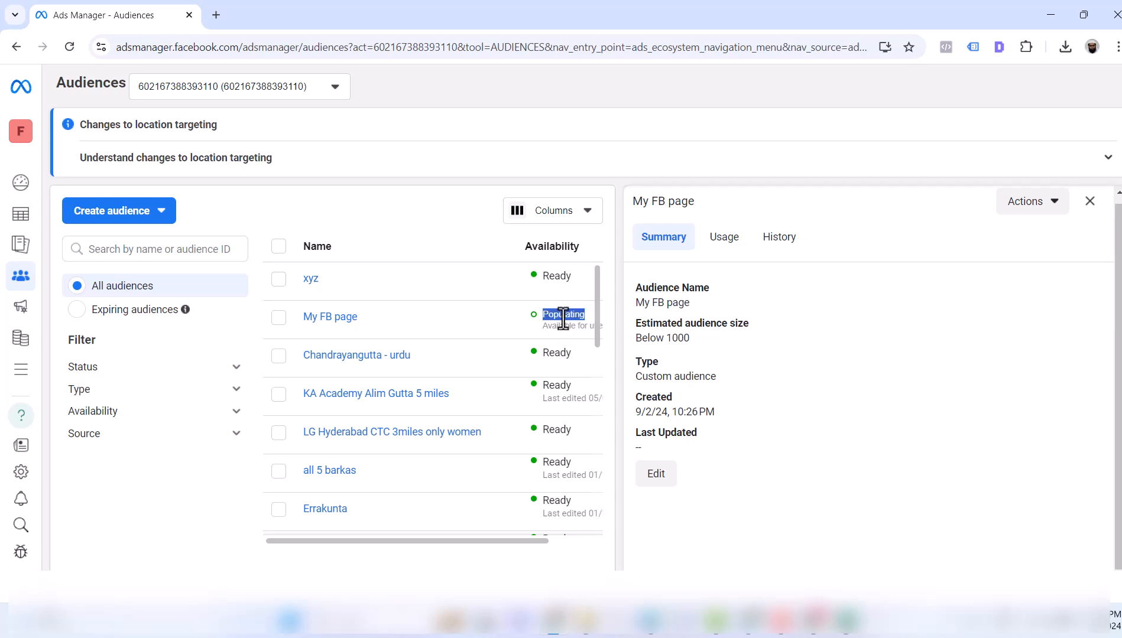